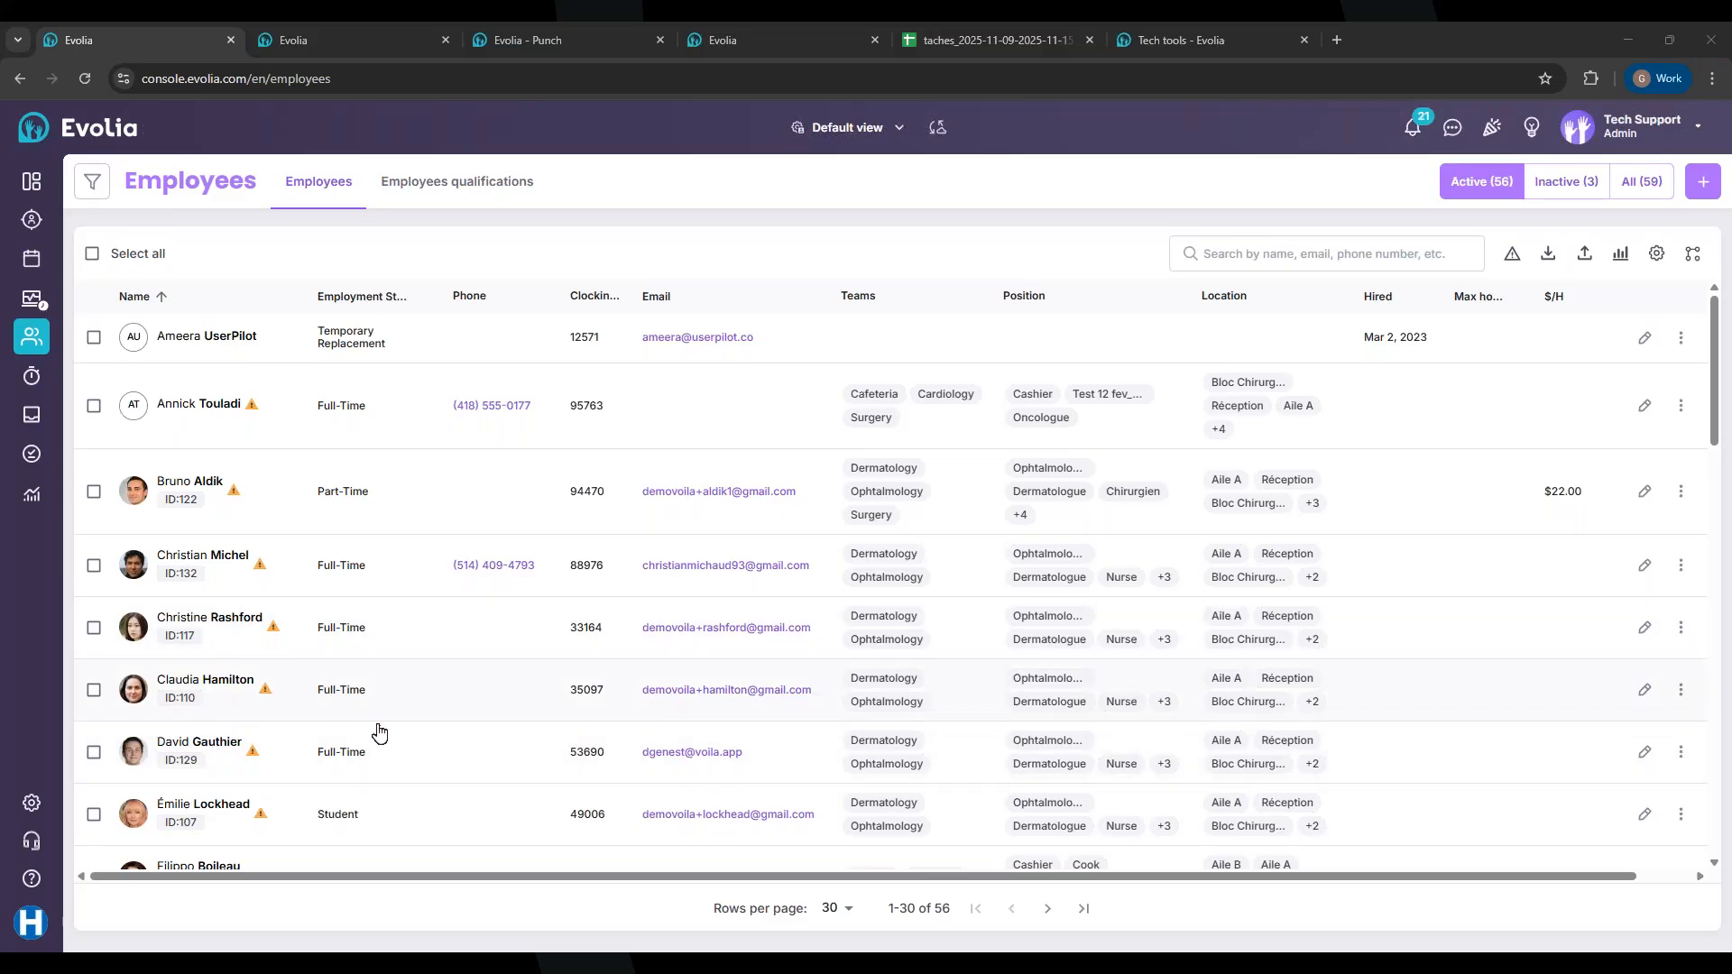
Step: Confirm Task Management is active in Modules and Integrations, then start a new task from the 8-task library
{"action": "left_click", "coordinate": [25, 808]}
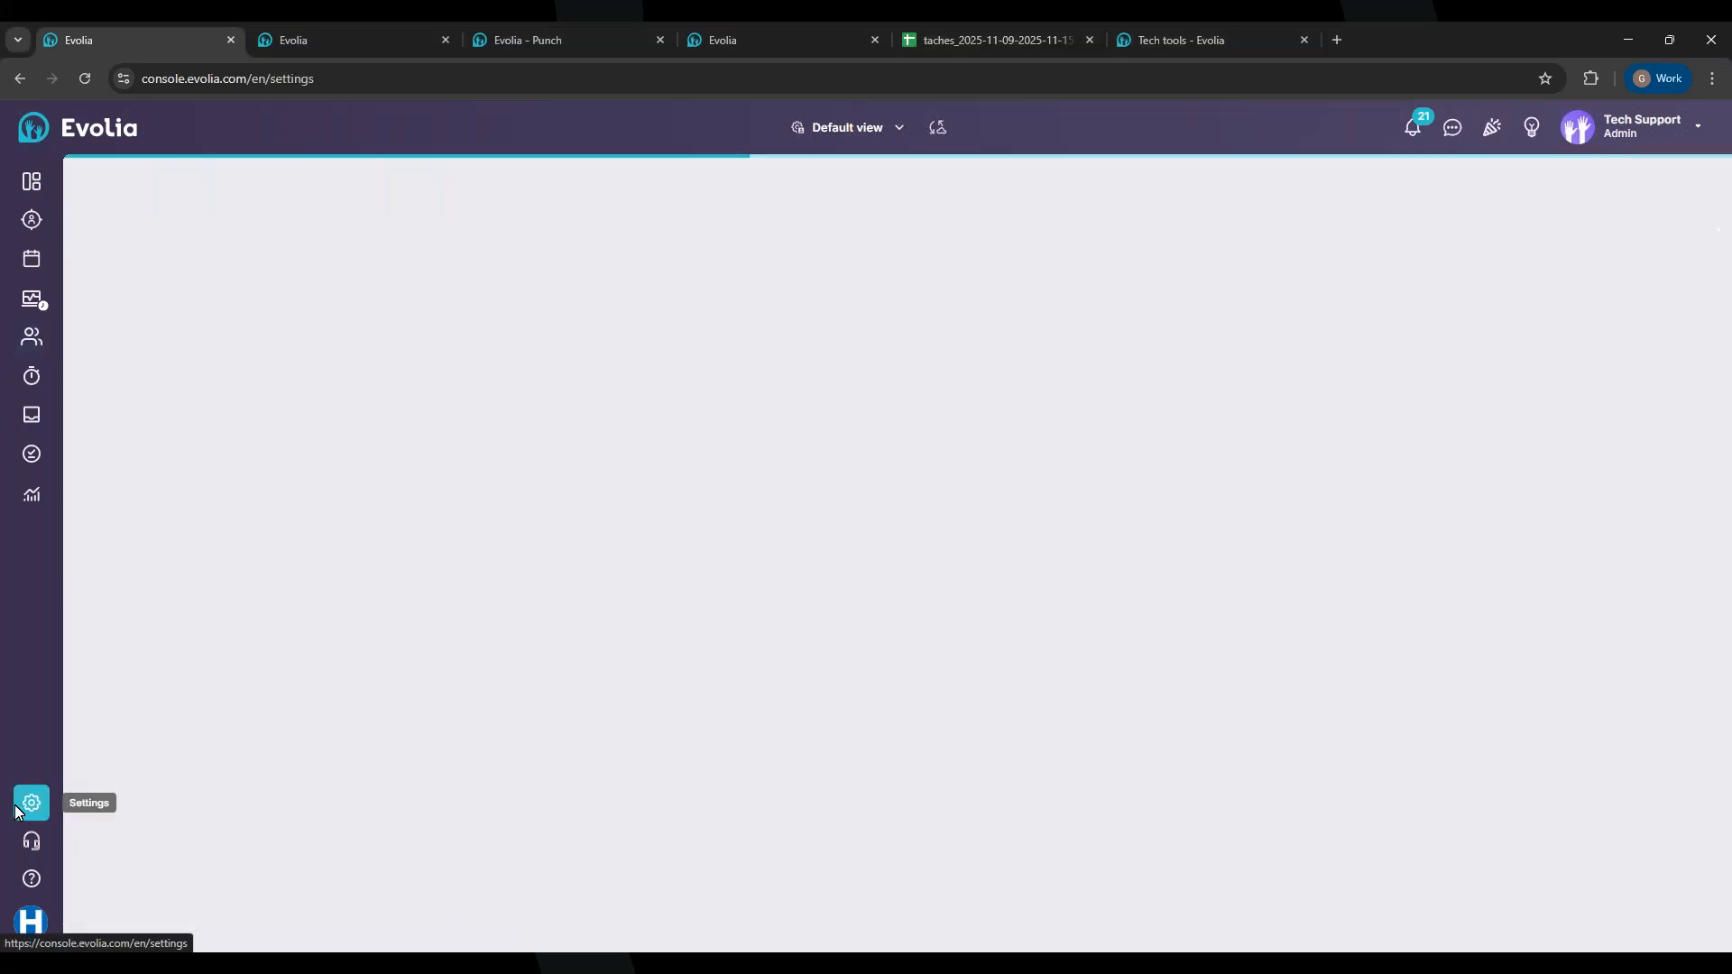
{"action": "scroll", "coordinate": [410, 697], "scroll_direction": "down", "scroll_amount": 9}
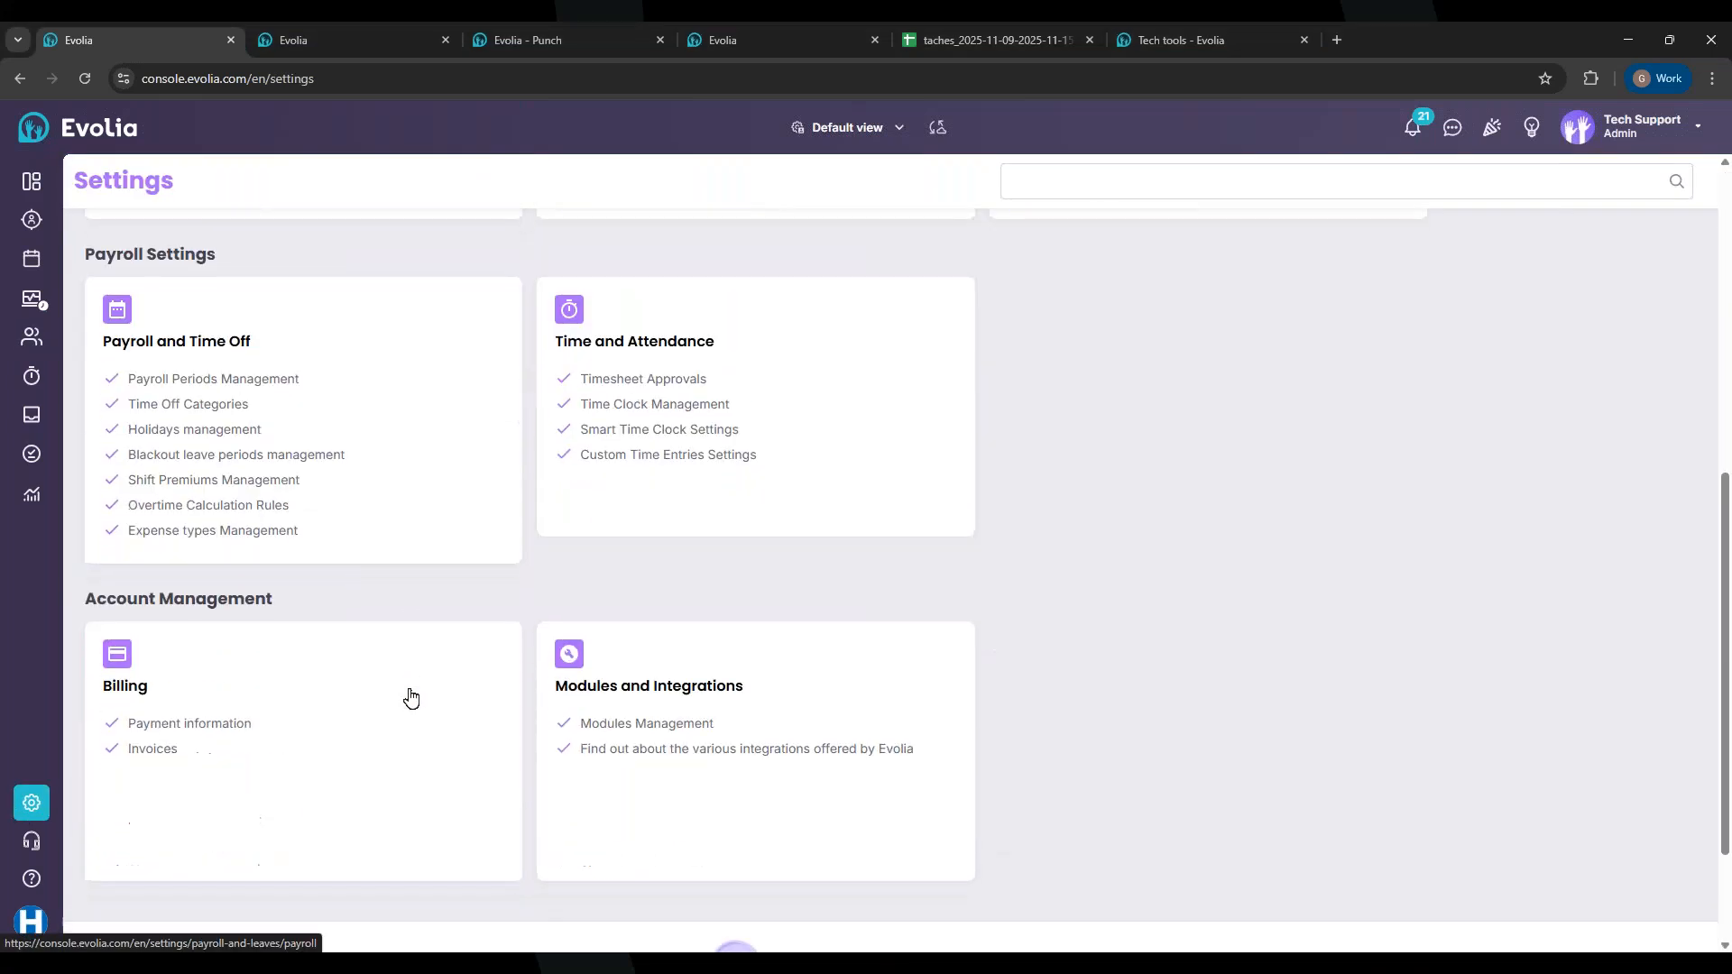
{"action": "left_click", "coordinate": [644, 595]}
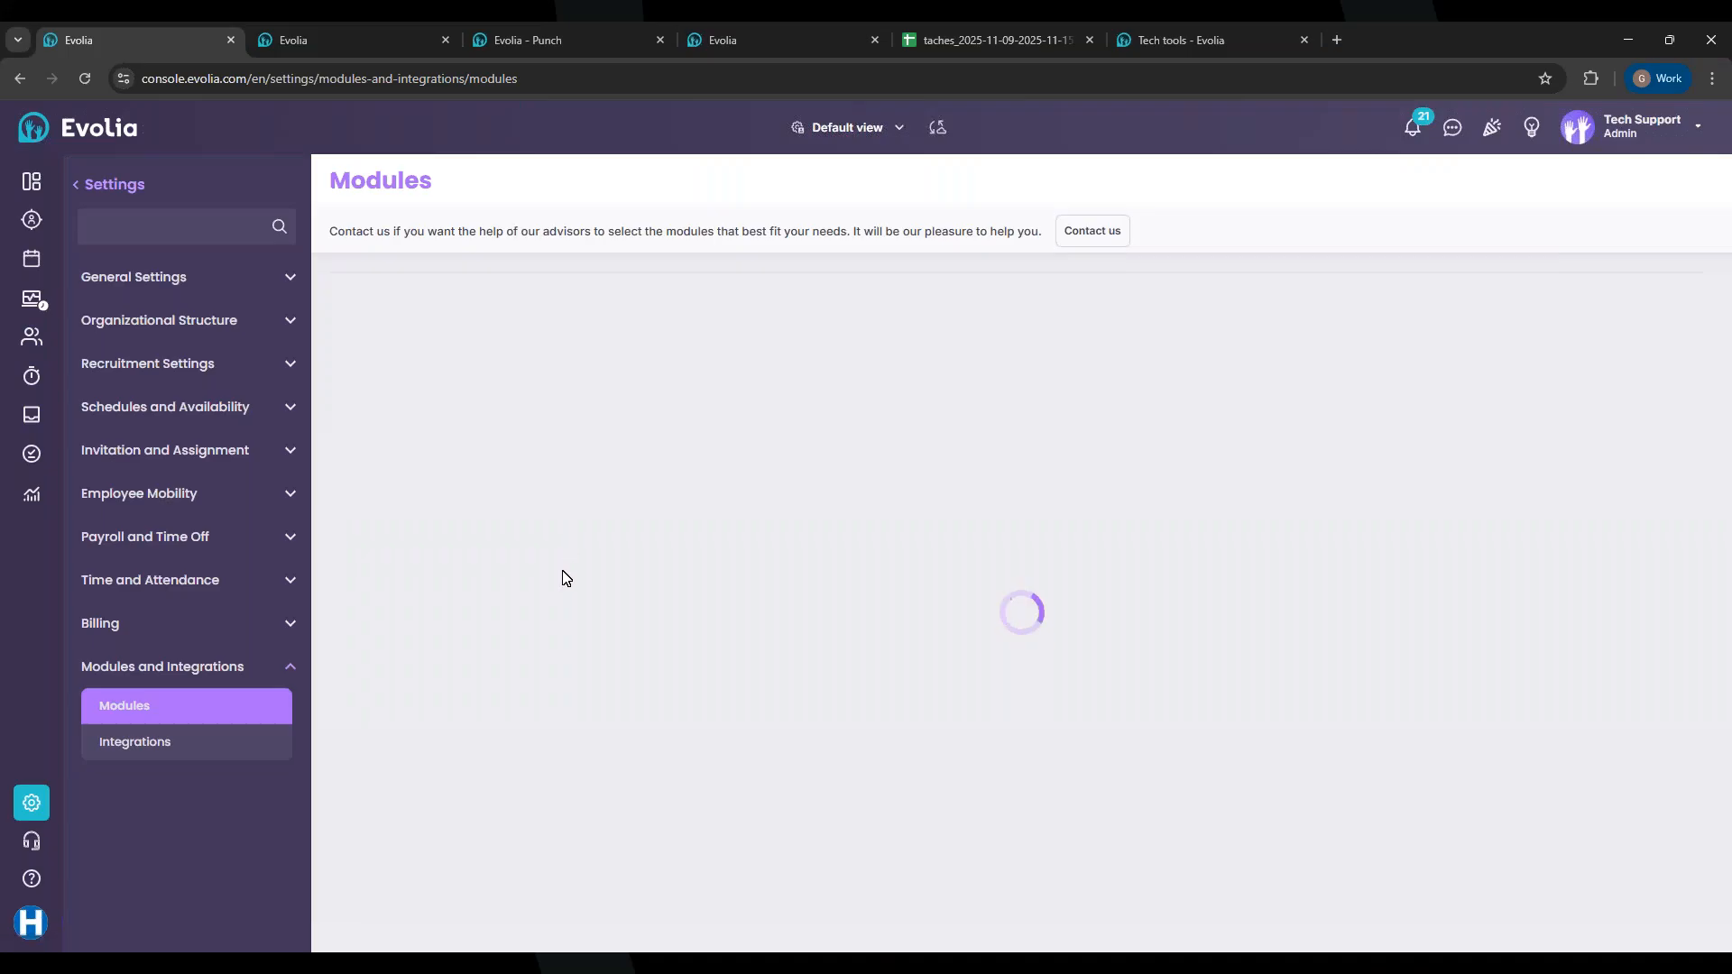
{"action": "scroll", "coordinate": [562, 578], "scroll_direction": "down", "scroll_amount": 2}
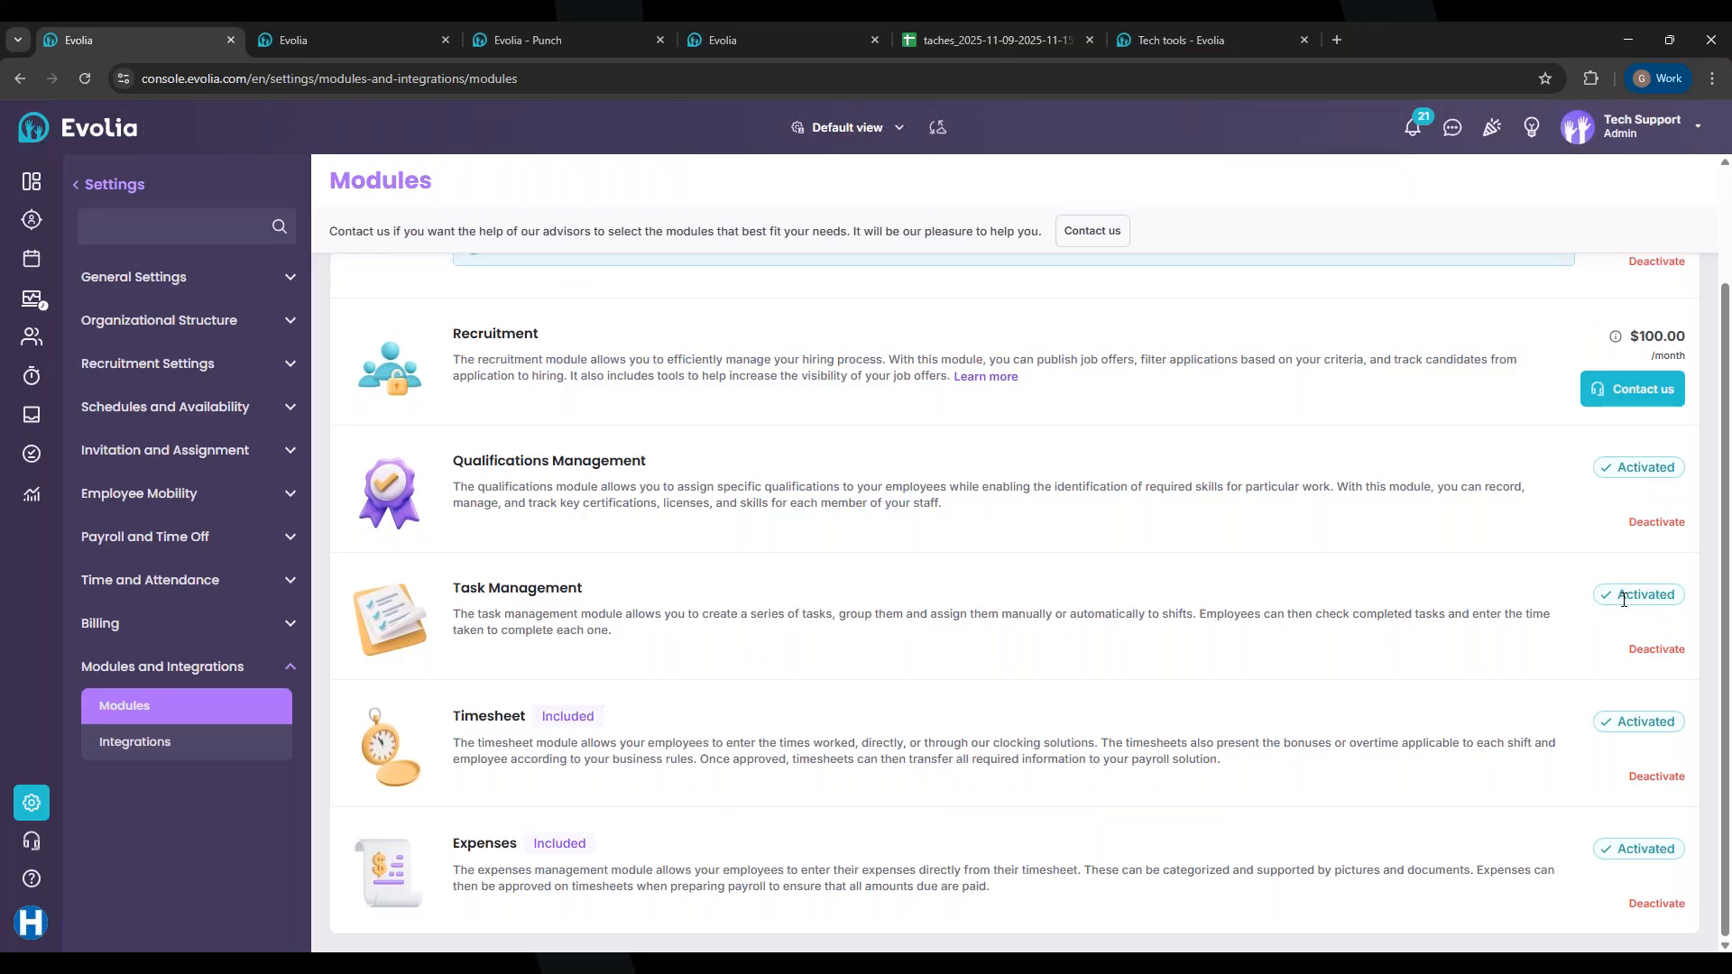
{"action": "left_click", "coordinate": [26, 465]}
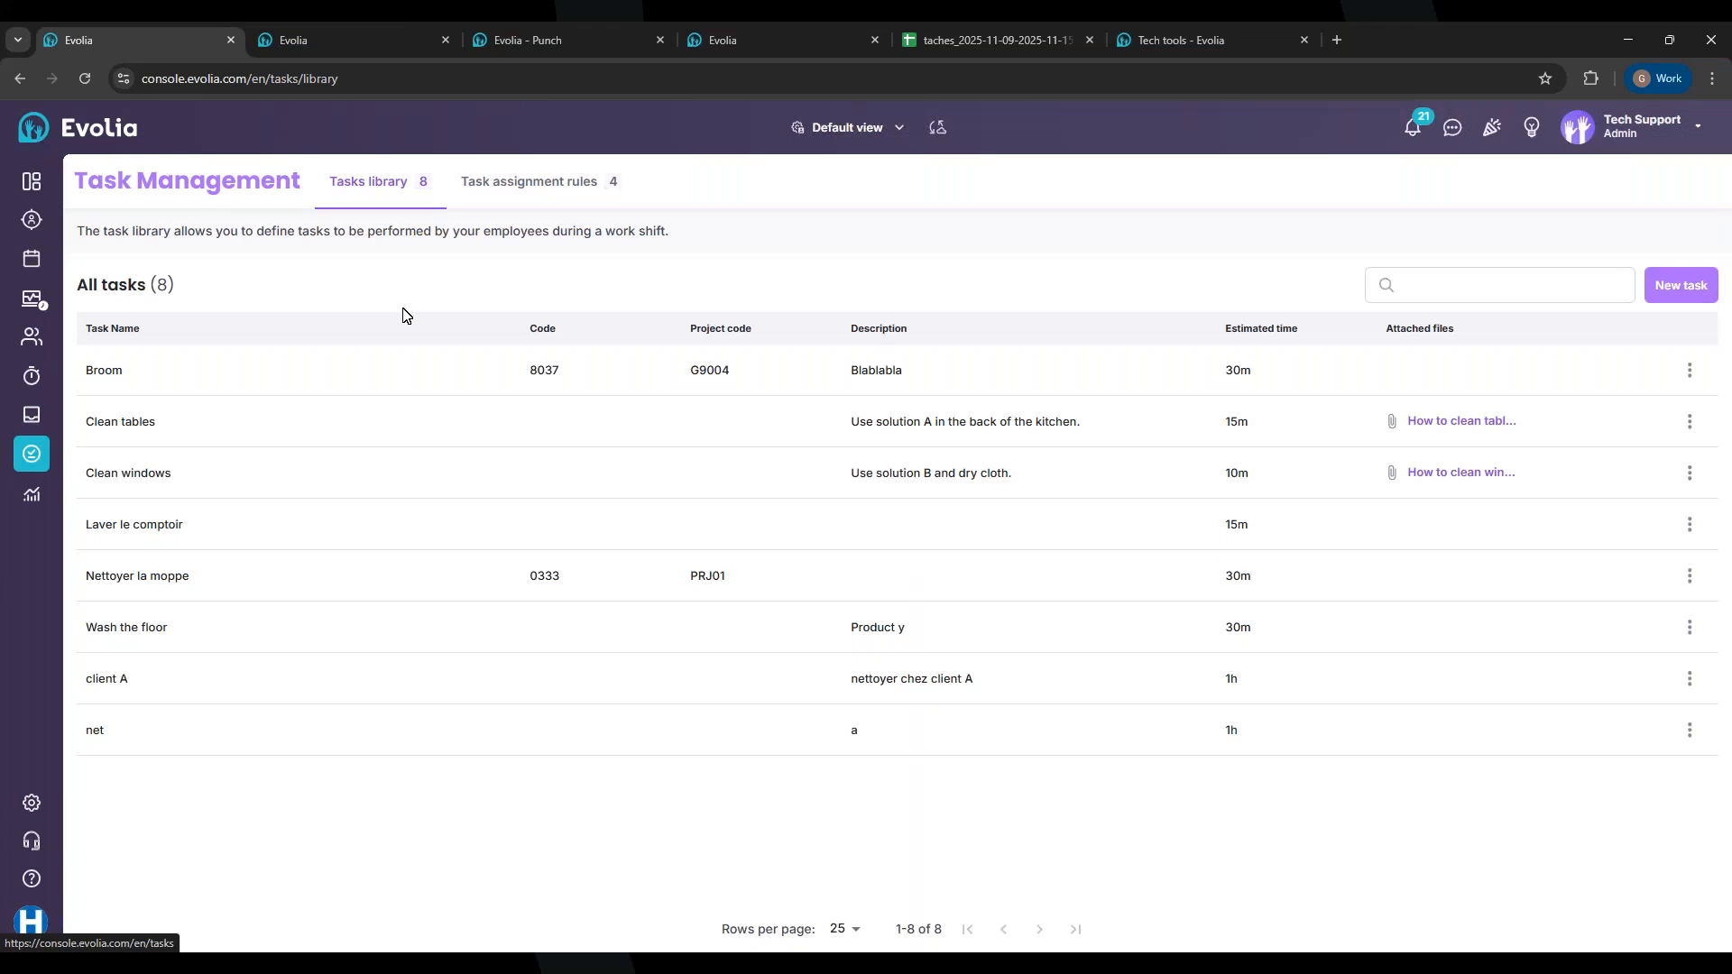
{"action": "left_click", "coordinate": [1666, 298]}
Step: Name the new task 'Broom the floor' in English and paste the same name into French
{"action": "left_click", "coordinate": [767, 239]}
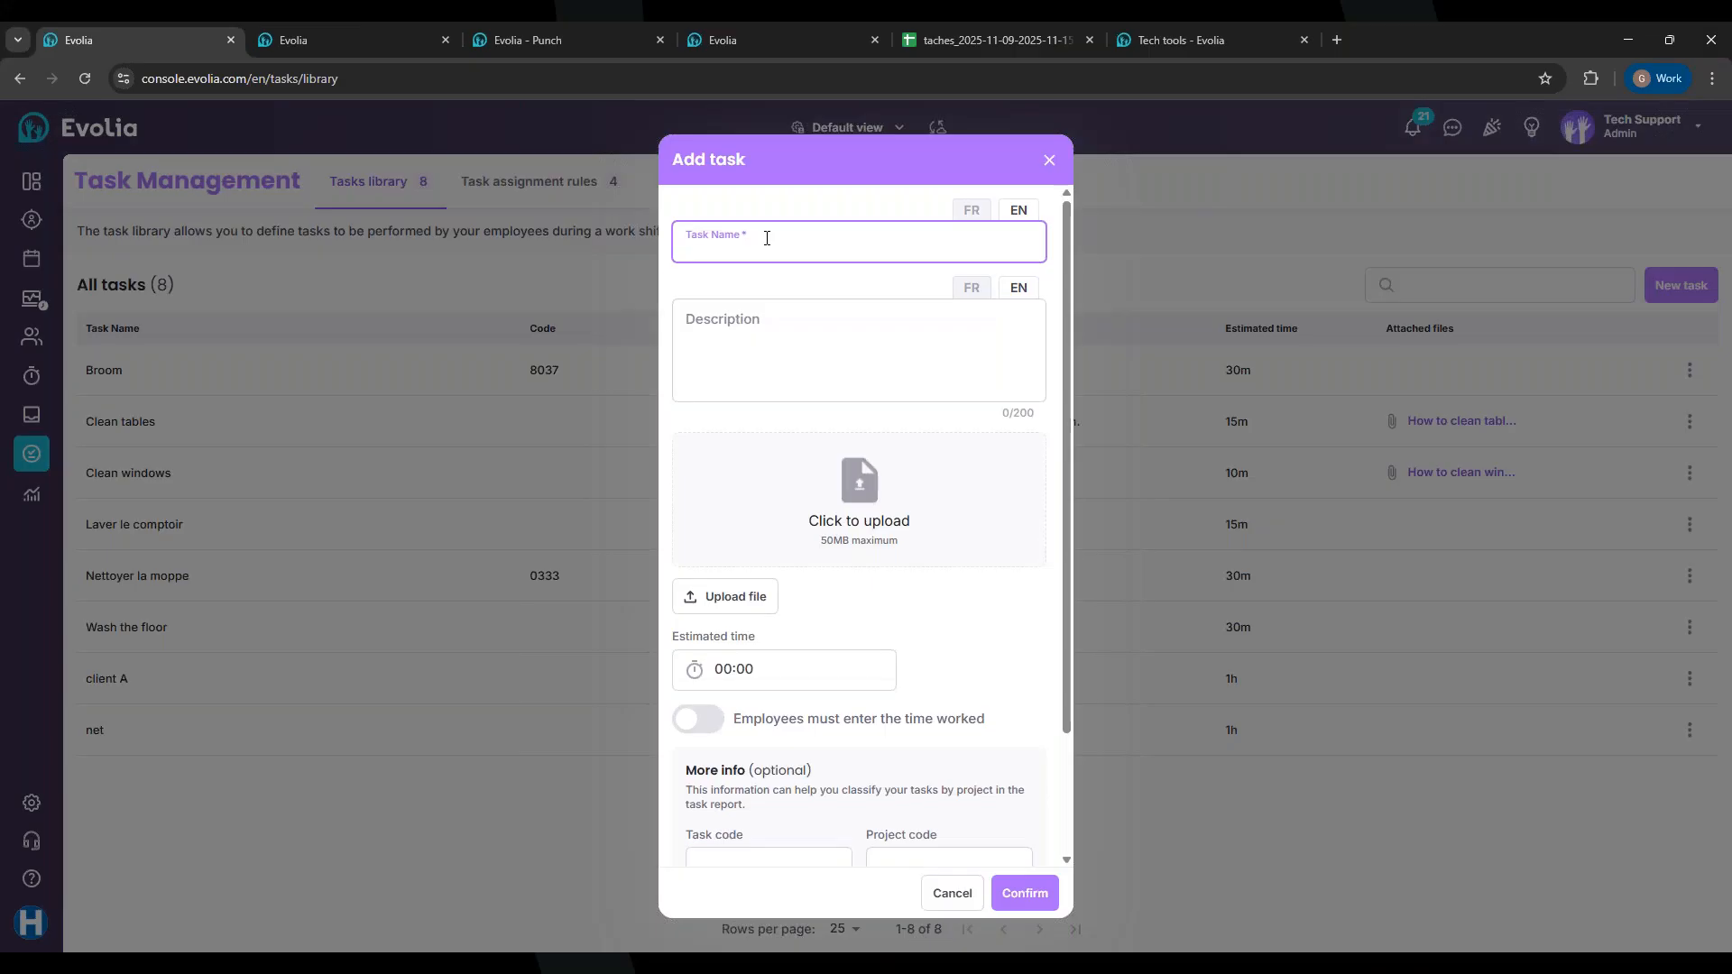
{"action": "type", "text": "Bro"}
{"action": "key", "text": "BackSpace"}
{"action": "key", "text": "BackSpace"}
{"action": "key", "text": "BackSpace"}
{"action": "type", "text": "B"}
{"action": "key", "text": "BackSpace"}
{"action": "type", "text": "Broom the floor"}
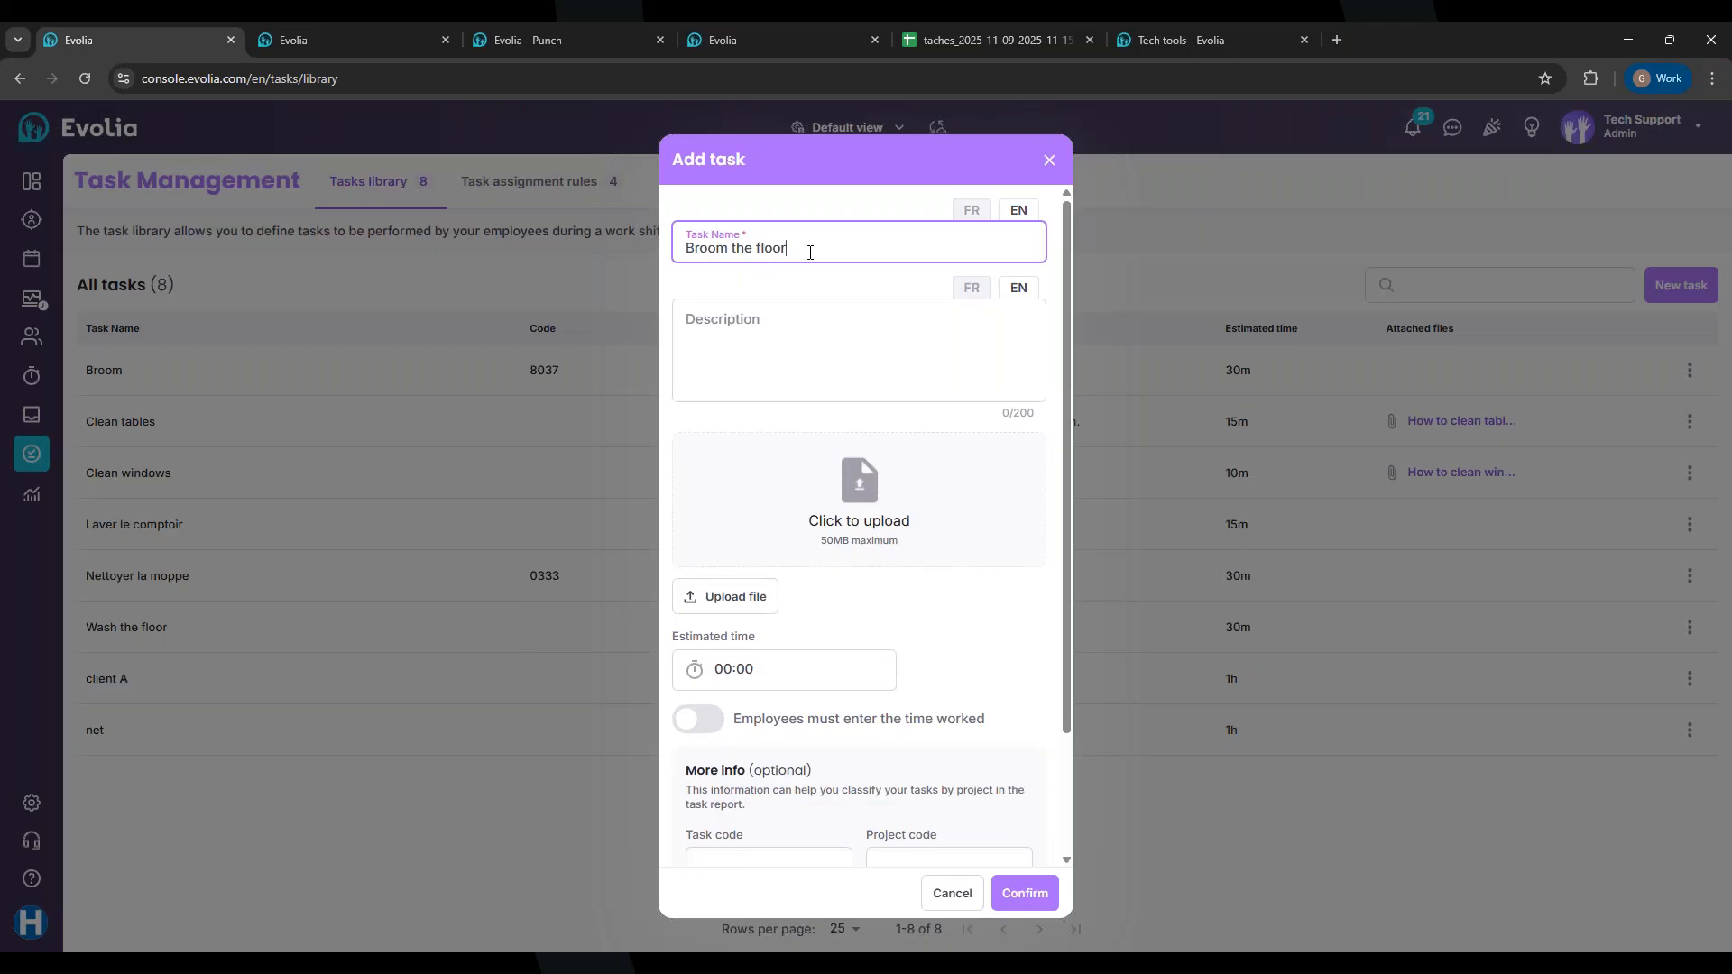
{"action": "left_click_drag", "start_coordinate": [808, 251], "coordinate": [676, 258]}
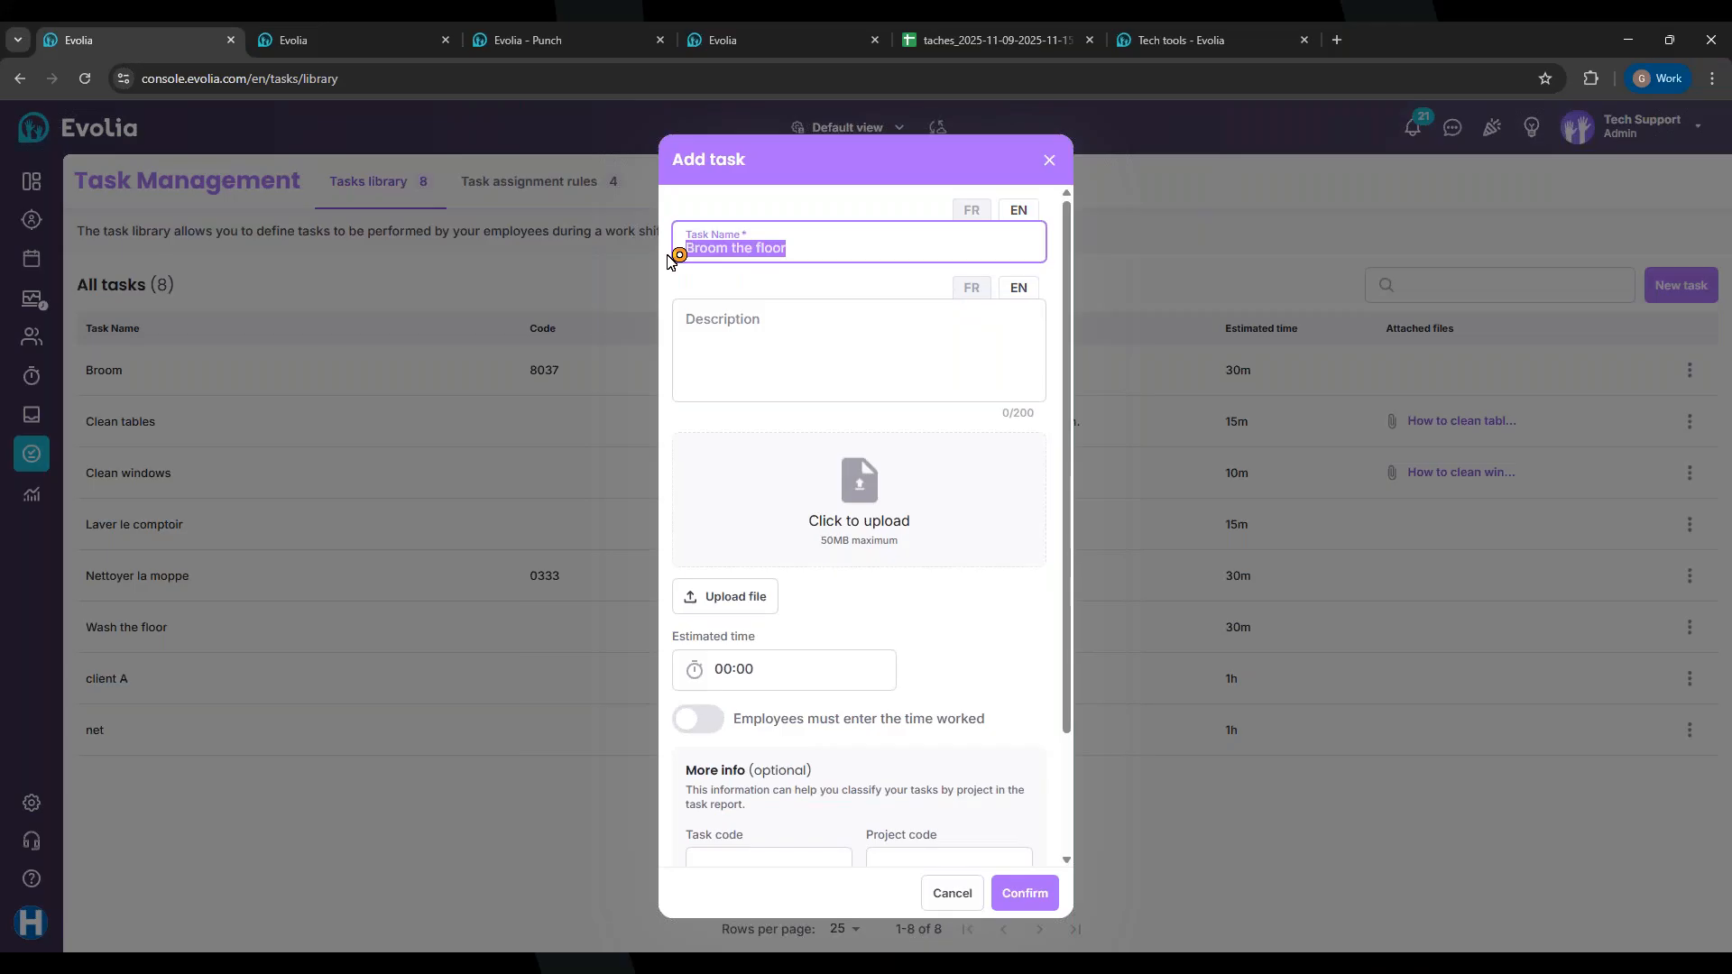
{"action": "key", "text": "ctrl+c"}
{"action": "left_click", "coordinate": [970, 208]}
{"action": "left_click", "coordinate": [814, 254]}
{"action": "key", "text": "ctrl+v"}
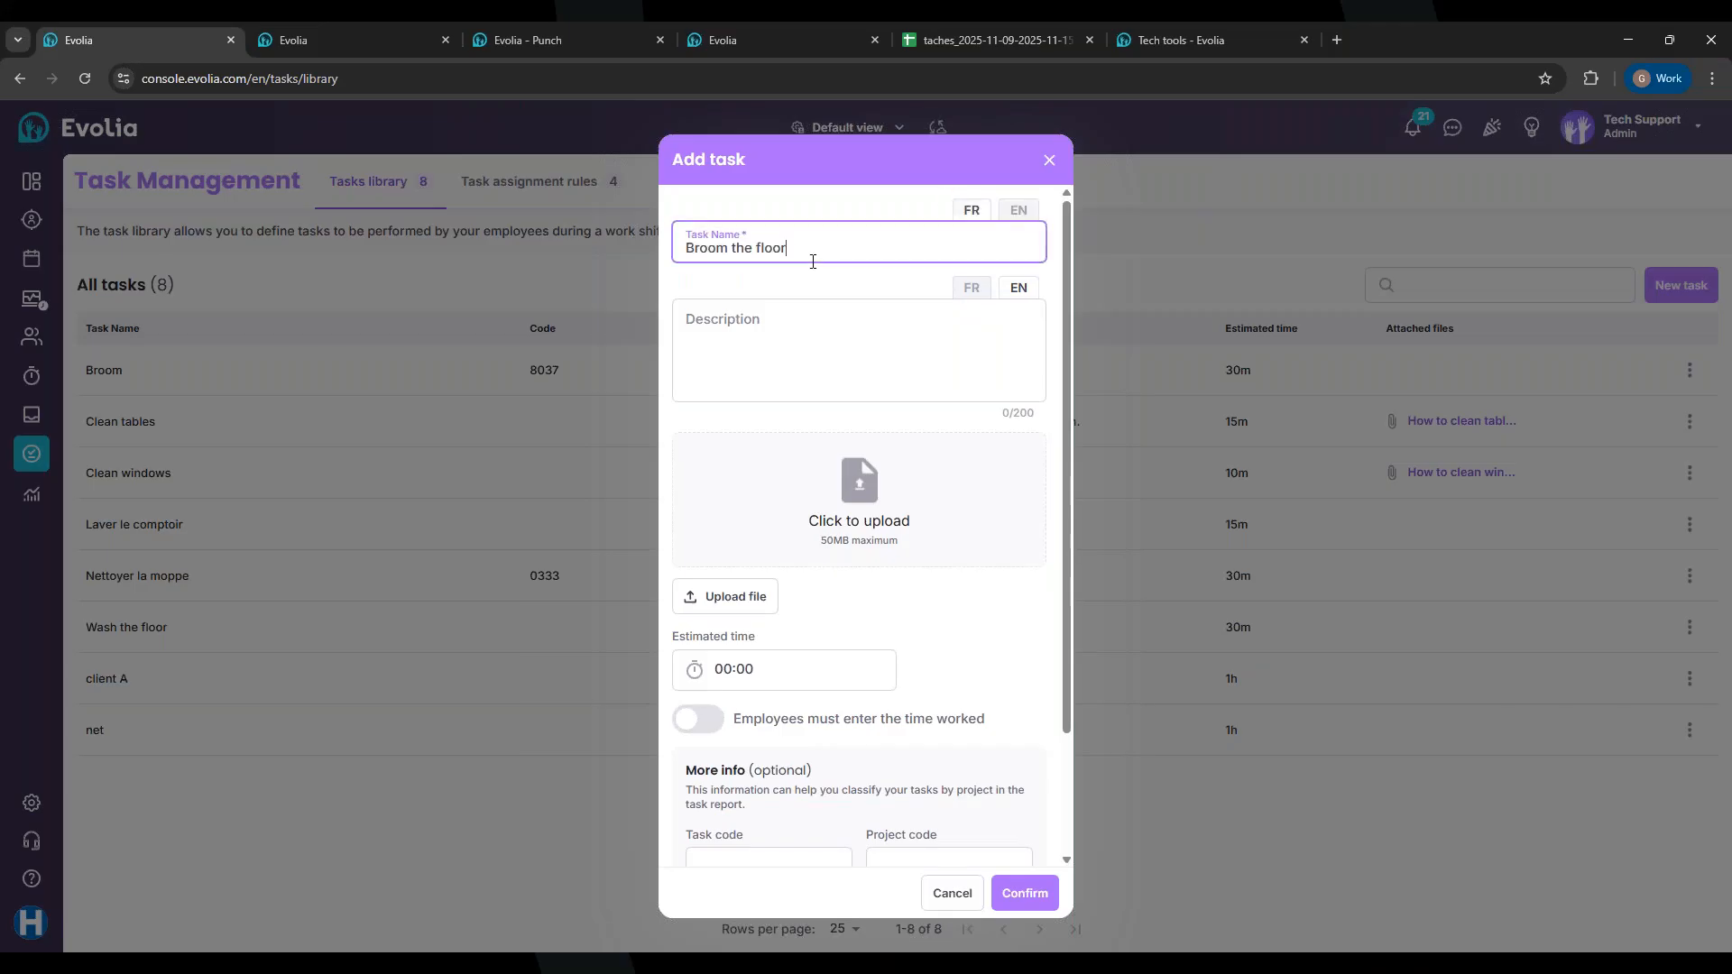
Step: Enter the description 'Blabla' and move to the French description
{"action": "left_click", "coordinate": [760, 338]}
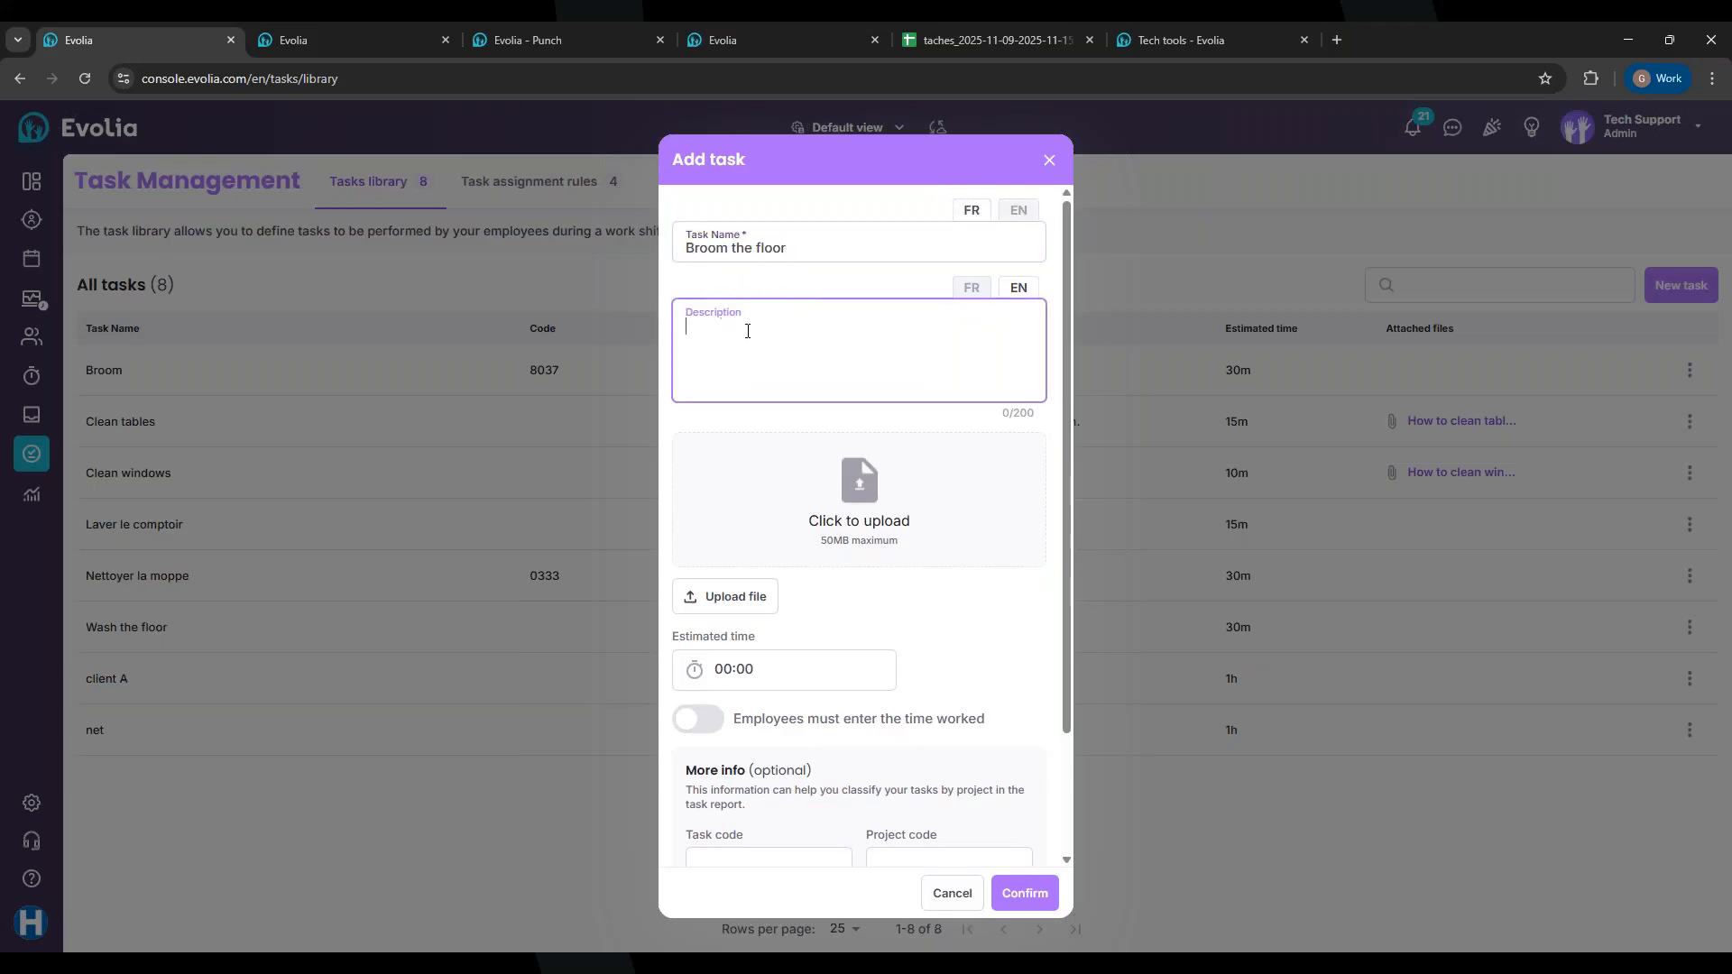
{"action": "type", "text": "Blabla"}
{"action": "left_click", "coordinate": [982, 286]}
{"action": "left_click", "coordinate": [754, 326]}
{"action": "type", "text": "Blabla"}
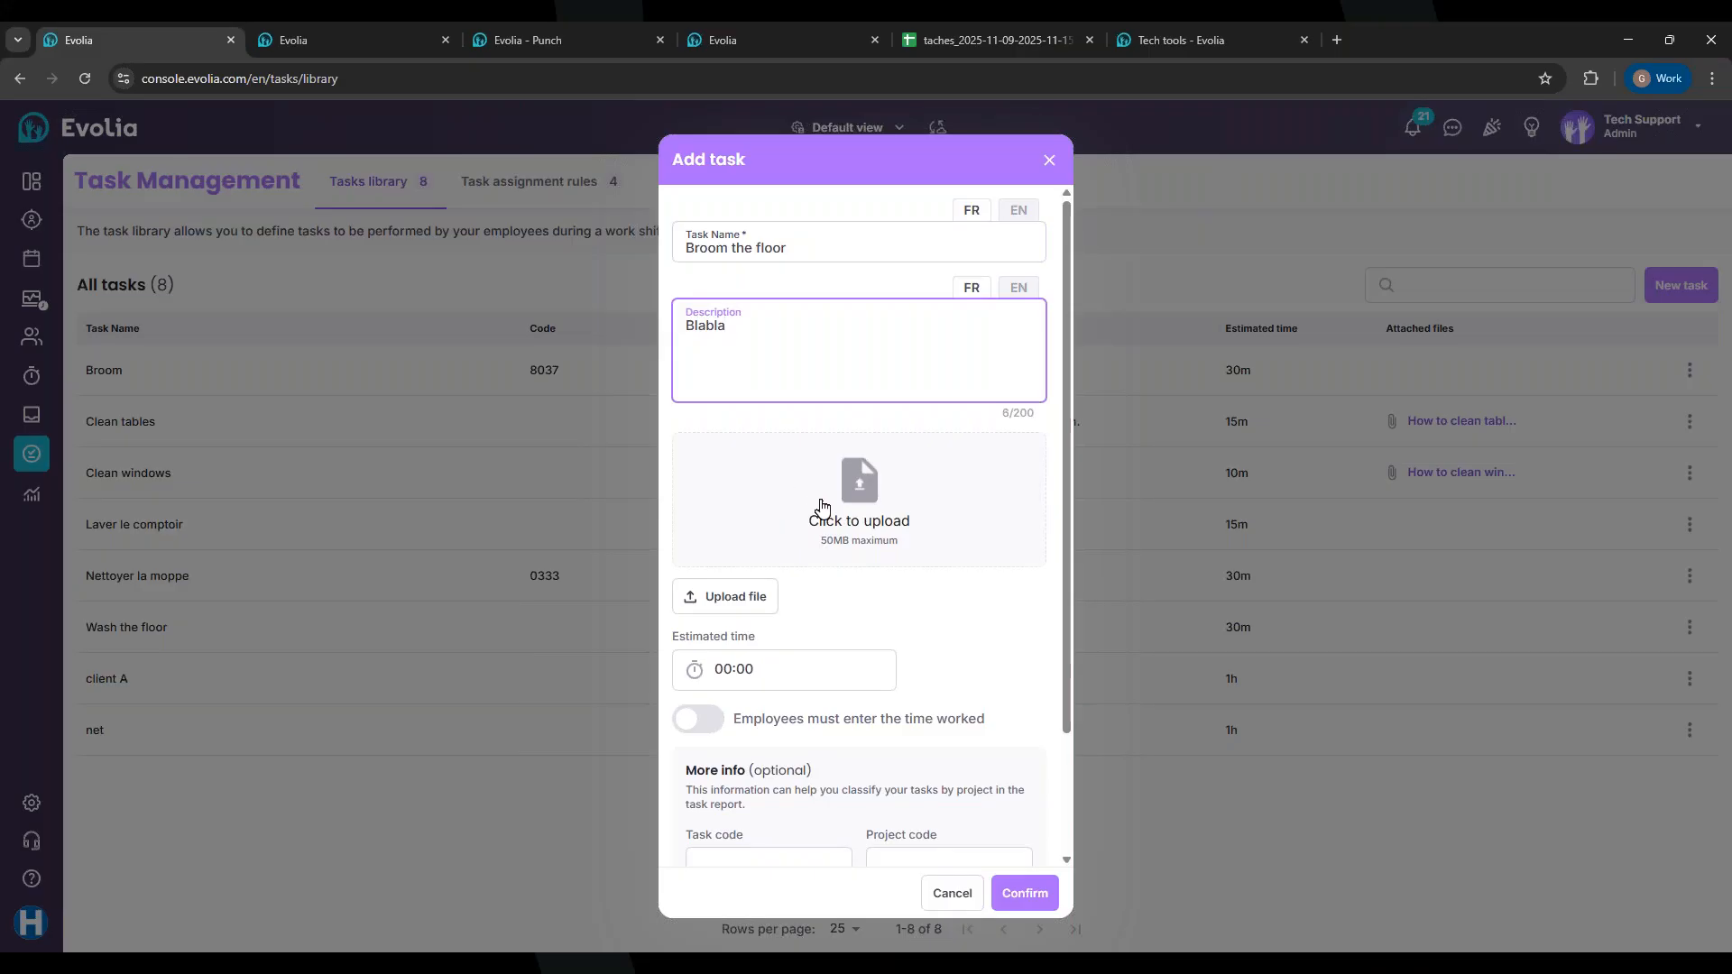
Step: Set the estimated time to 00:30 and require employees to enter time worked
{"action": "scroll", "coordinate": [771, 521], "scroll_direction": "down", "scroll_amount": 1}
{"action": "left_click", "coordinate": [742, 577]}
{"action": "left_click", "coordinate": [764, 565]}
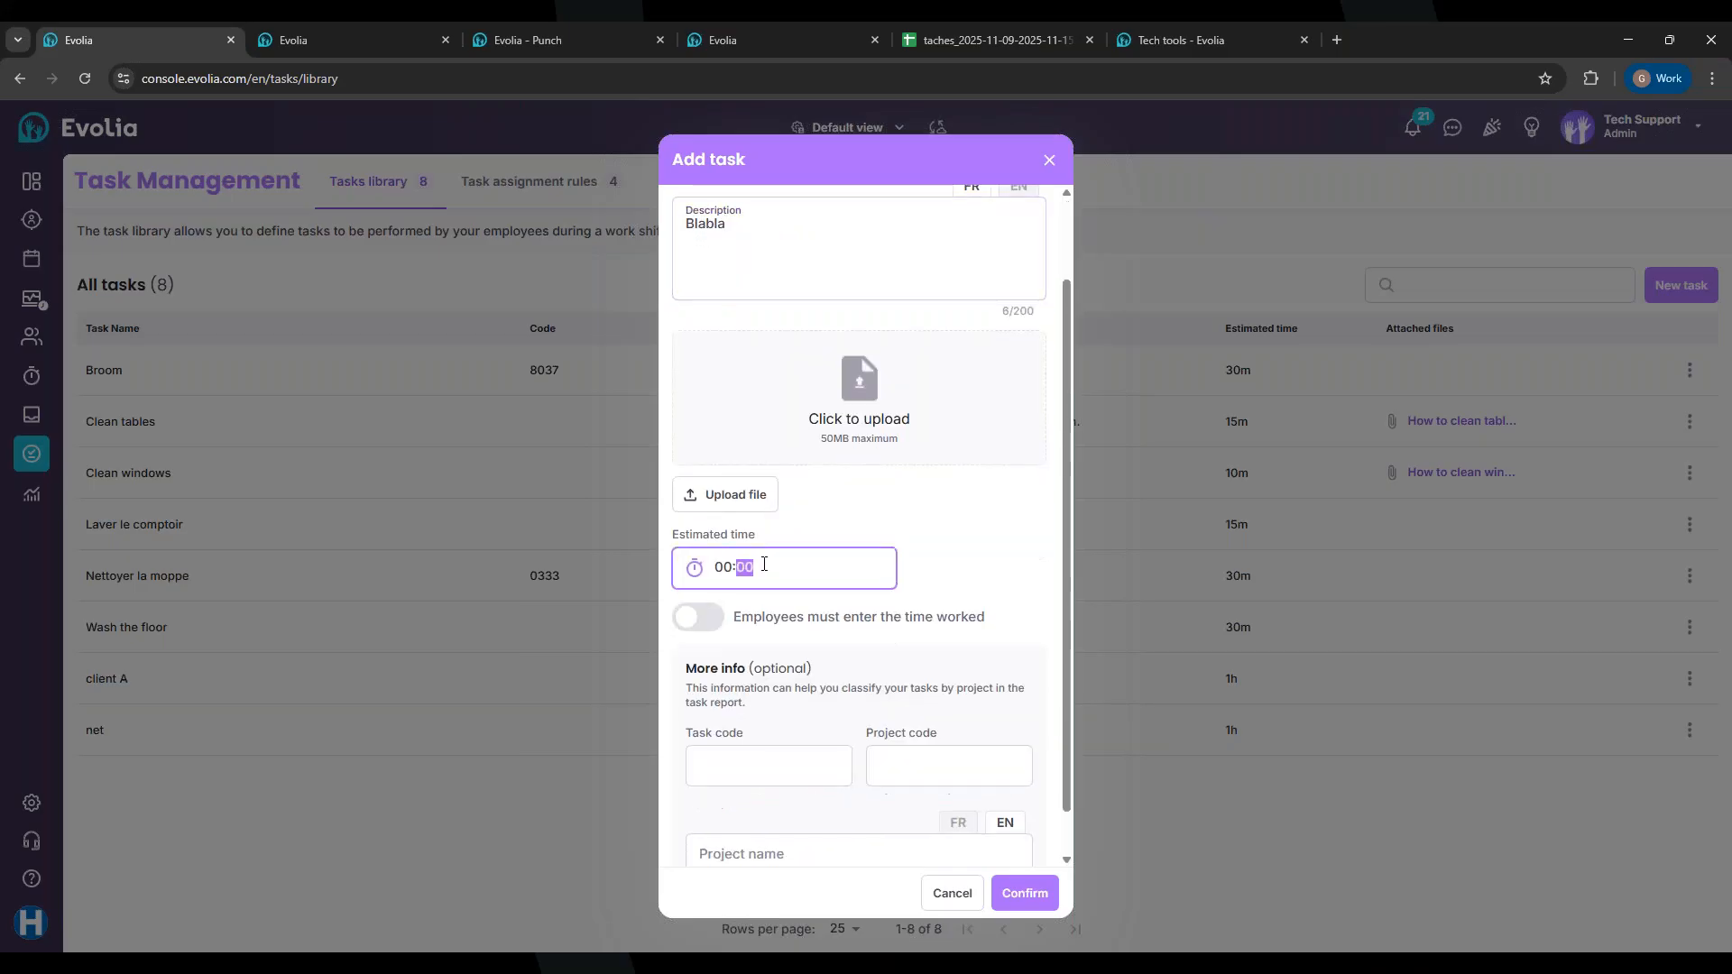
{"action": "type", "text": "3"}
{"action": "left_click", "coordinate": [958, 581]}
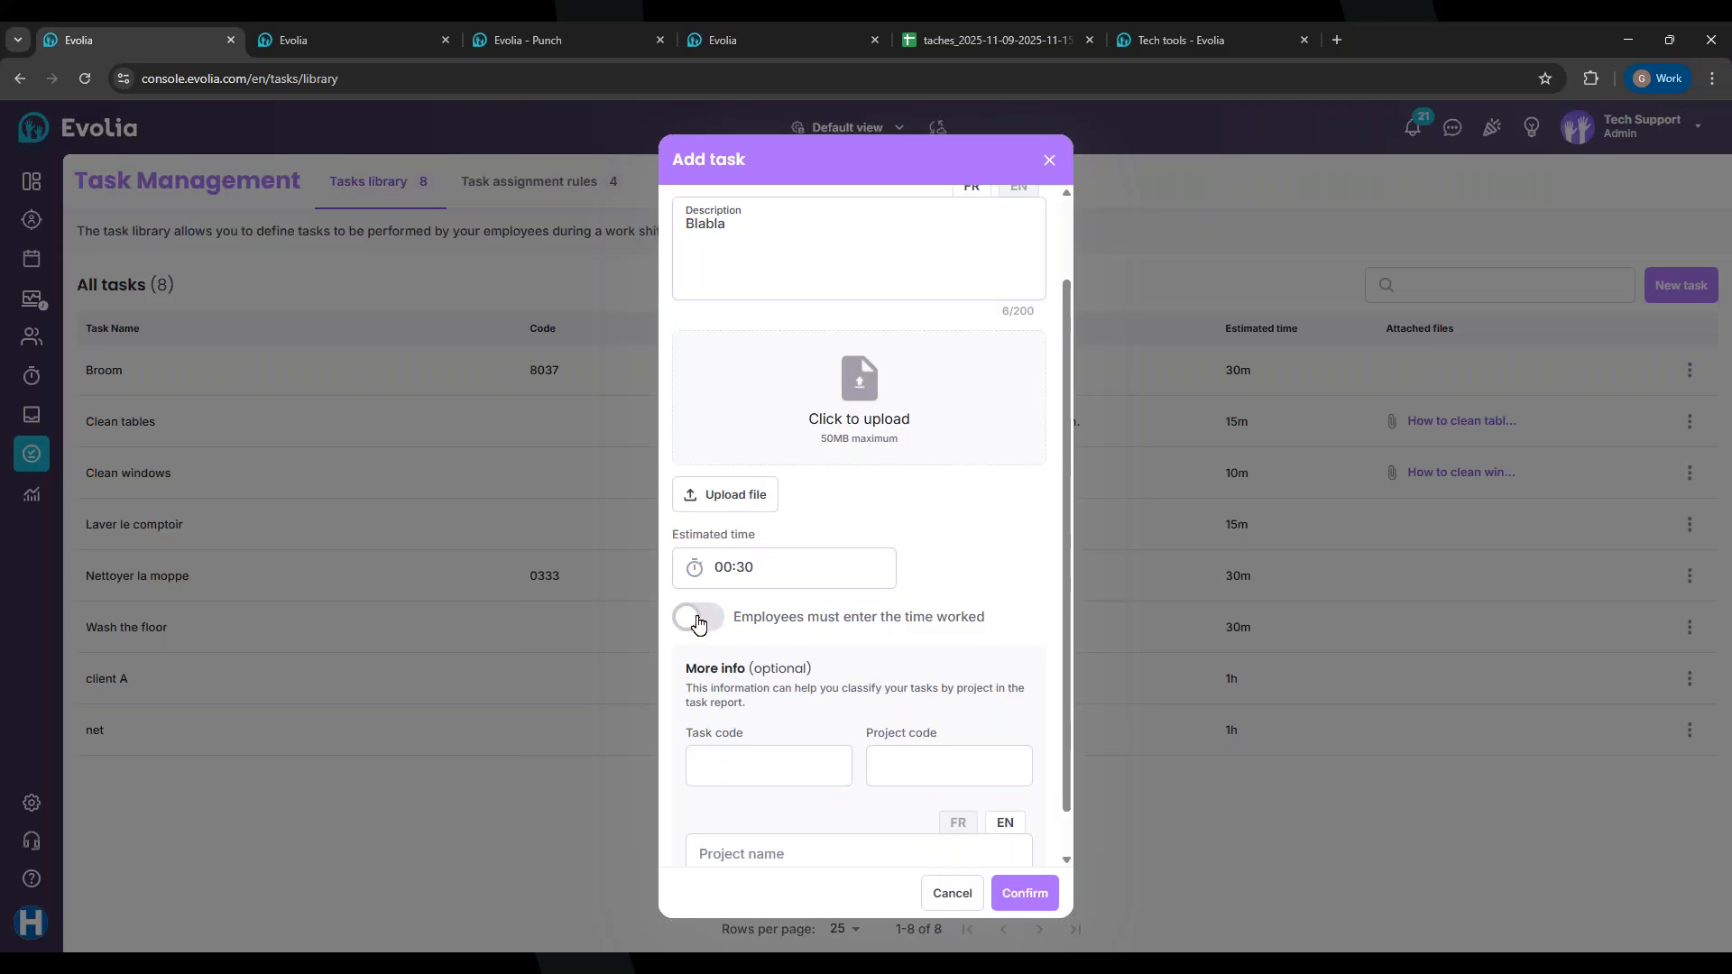
{"action": "left_click", "coordinate": [696, 620]}
{"action": "scroll", "coordinate": [929, 622], "scroll_direction": "down", "scroll_amount": 1}
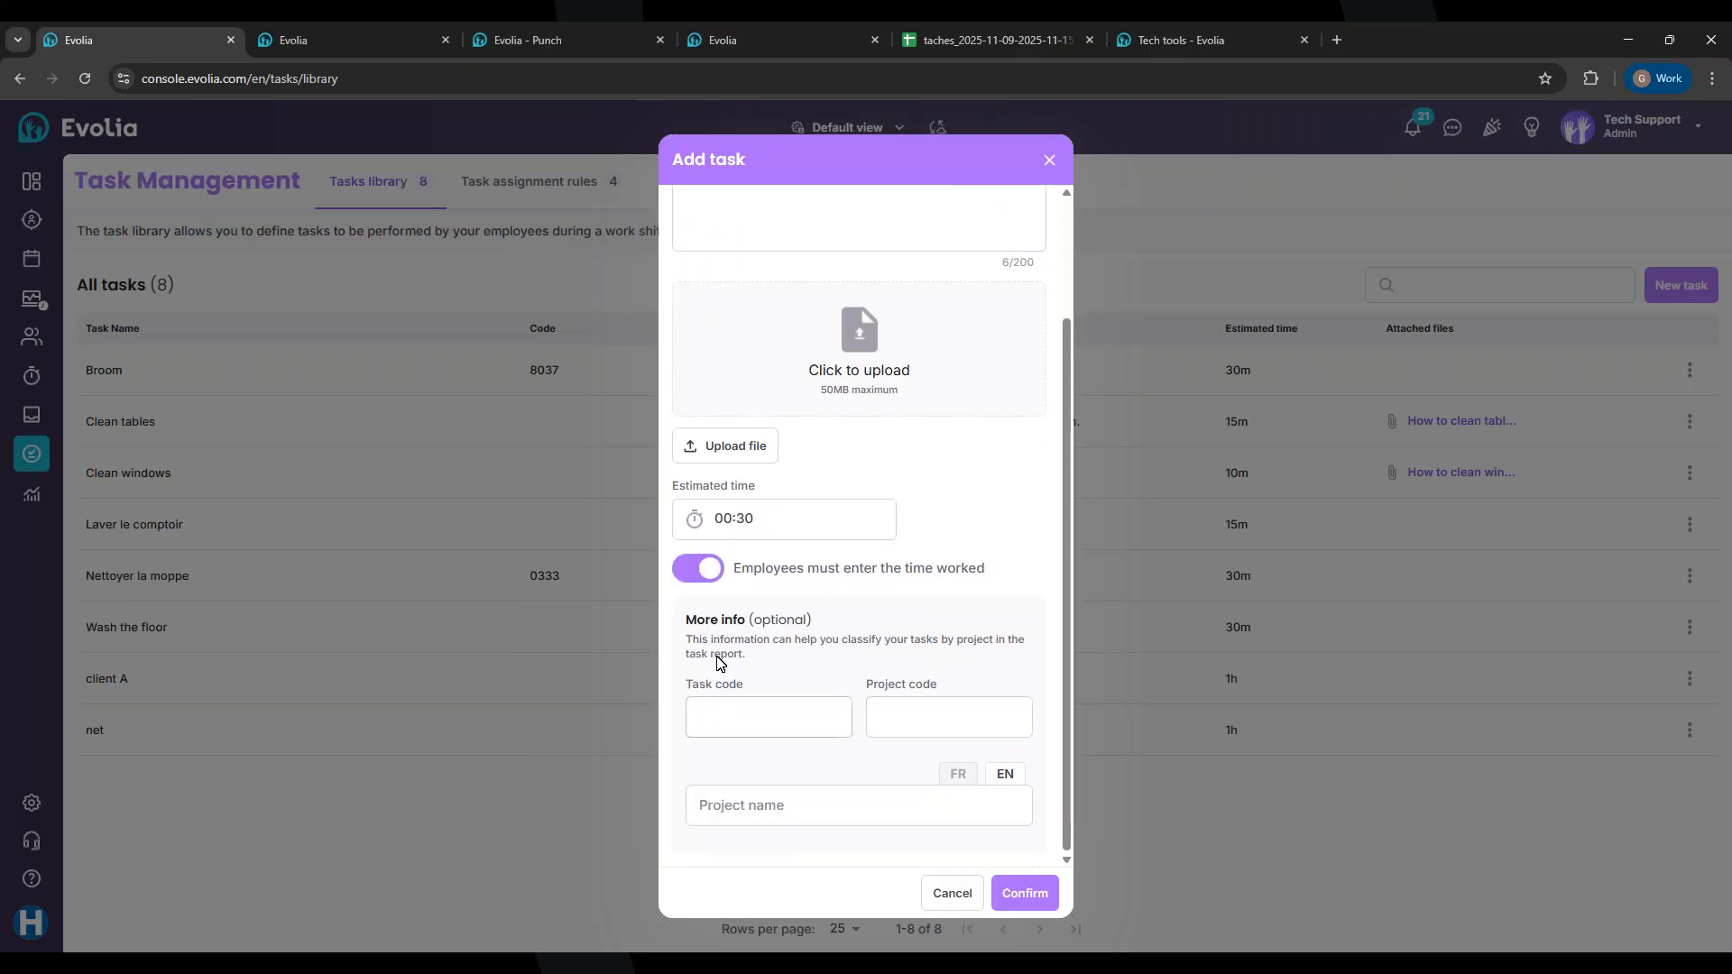
{"action": "scroll", "coordinate": [778, 512], "scroll_direction": "up", "scroll_amount": 1}
{"action": "scroll", "coordinate": [775, 512], "scroll_direction": "up", "scroll_amount": 3}
{"action": "scroll", "coordinate": [731, 532], "scroll_direction": "down", "scroll_amount": 3}
Step: Enter task code 9683 and project code GR304
{"action": "left_click", "coordinate": [742, 712]}
{"action": "left_click", "coordinate": [893, 717]}
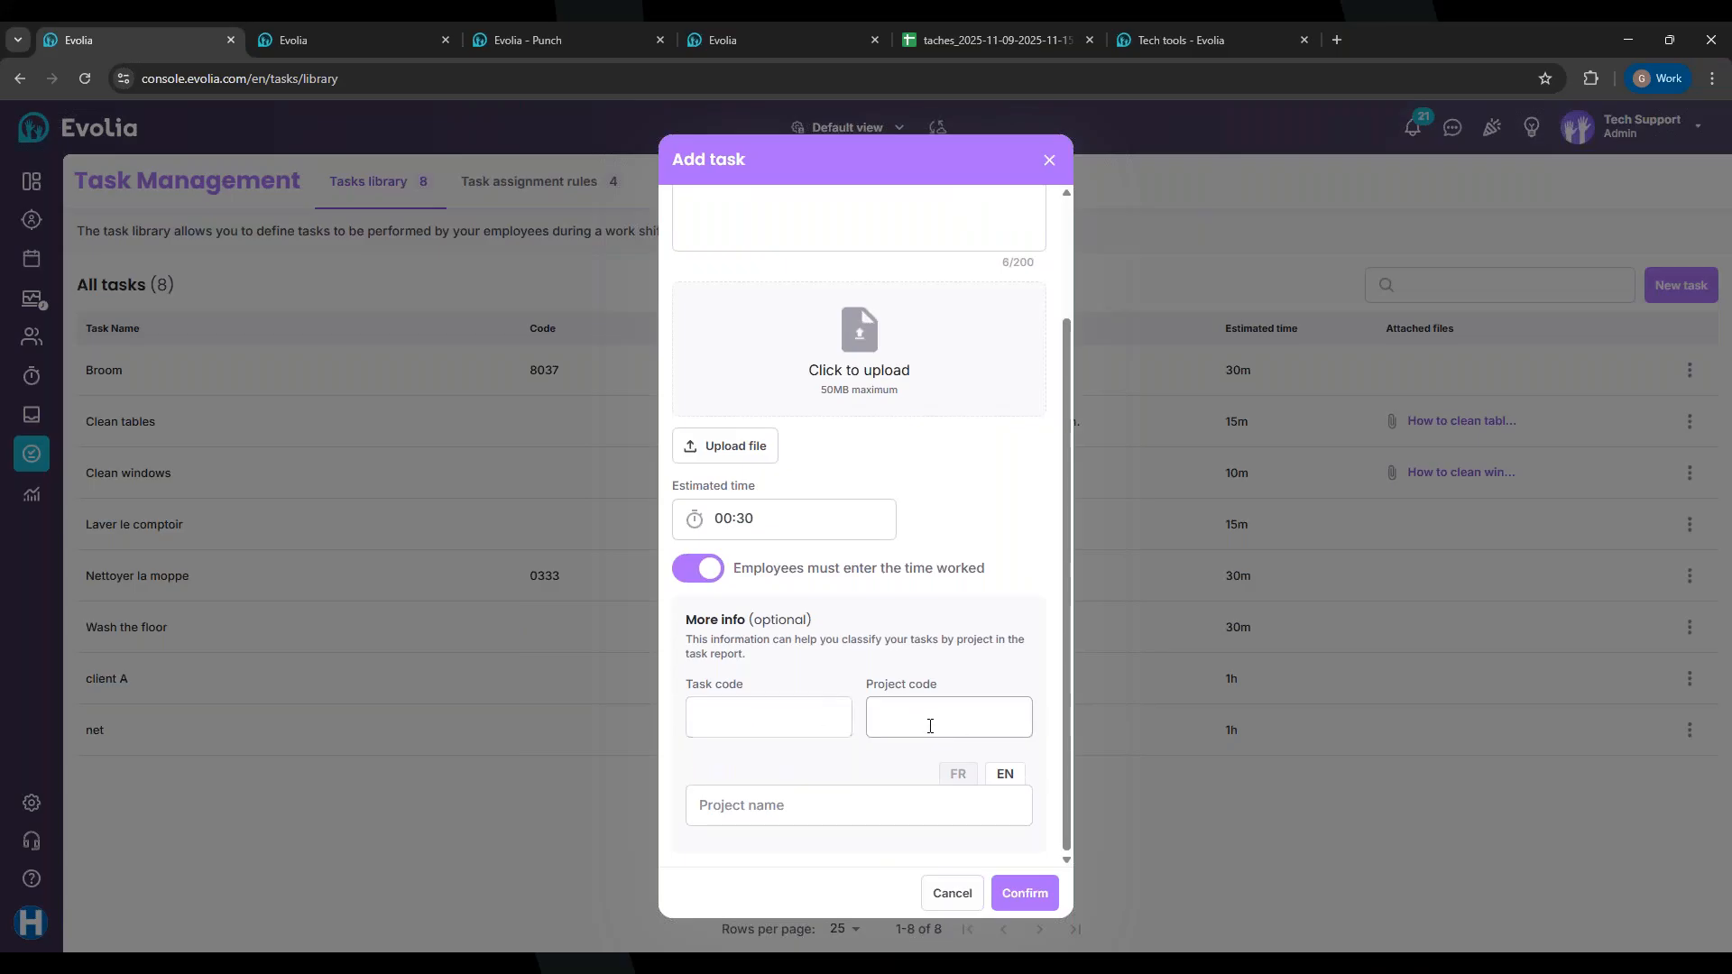
{"action": "left_click", "coordinate": [781, 802]}
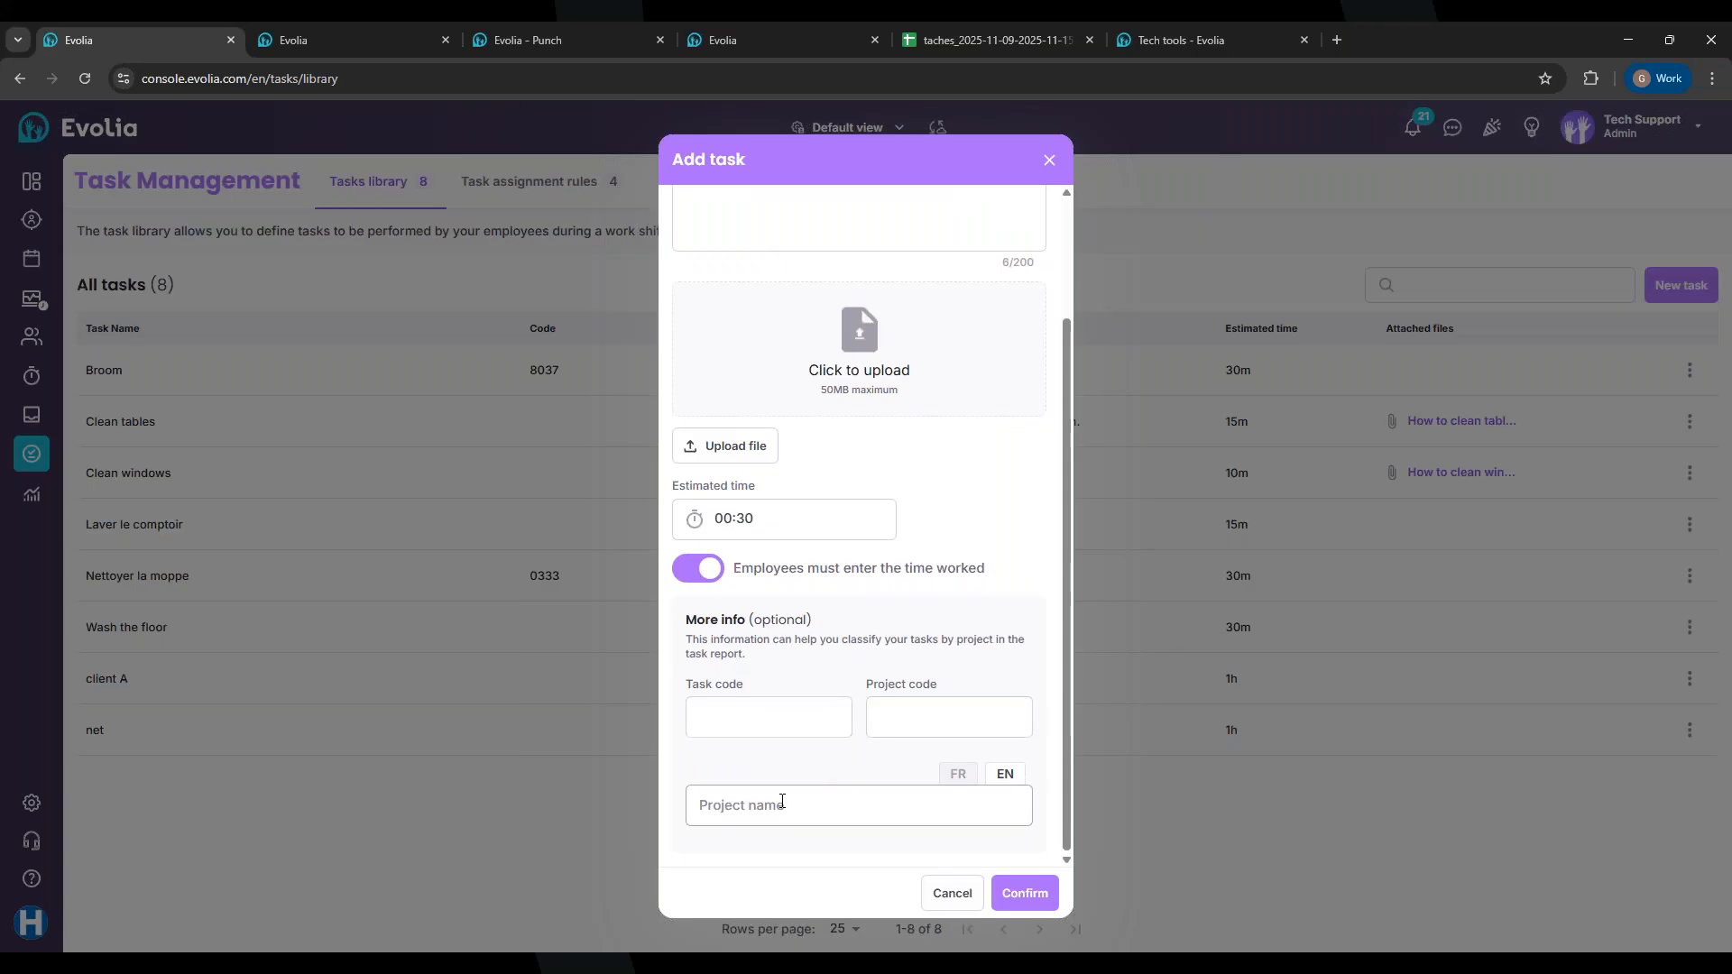
{"action": "left_click", "coordinate": [751, 714]}
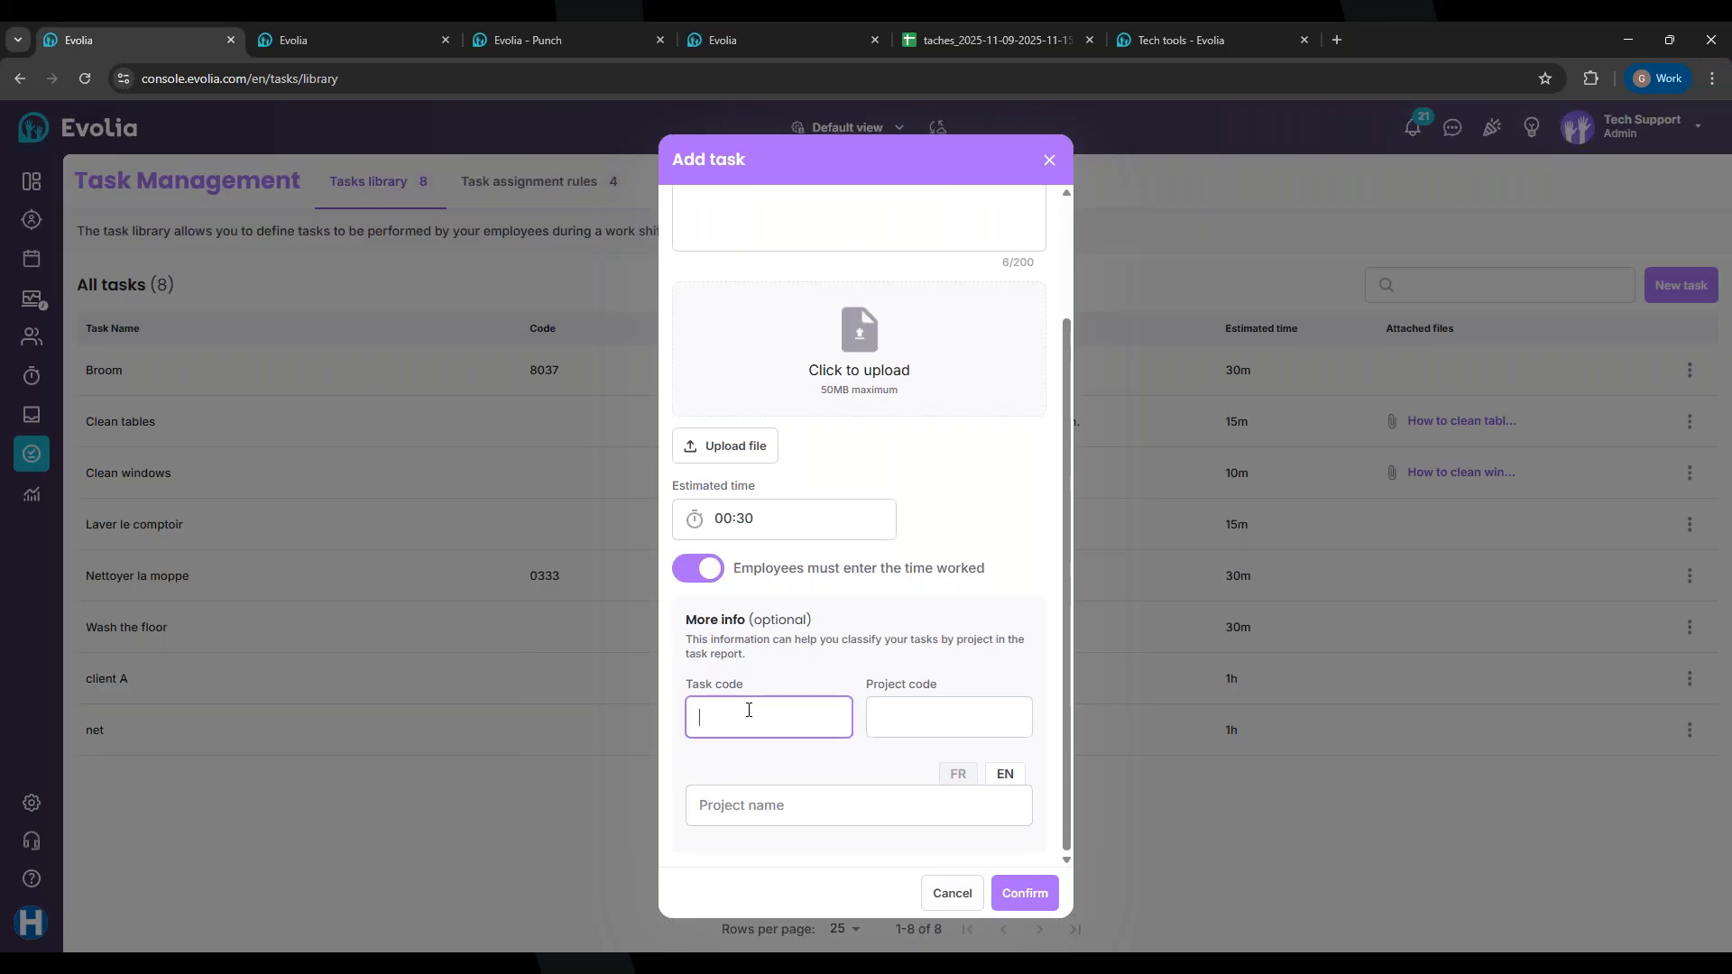
{"action": "type", "text": "8"}
{"action": "key", "text": "BackSpace"}
{"action": "type", "text": "9683"}
{"action": "left_click", "coordinate": [916, 726]}
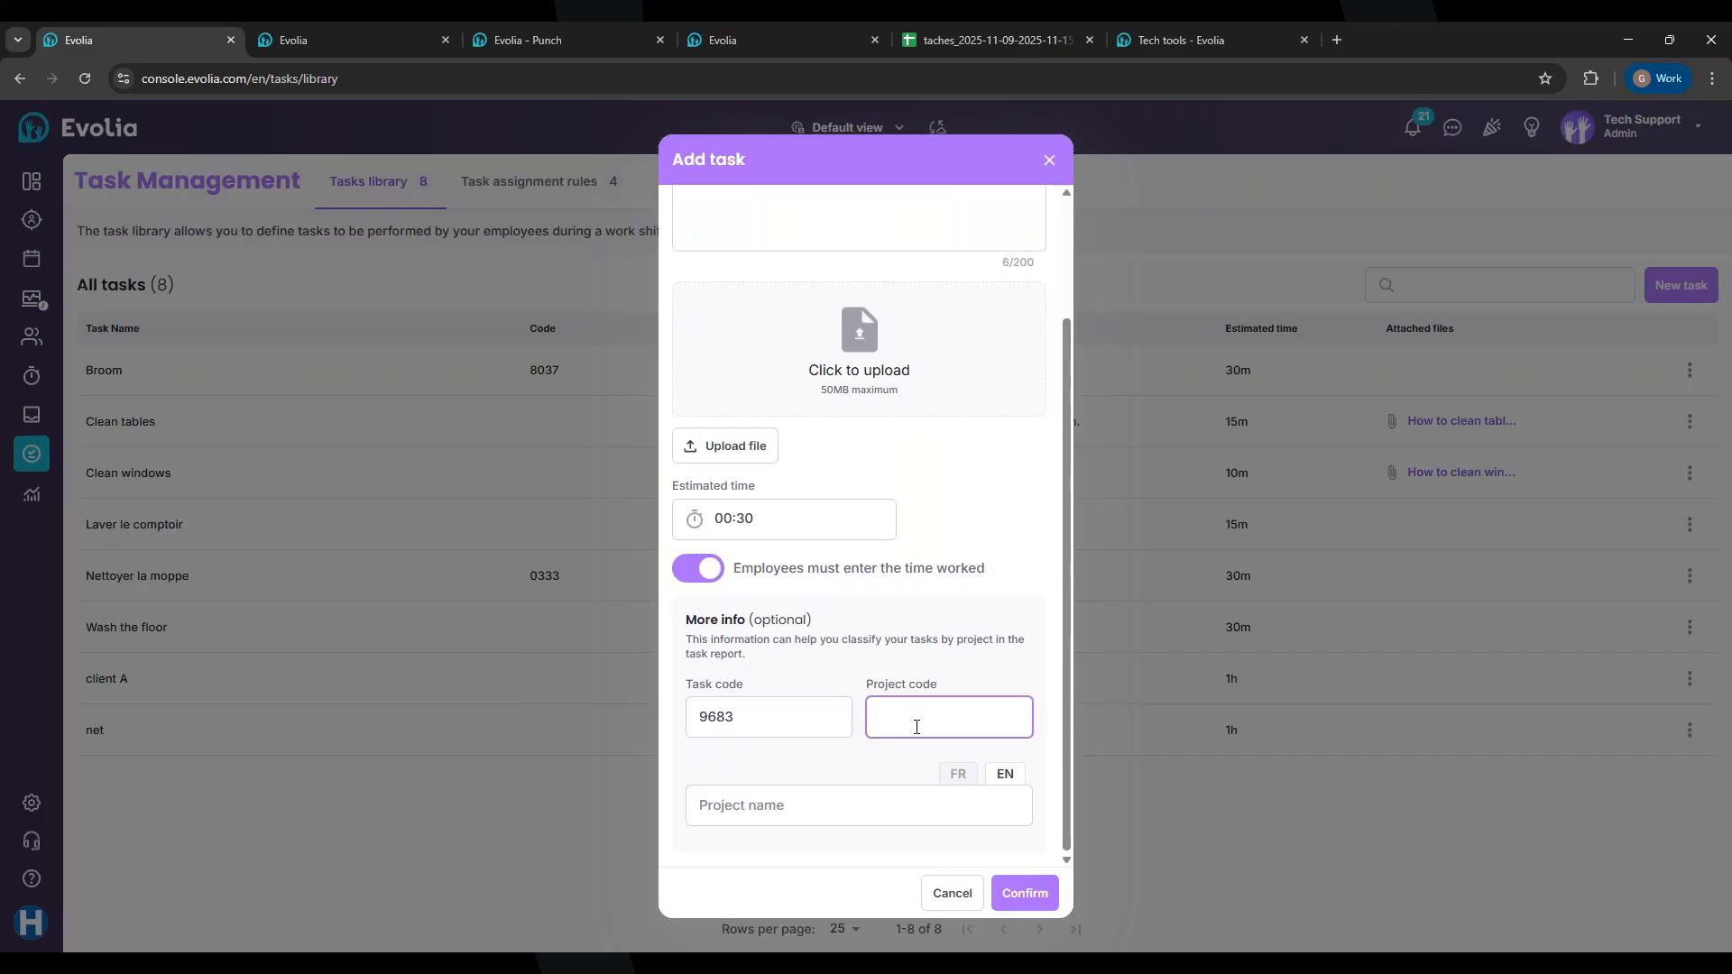
{"action": "type", "text": "GR"}
{"action": "type", "text": "304"}
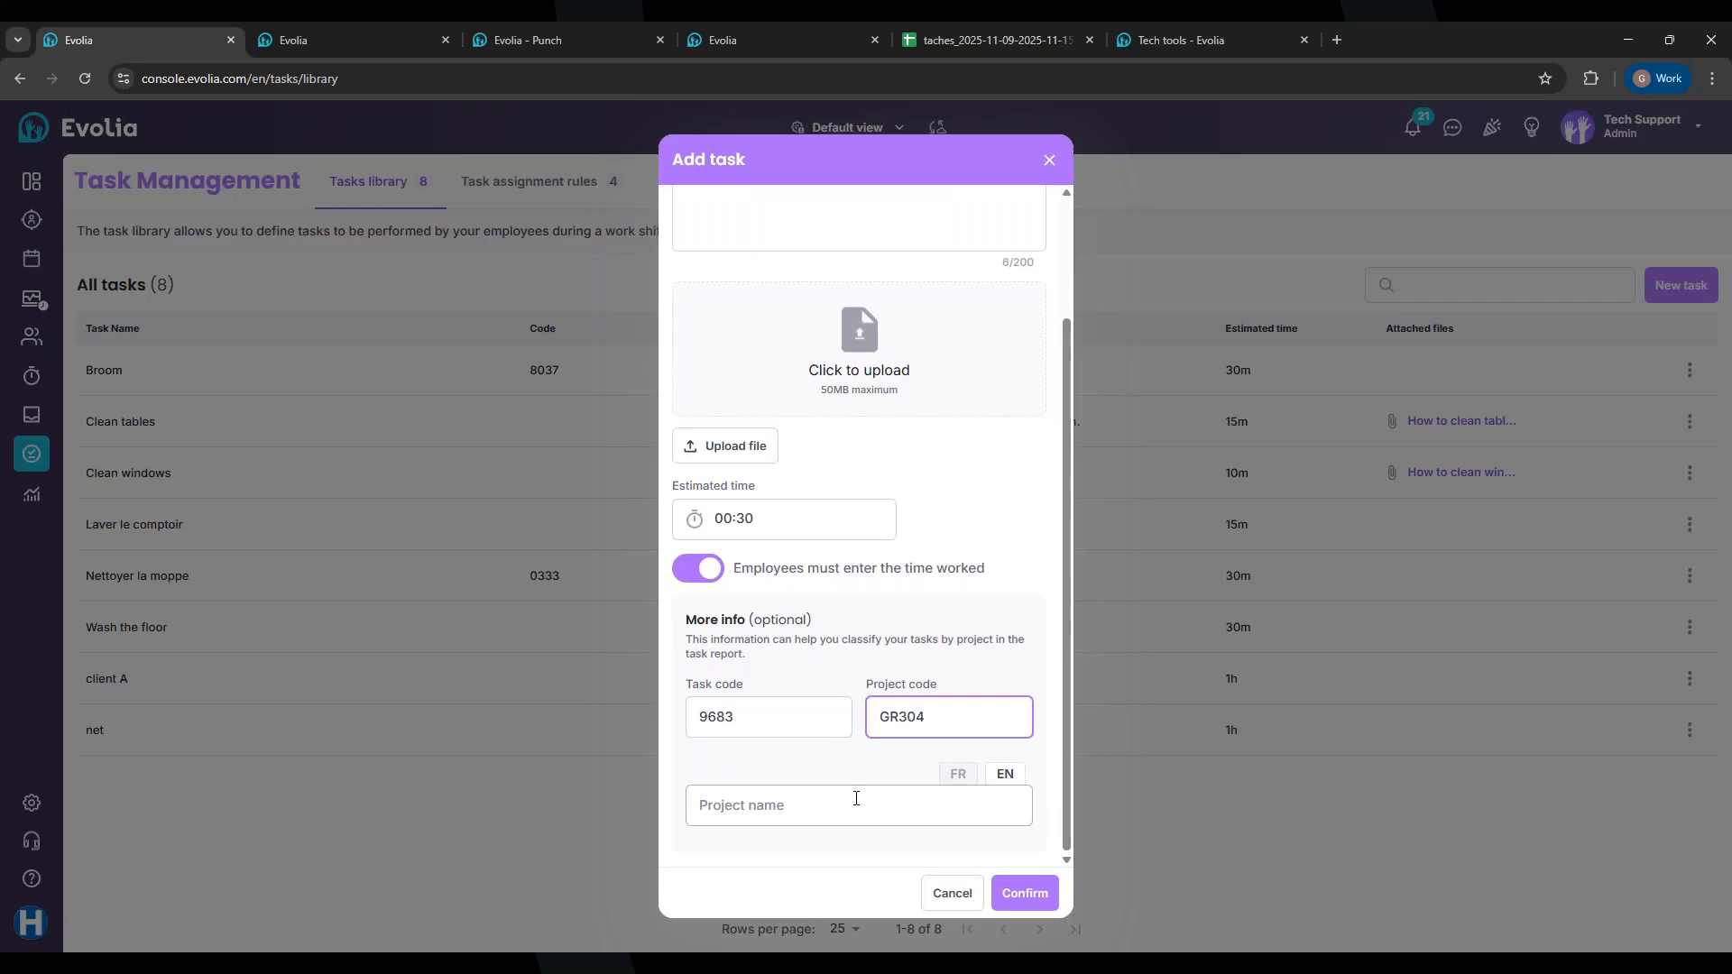
Step: Enter project name 'Test' in English and French and confirm the new task
{"action": "left_click", "coordinate": [825, 805]}
{"action": "type", "text": "test"}
{"action": "key", "text": "BackSpace"}
{"action": "key", "text": "BackSpace"}
{"action": "key", "text": "BackSpace"}
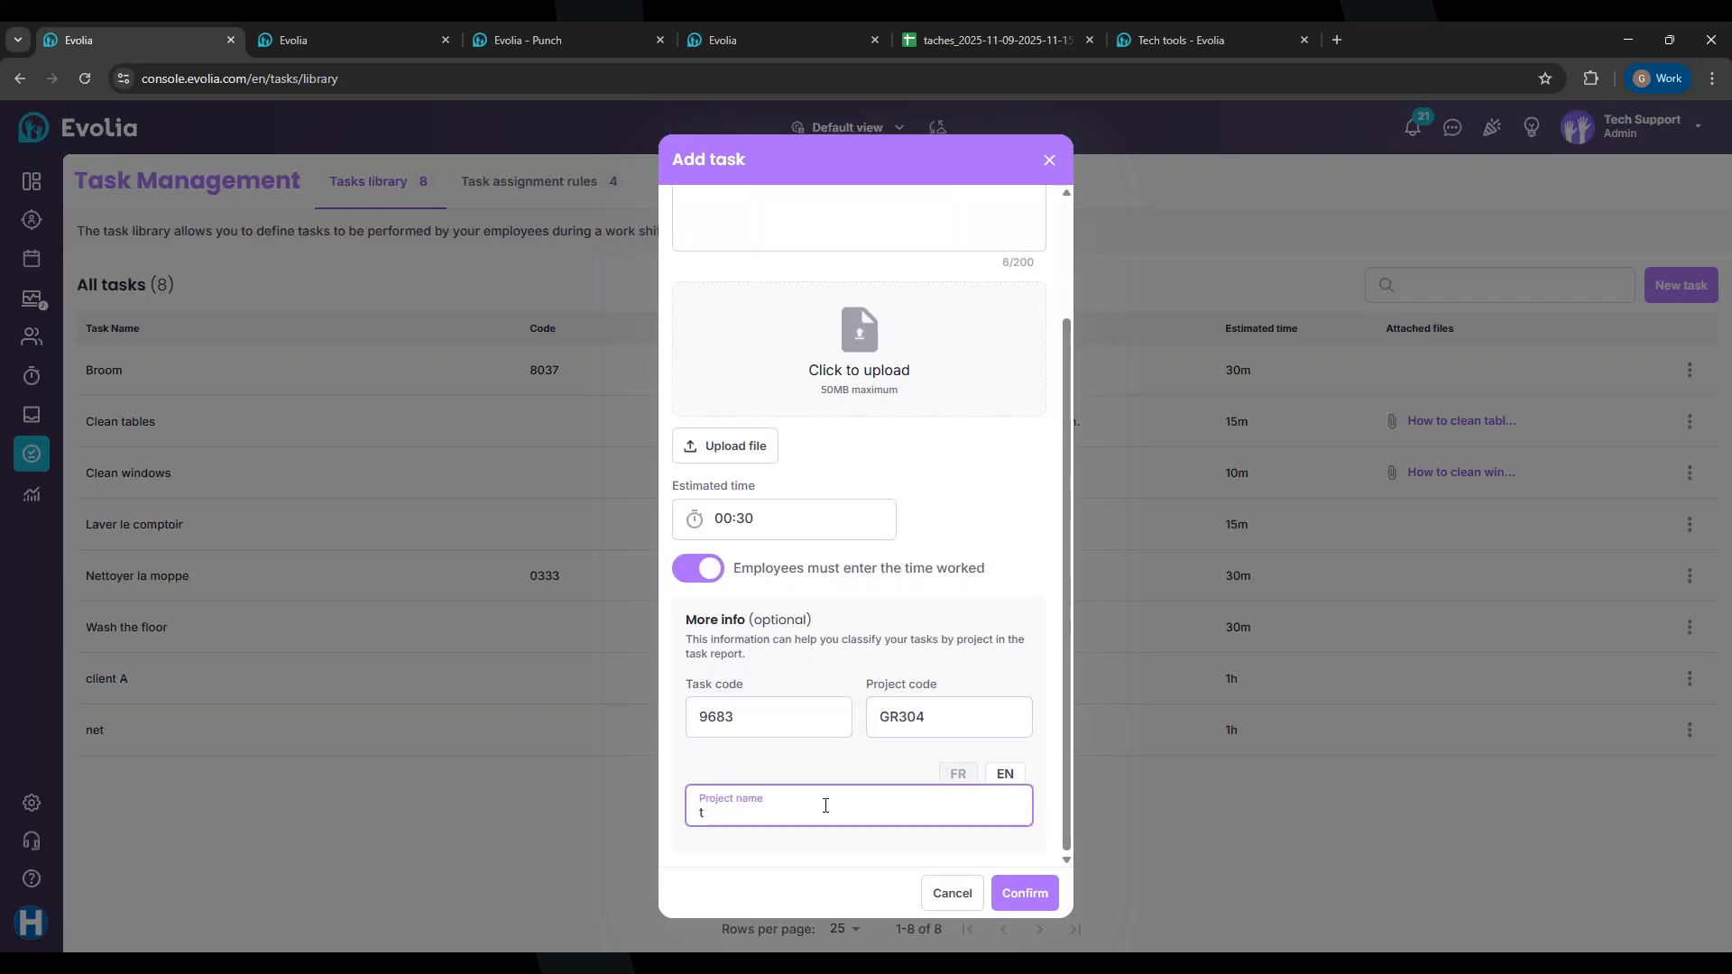
{"action": "type", "text": "Test 1"}
{"action": "left_click", "coordinate": [958, 774]}
{"action": "left_click", "coordinate": [781, 789]}
{"action": "type", "text": "Test"}
{"action": "left_click", "coordinate": [1018, 893]}
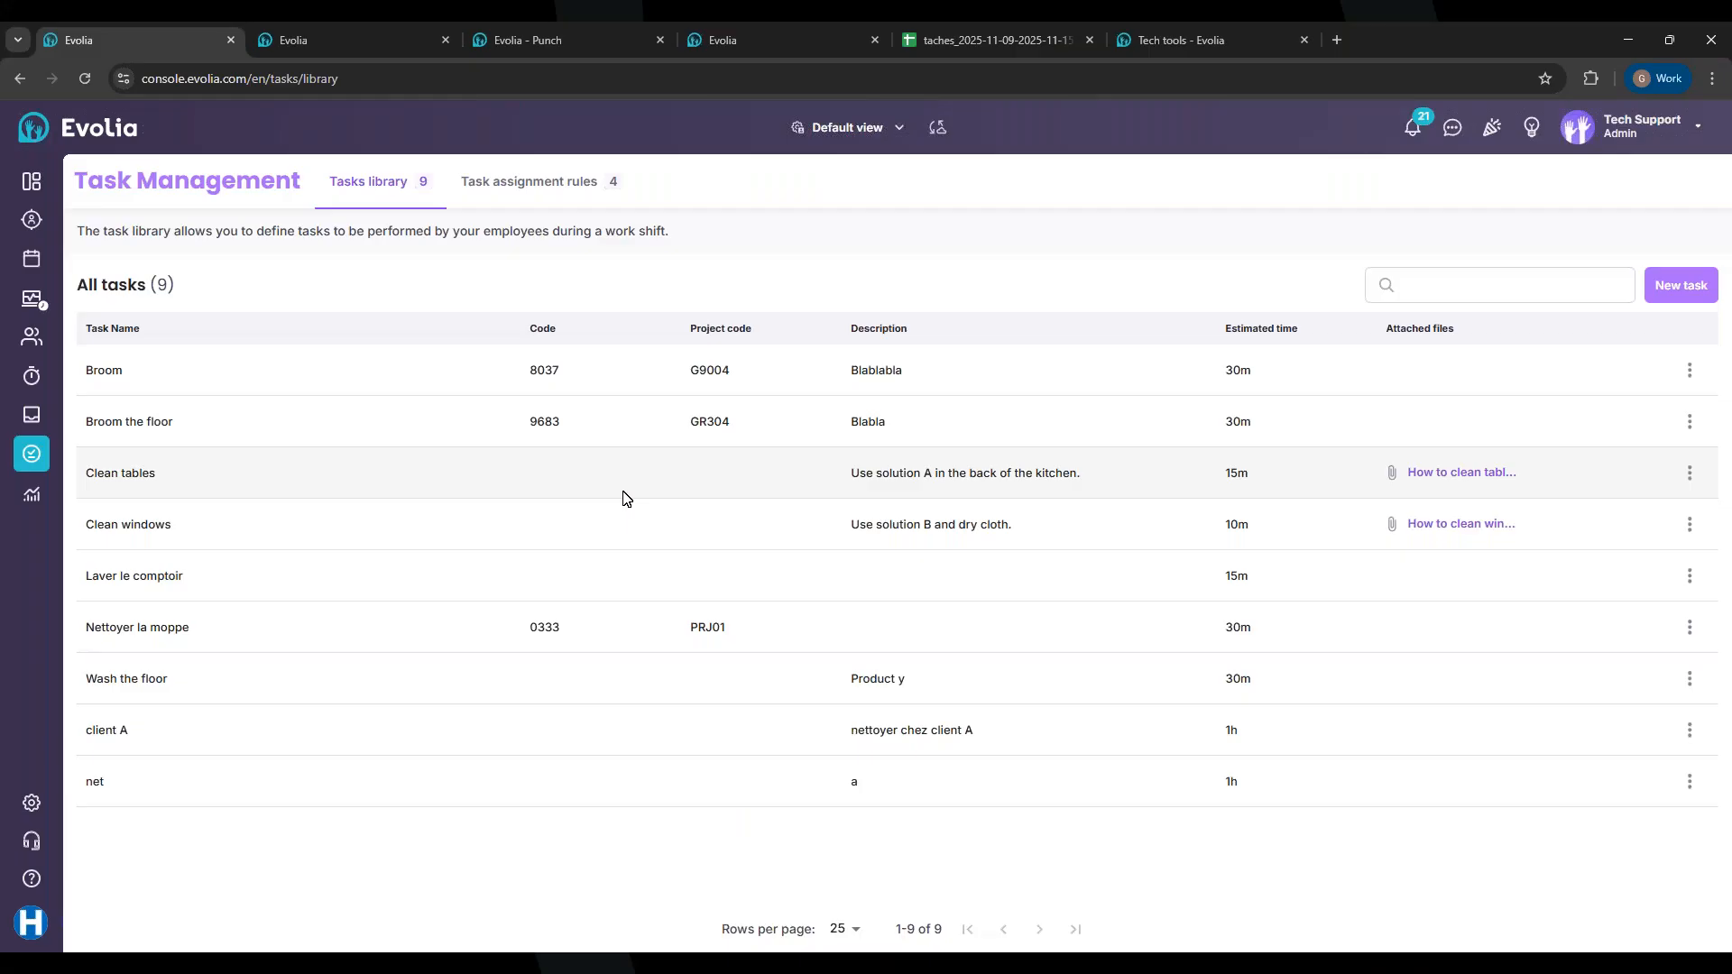
Step: Delete the AA-EN, Client to do, Open and Test assignment rules, confirming each
{"action": "left_click", "coordinate": [524, 179]}
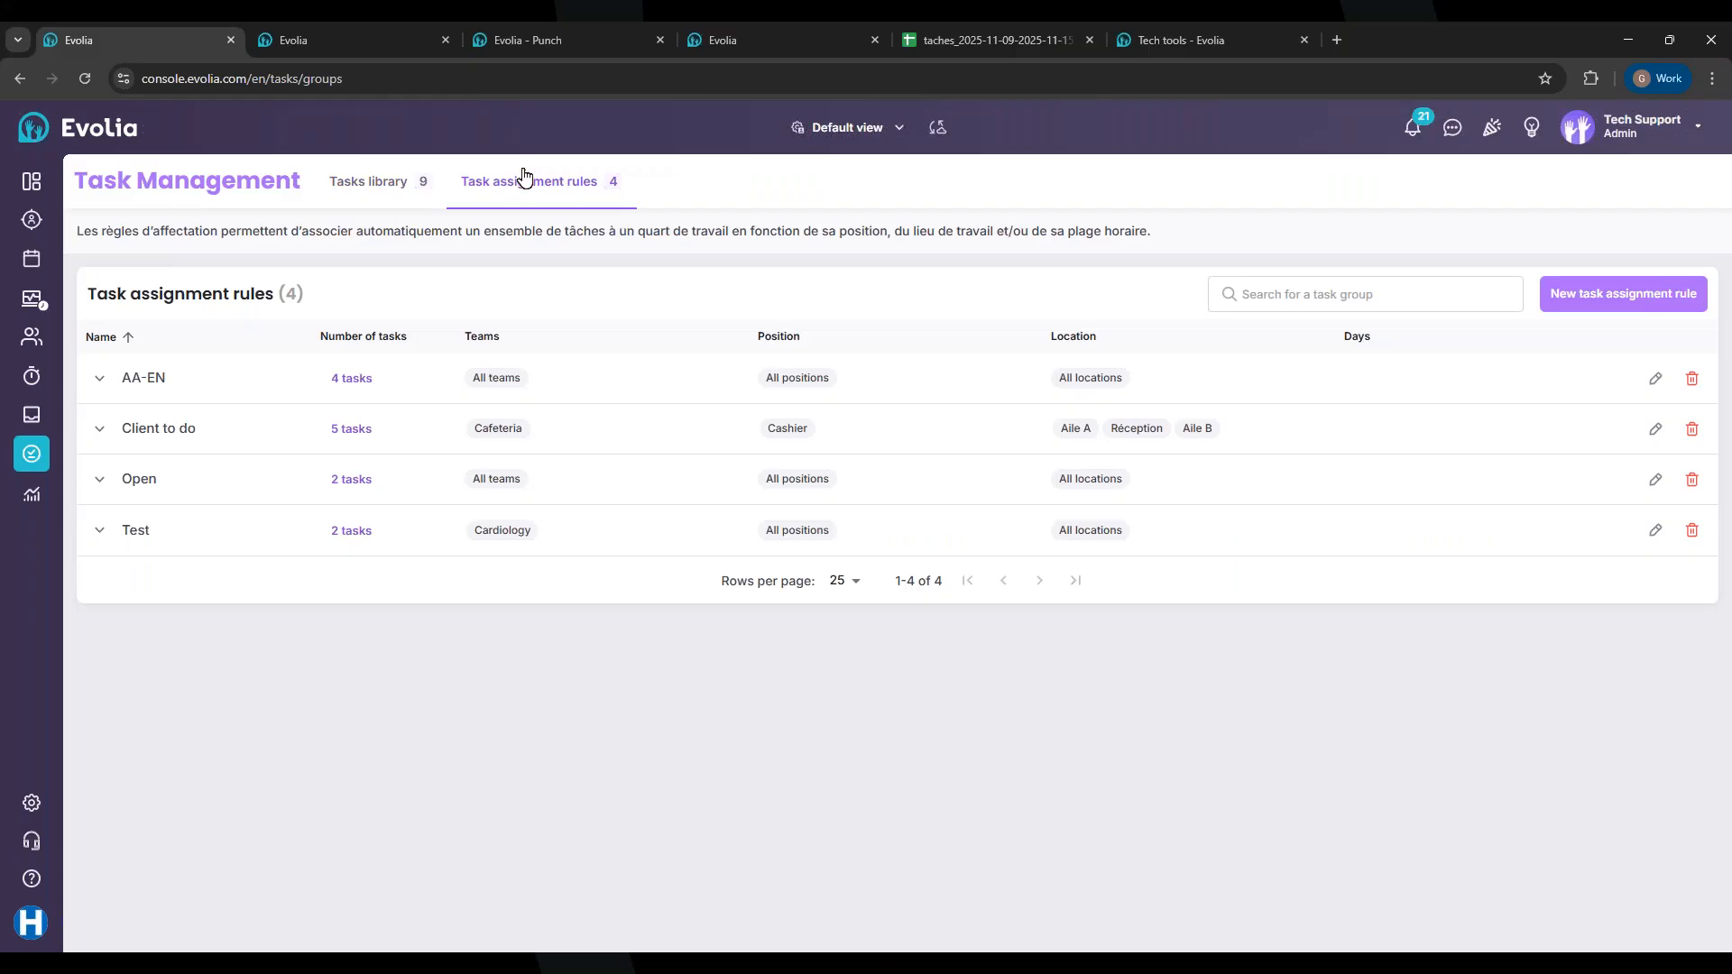
{"action": "left_click", "coordinate": [1692, 377]}
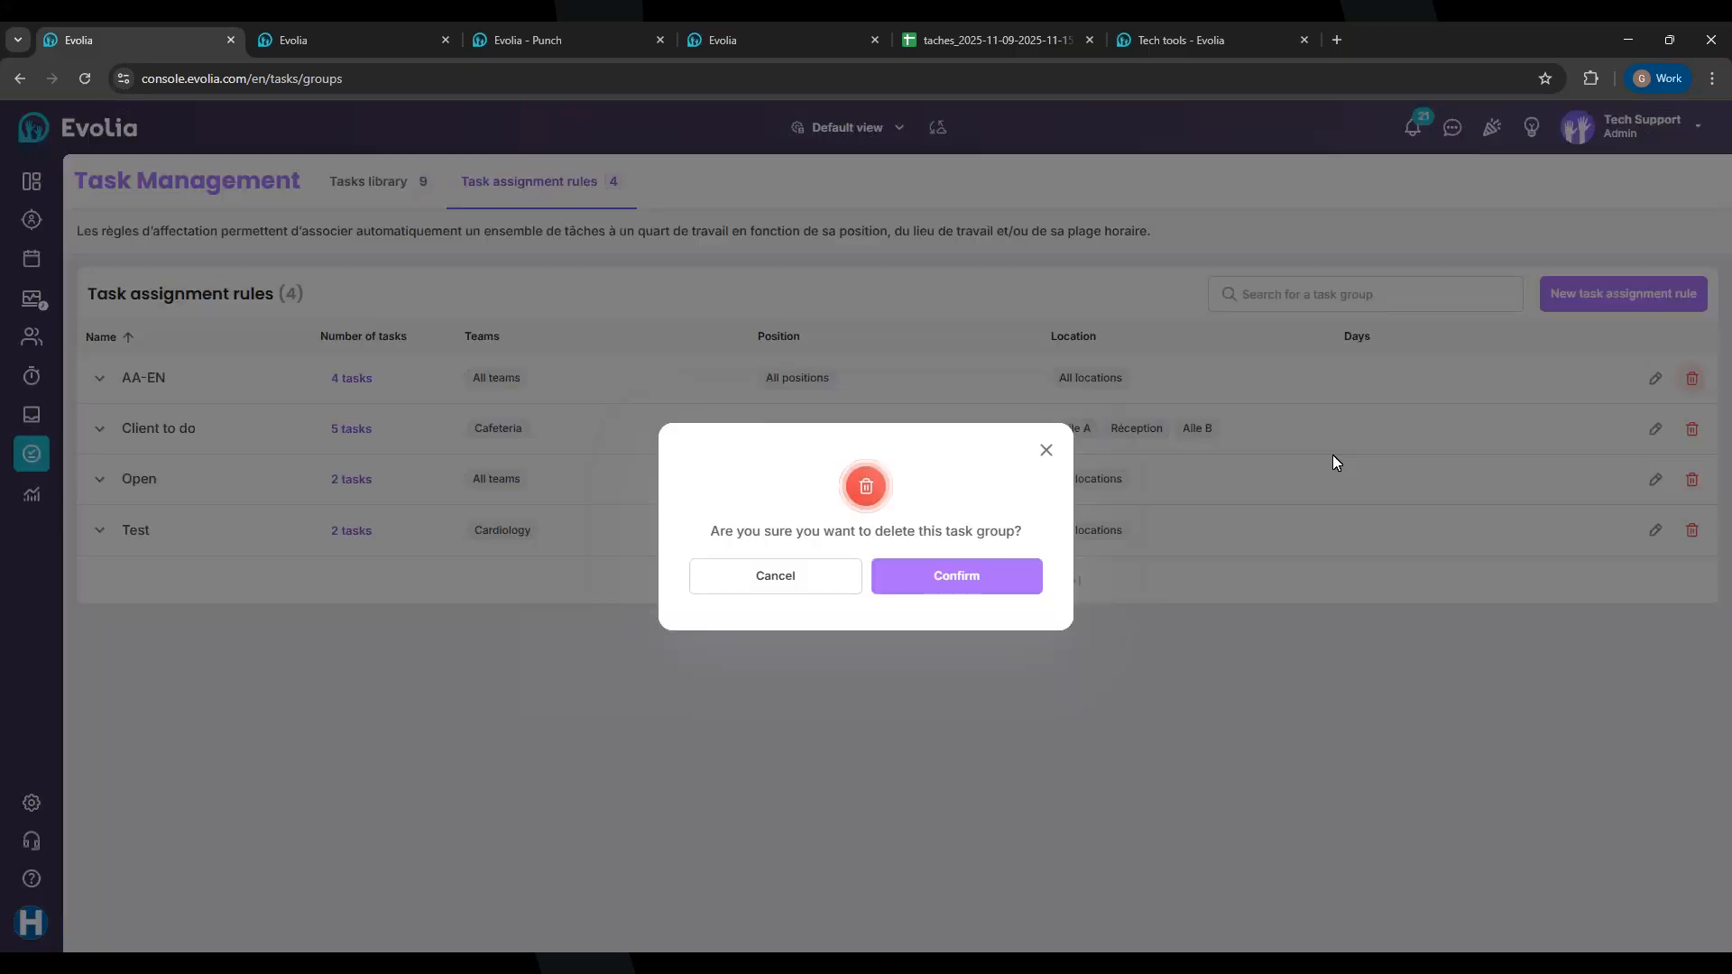
{"action": "left_click", "coordinate": [1012, 587]}
{"action": "left_click", "coordinate": [1692, 378]}
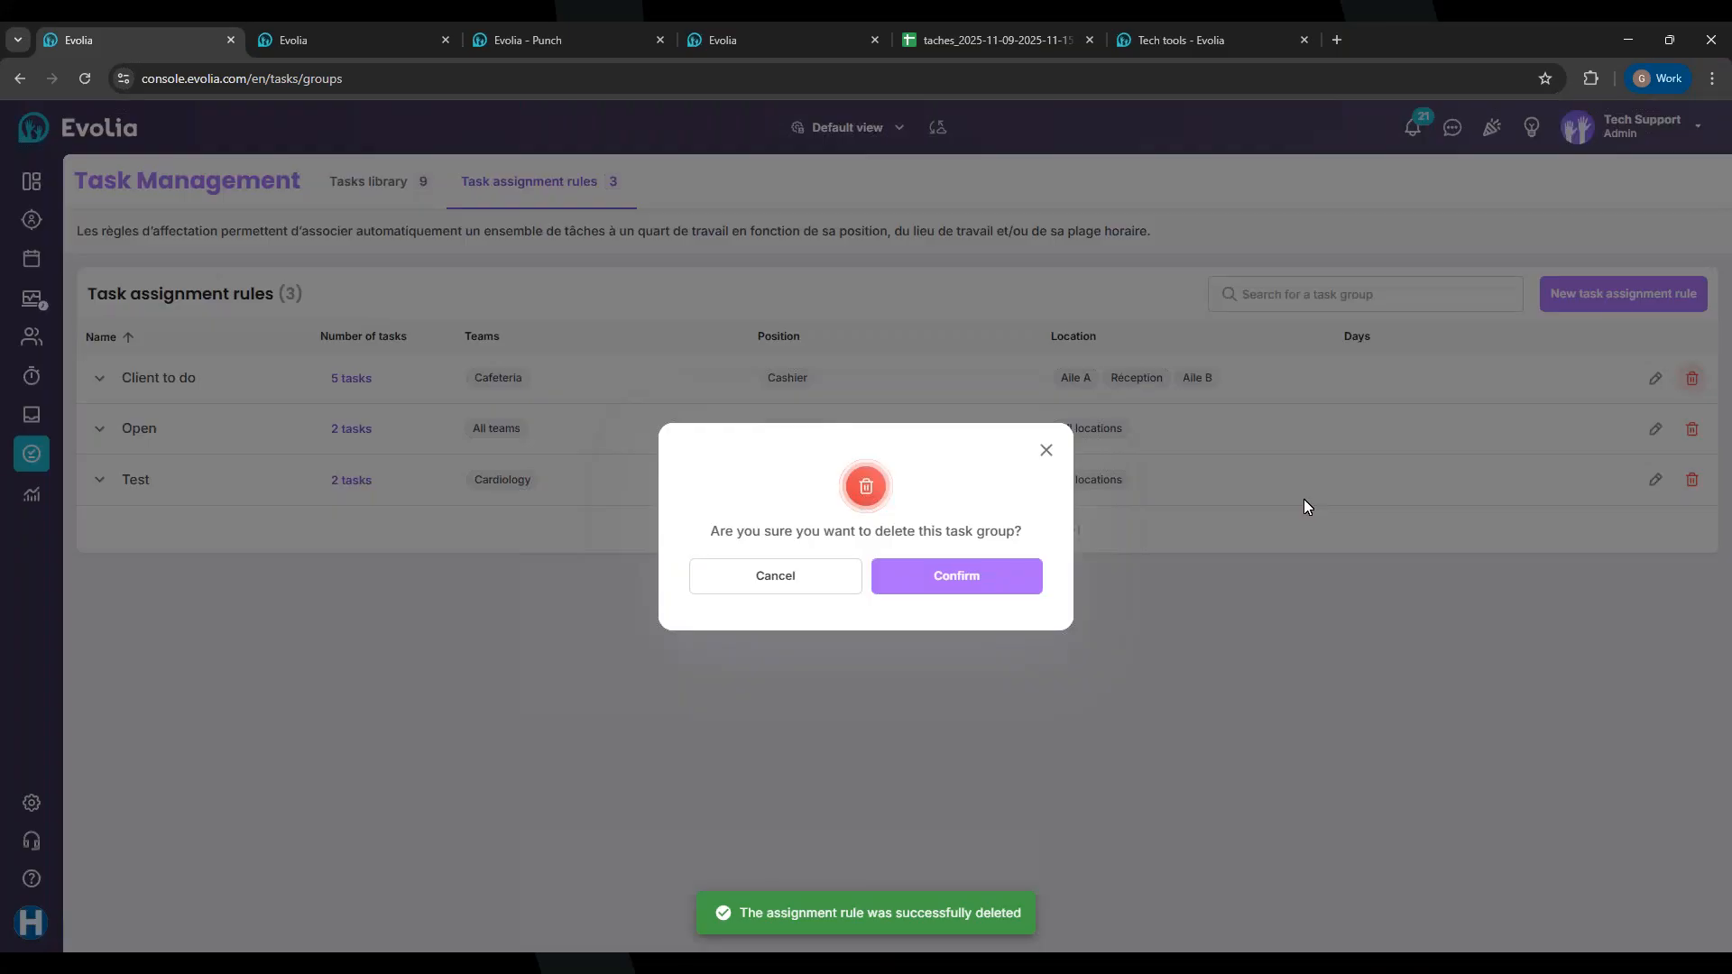
{"action": "left_click", "coordinate": [970, 588]}
{"action": "left_click", "coordinate": [1692, 378]}
{"action": "left_click", "coordinate": [992, 582]}
{"action": "left_click", "coordinate": [1692, 378]}
{"action": "left_click", "coordinate": [992, 577]}
Step: Create a new task assignment rule named 'Test' in English and 'test' in French
{"action": "left_click", "coordinate": [1647, 292]}
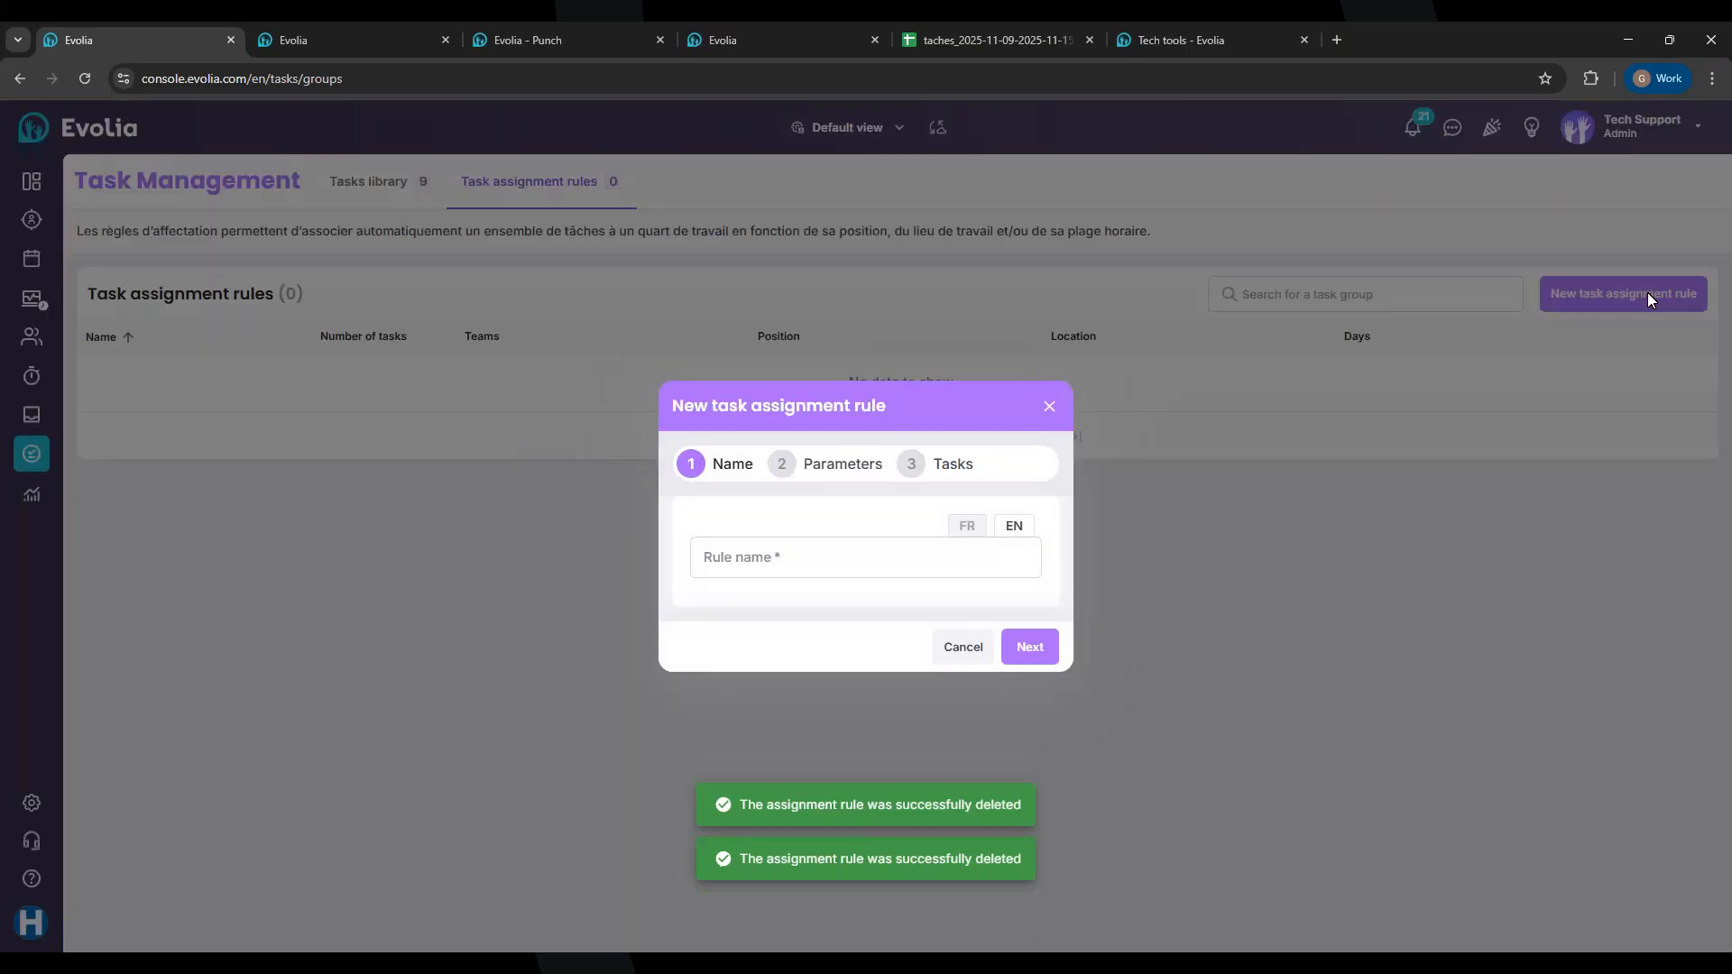
{"action": "left_click", "coordinate": [786, 566]}
{"action": "type", "text": "Test"}
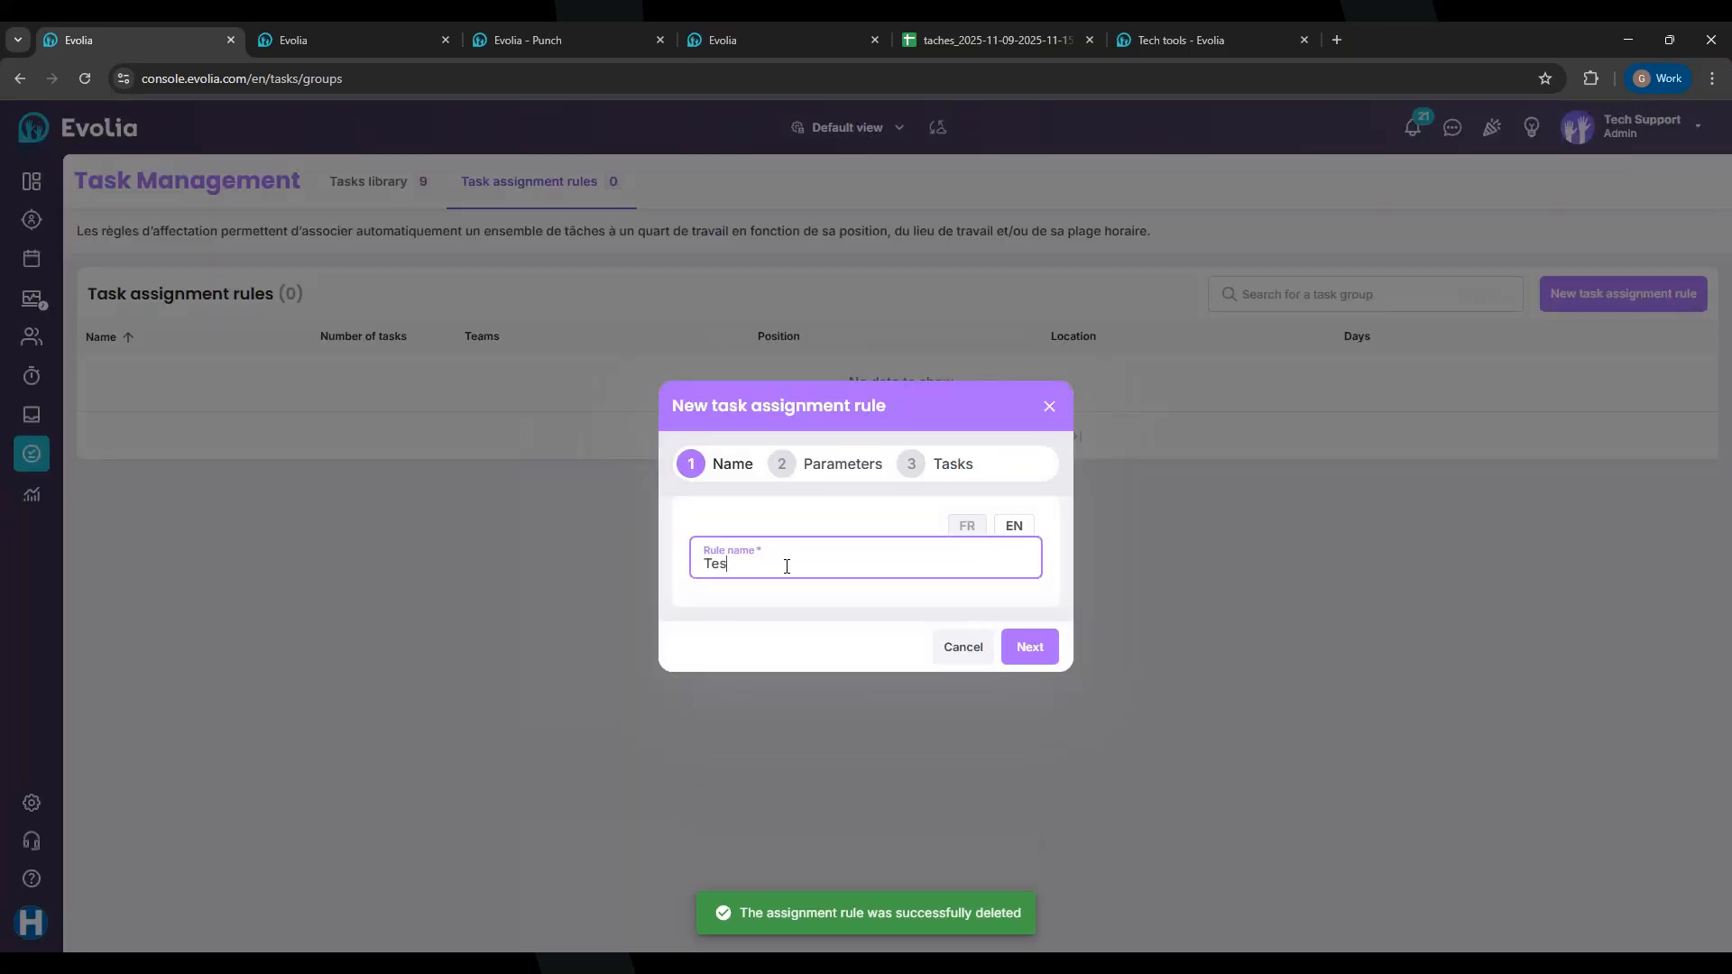
{"action": "left_click", "coordinate": [971, 532]}
{"action": "left_click", "coordinate": [738, 567]}
{"action": "type", "text": "test"}
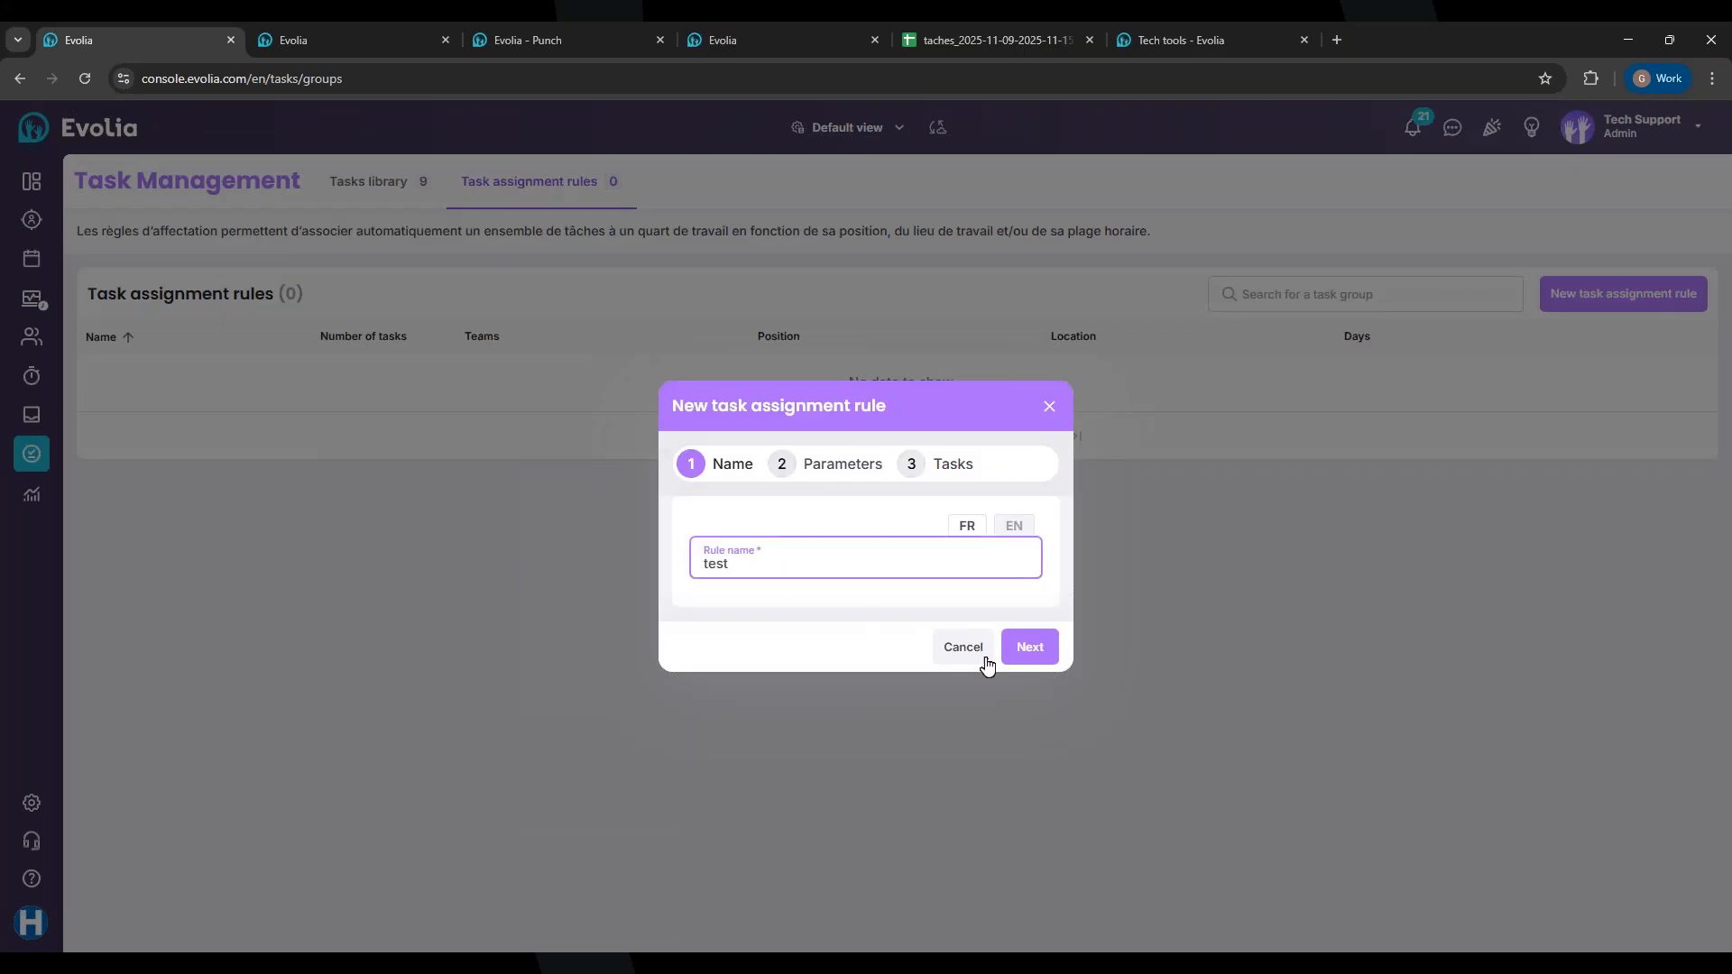
{"action": "left_click", "coordinate": [1042, 660]}
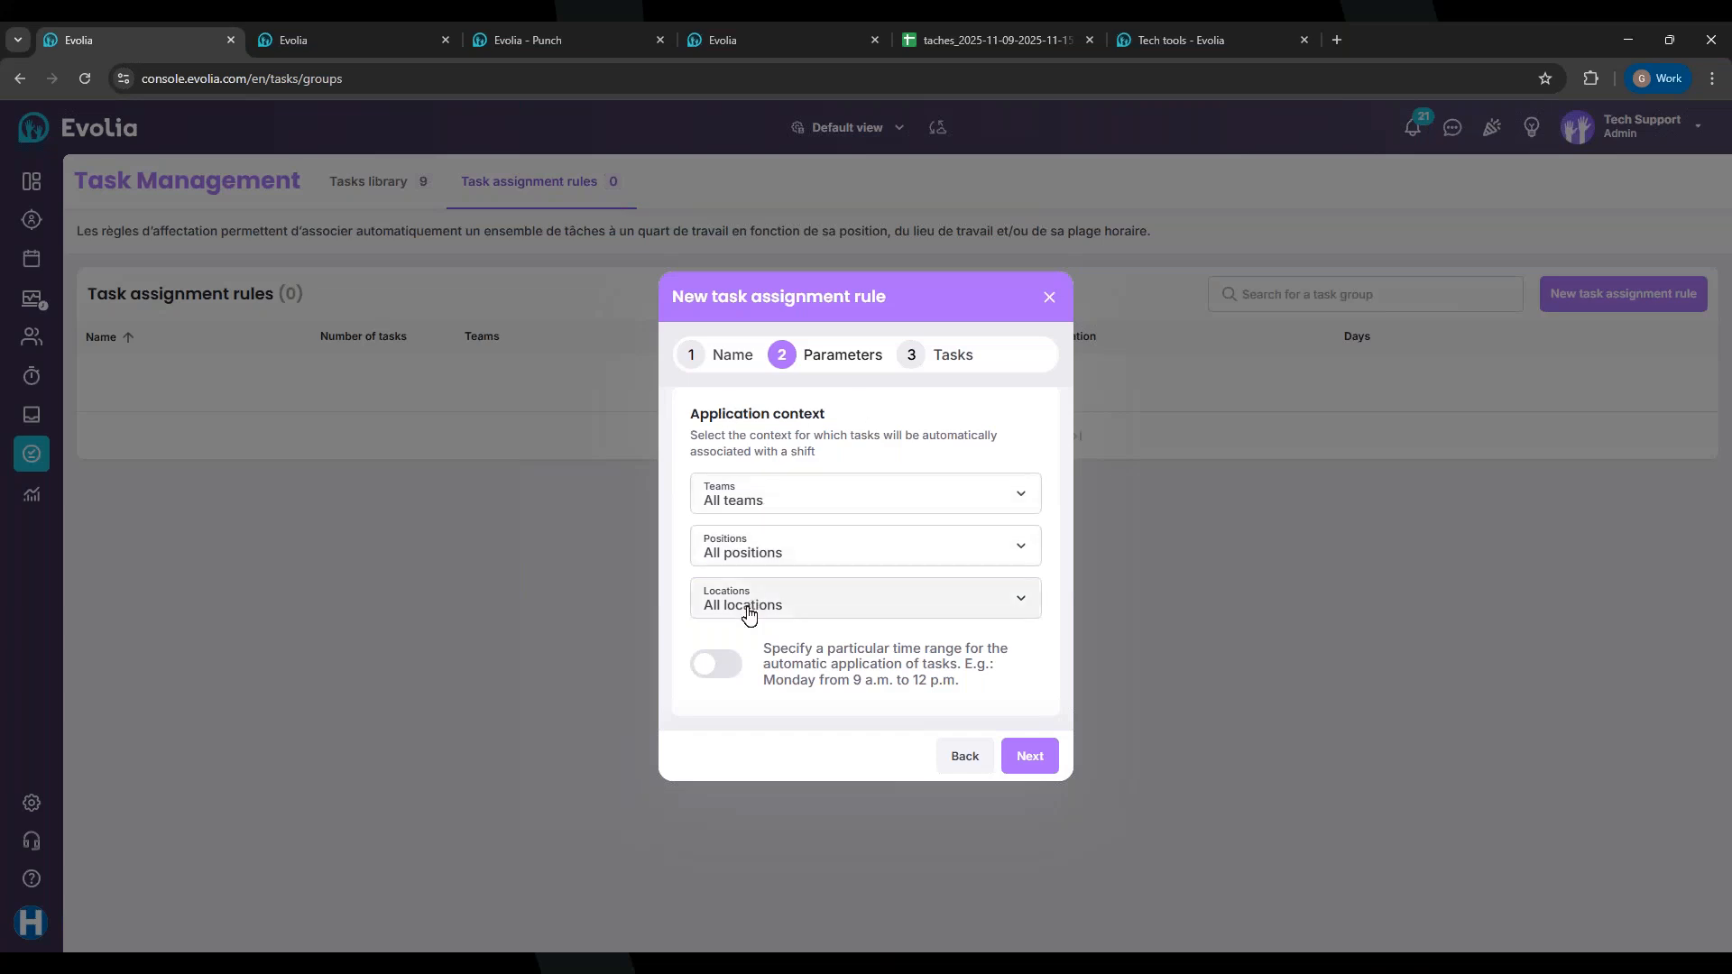
Step: Limit the rule to the Cardiology team and advance to the Tasks step
{"action": "left_click", "coordinate": [783, 500]}
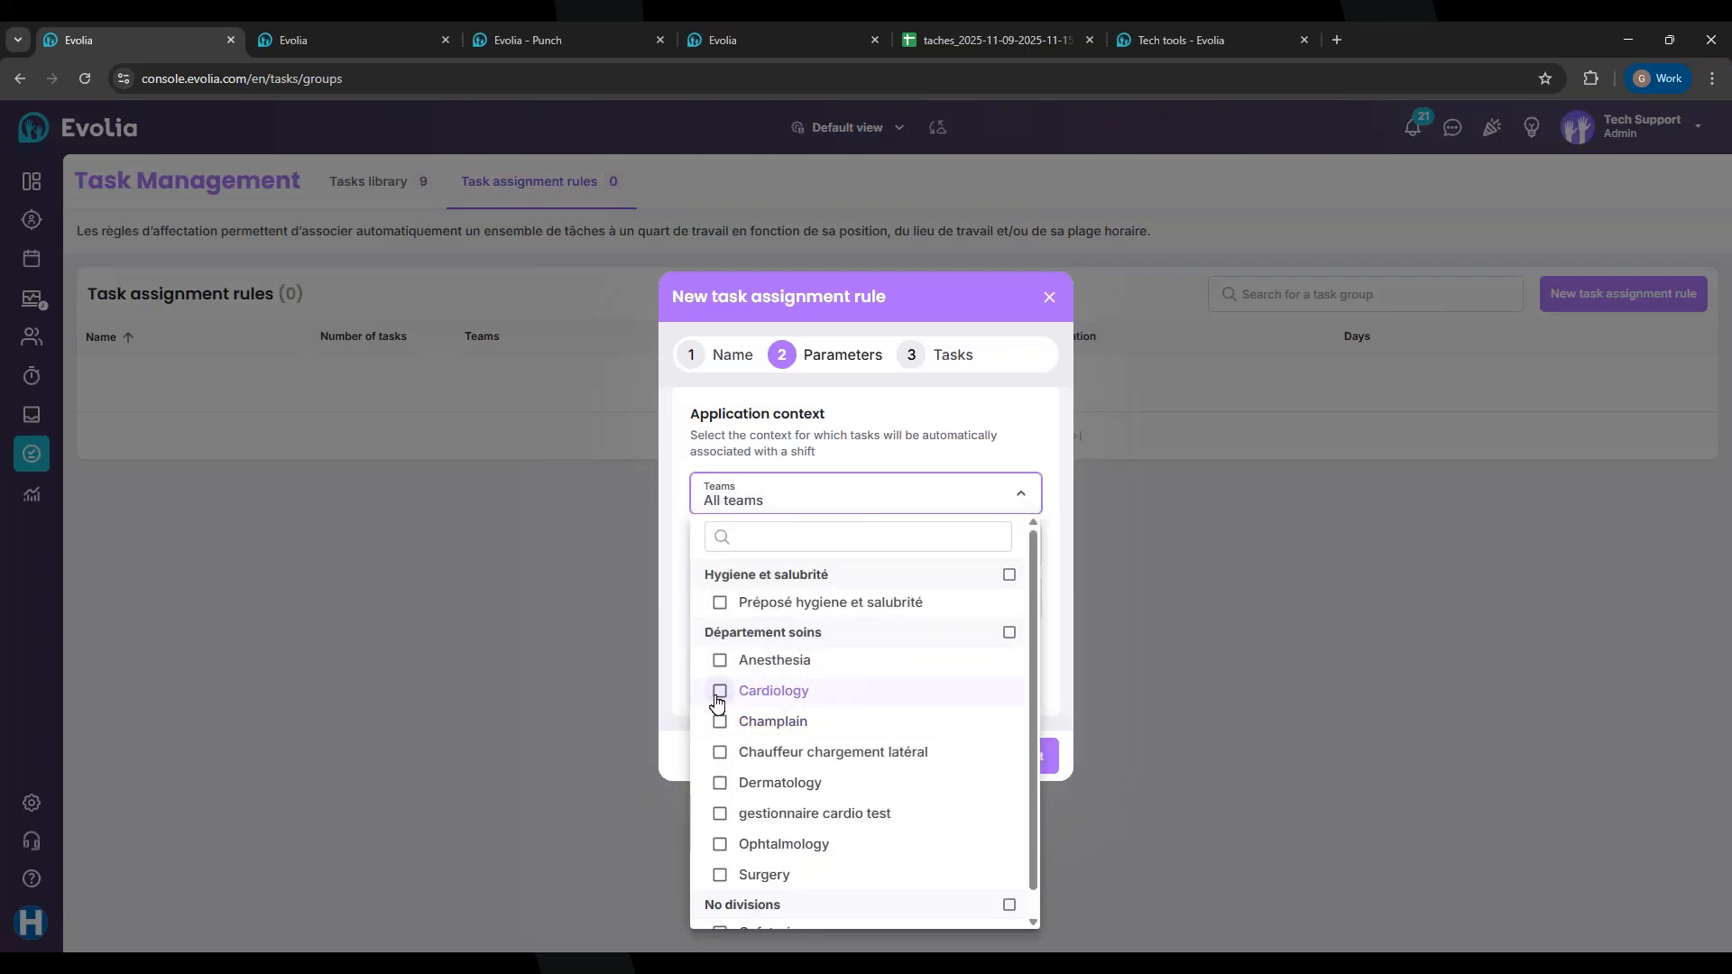
{"action": "left_click", "coordinate": [719, 691]}
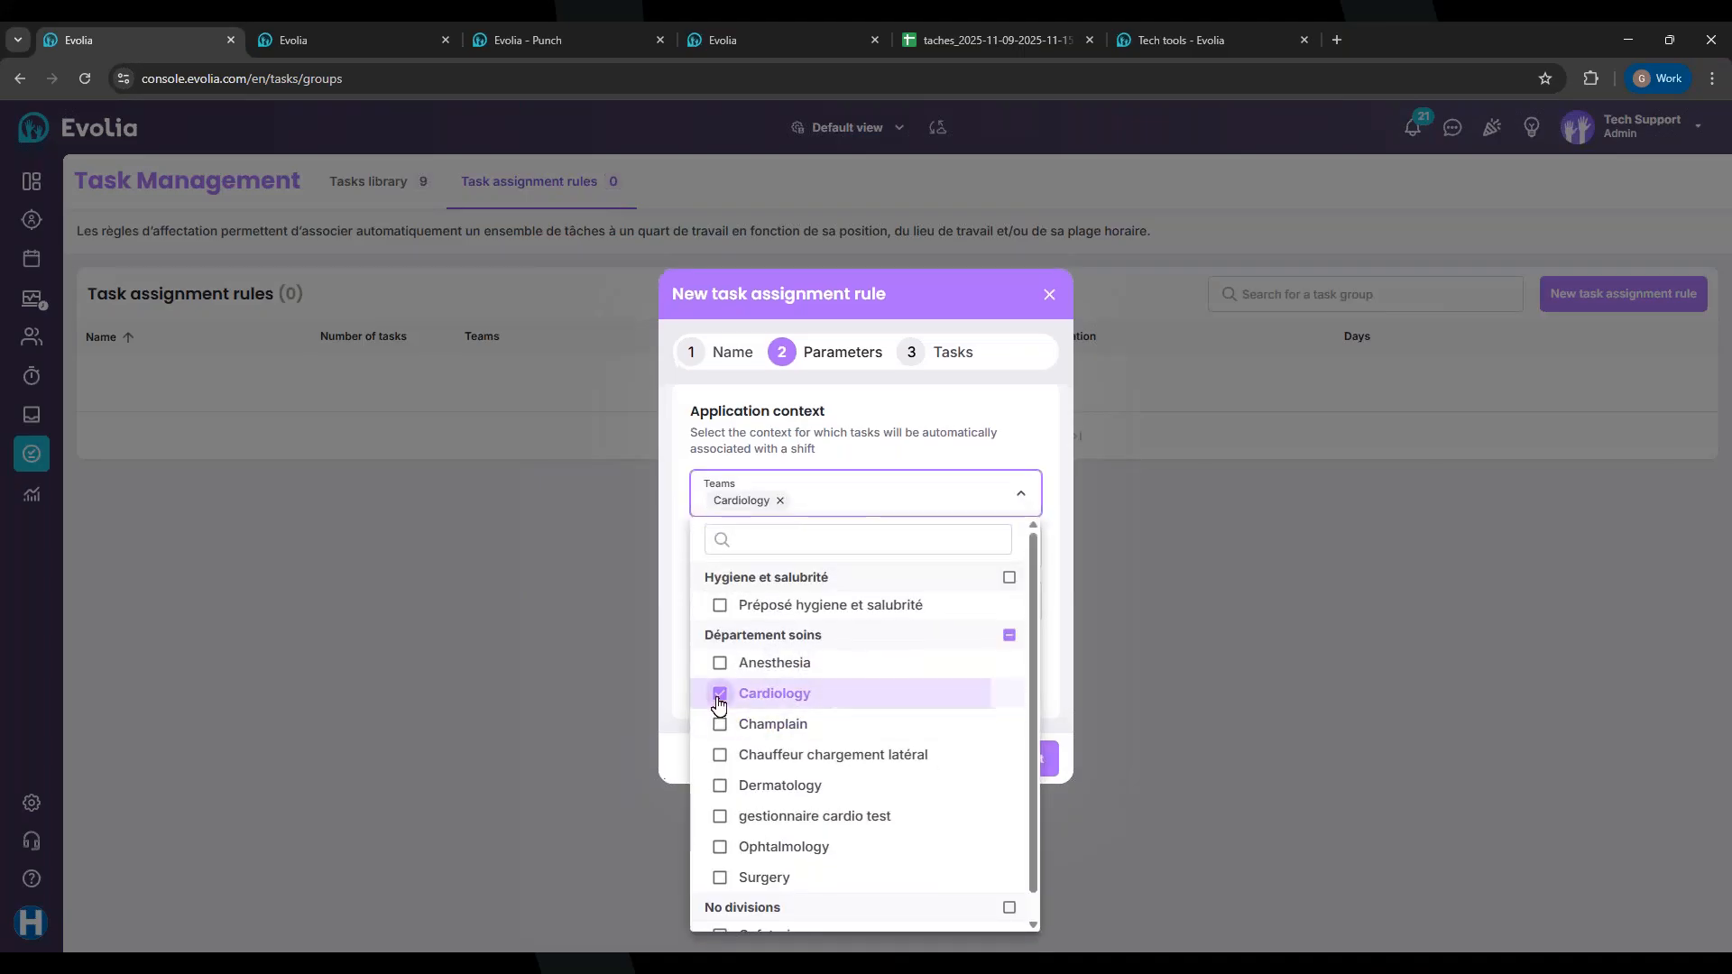
{"action": "left_click", "coordinate": [785, 442]}
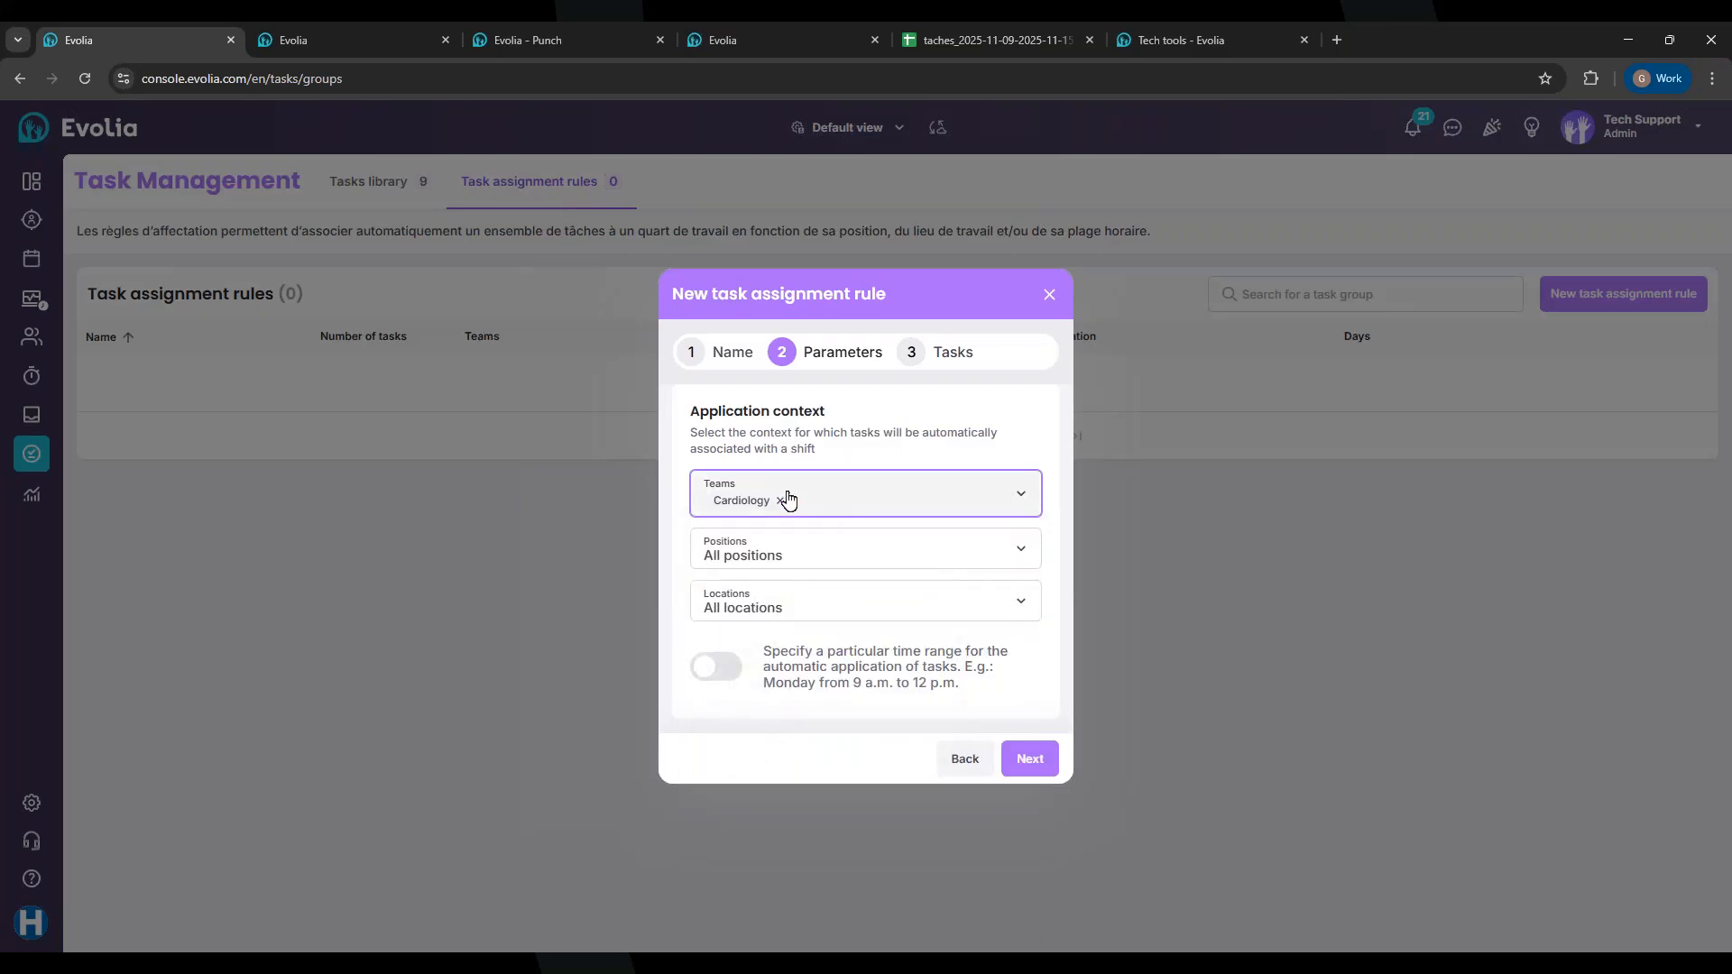
{"action": "left_click", "coordinate": [1026, 762]}
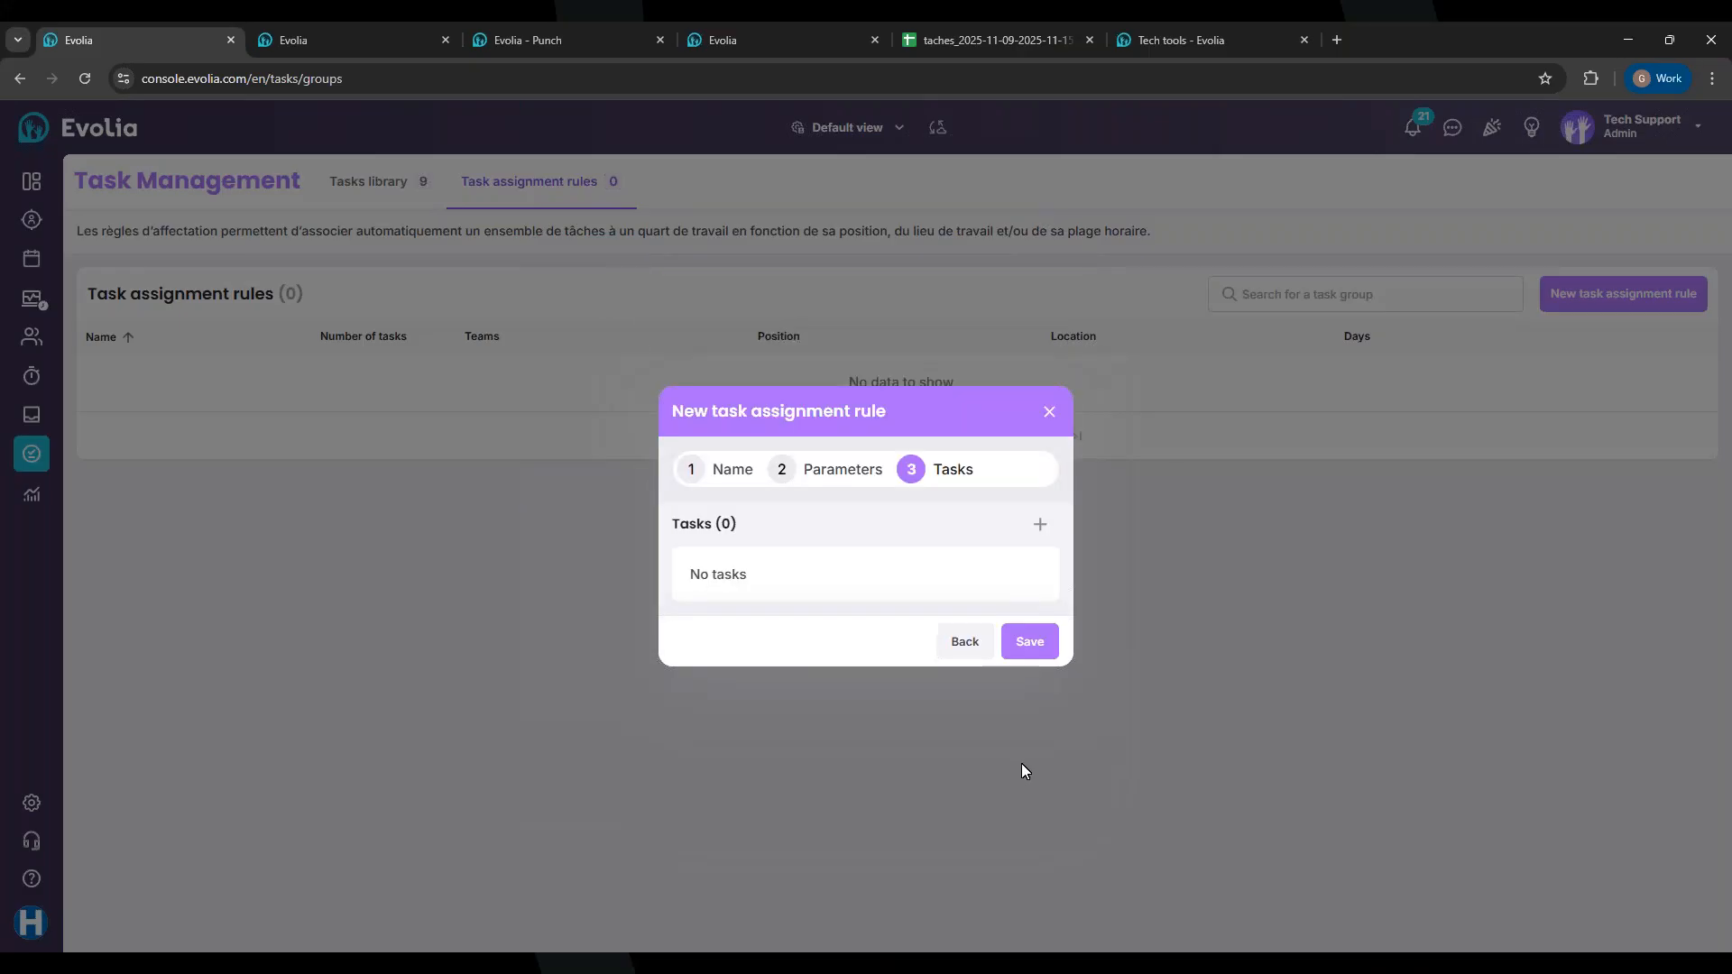
Step: Add Broom the floor and Wash the floor from the library, save the rule, and go to the schedule
{"action": "left_click", "coordinate": [1040, 526]}
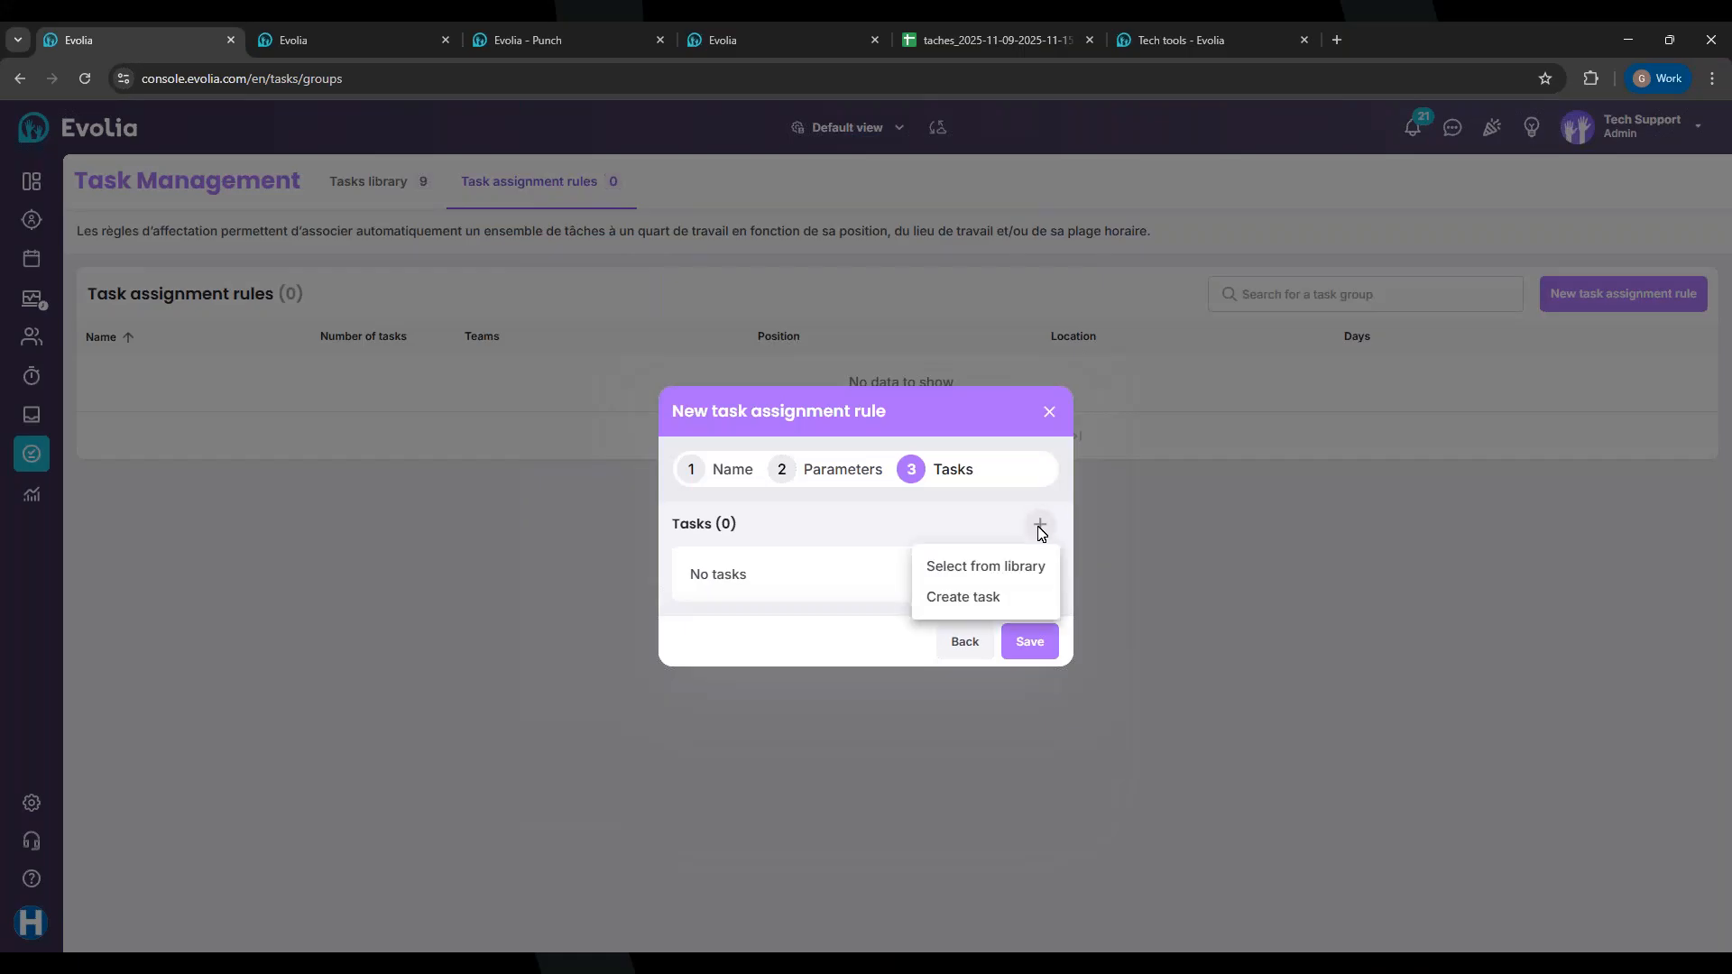
{"action": "left_click", "coordinate": [973, 568]}
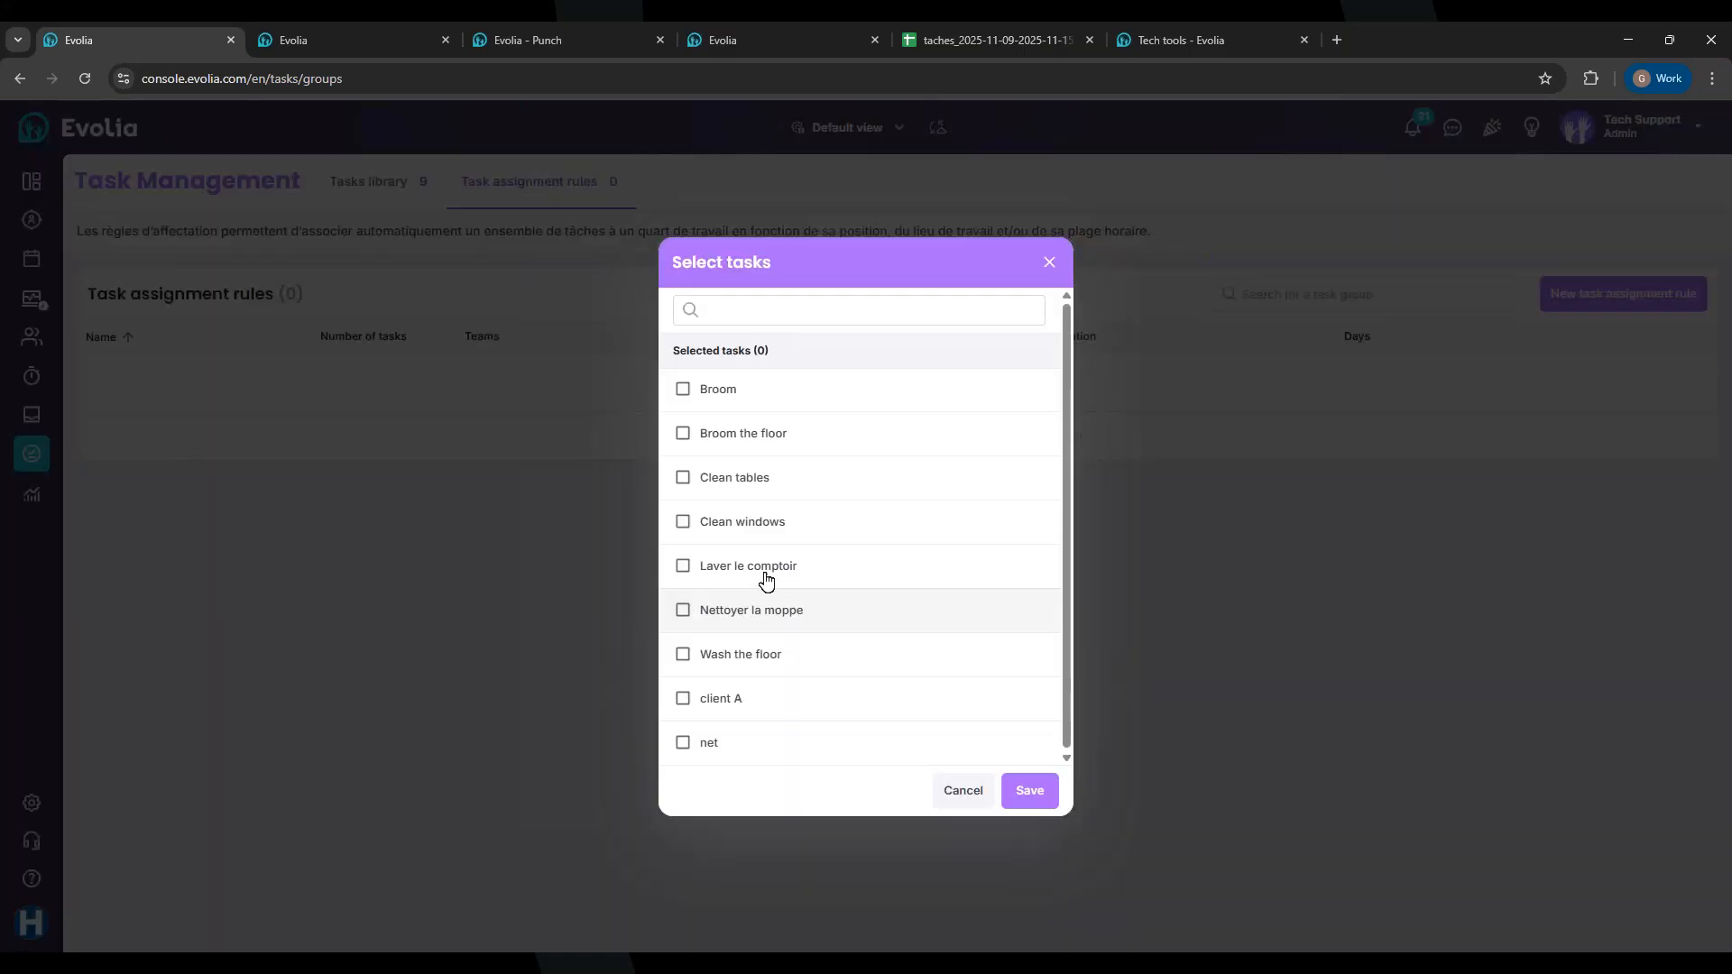
{"action": "left_click", "coordinate": [683, 434]}
{"action": "left_click", "coordinate": [682, 655]}
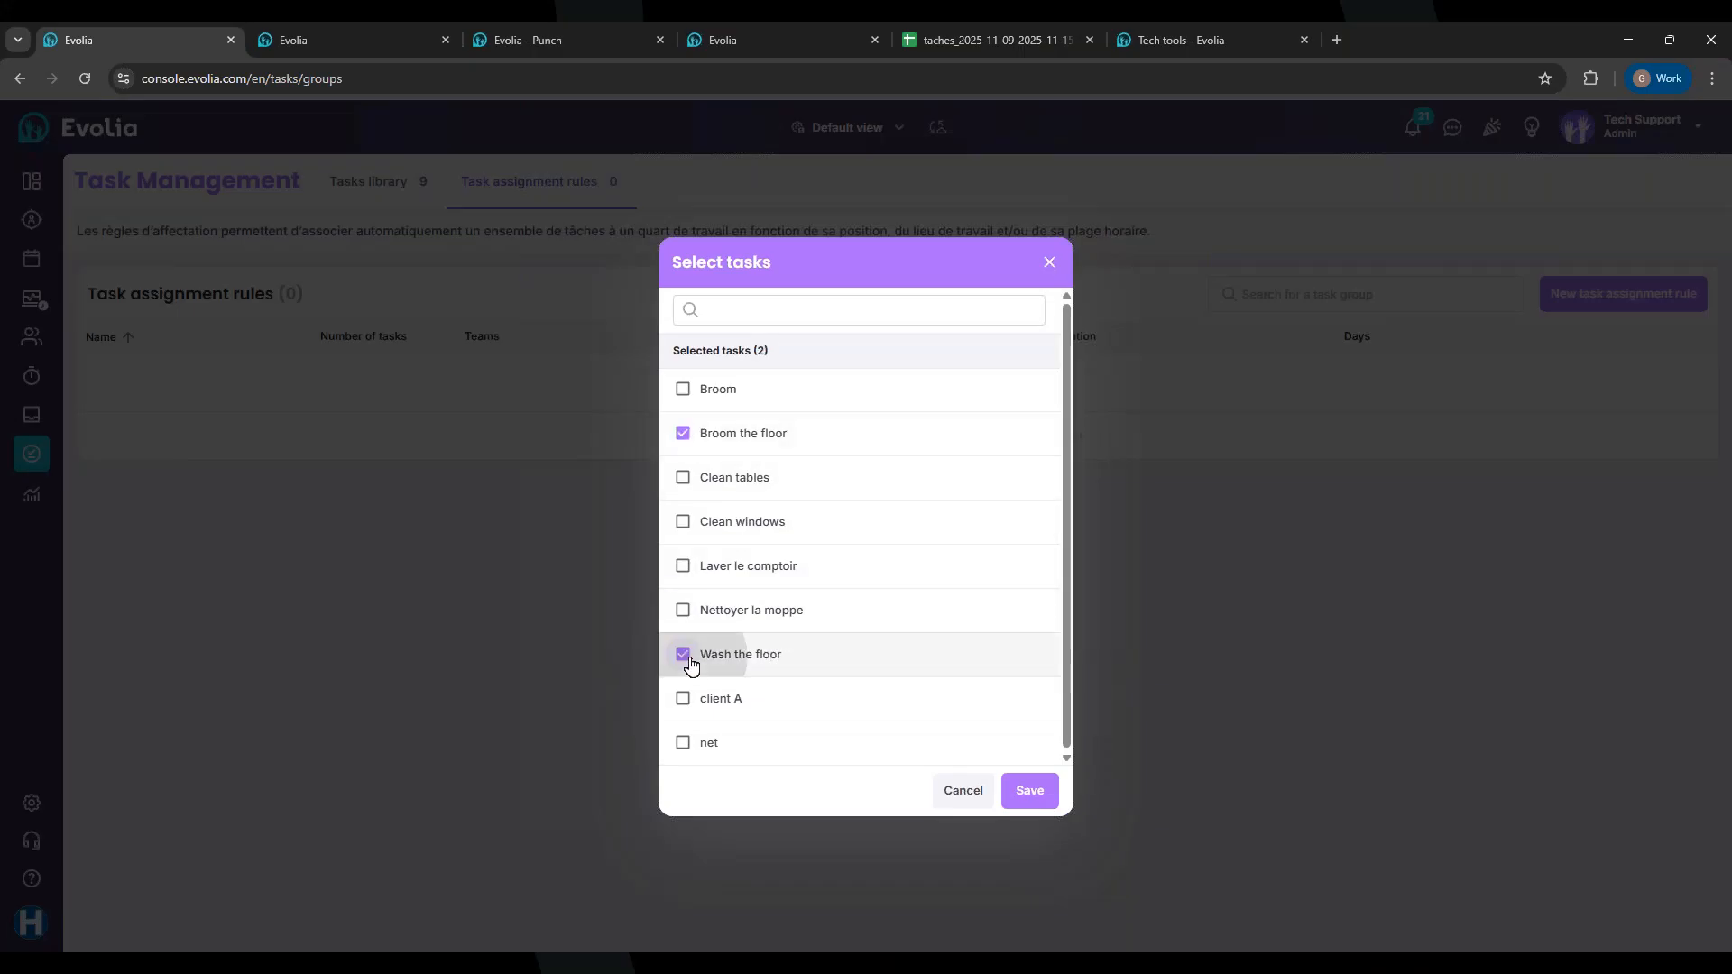
{"action": "left_click", "coordinate": [1031, 790]}
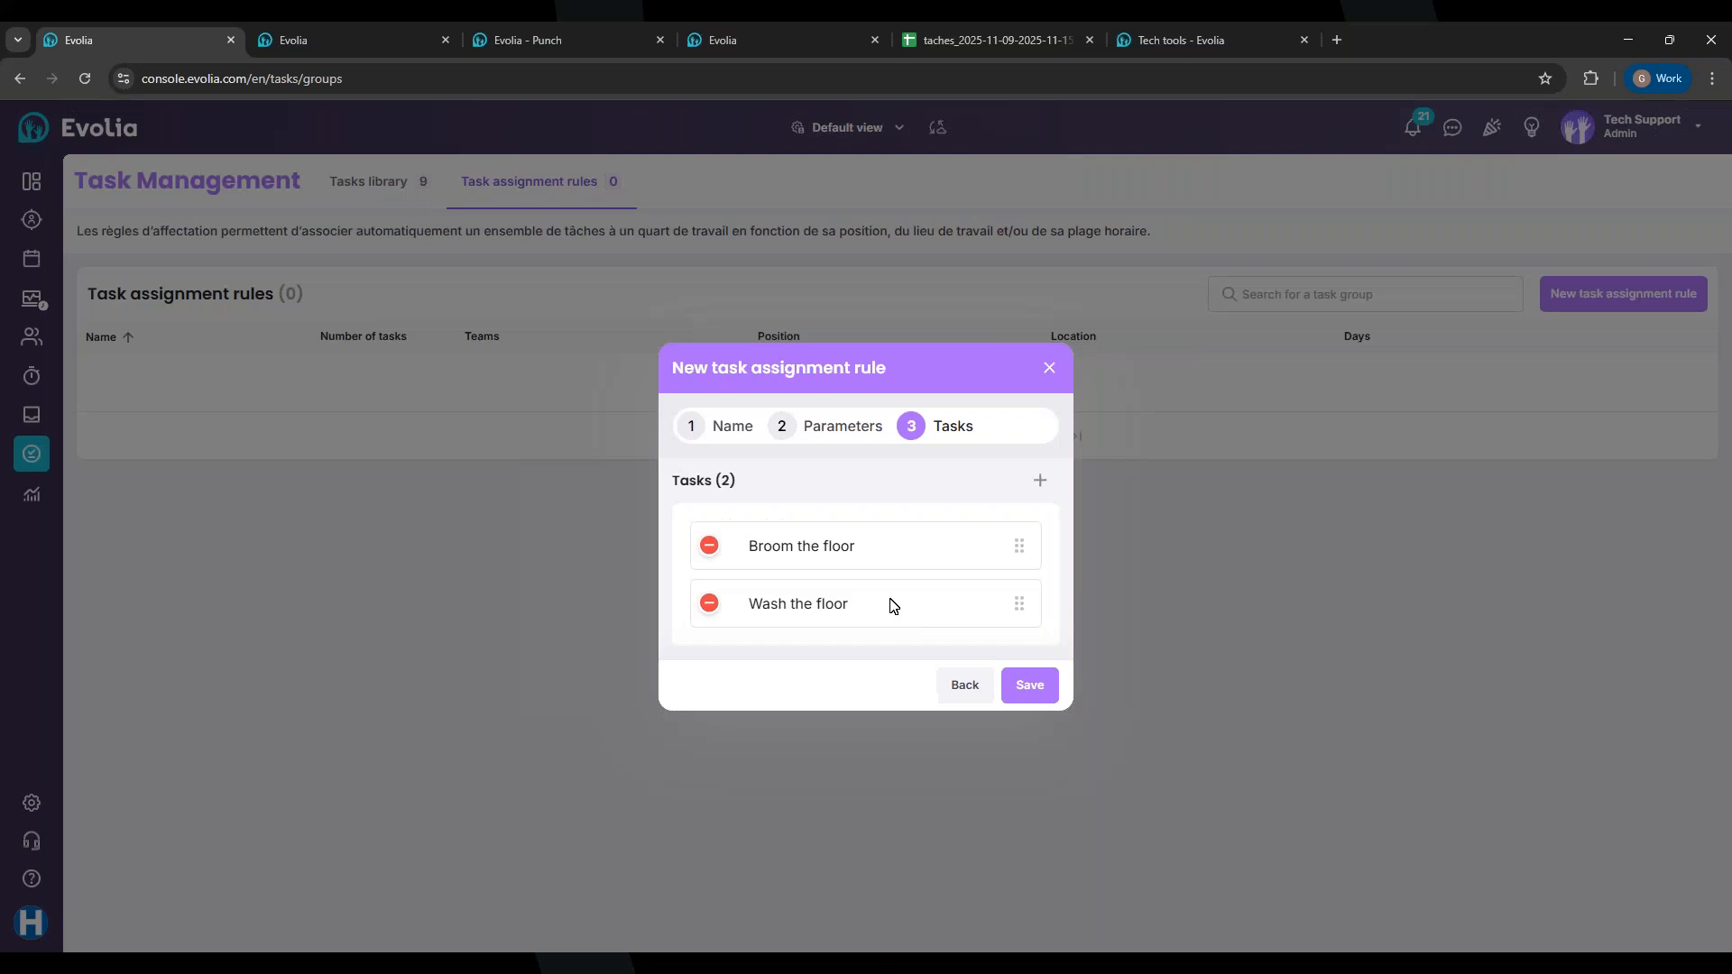
{"action": "left_click", "coordinate": [1017, 683]}
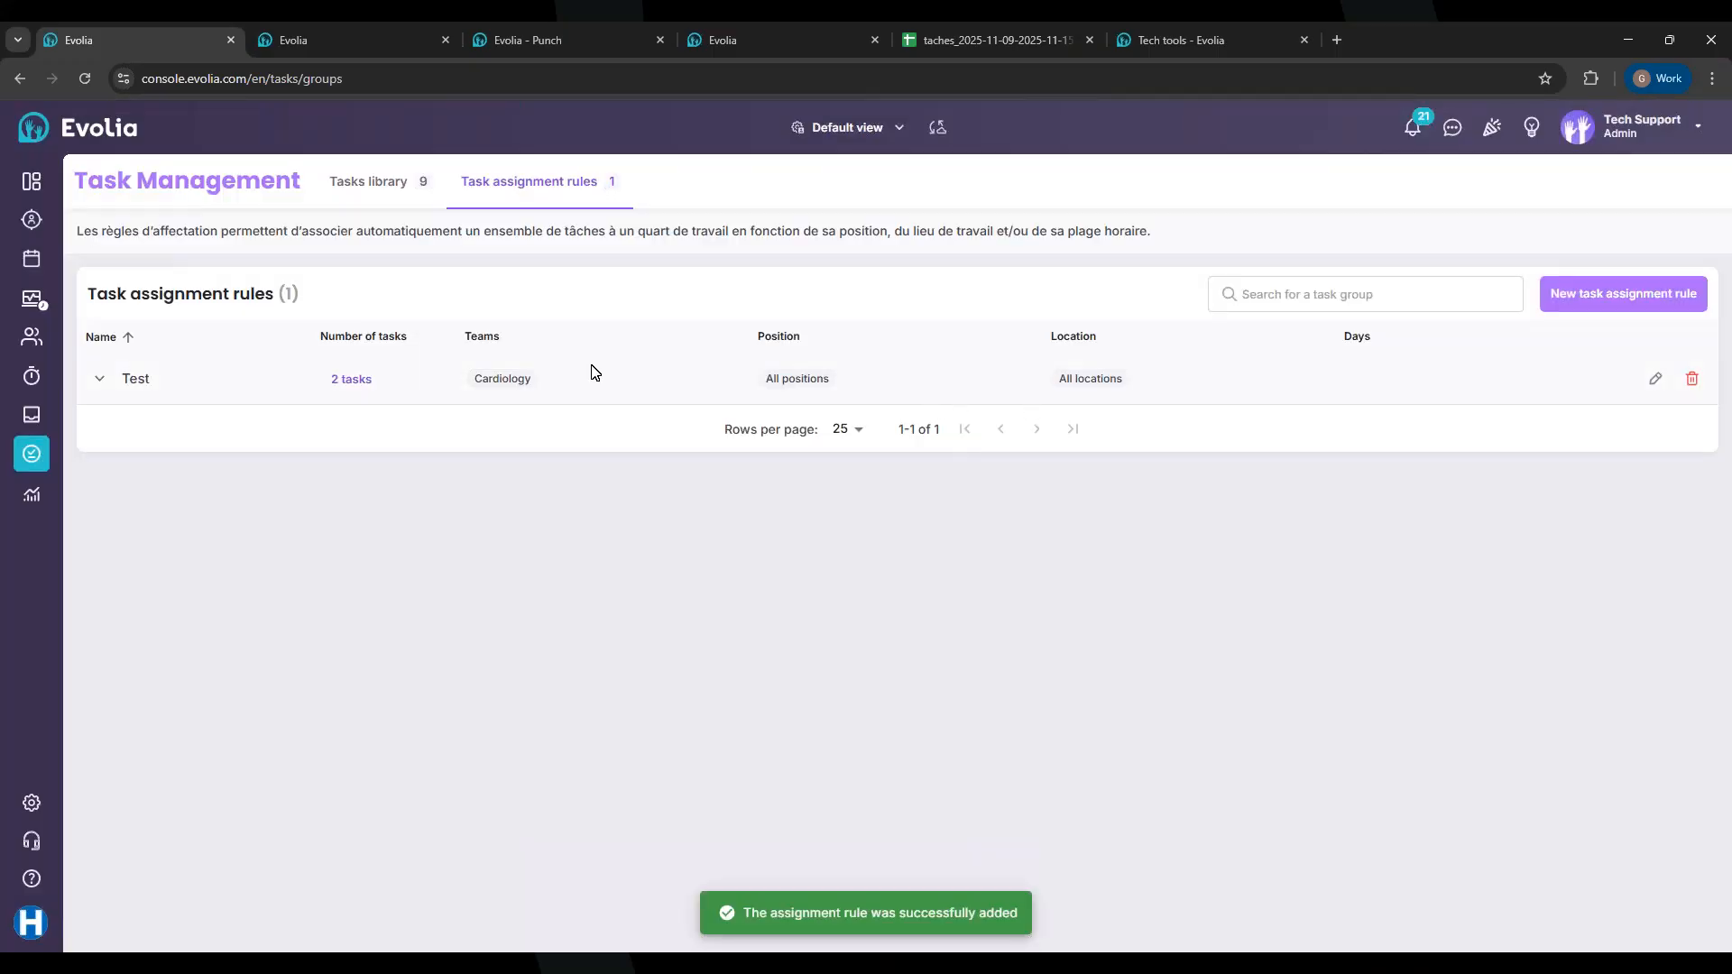
{"action": "left_click", "coordinate": [27, 263]}
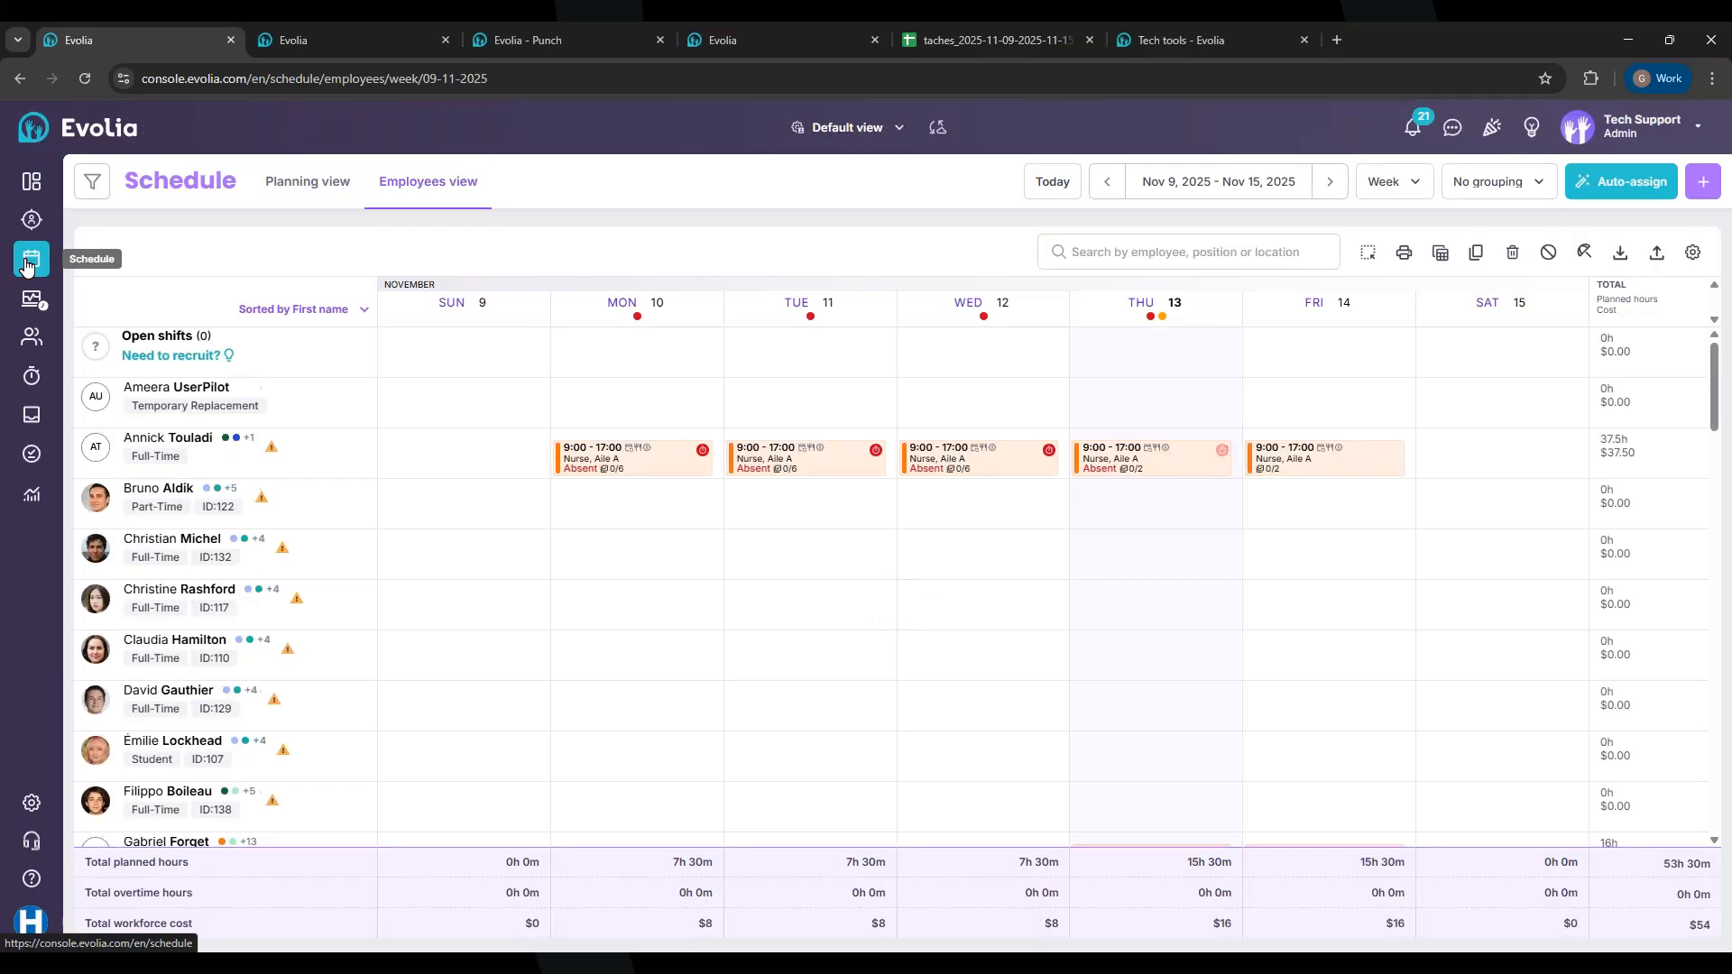
Step: Filter the schedule to the employee and delete their Thursday 13 and Friday 14 shifts
{"action": "left_click", "coordinate": [1175, 262]}
{"action": "type", "text": "gabrie"}
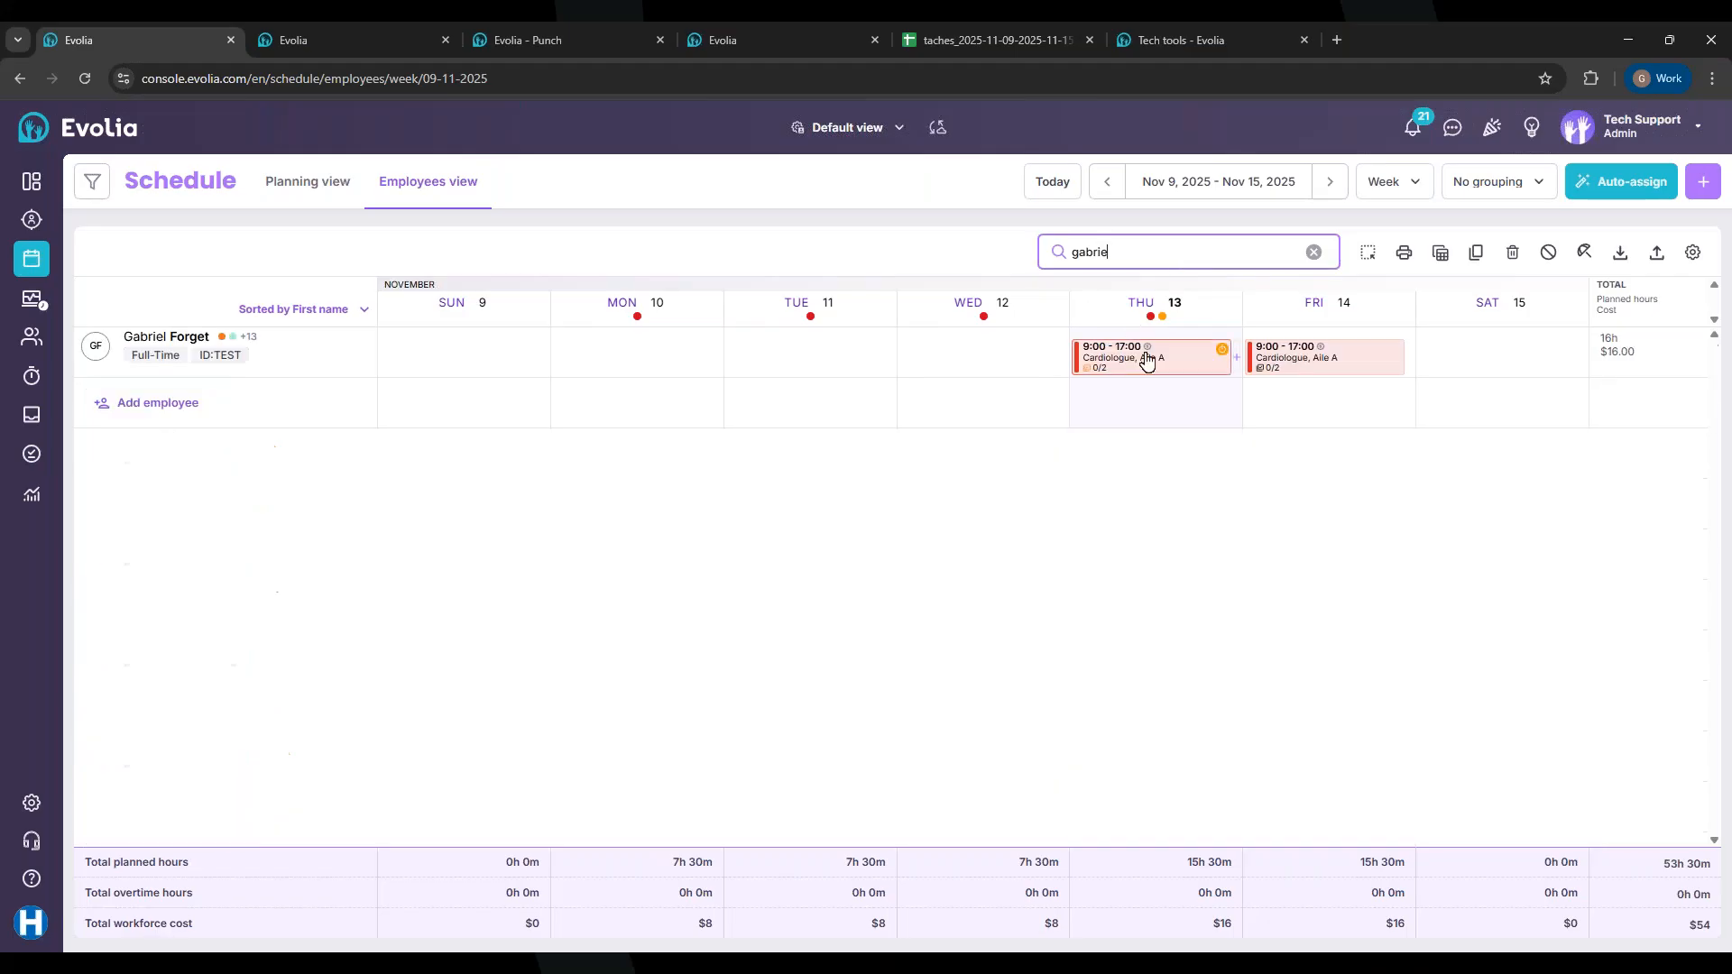
{"action": "right_click", "coordinate": [1146, 359]}
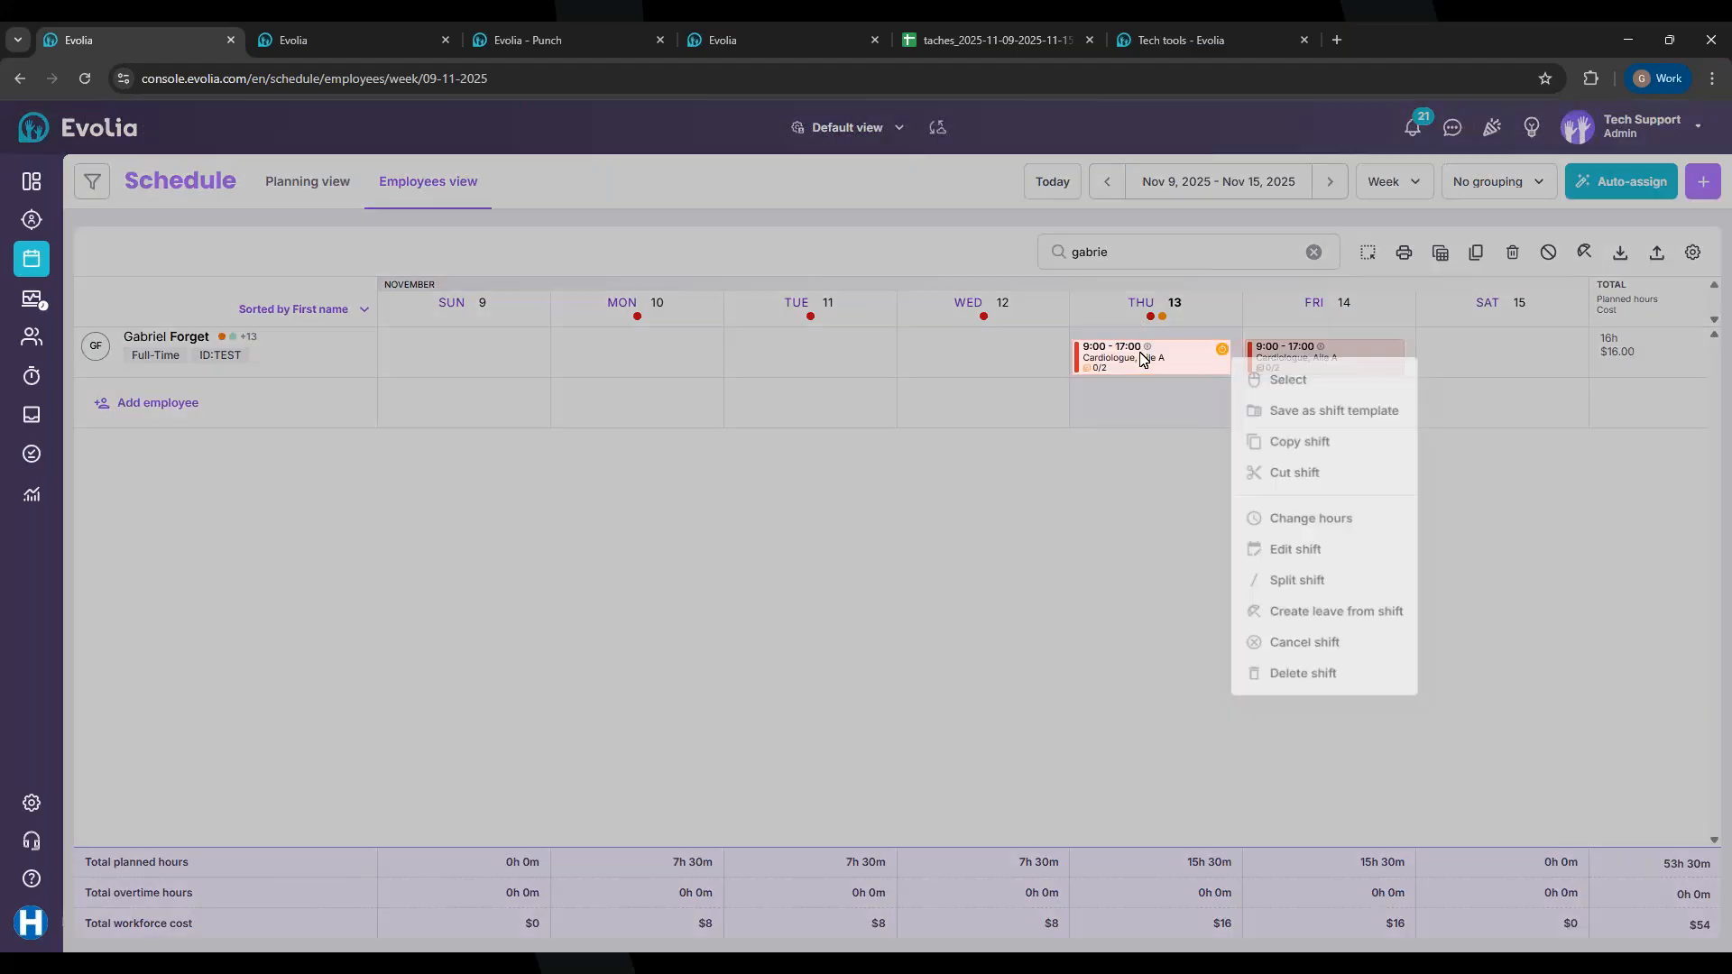
{"action": "left_click", "coordinate": [1273, 658]}
{"action": "left_click", "coordinate": [817, 663]}
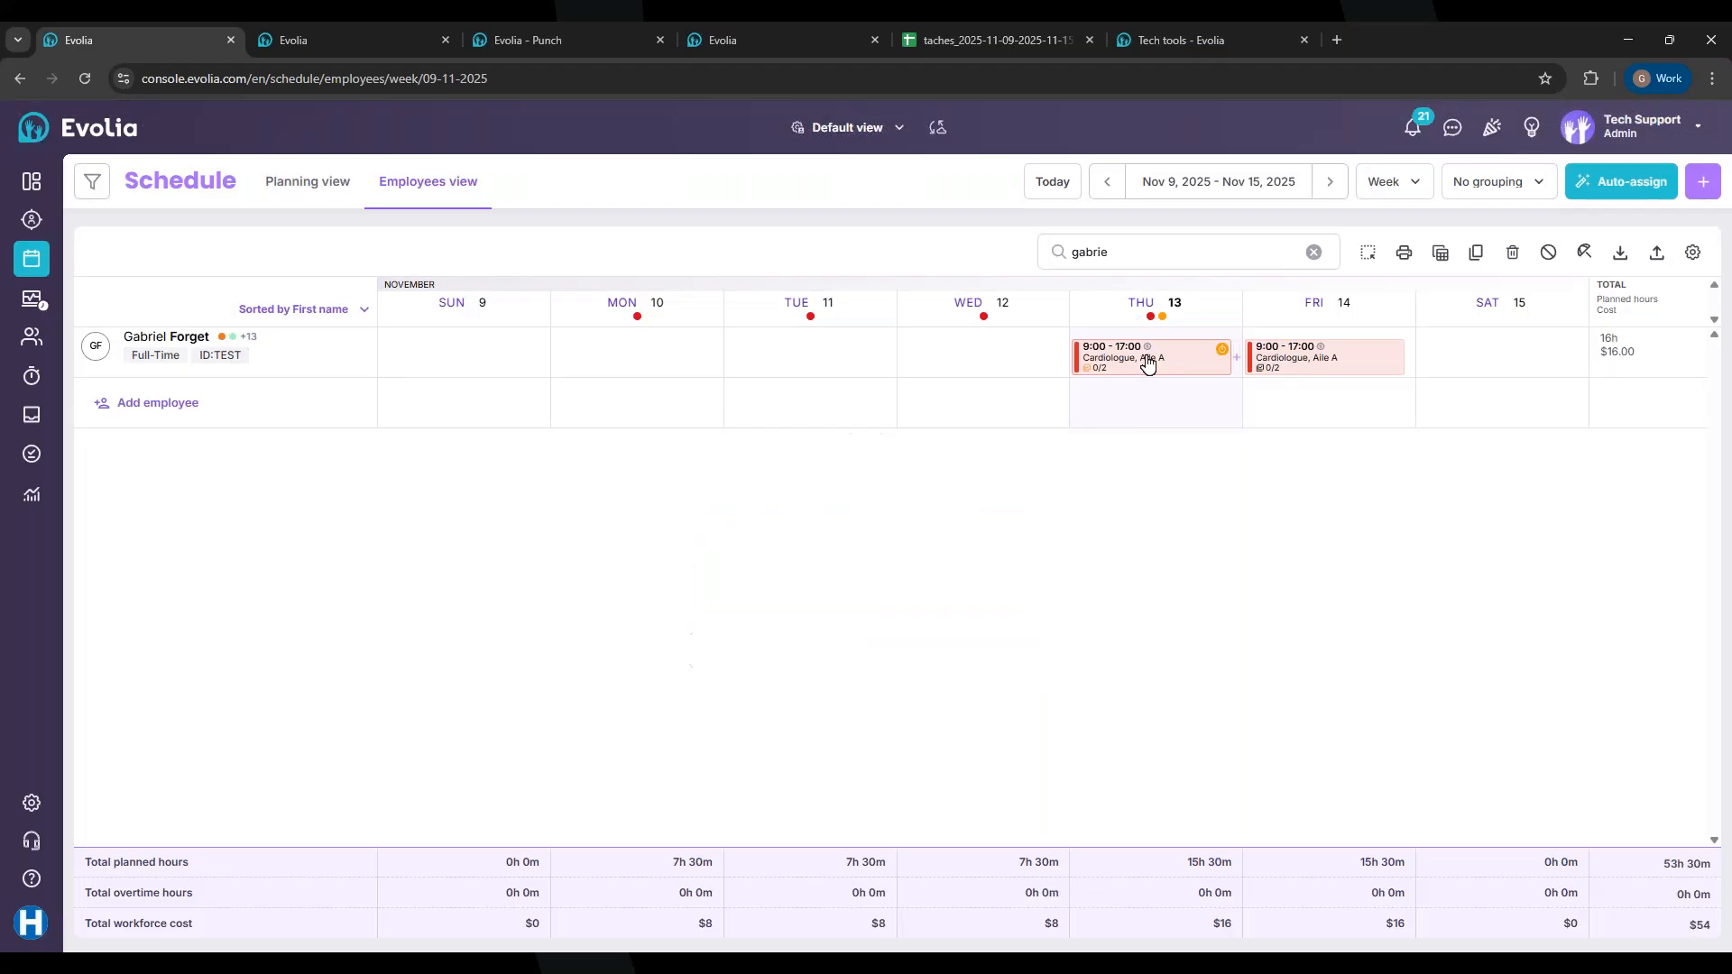
{"action": "right_click", "coordinate": [1143, 361]}
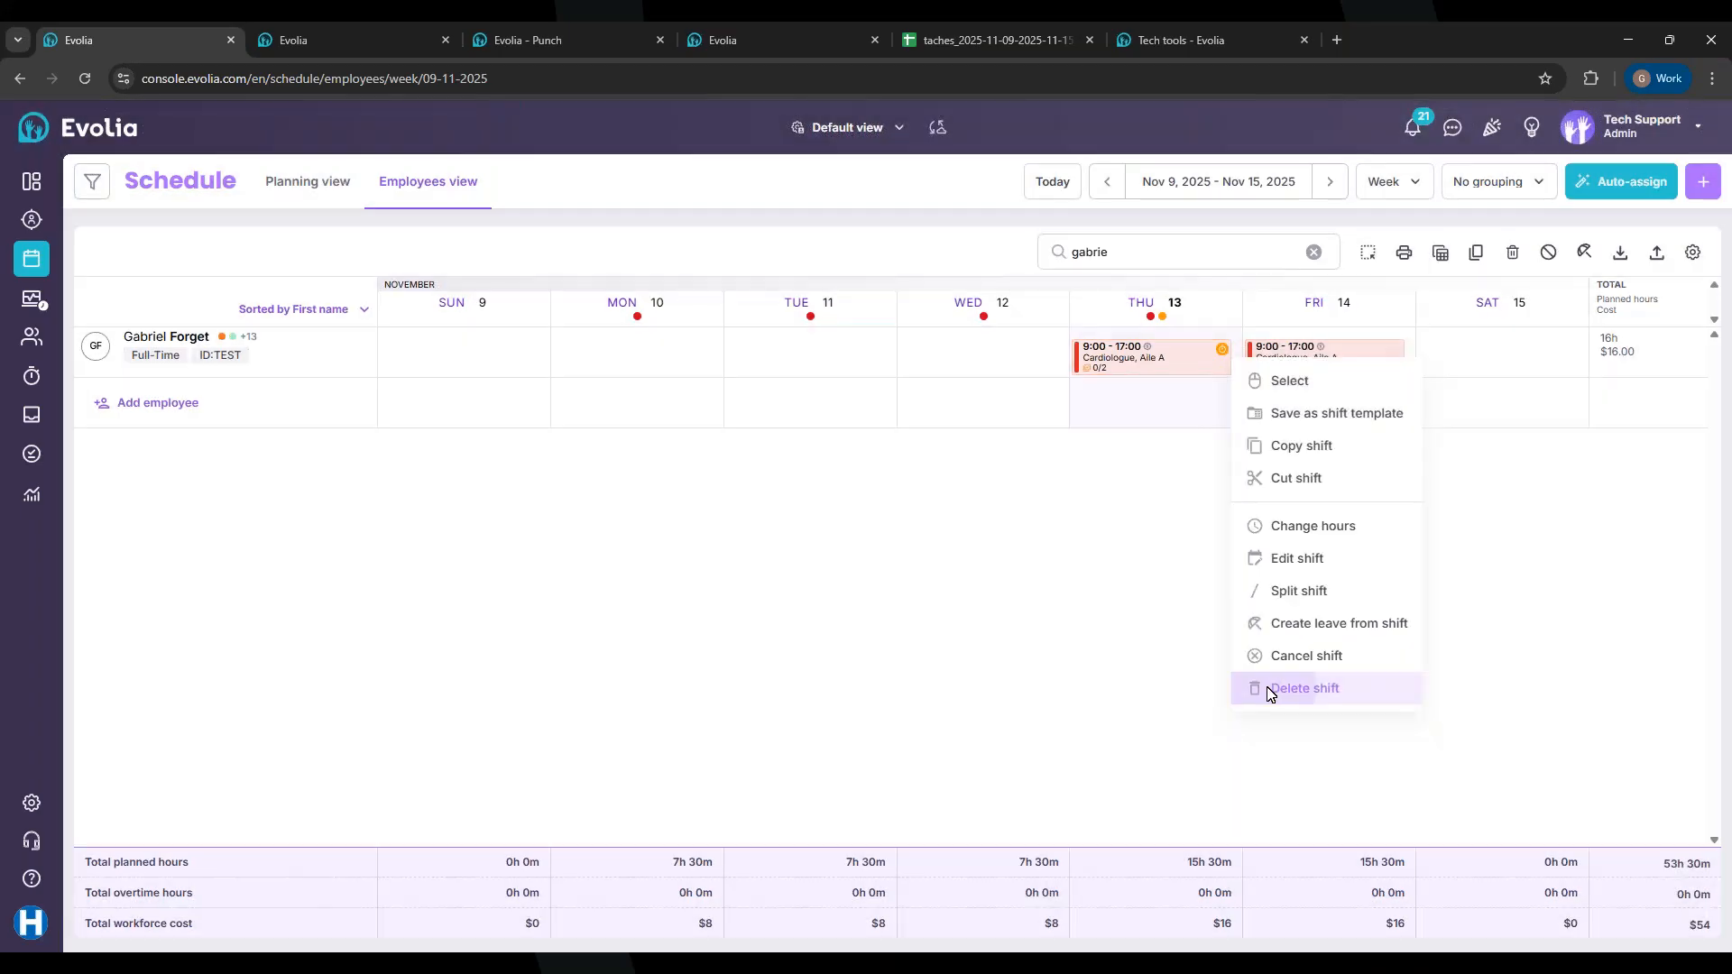
{"action": "left_click", "coordinate": [1273, 689]}
{"action": "left_click", "coordinate": [970, 575]}
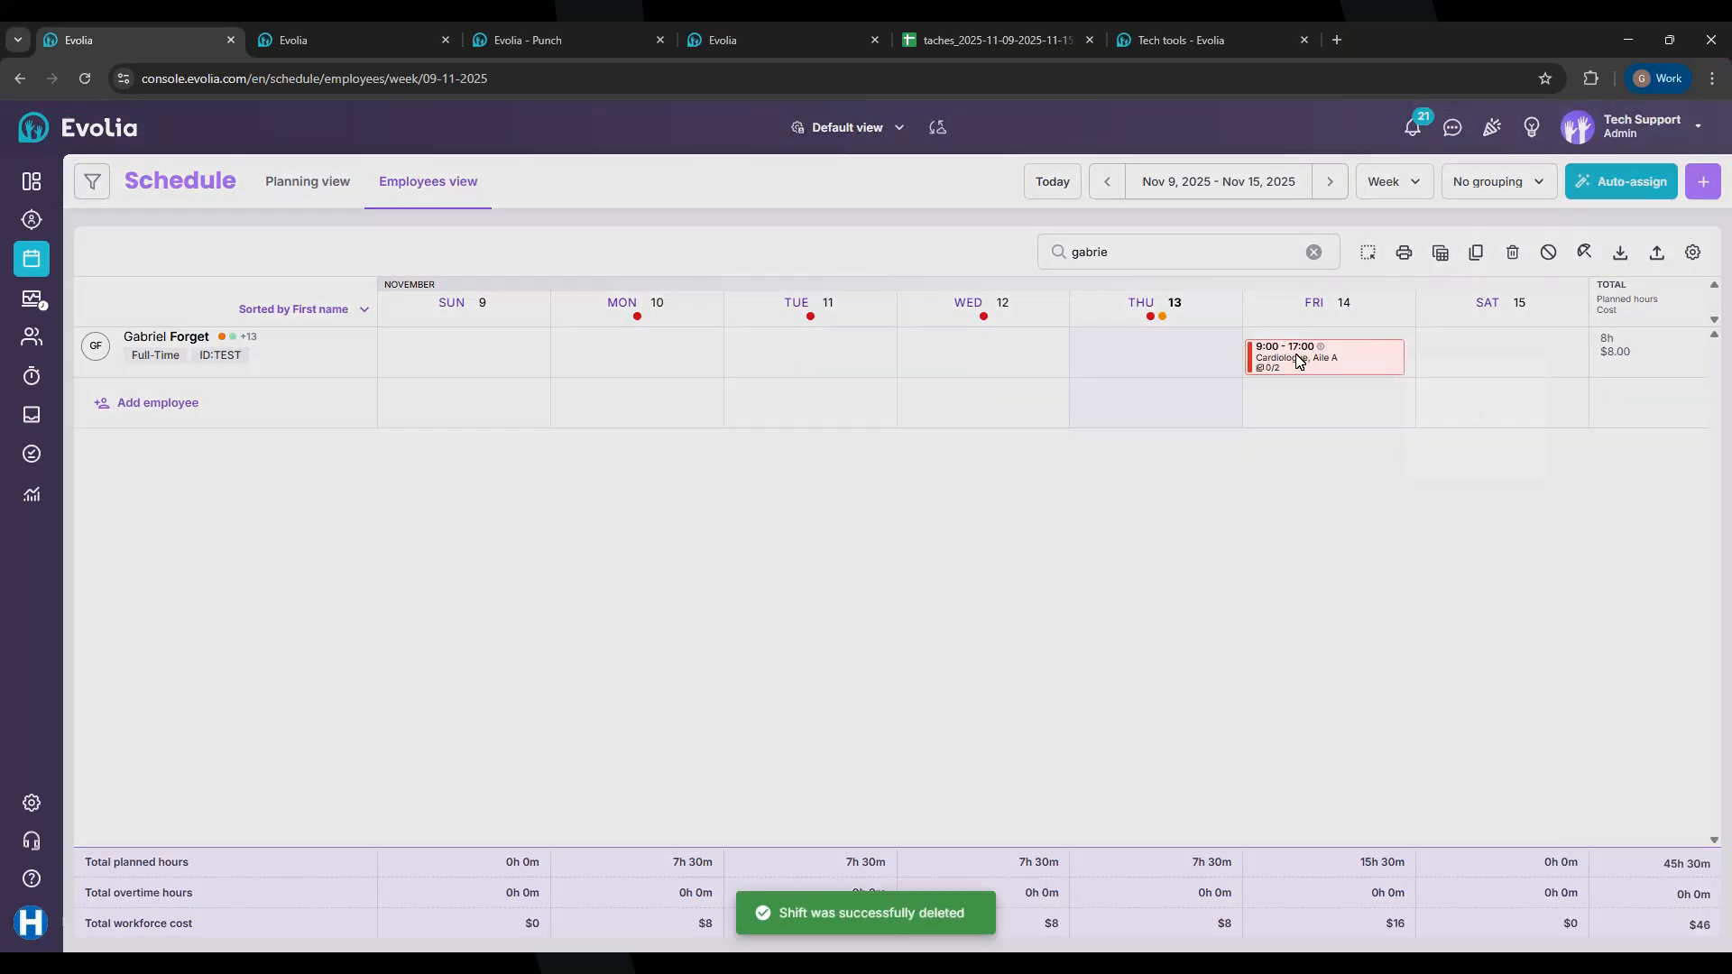
{"action": "right_click", "coordinate": [1298, 361]}
{"action": "left_click", "coordinate": [1497, 846]}
{"action": "left_click", "coordinate": [942, 582]}
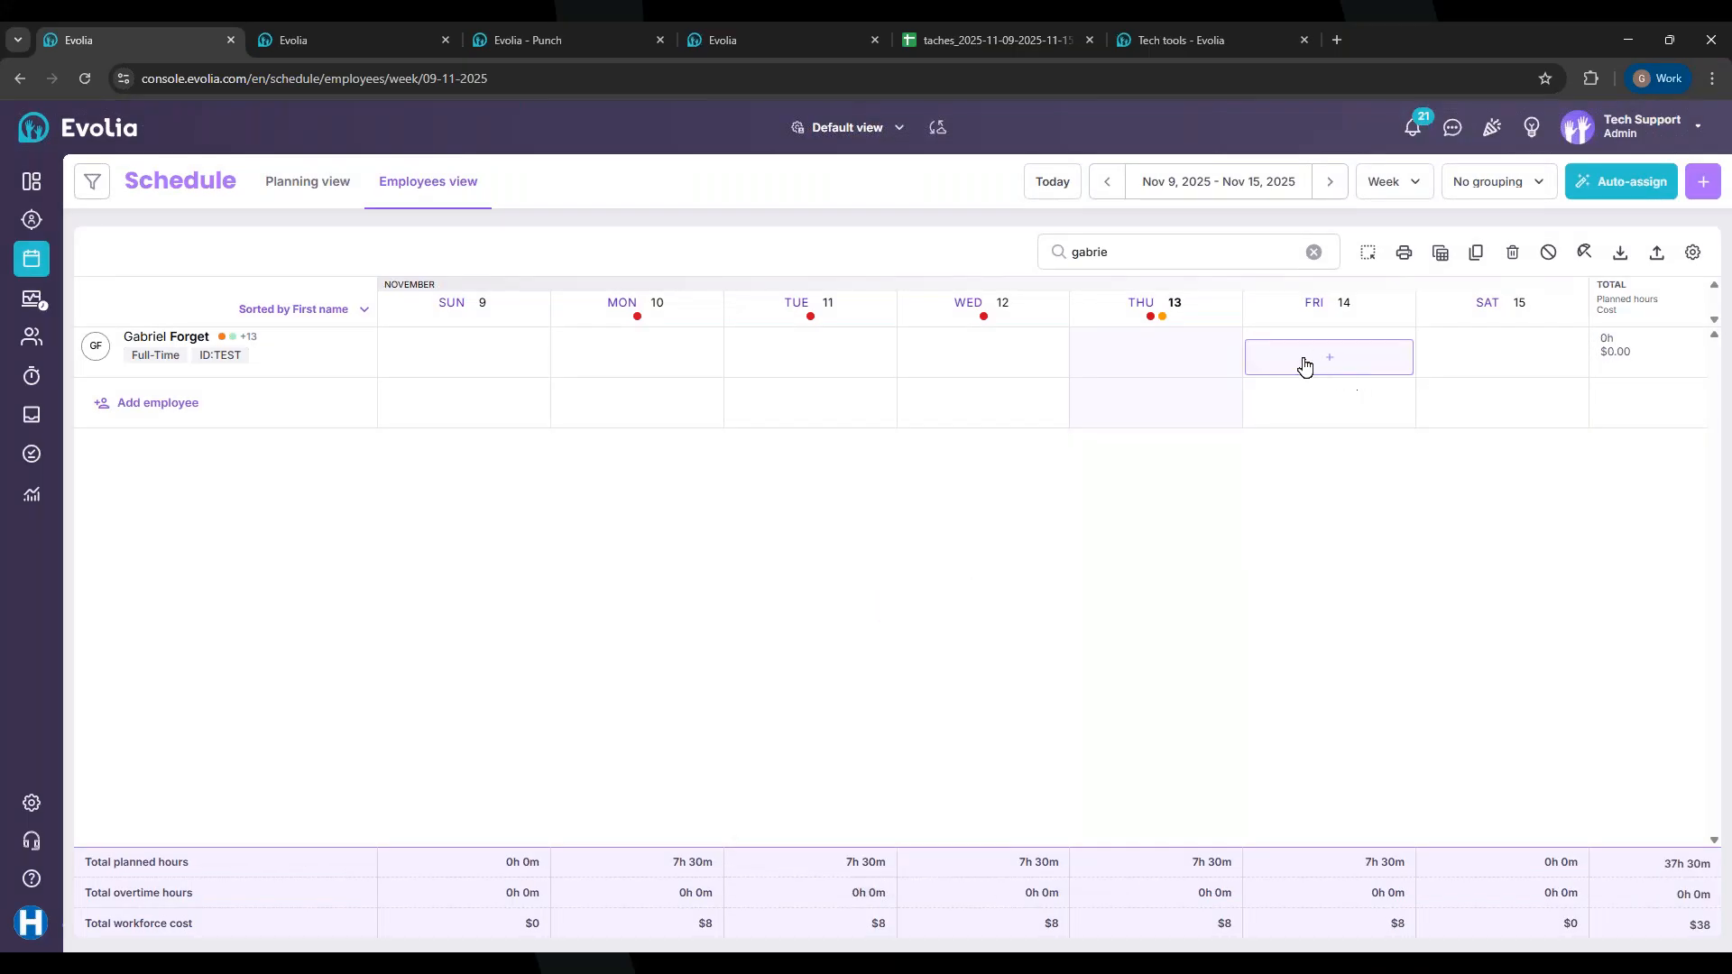
Step: Start a Friday 14 shift with team Cardiology, position Cardiologue and location Aile A
{"action": "left_click", "coordinate": [1302, 365]}
{"action": "left_click", "coordinate": [756, 456]}
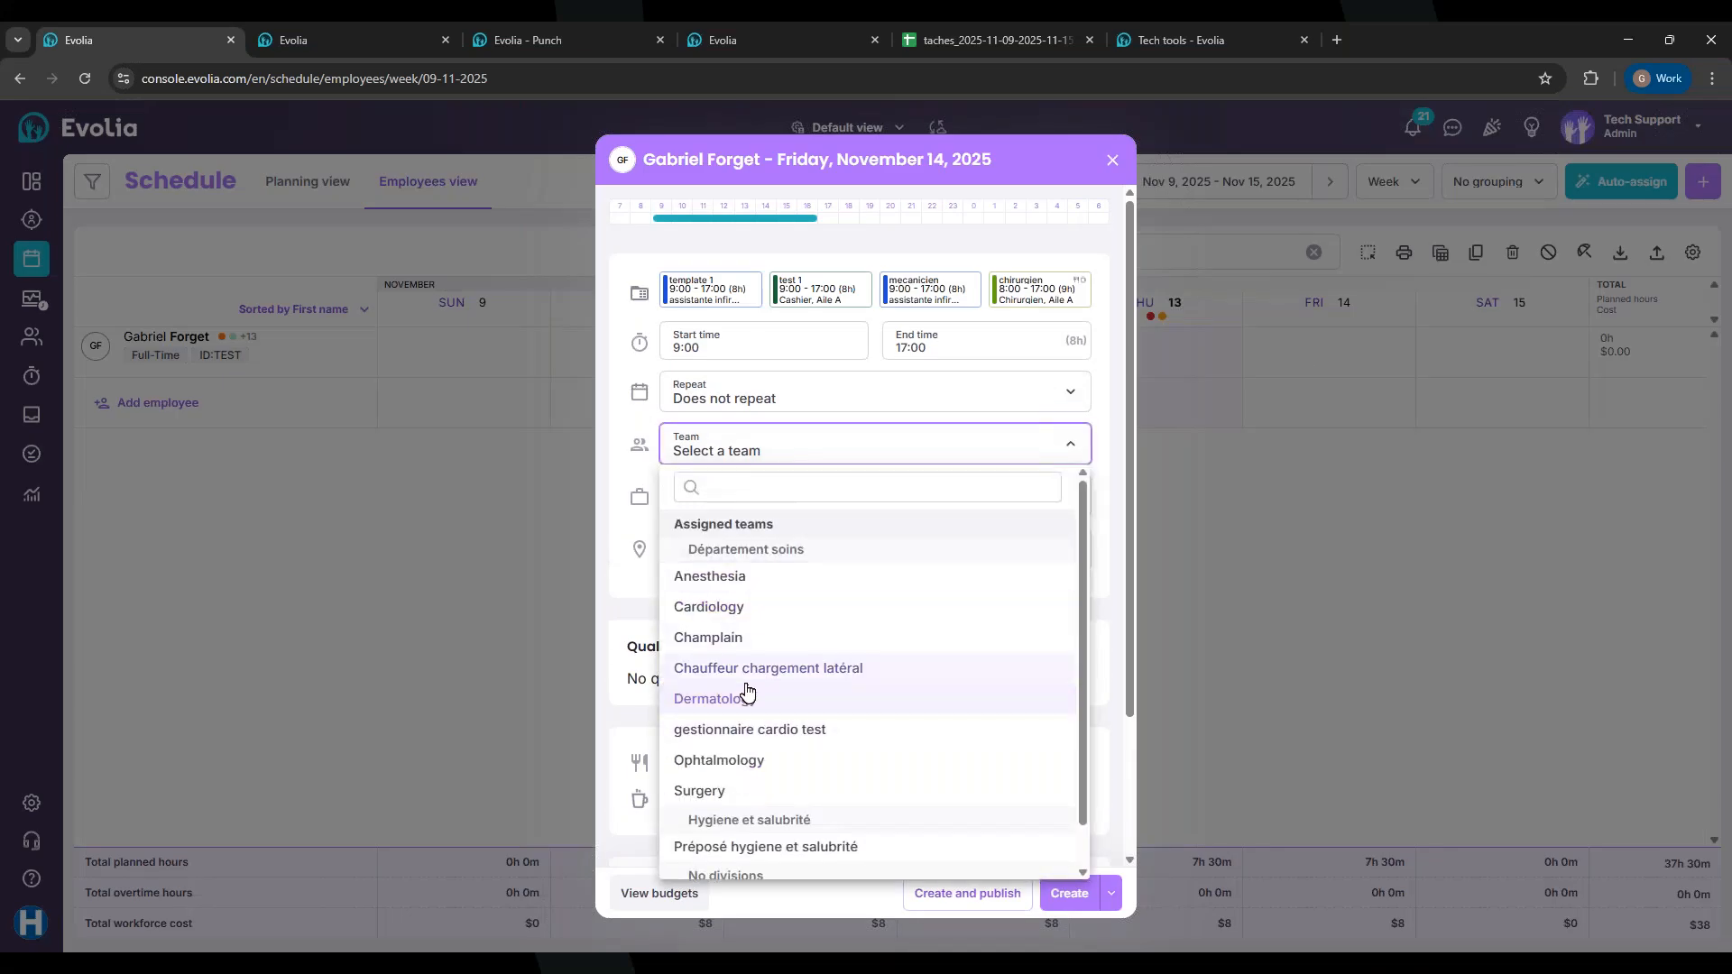
{"action": "left_click", "coordinate": [715, 606]}
{"action": "left_click", "coordinate": [761, 499]}
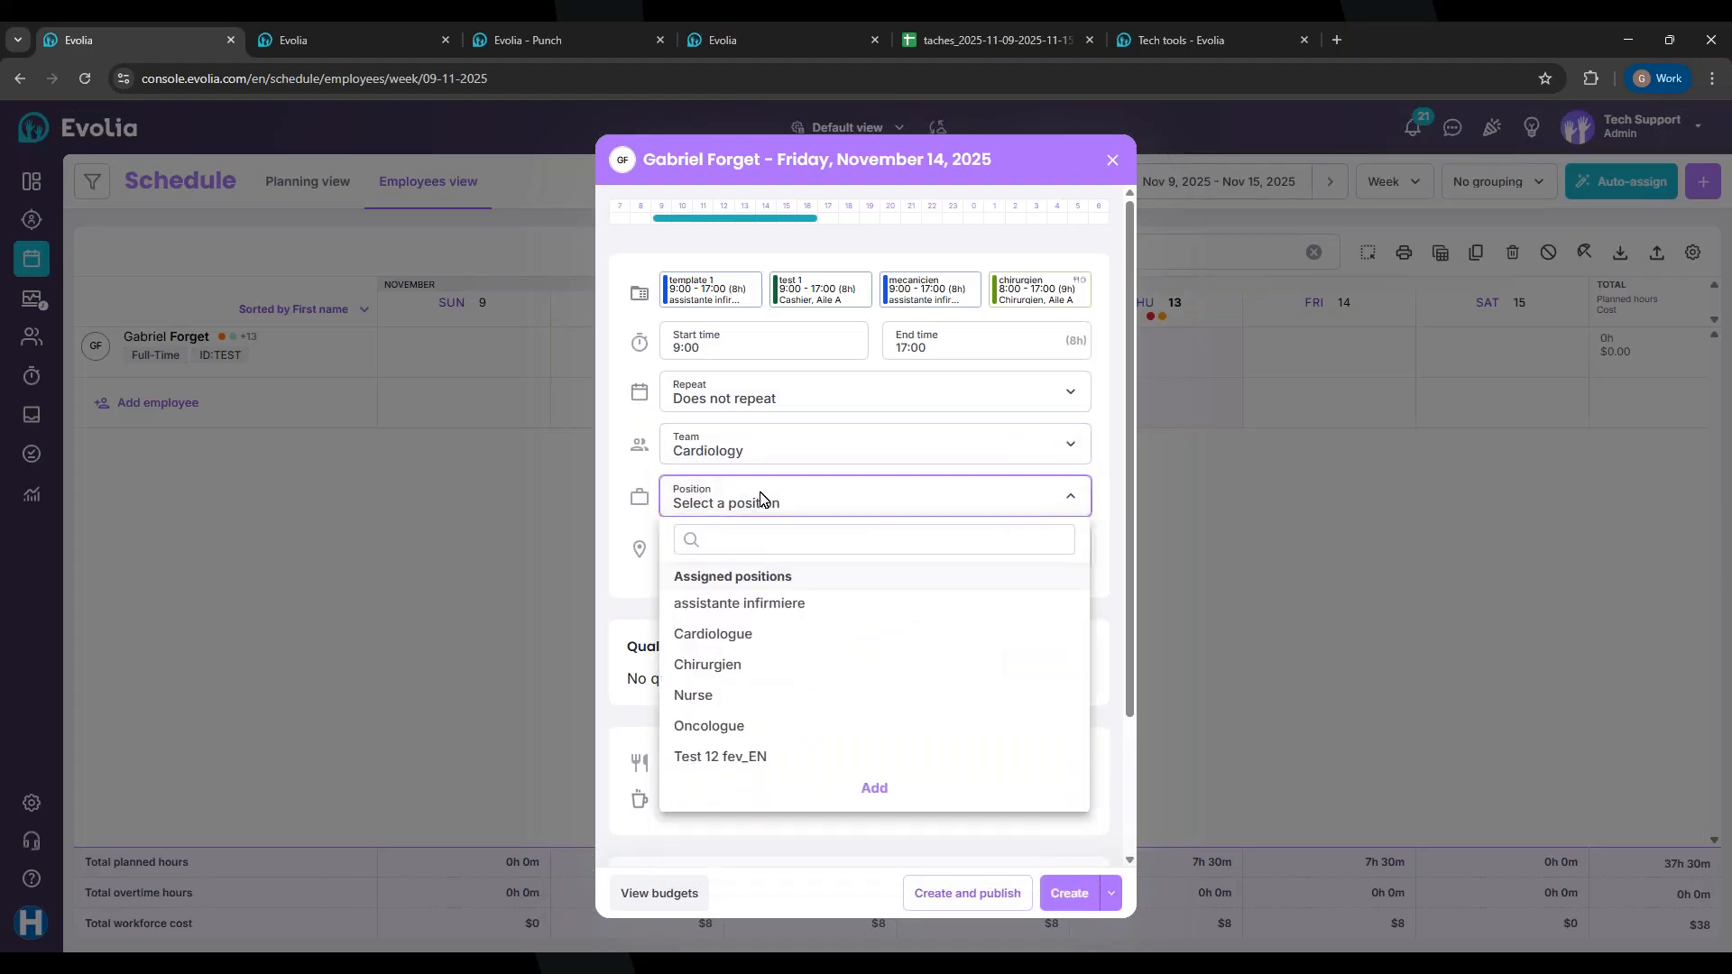
{"action": "left_click", "coordinate": [726, 633]}
{"action": "left_click", "coordinate": [714, 548]}
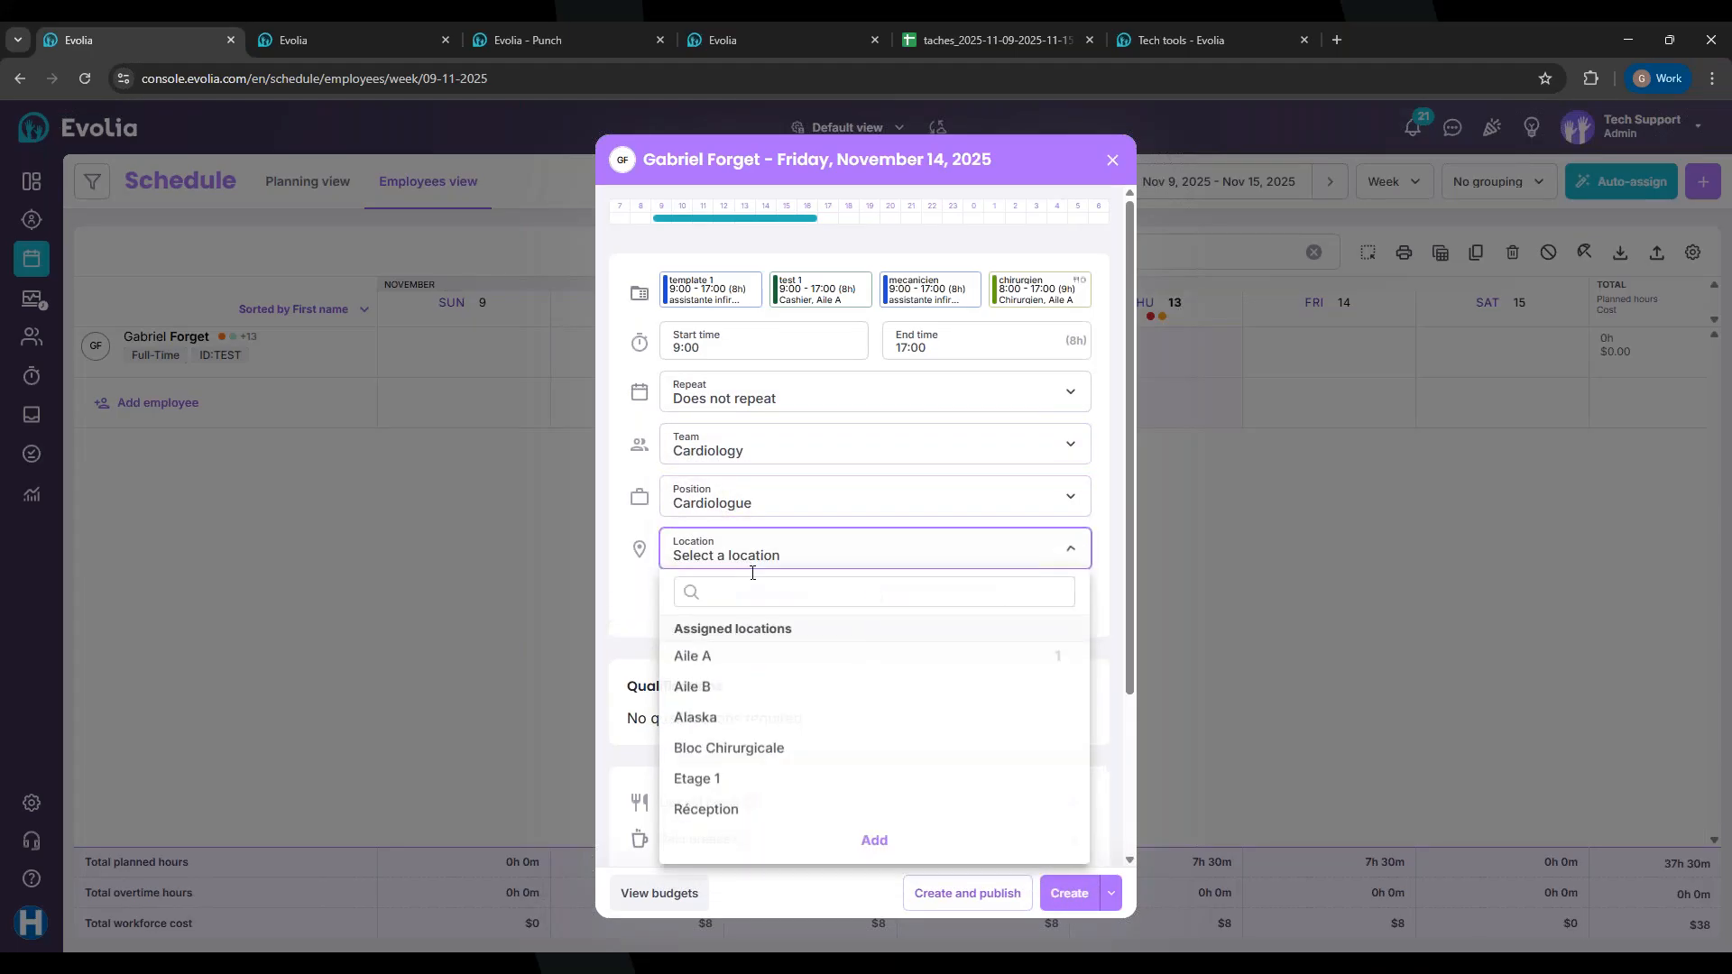
{"action": "left_click", "coordinate": [706, 657]}
{"action": "scroll", "coordinate": [779, 594], "scroll_direction": "down", "scroll_amount": 6}
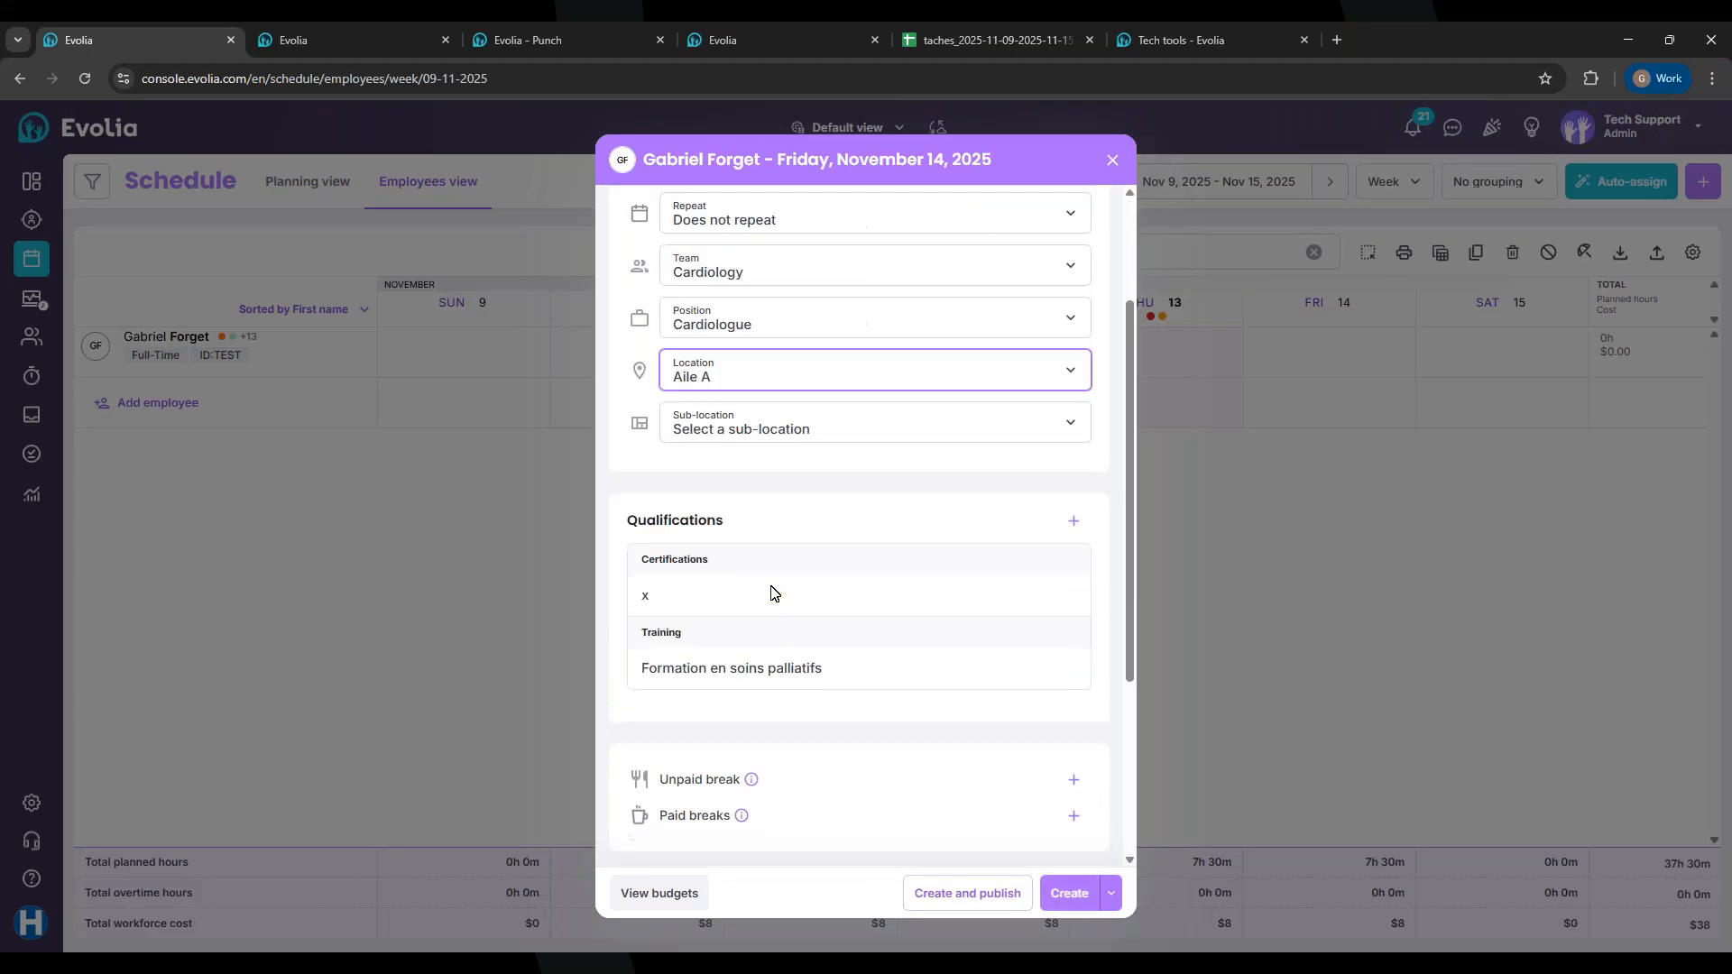
{"action": "scroll", "coordinate": [771, 593], "scroll_direction": "up", "scroll_amount": 3}
{"action": "scroll", "coordinate": [767, 586], "scroll_direction": "up", "scroll_amount": 3}
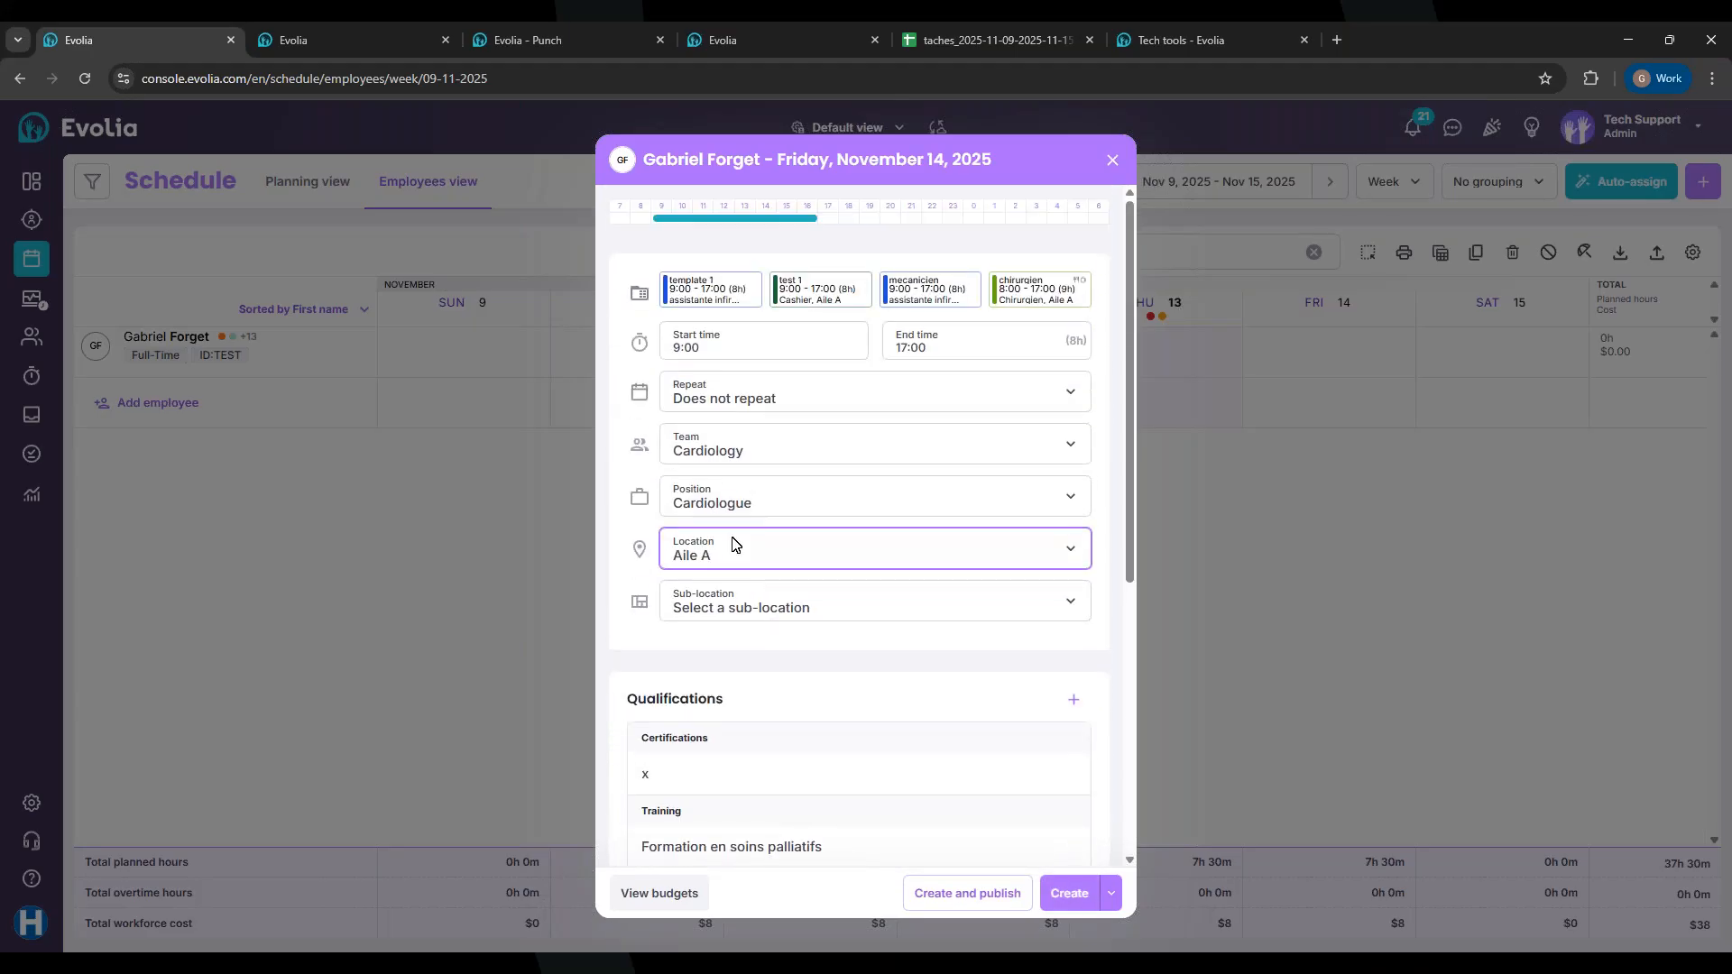
{"action": "scroll", "coordinate": [766, 478], "scroll_direction": "down", "scroll_amount": 5}
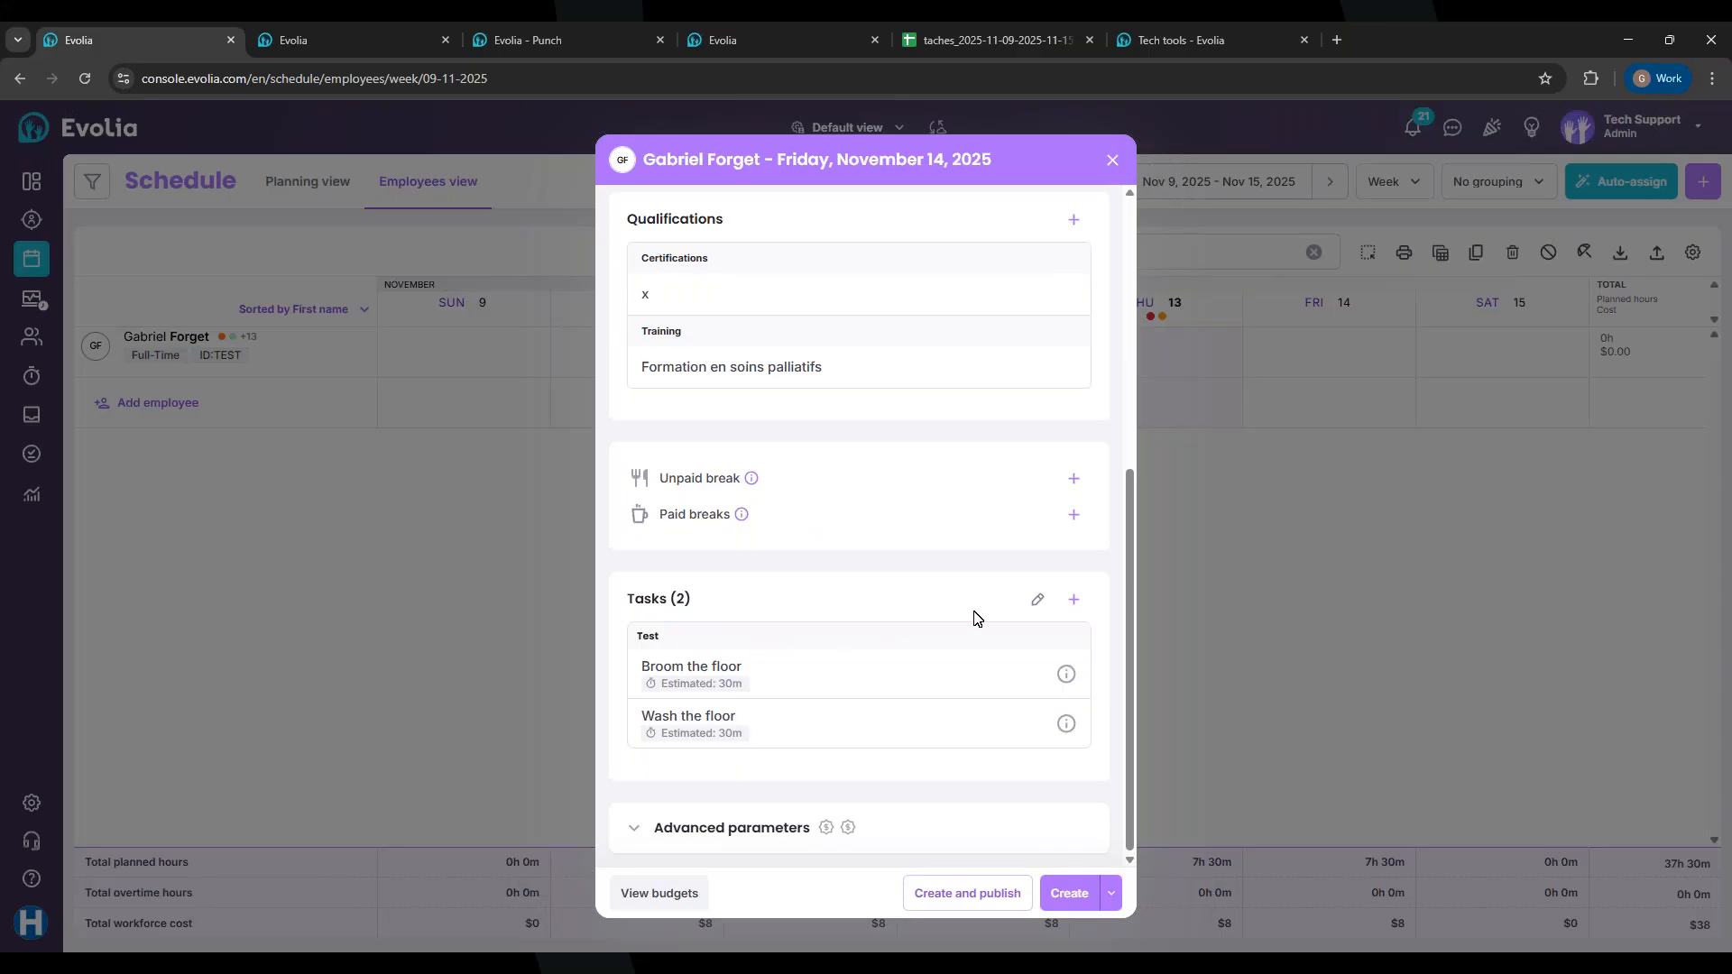
Step: Add Clean tables from the library to the Friday shift and create and publish it
{"action": "left_click", "coordinate": [1076, 598]}
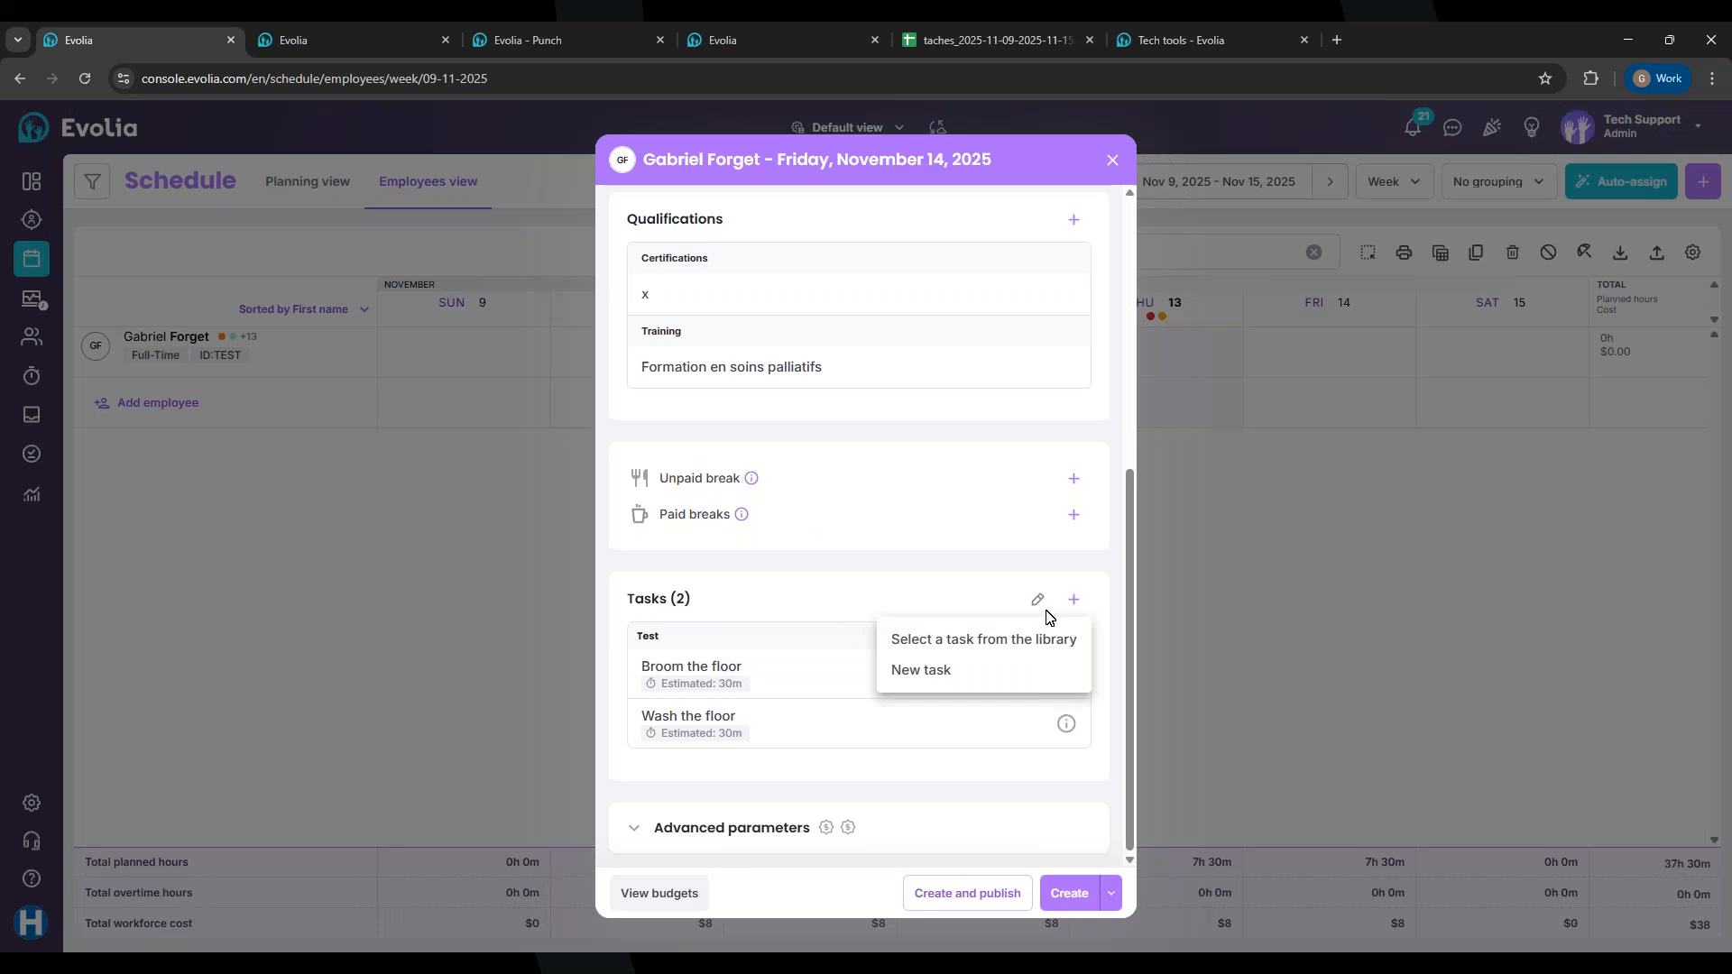
{"action": "left_click", "coordinate": [932, 642]}
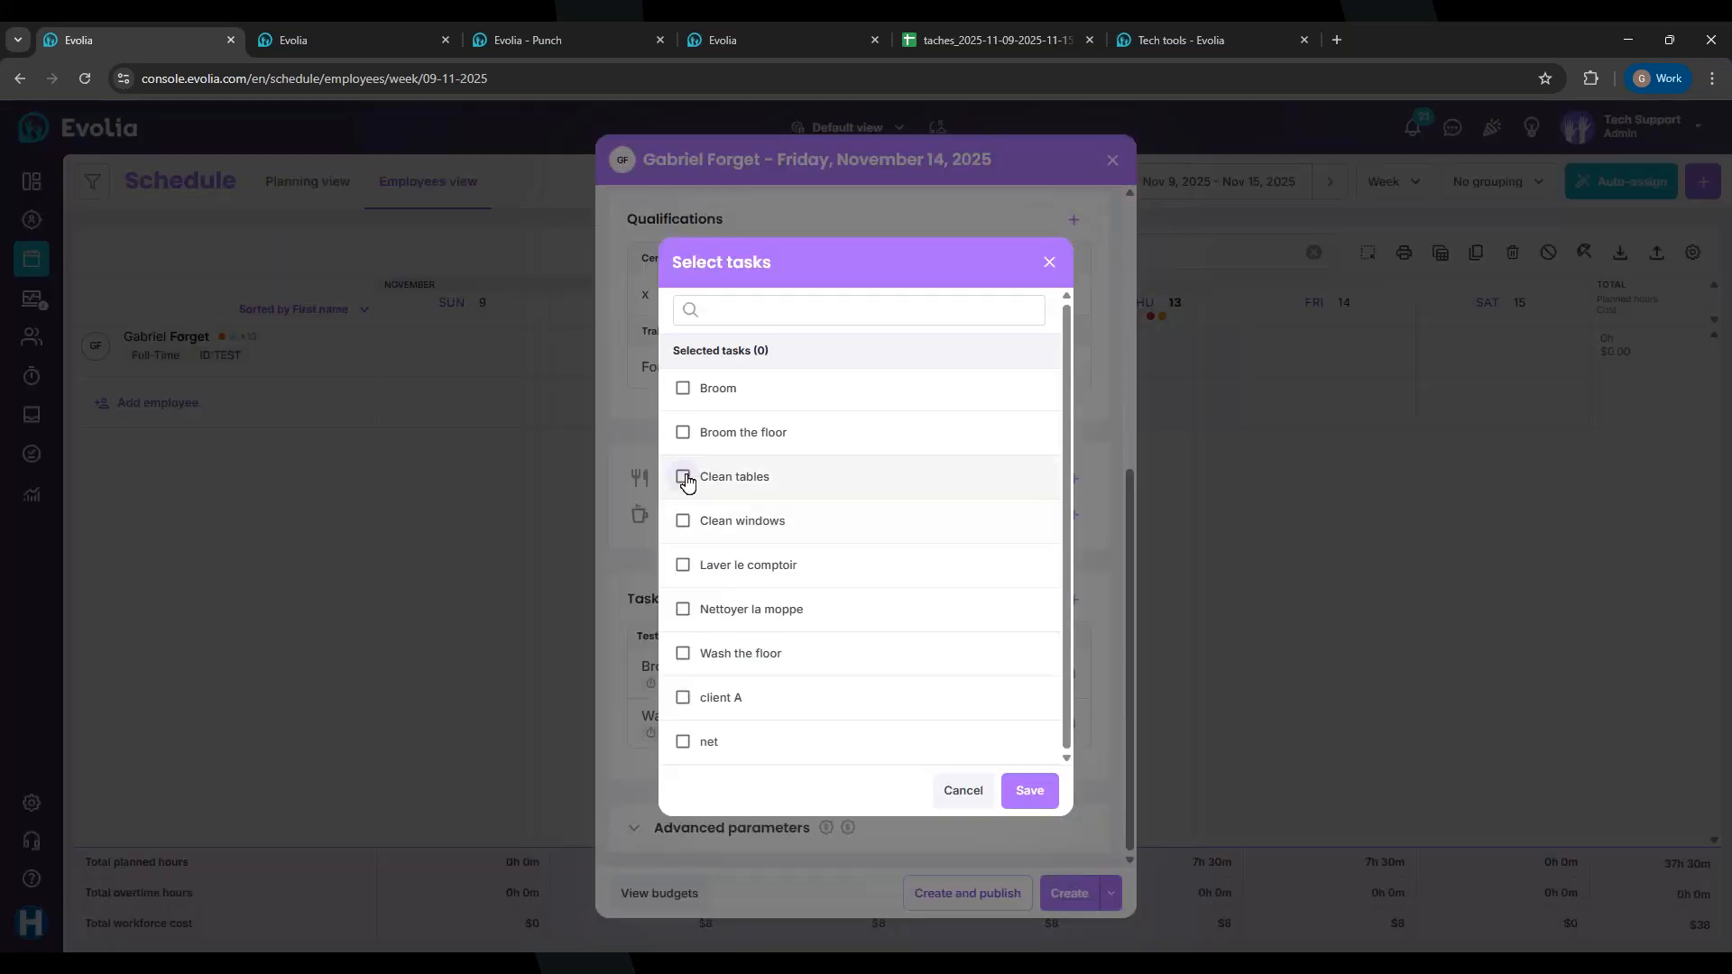
{"action": "left_click", "coordinate": [685, 485]}
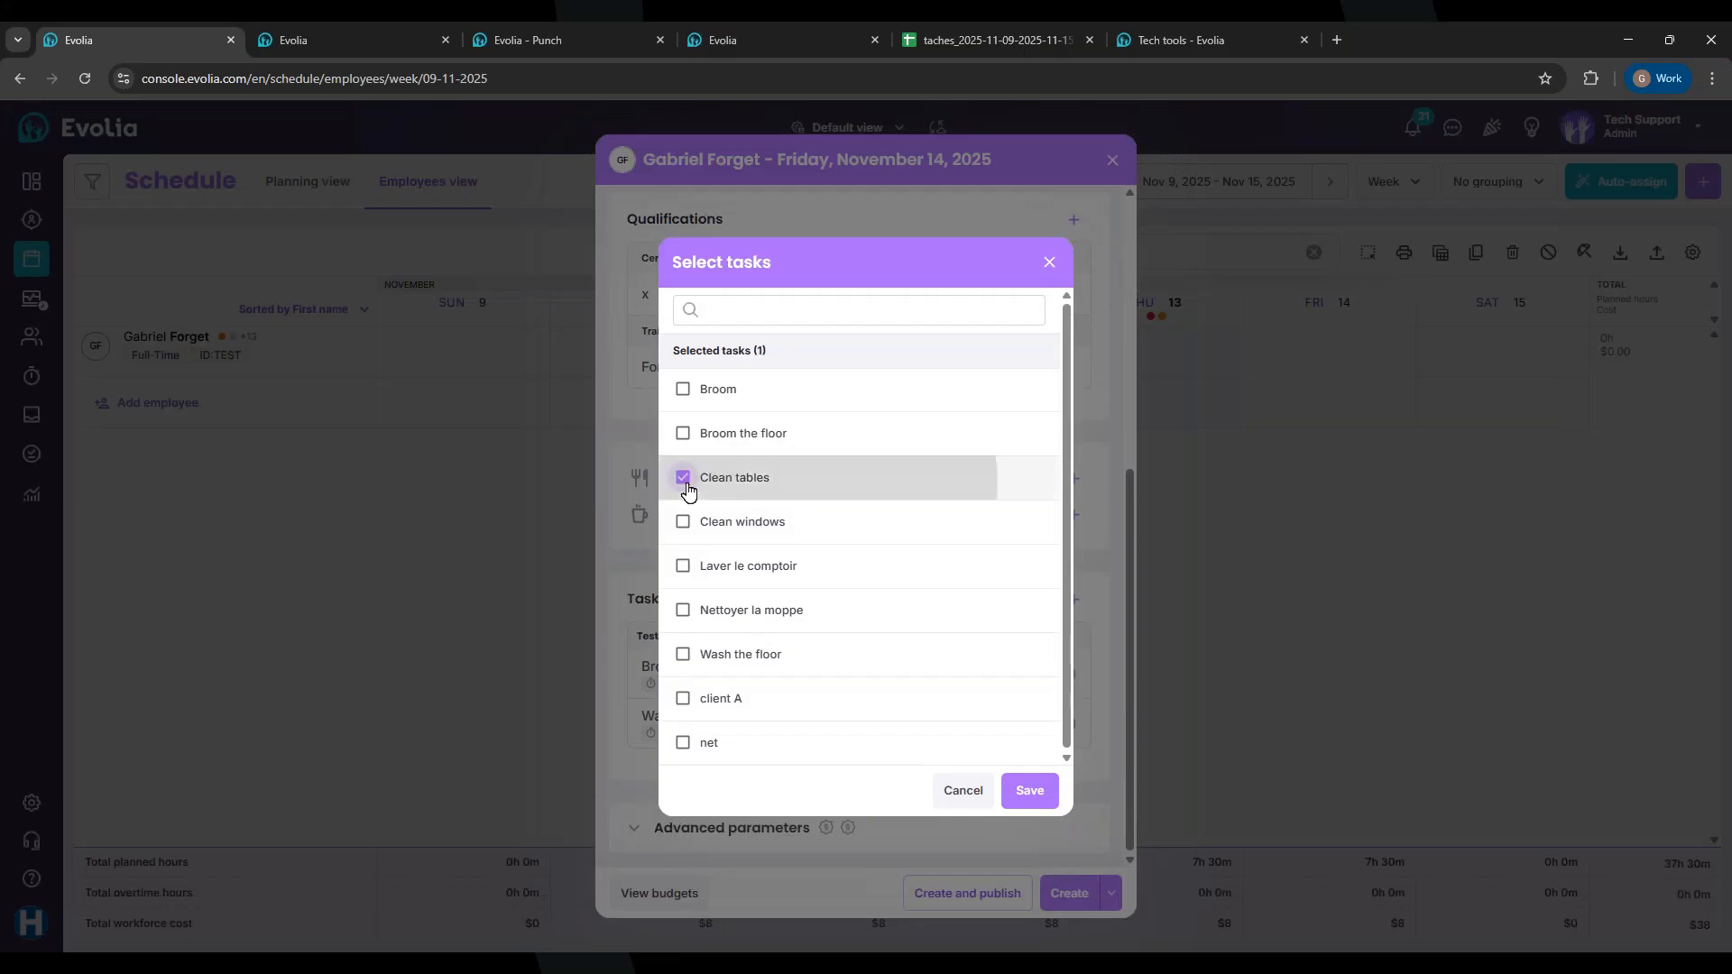
{"action": "left_click", "coordinate": [1030, 794]}
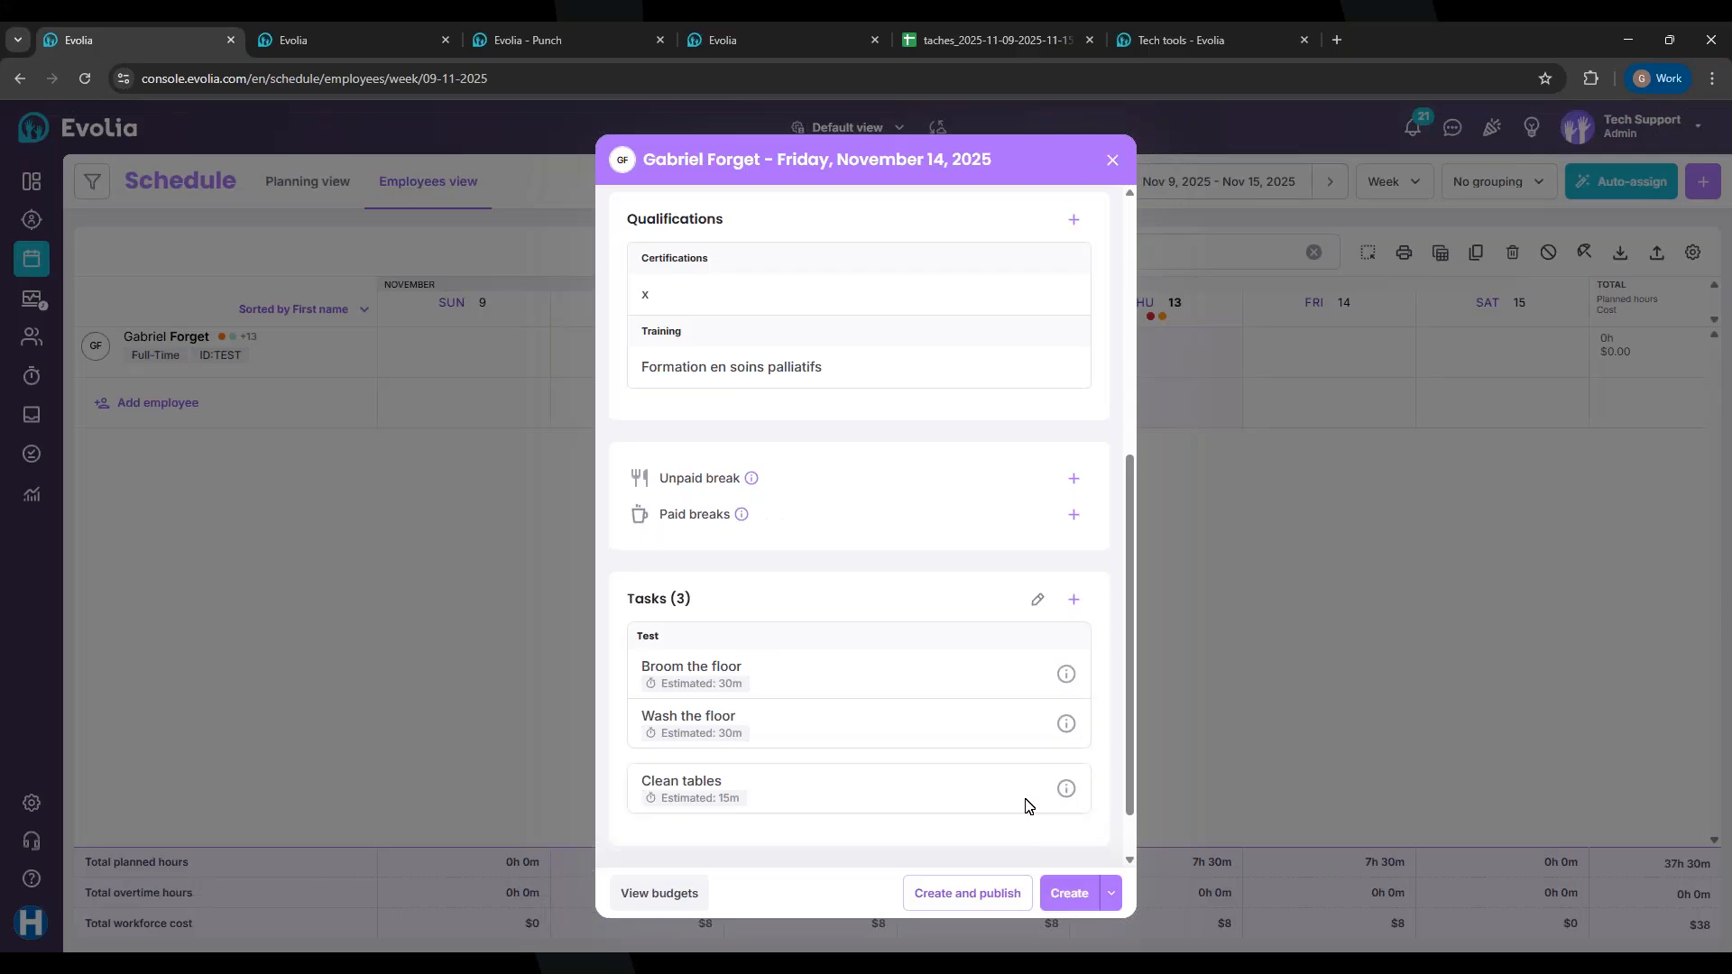
{"action": "left_click", "coordinate": [975, 888]}
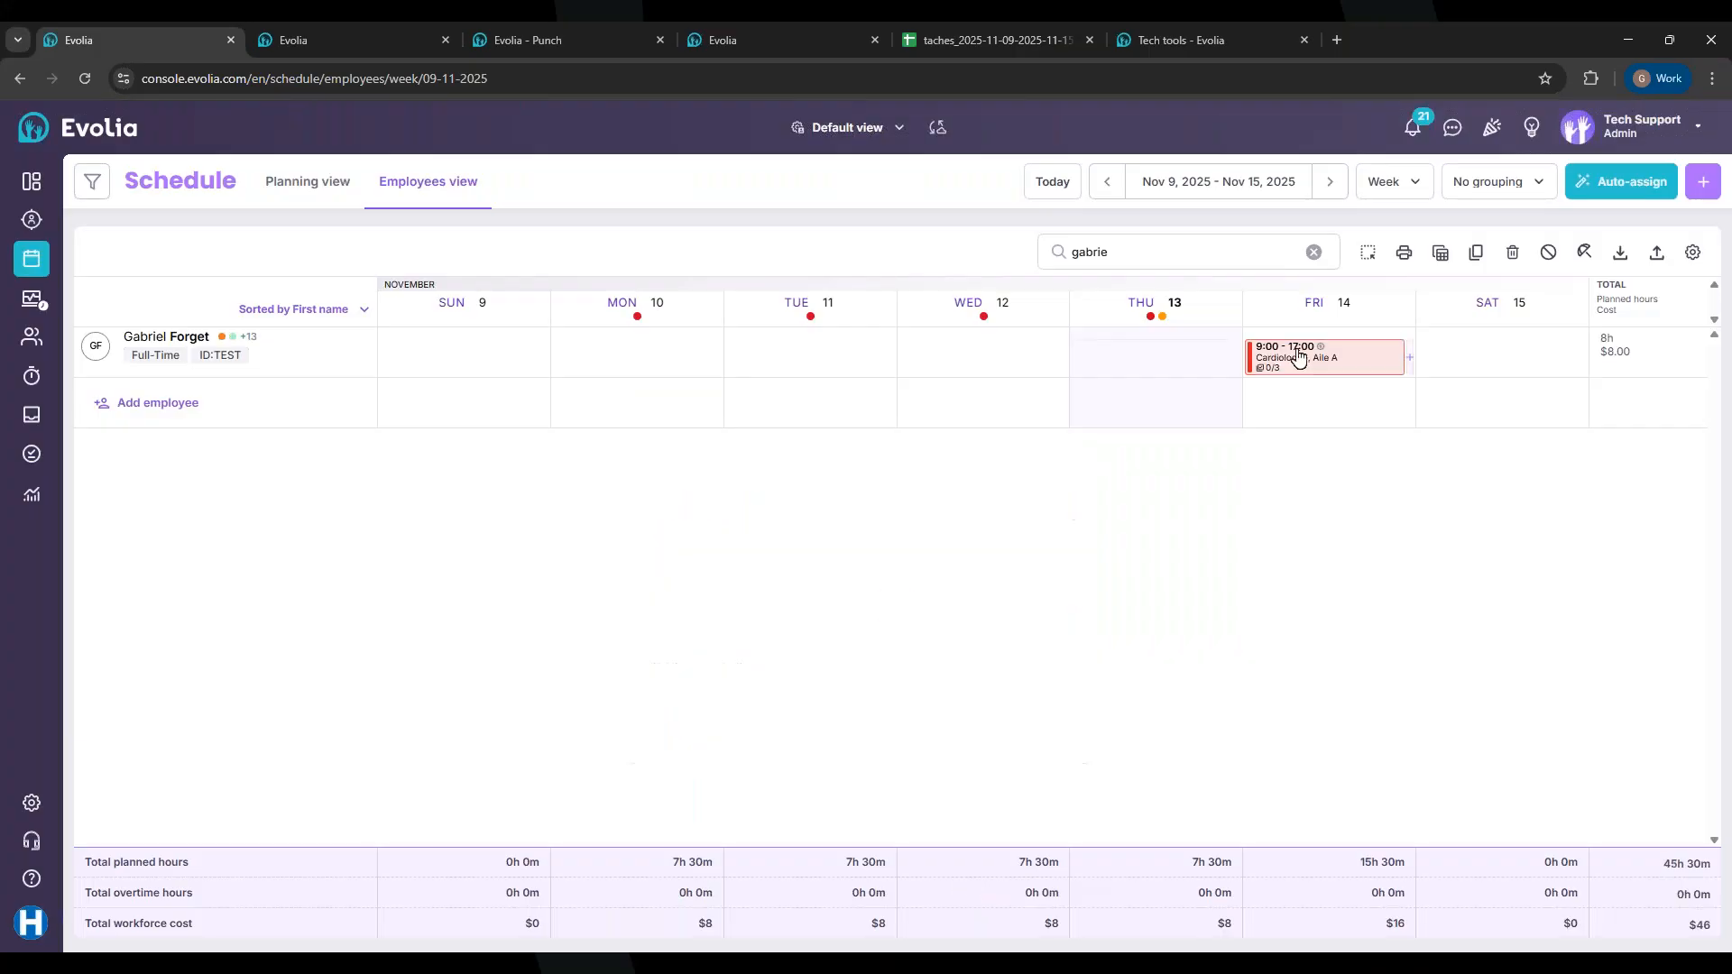
Step: Create and publish a Thursday 13 shift starting at 13:00, running 4 hours to 17:00
{"action": "mouse_move", "coordinate": [1299, 356]}
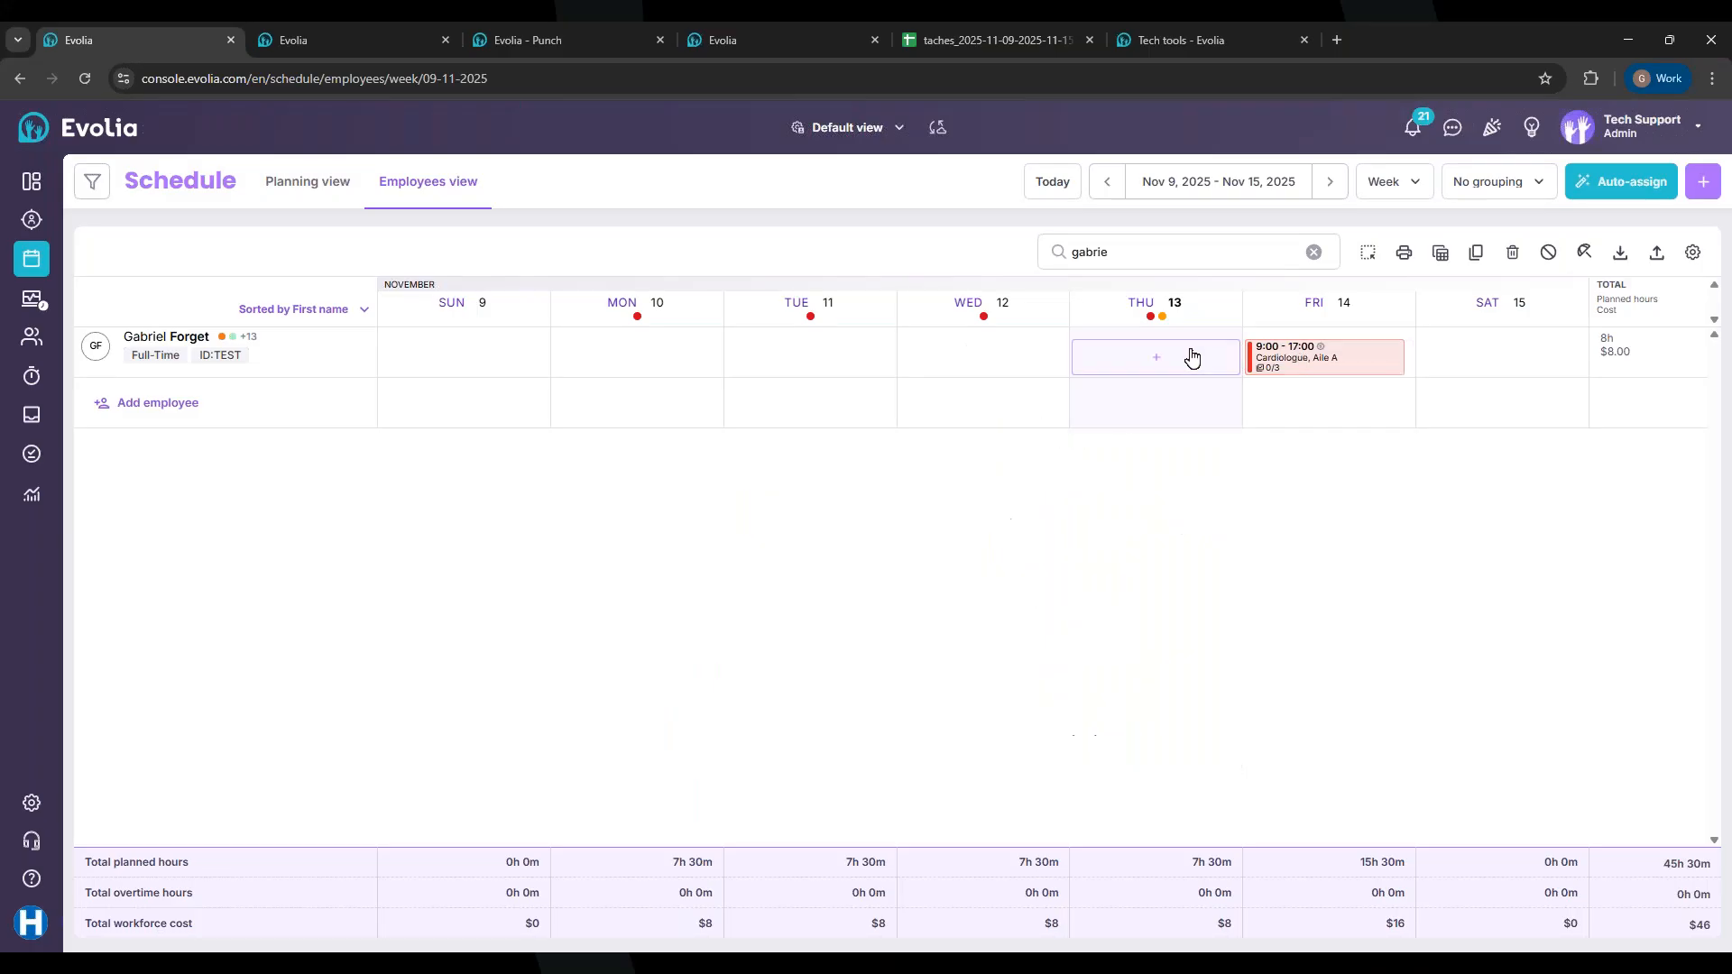
{"action": "left_click", "coordinate": [1161, 357]}
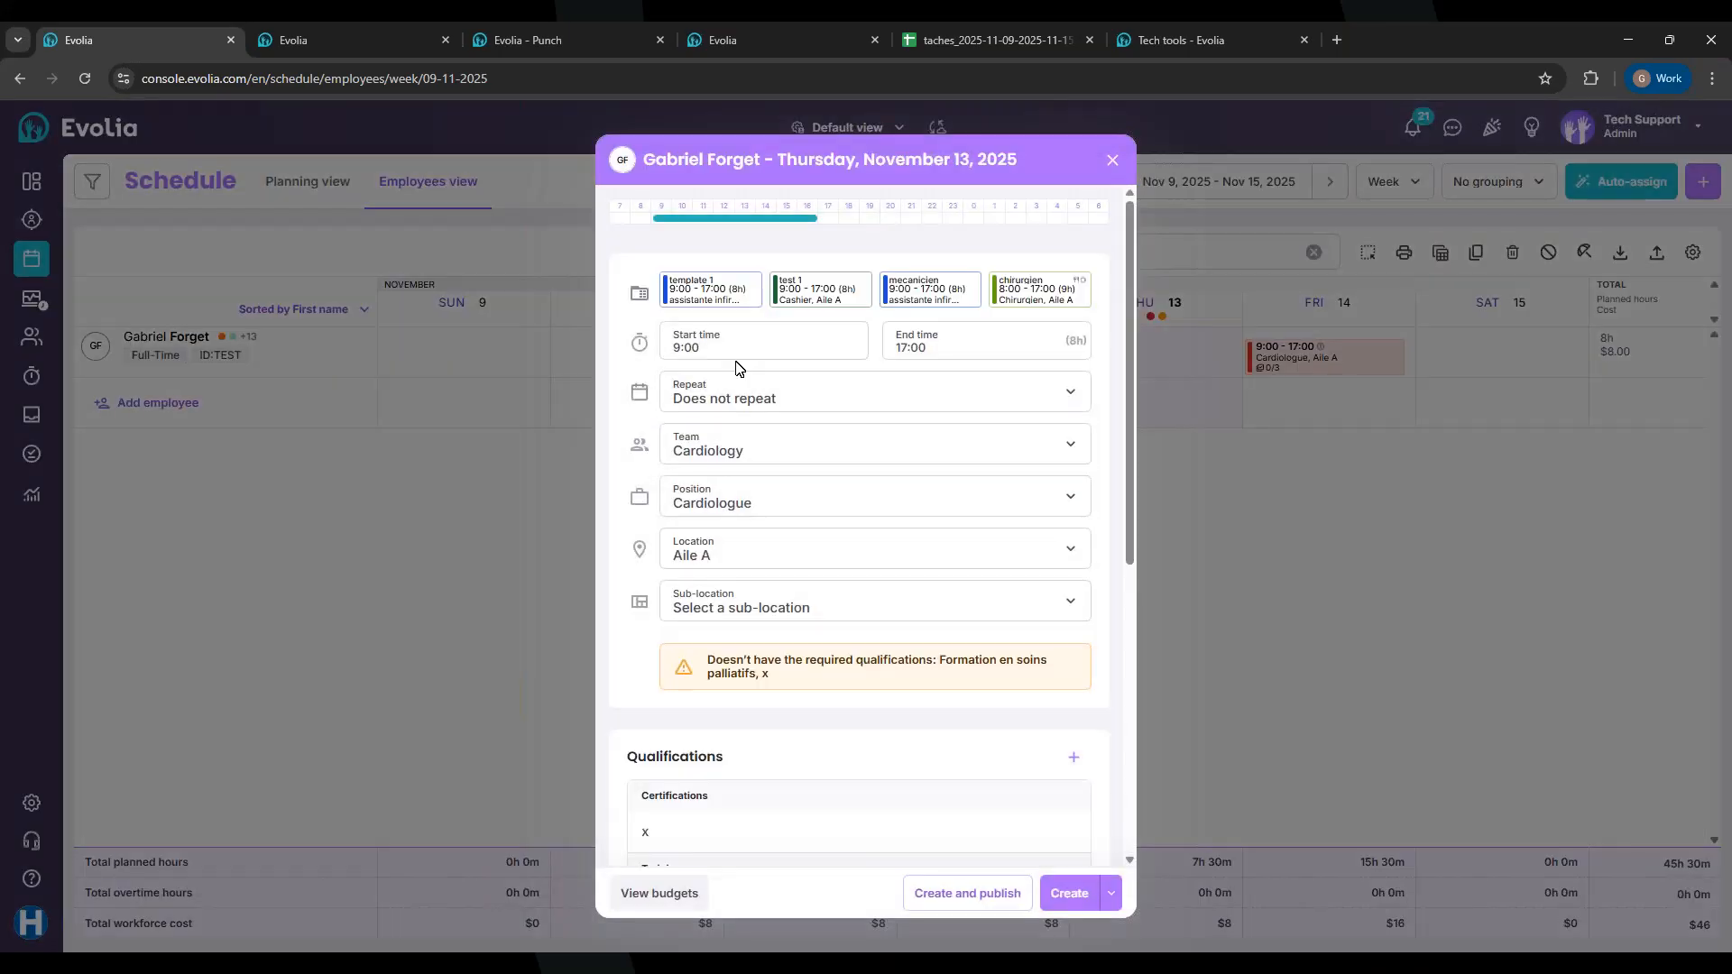
{"action": "left_click", "coordinate": [742, 361]}
{"action": "key", "text": "BackSpace"}
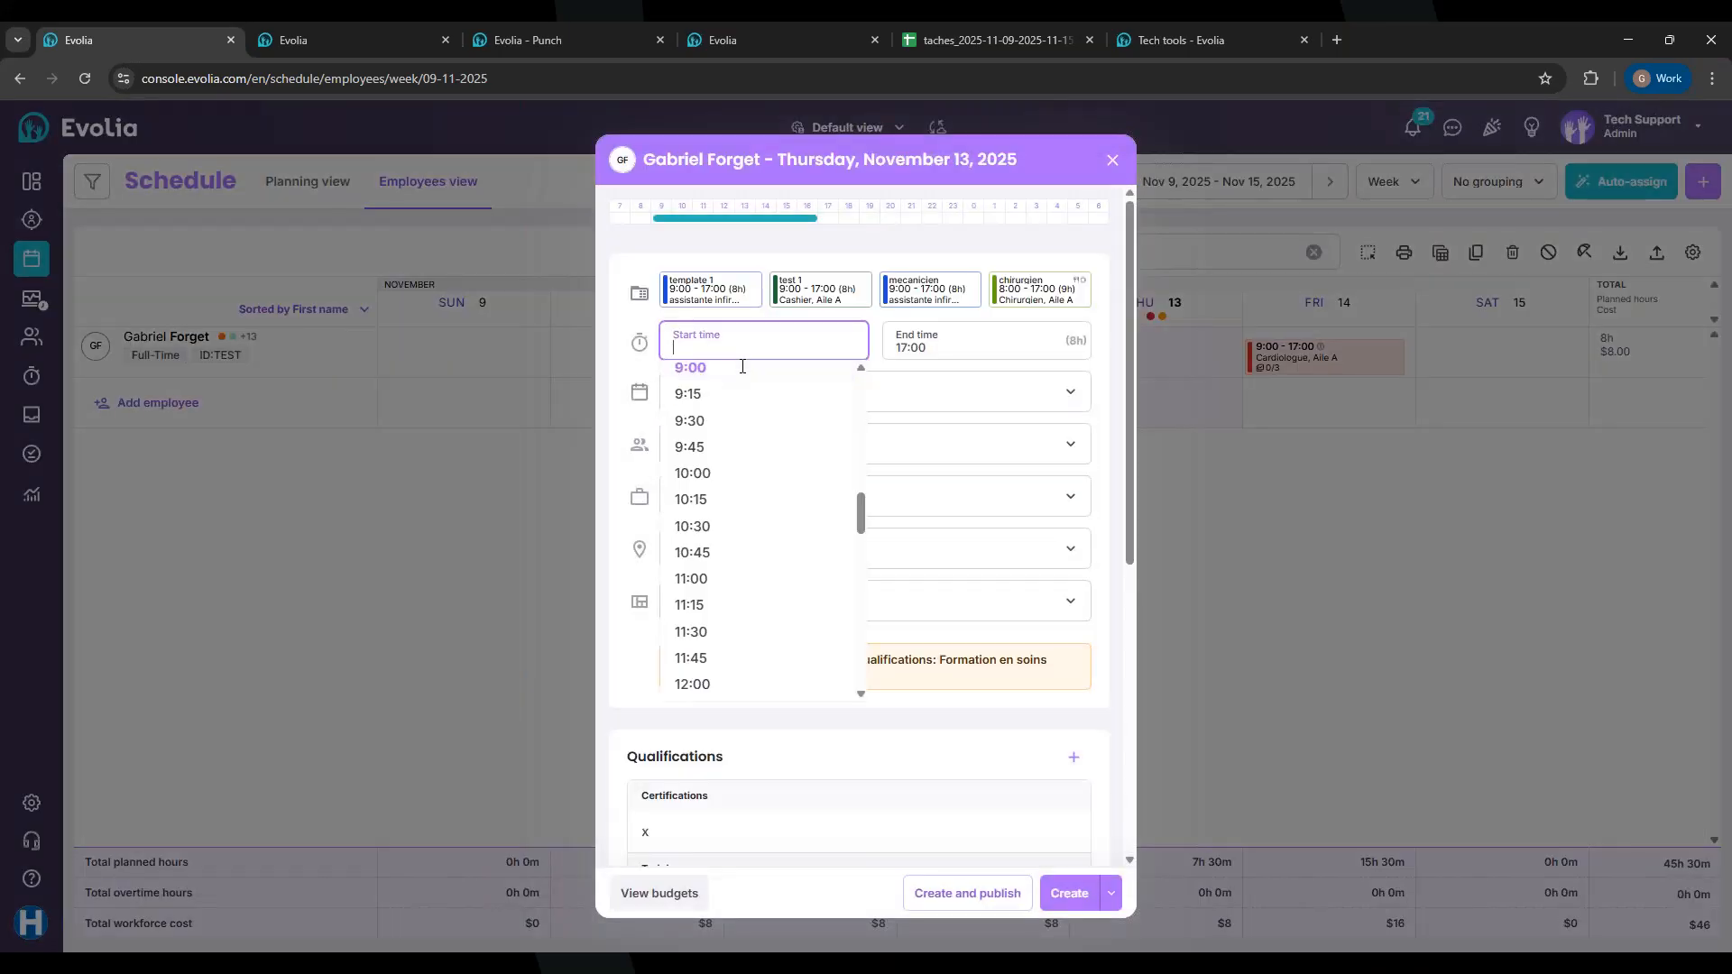
{"action": "type", "text": "13:00"}
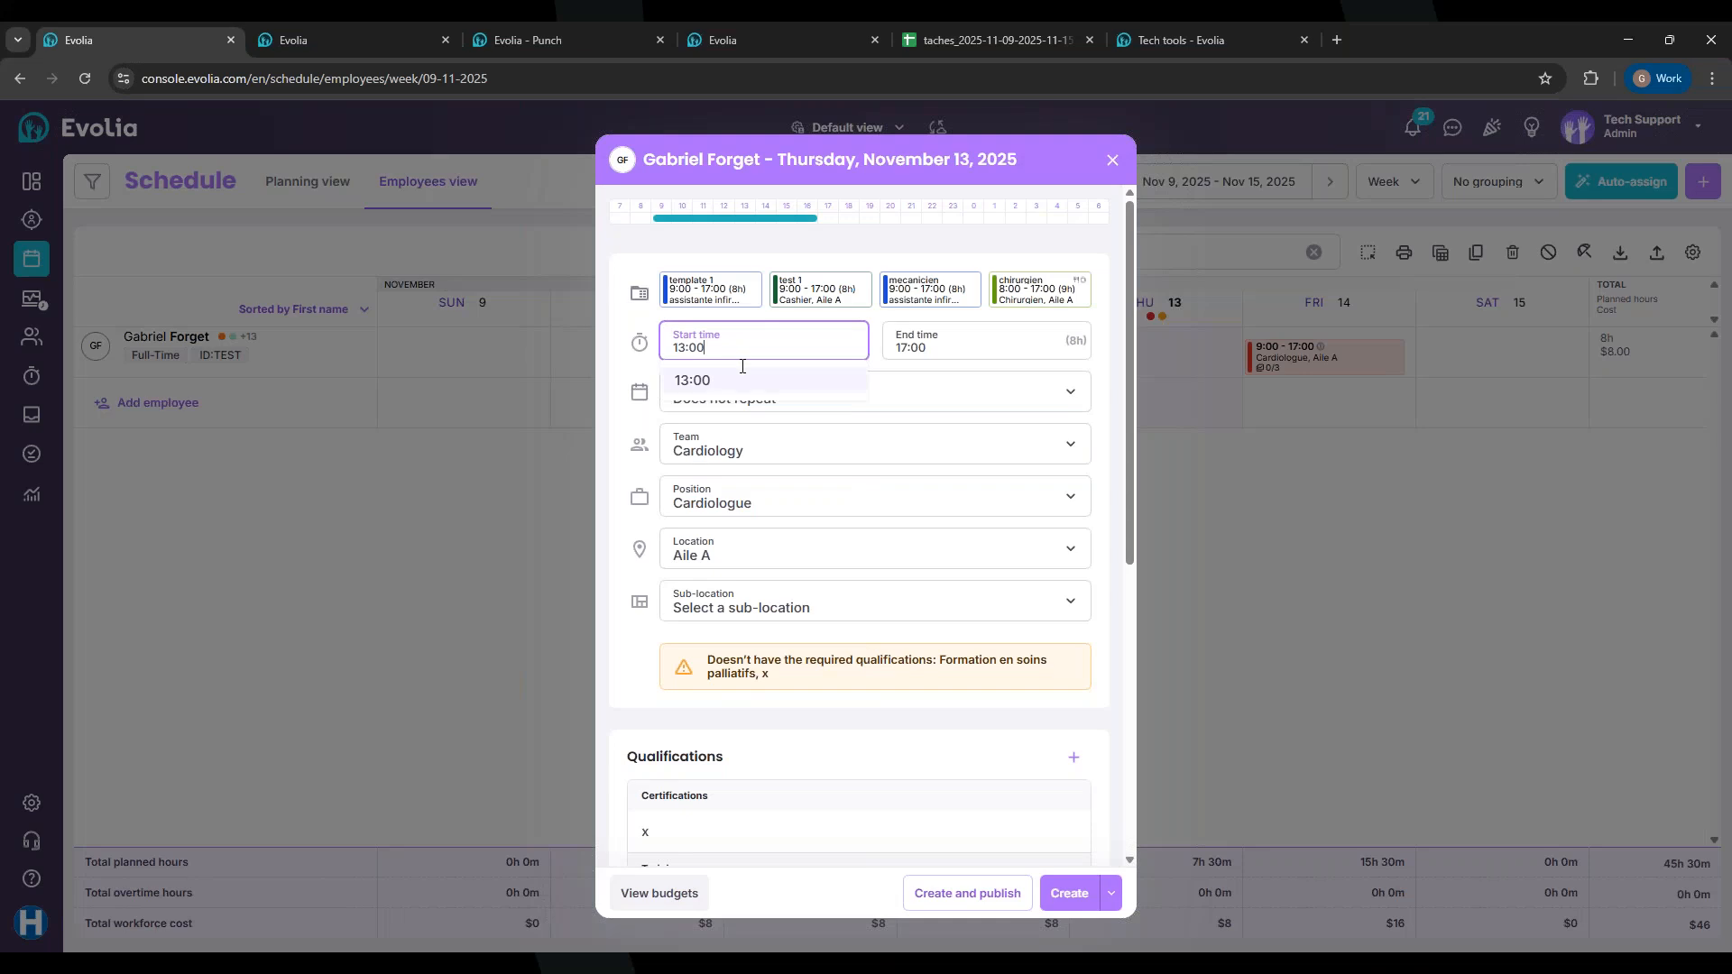
{"action": "left_click", "coordinate": [708, 380]}
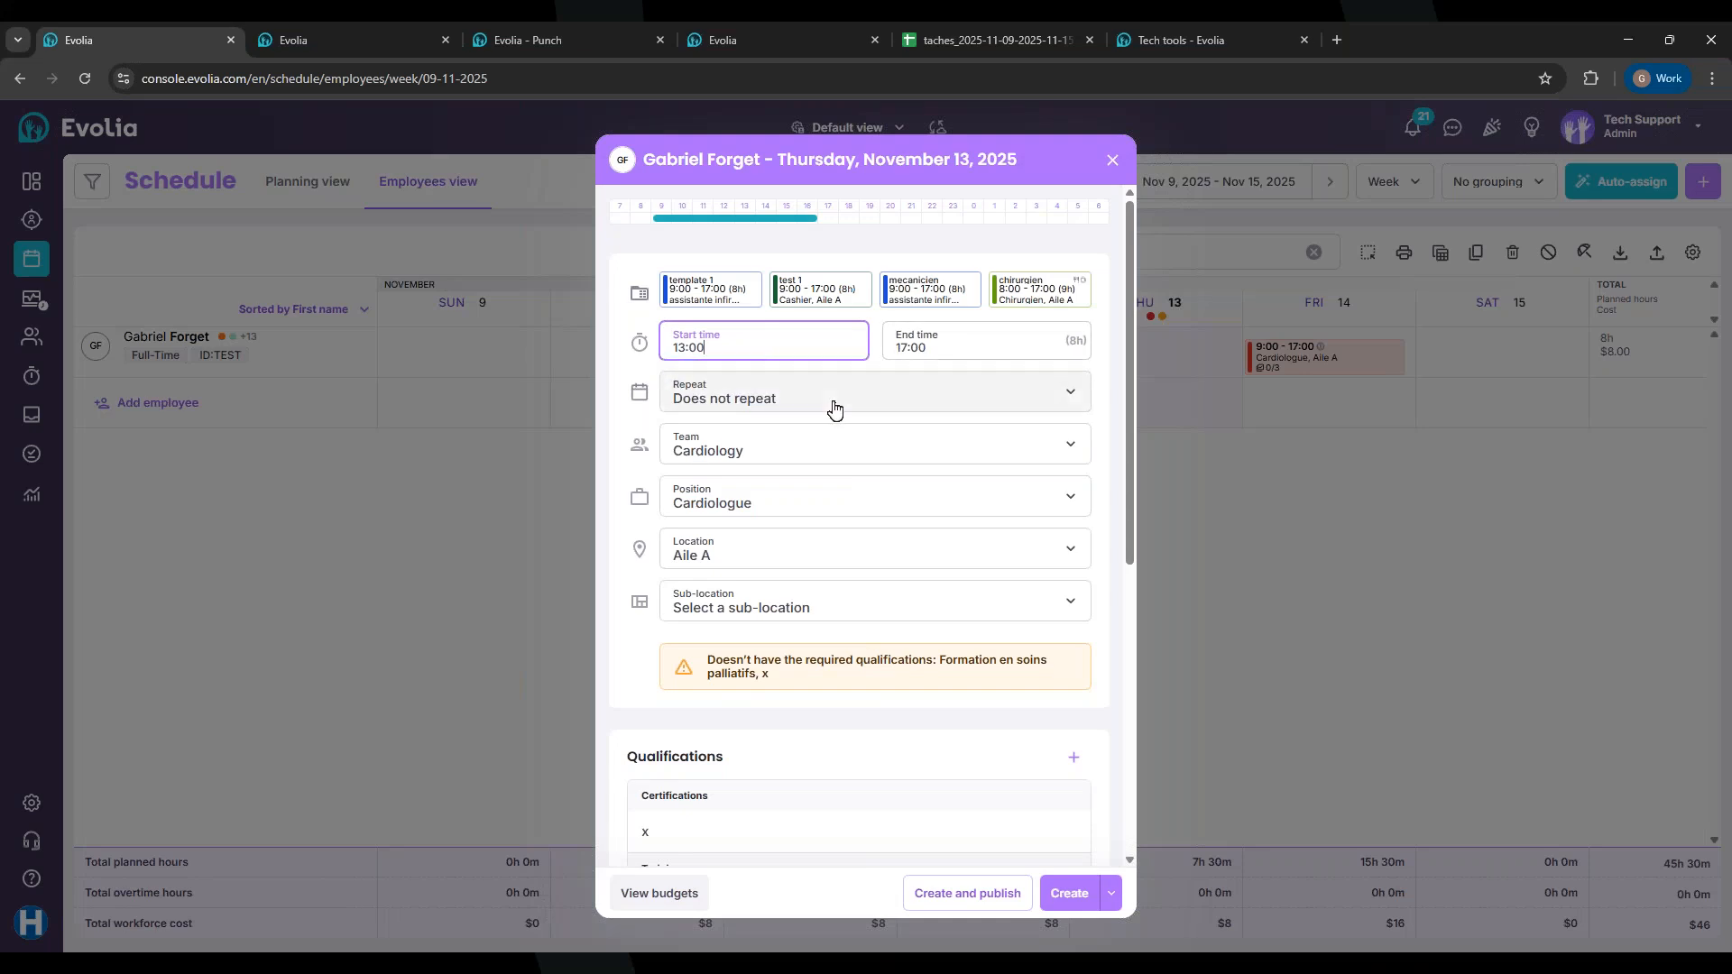
{"action": "left_click", "coordinate": [610, 489]}
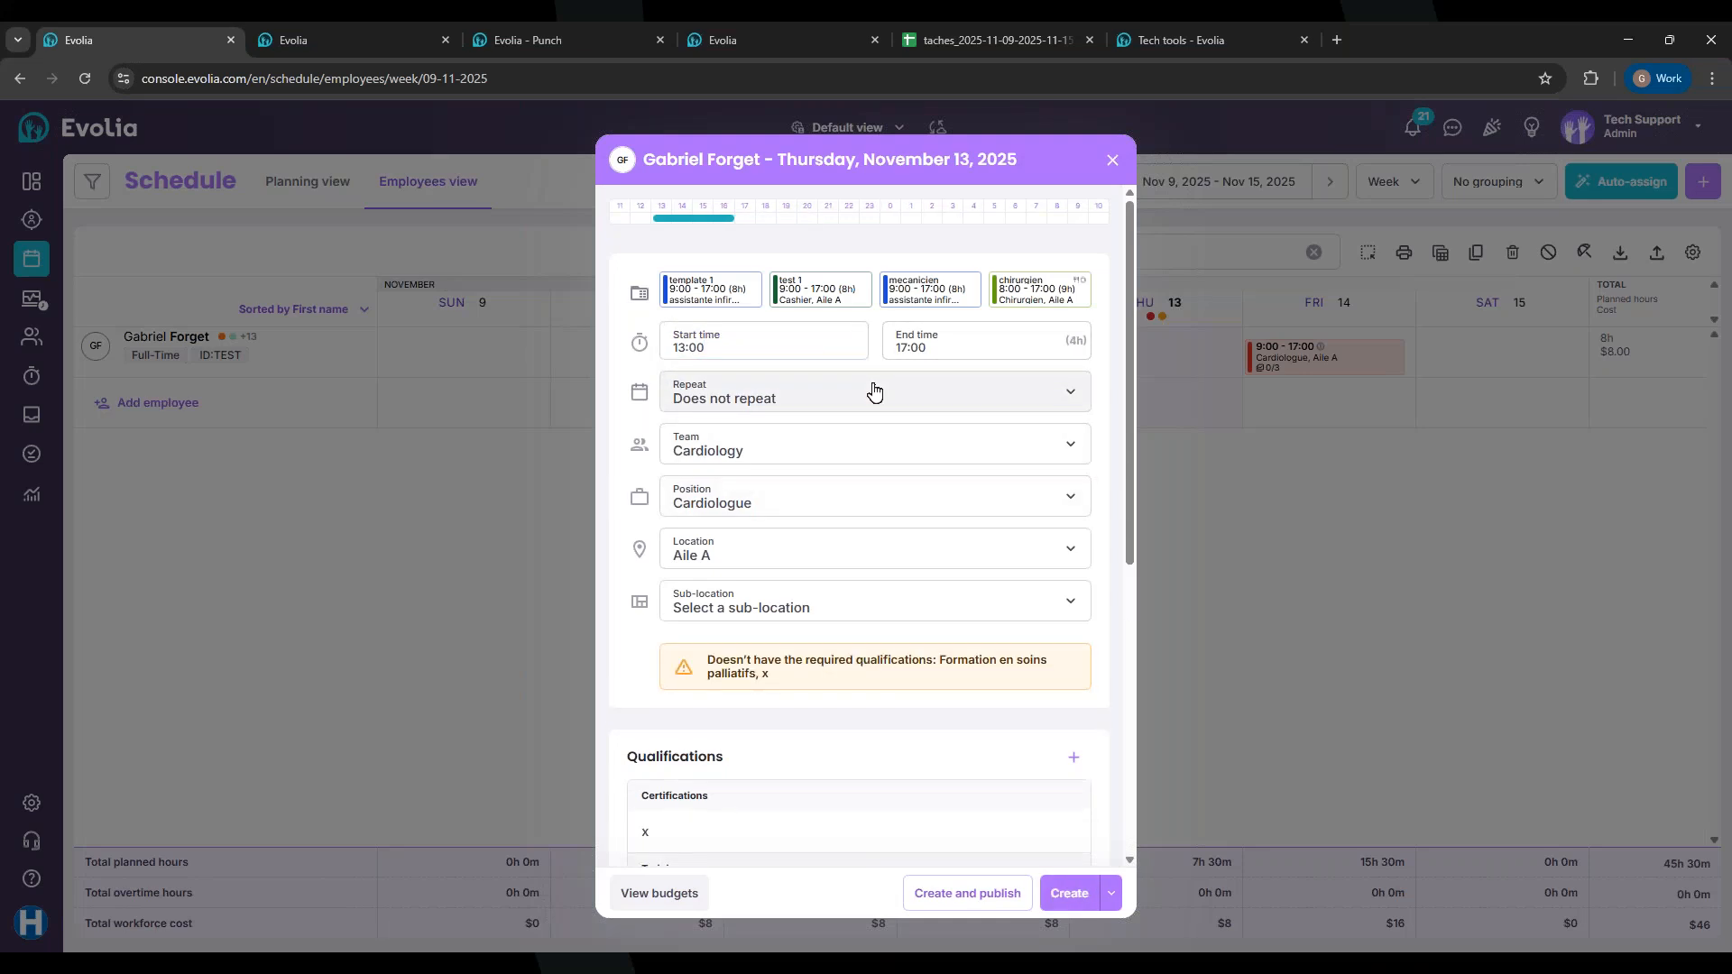
{"action": "scroll", "coordinate": [766, 414], "scroll_direction": "down", "scroll_amount": 4}
{"action": "scroll", "coordinate": [769, 376], "scroll_direction": "up", "scroll_amount": 1}
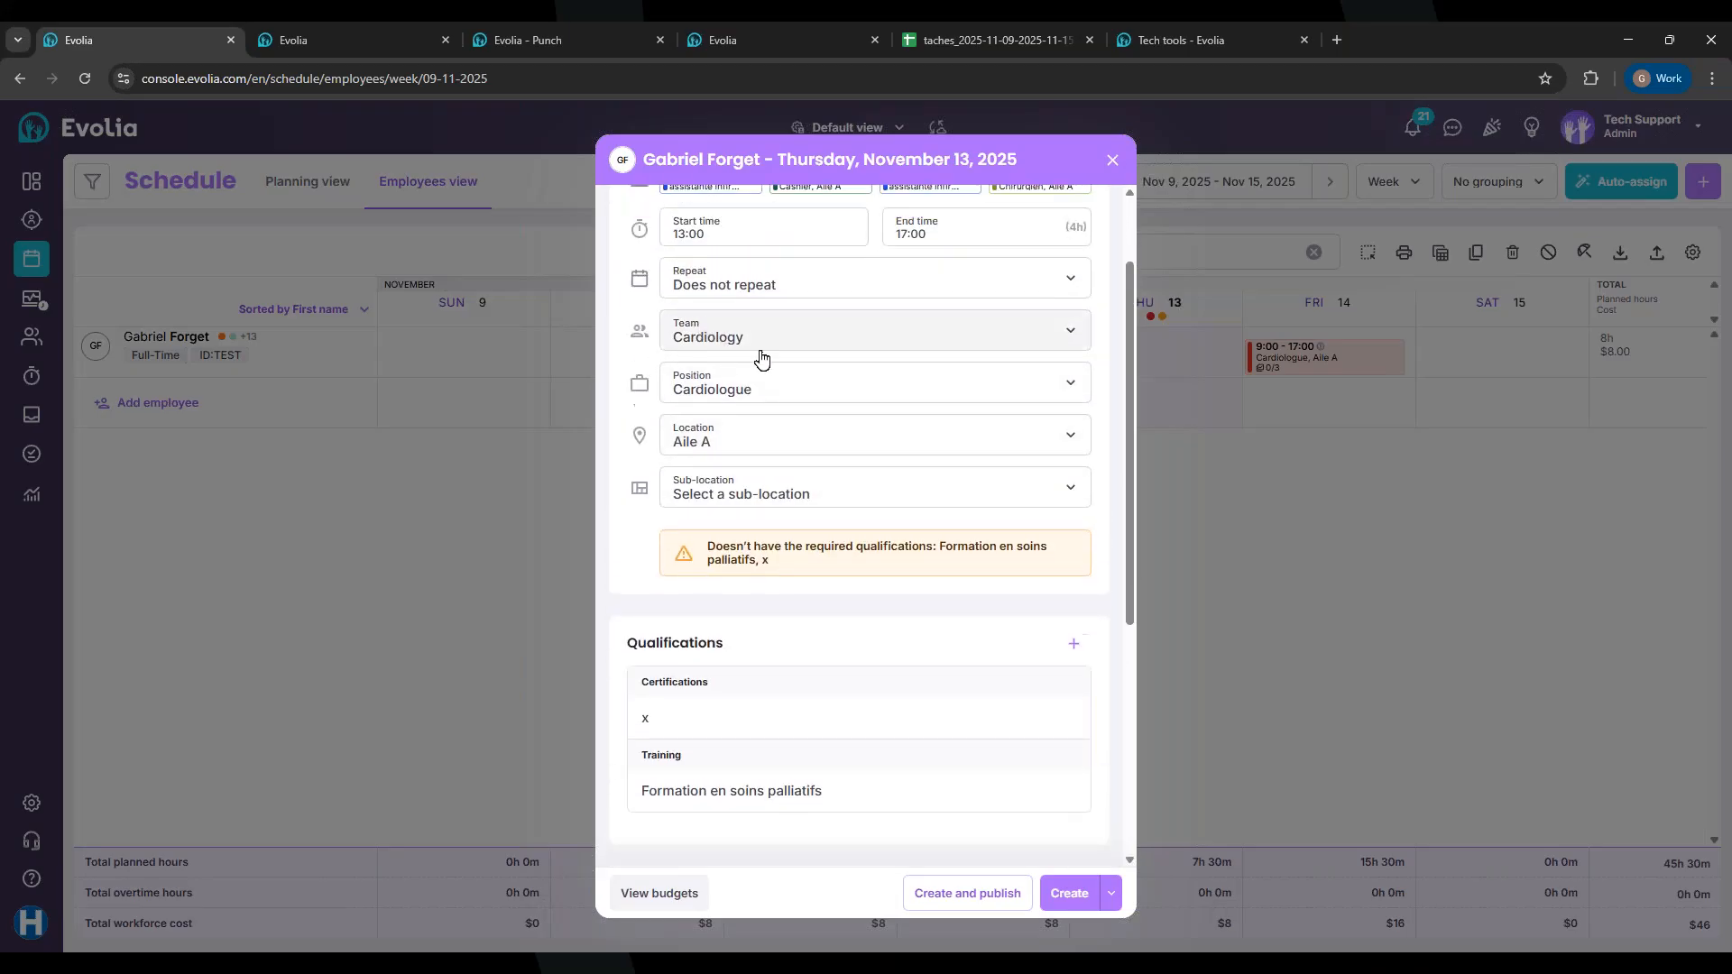
{"action": "scroll", "coordinate": [745, 599], "scroll_direction": "down", "scroll_amount": 2}
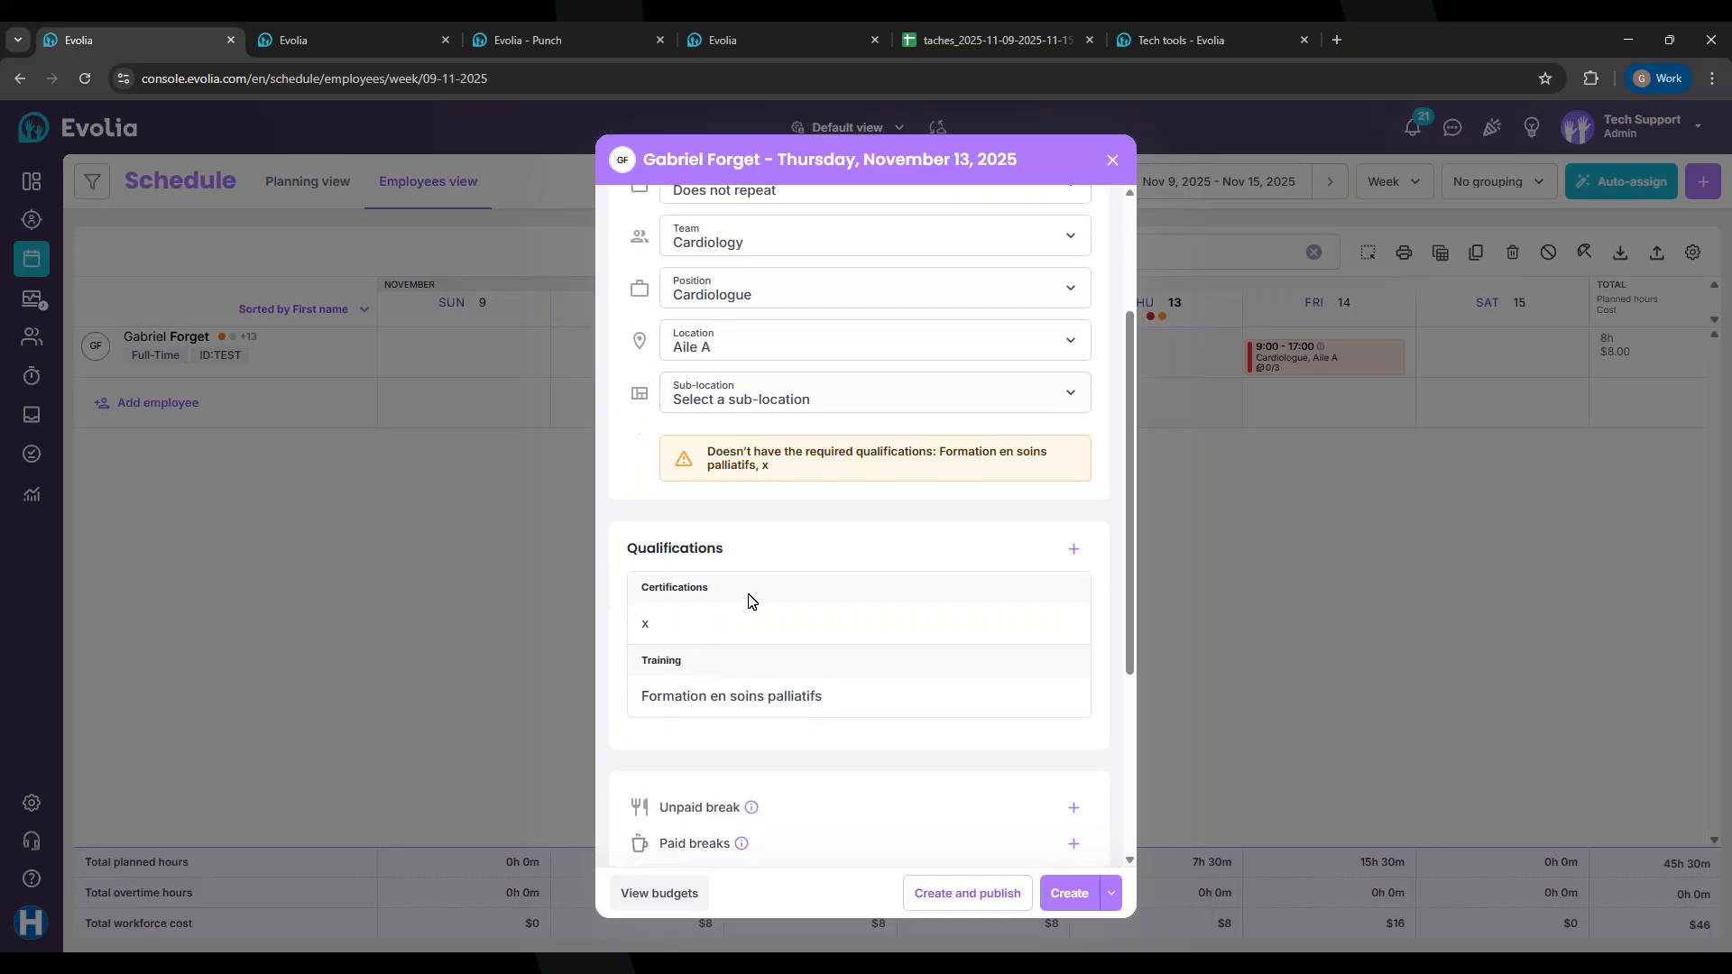
{"action": "scroll", "coordinate": [748, 602], "scroll_direction": "down", "scroll_amount": 2}
{"action": "left_click", "coordinate": [987, 895]}
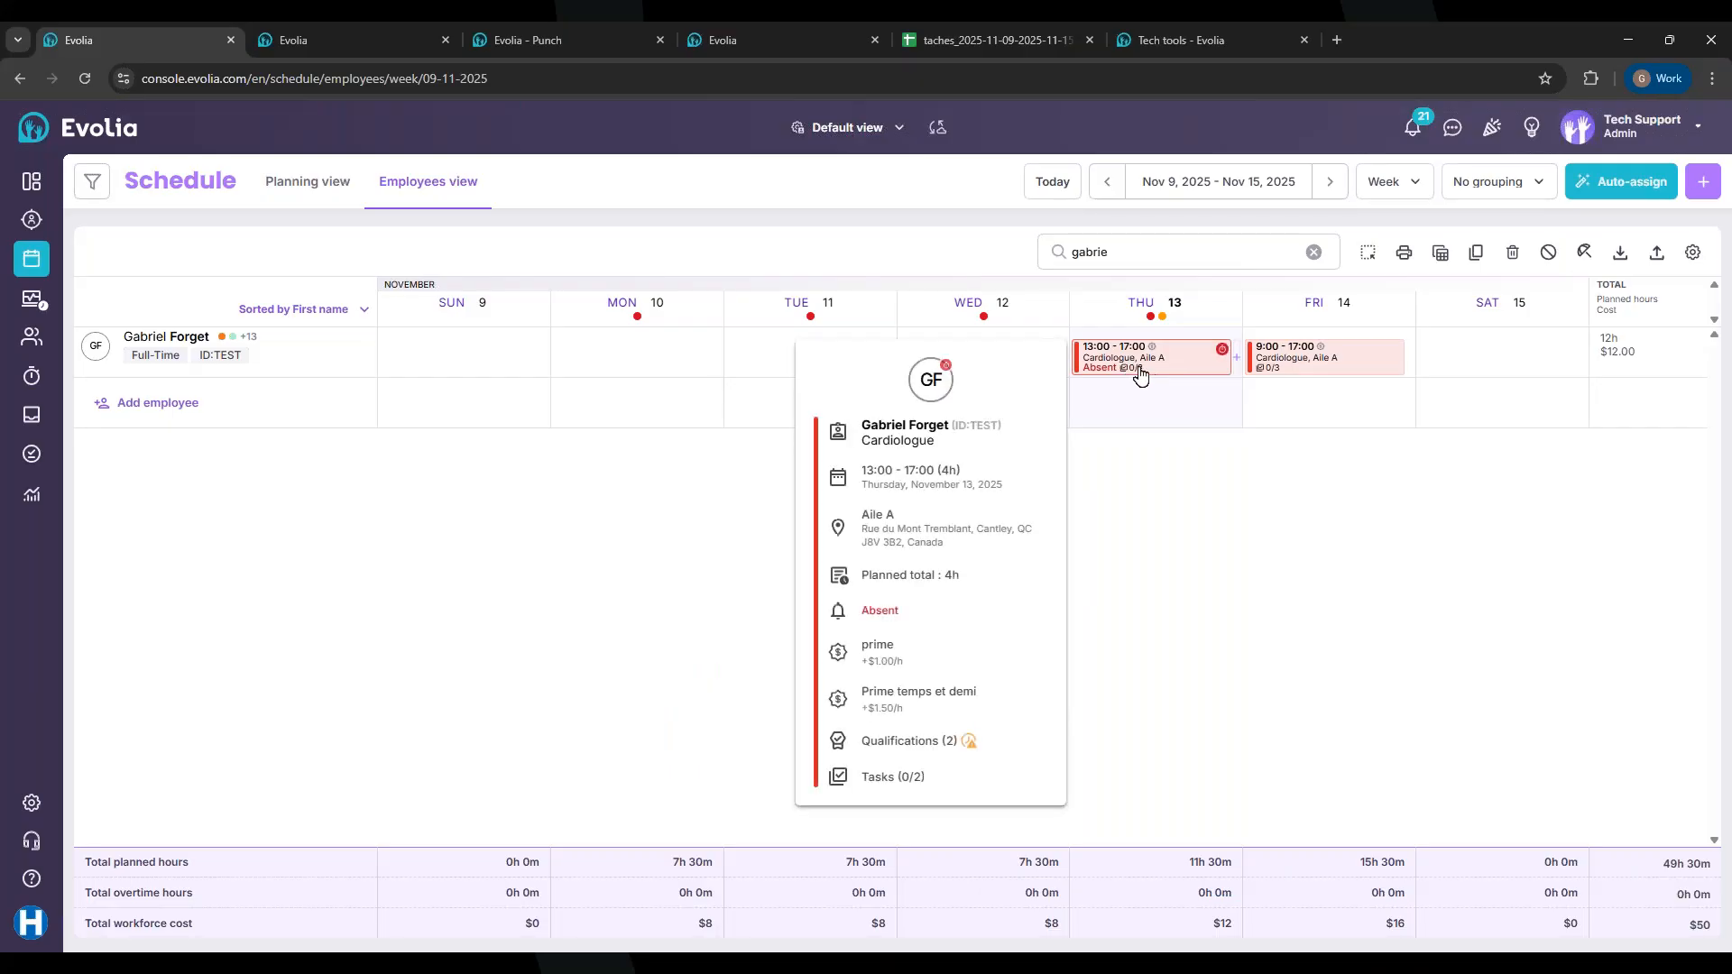
Step: Search the Employees list for the employee starting with 'g', then bring up the Dashboard tab
{"action": "left_click", "coordinate": [545, 40]}
{"action": "left_click", "coordinate": [128, 40]}
{"action": "left_click", "coordinate": [31, 336]}
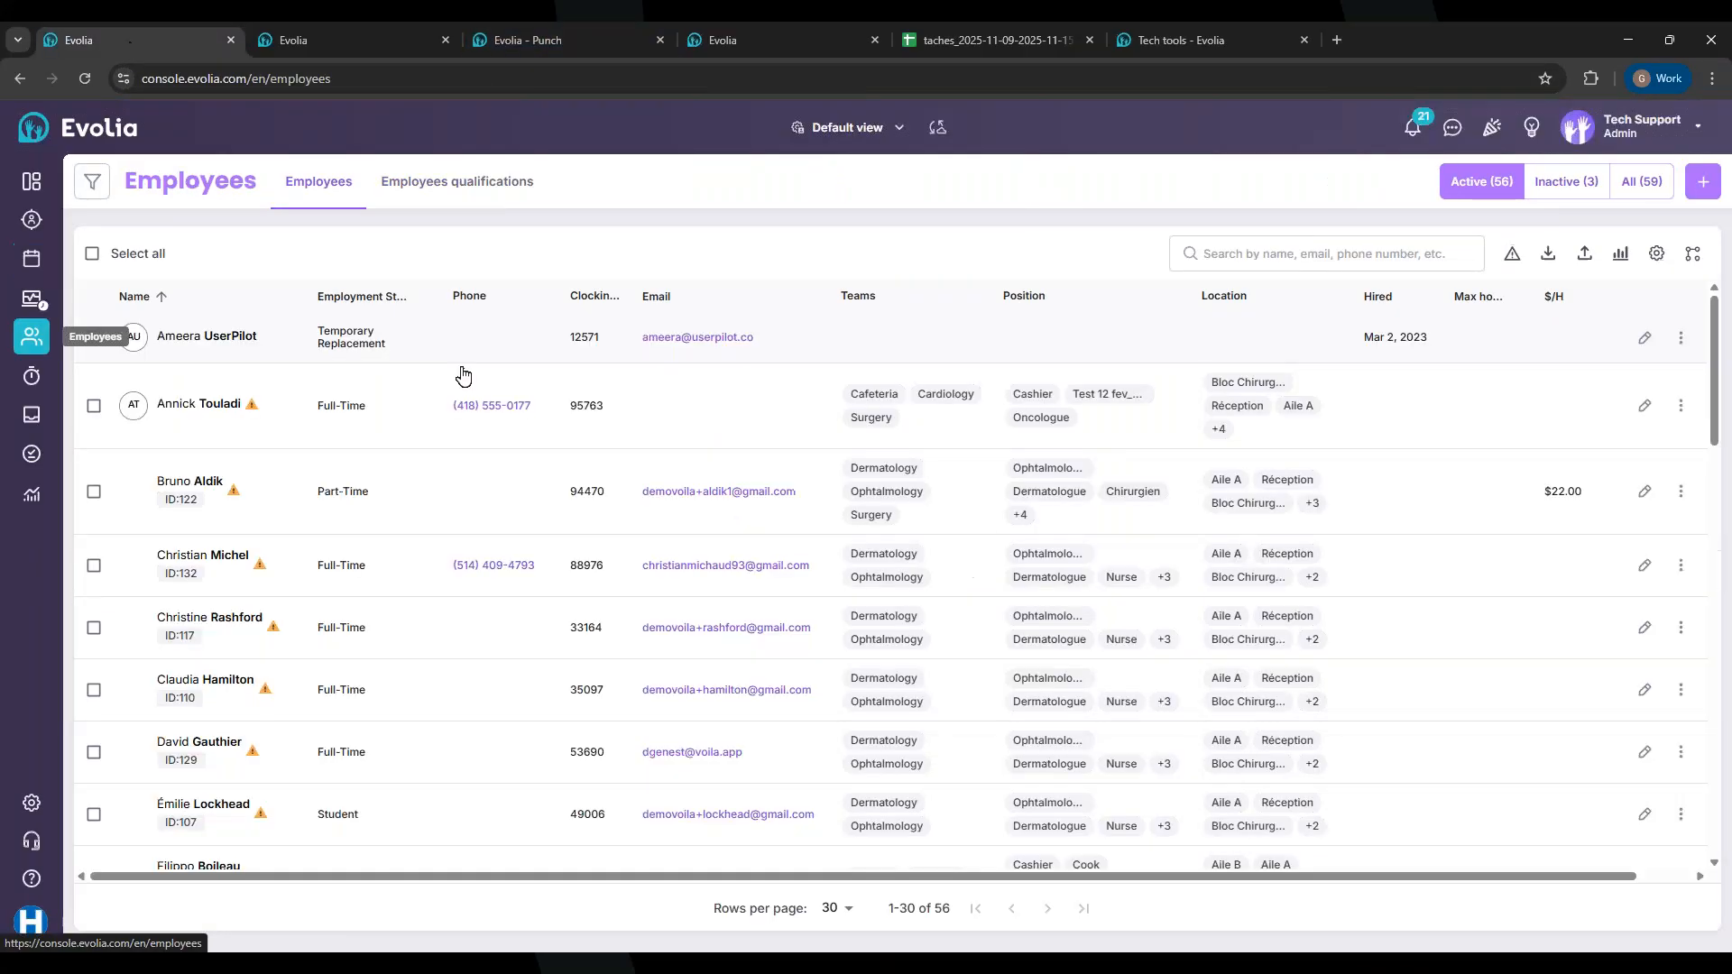
{"action": "left_click", "coordinate": [1246, 249]}
{"action": "type", "text": "gabri"}
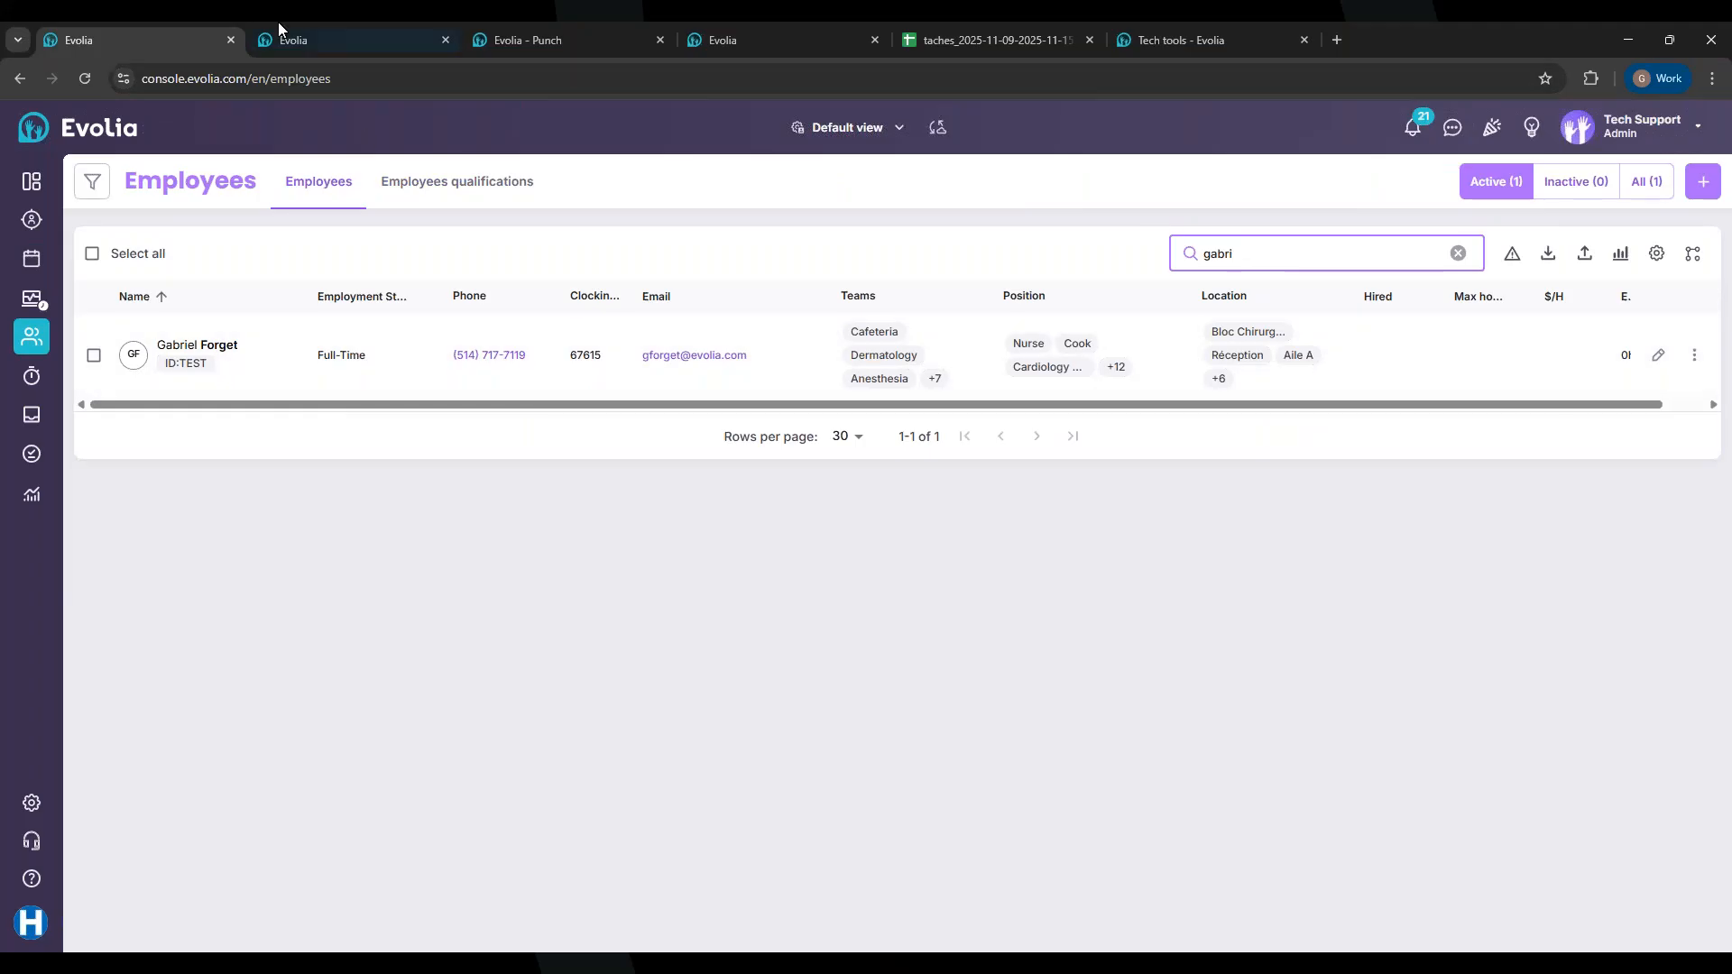
{"action": "left_click", "coordinate": [277, 21]}
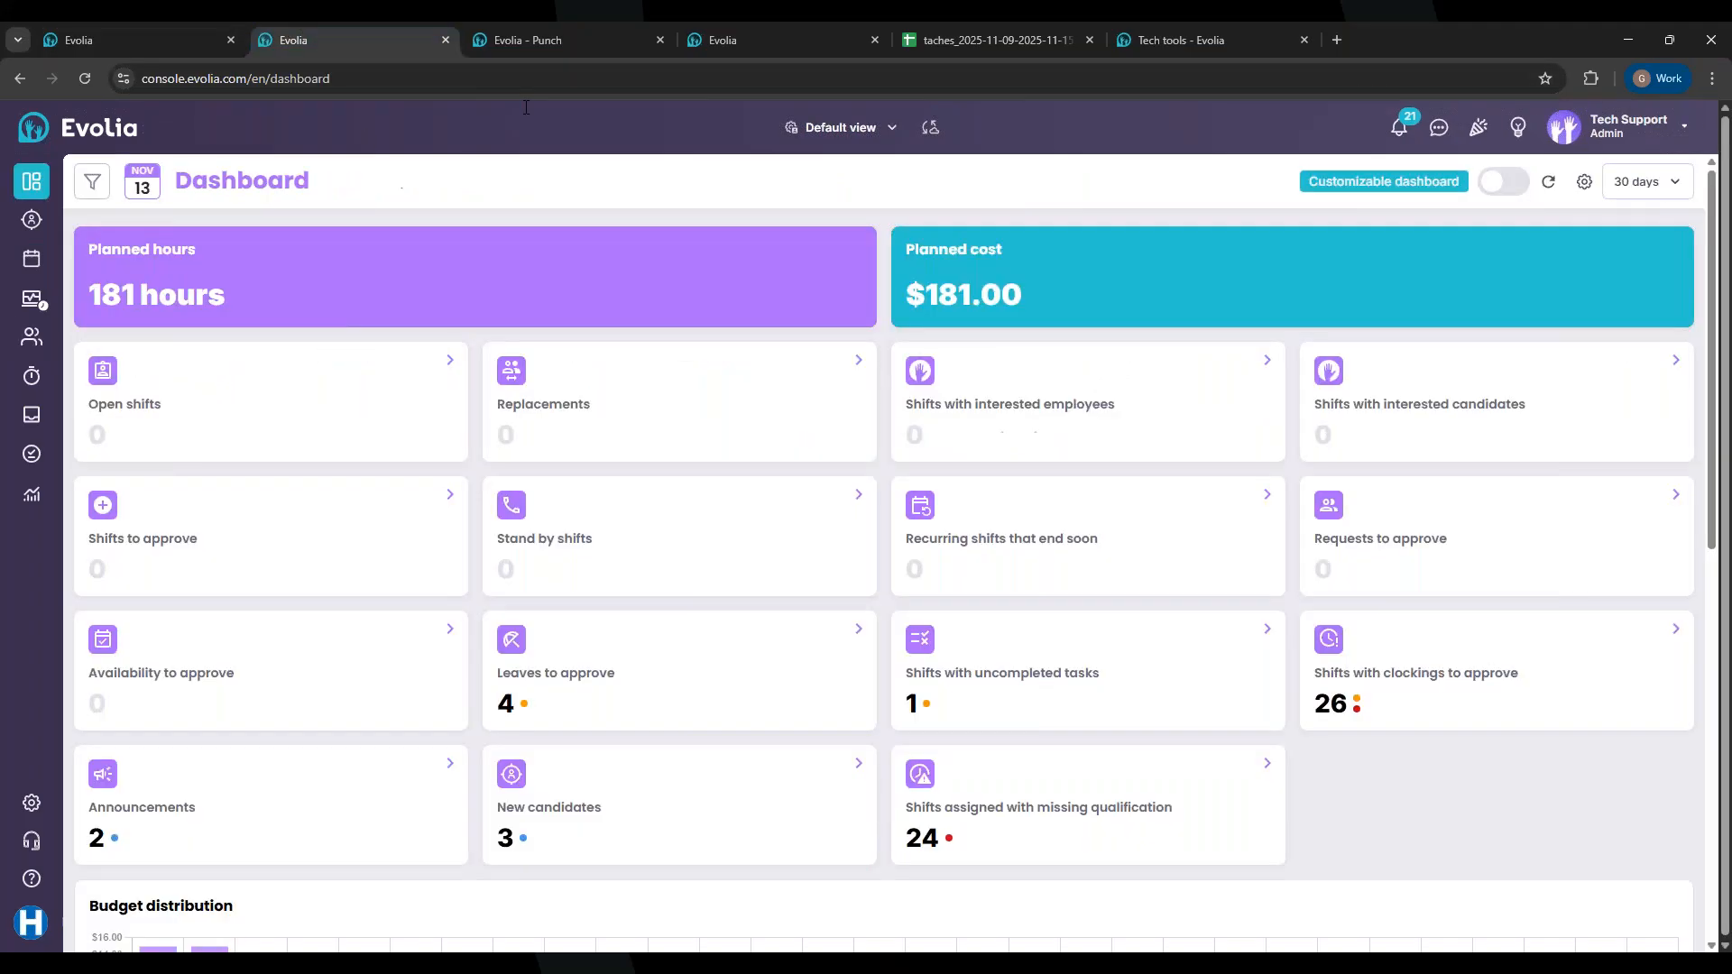
Step: Sign in to Evolia Punch with the employee's PIN
{"action": "left_click", "coordinate": [566, 38]}
{"action": "left_click", "coordinate": [993, 559]}
{"action": "left_click", "coordinate": [792, 630]}
{"action": "left_click", "coordinate": [1001, 555]}
{"action": "left_click", "coordinate": [761, 452]}
{"action": "right_click", "coordinate": [761, 452]}
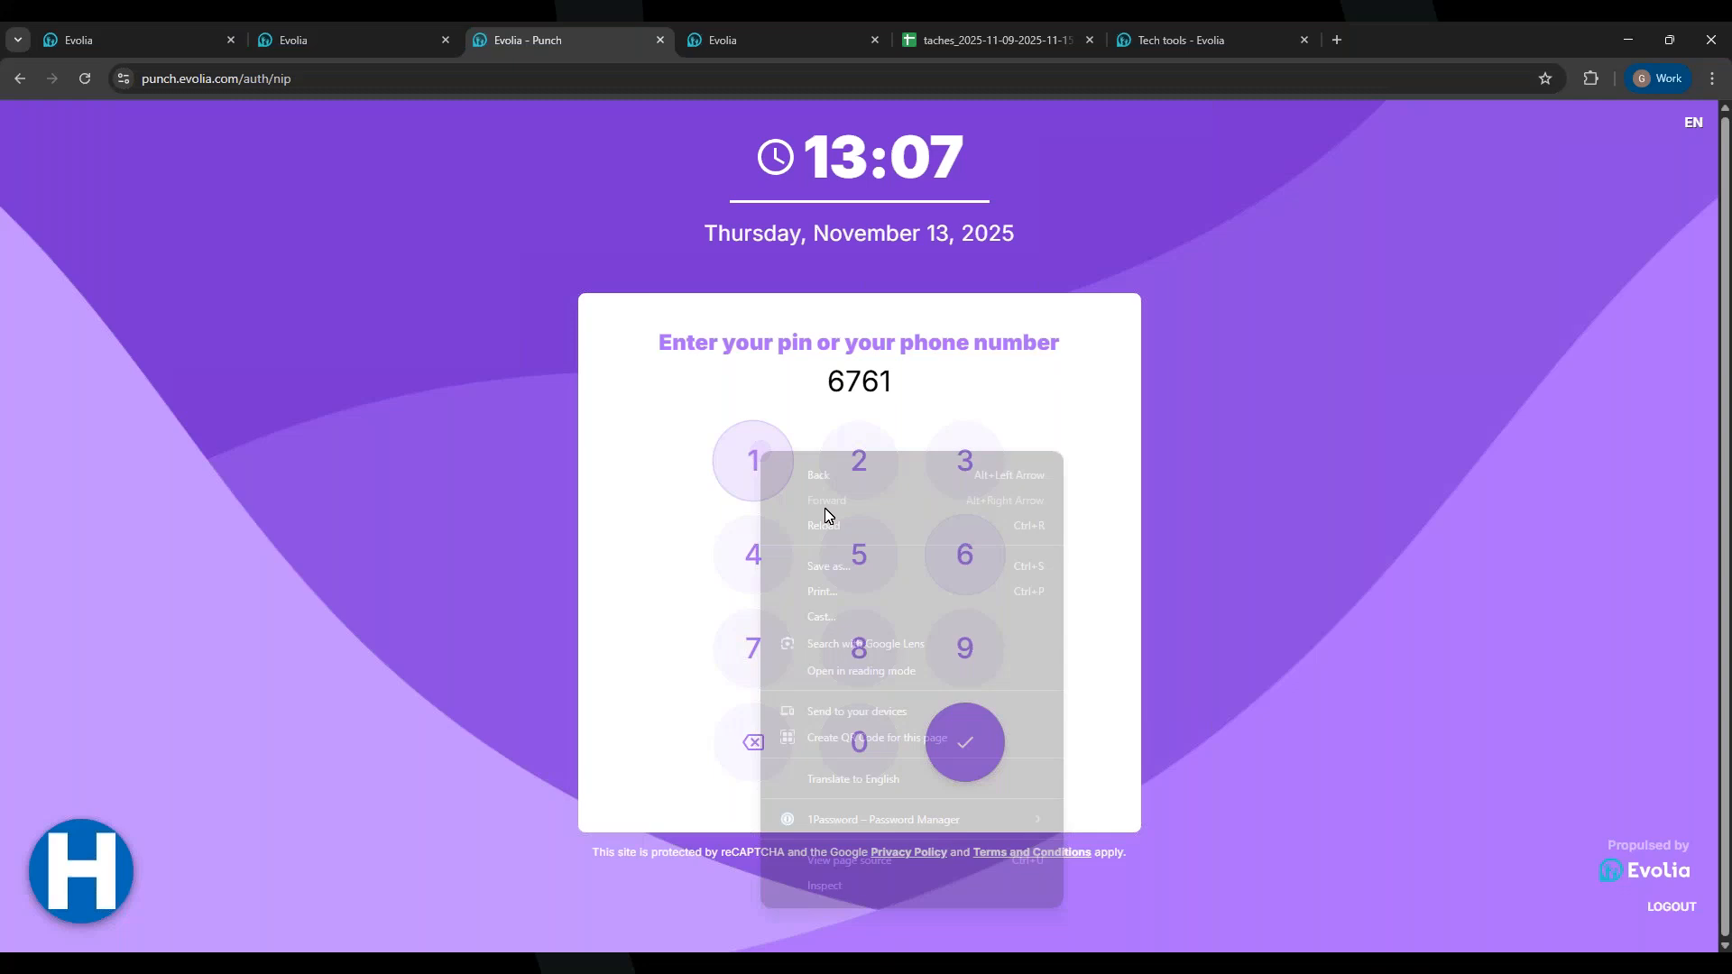
{"action": "right_click", "coordinate": [653, 501]}
{"action": "left_click", "coordinate": [656, 505]}
{"action": "left_click", "coordinate": [848, 558]}
{"action": "left_click", "coordinate": [979, 740]}
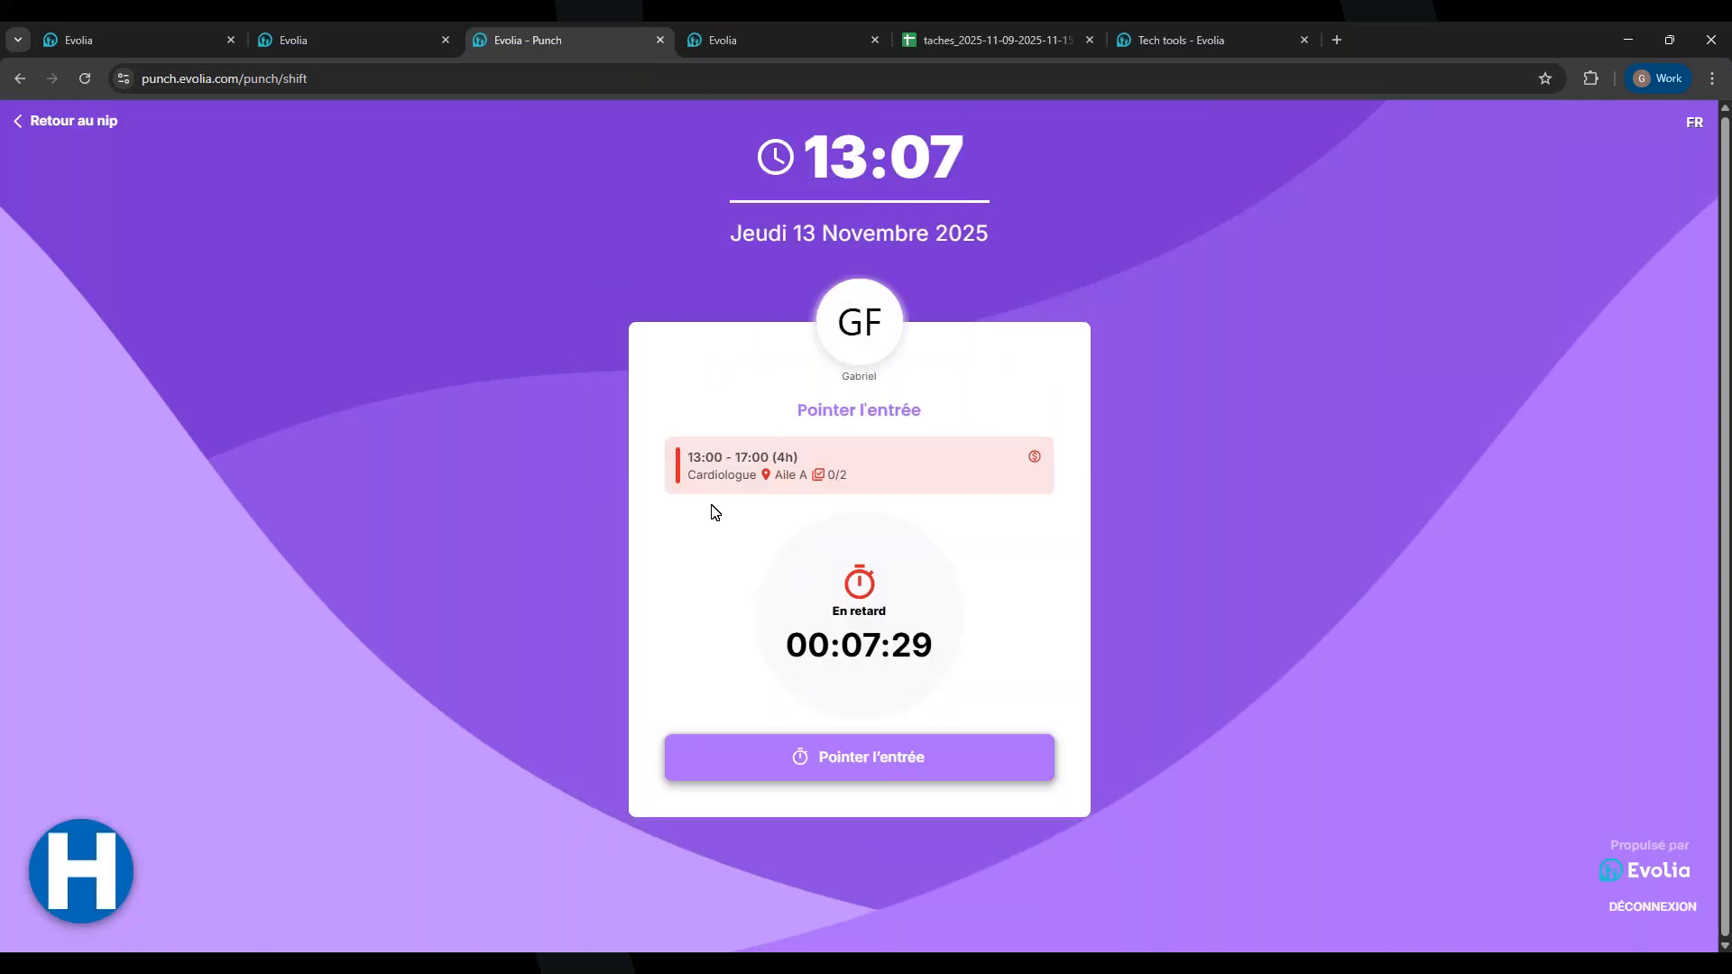
Step: Switch the punch page to English and clock in for the shift with an in photo
{"action": "left_click", "coordinate": [1679, 127]}
{"action": "left_click", "coordinate": [1670, 164]}
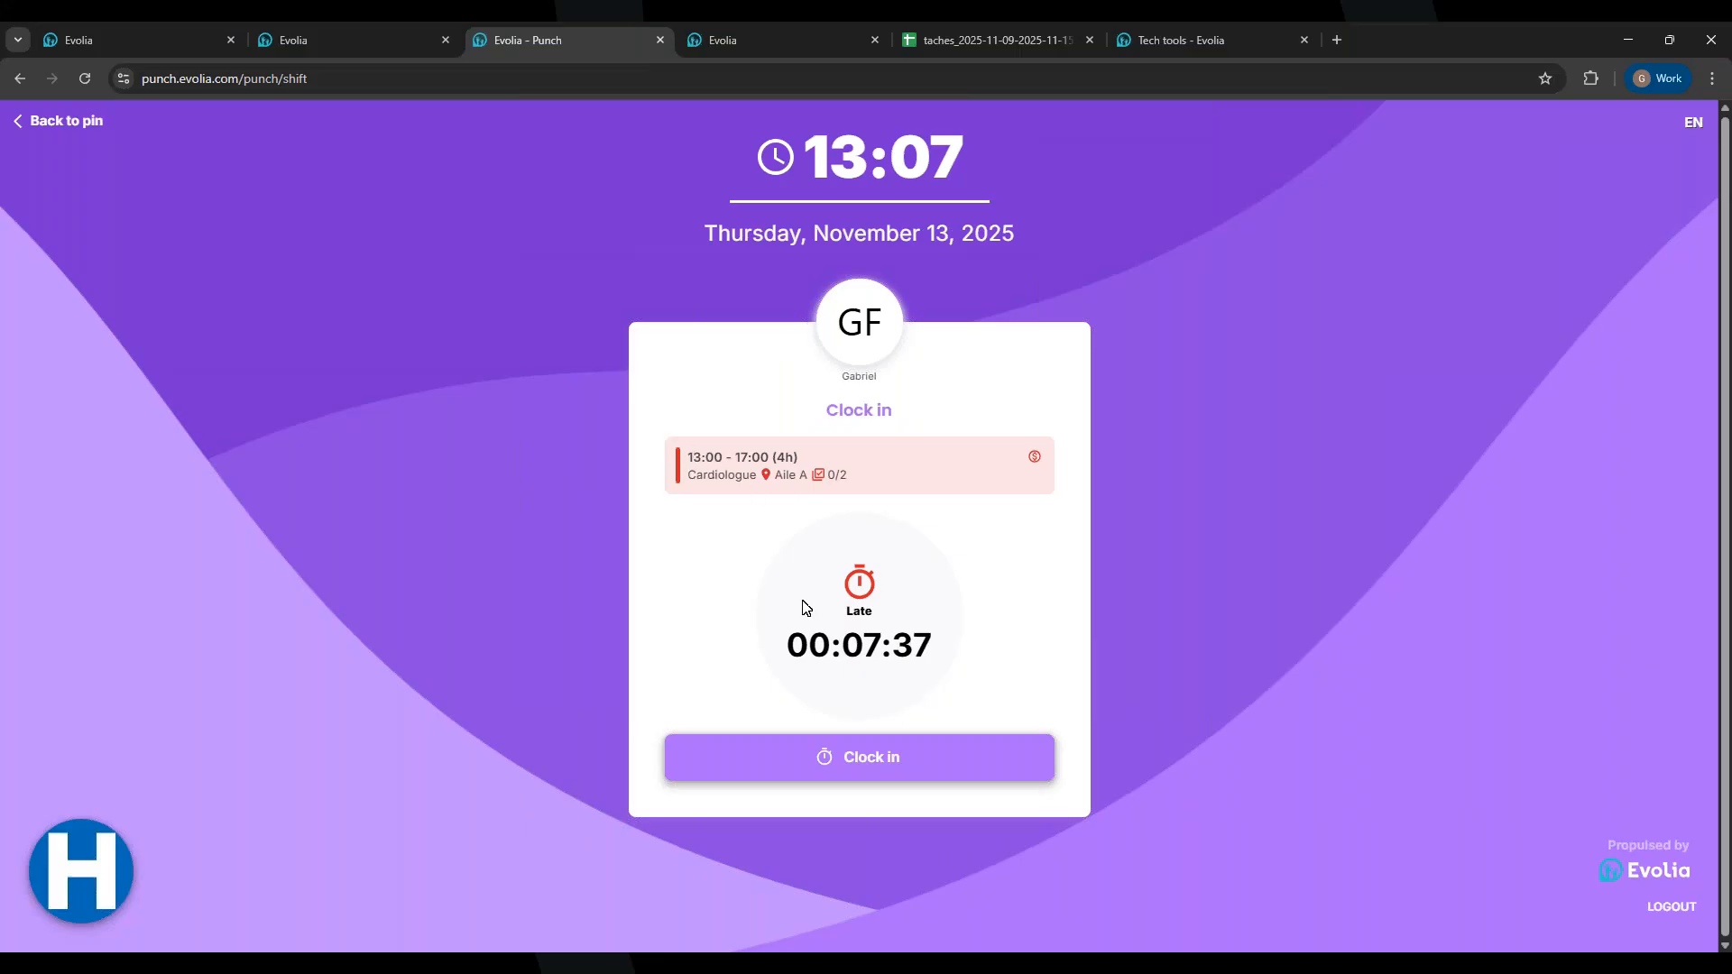
{"action": "left_click", "coordinate": [839, 766]}
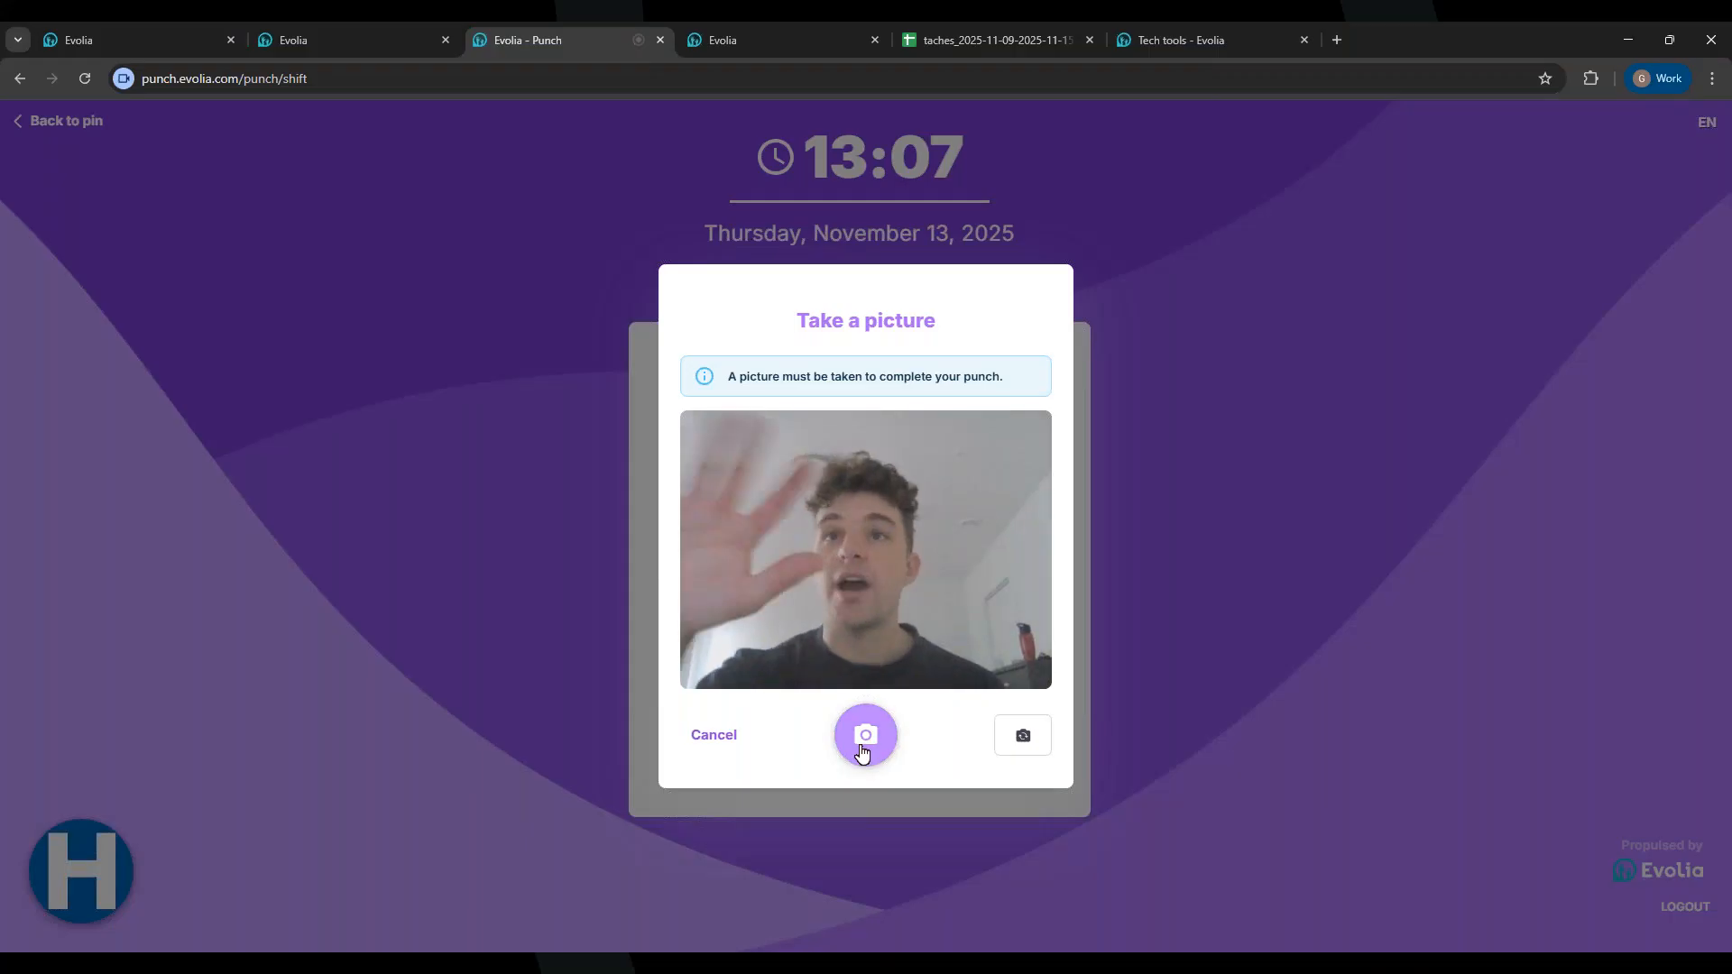
{"action": "right_click", "coordinate": [869, 713]}
{"action": "left_click", "coordinate": [869, 713]}
{"action": "left_click", "coordinate": [864, 732]}
{"action": "left_click", "coordinate": [842, 812]}
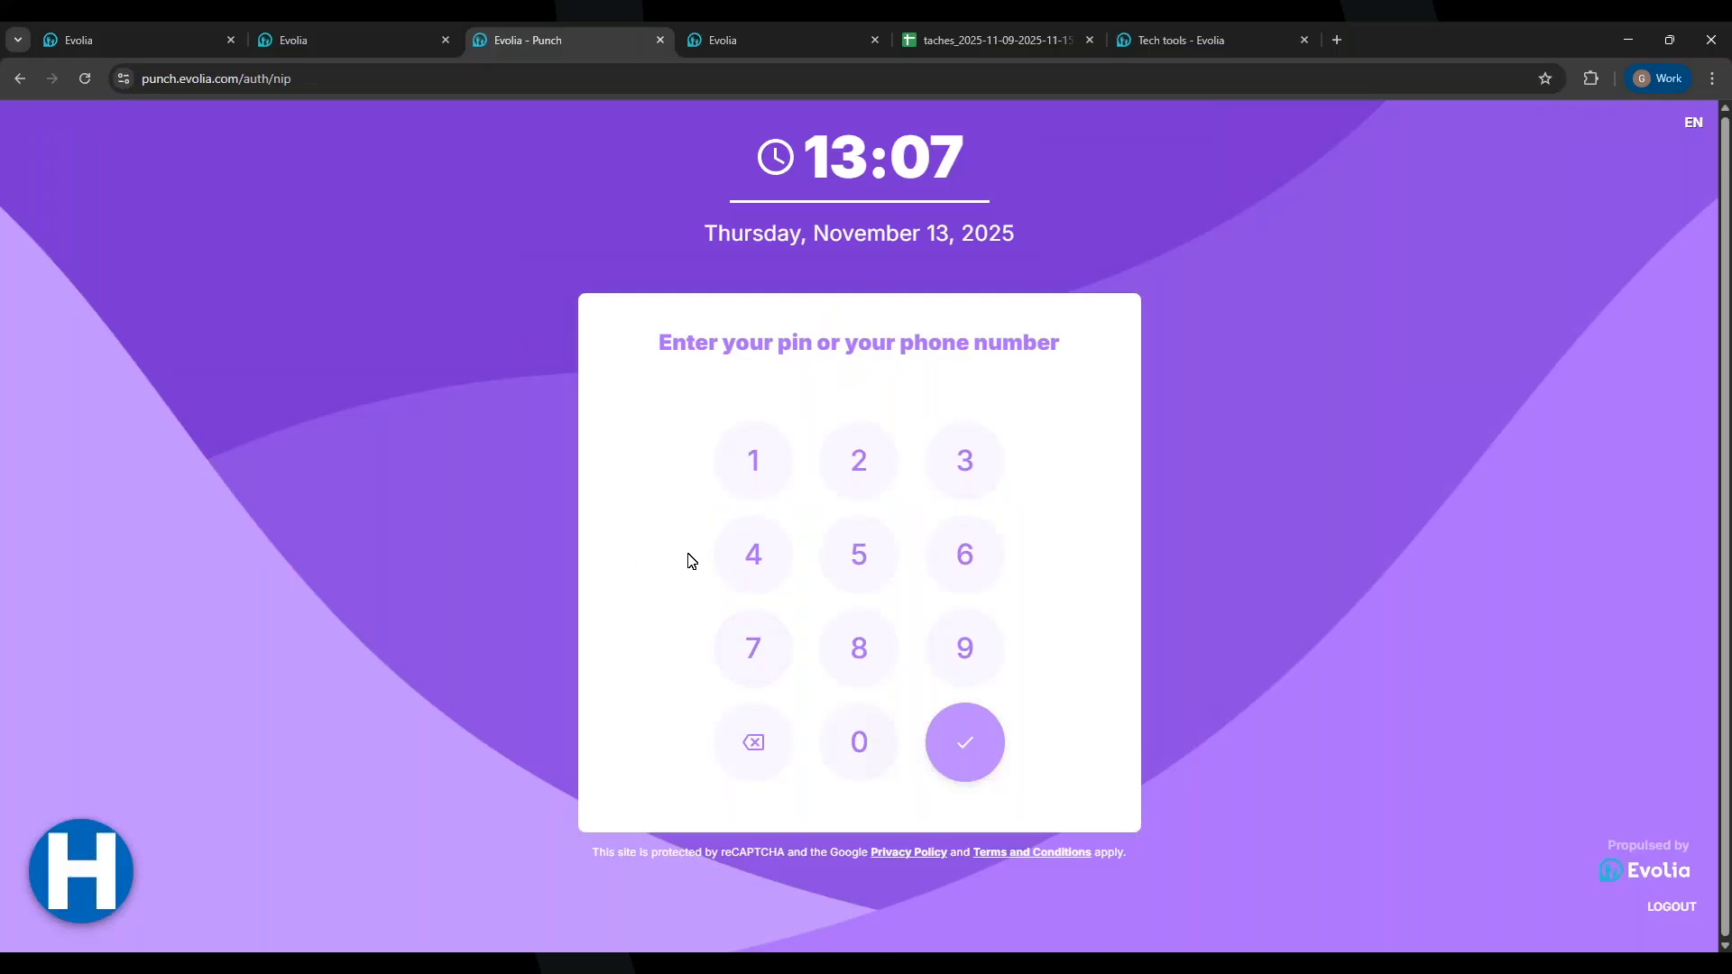
Step: Check the employee in the console, return to the PIN pad, and reload the punch page
{"action": "left_click", "coordinate": [45, 28]}
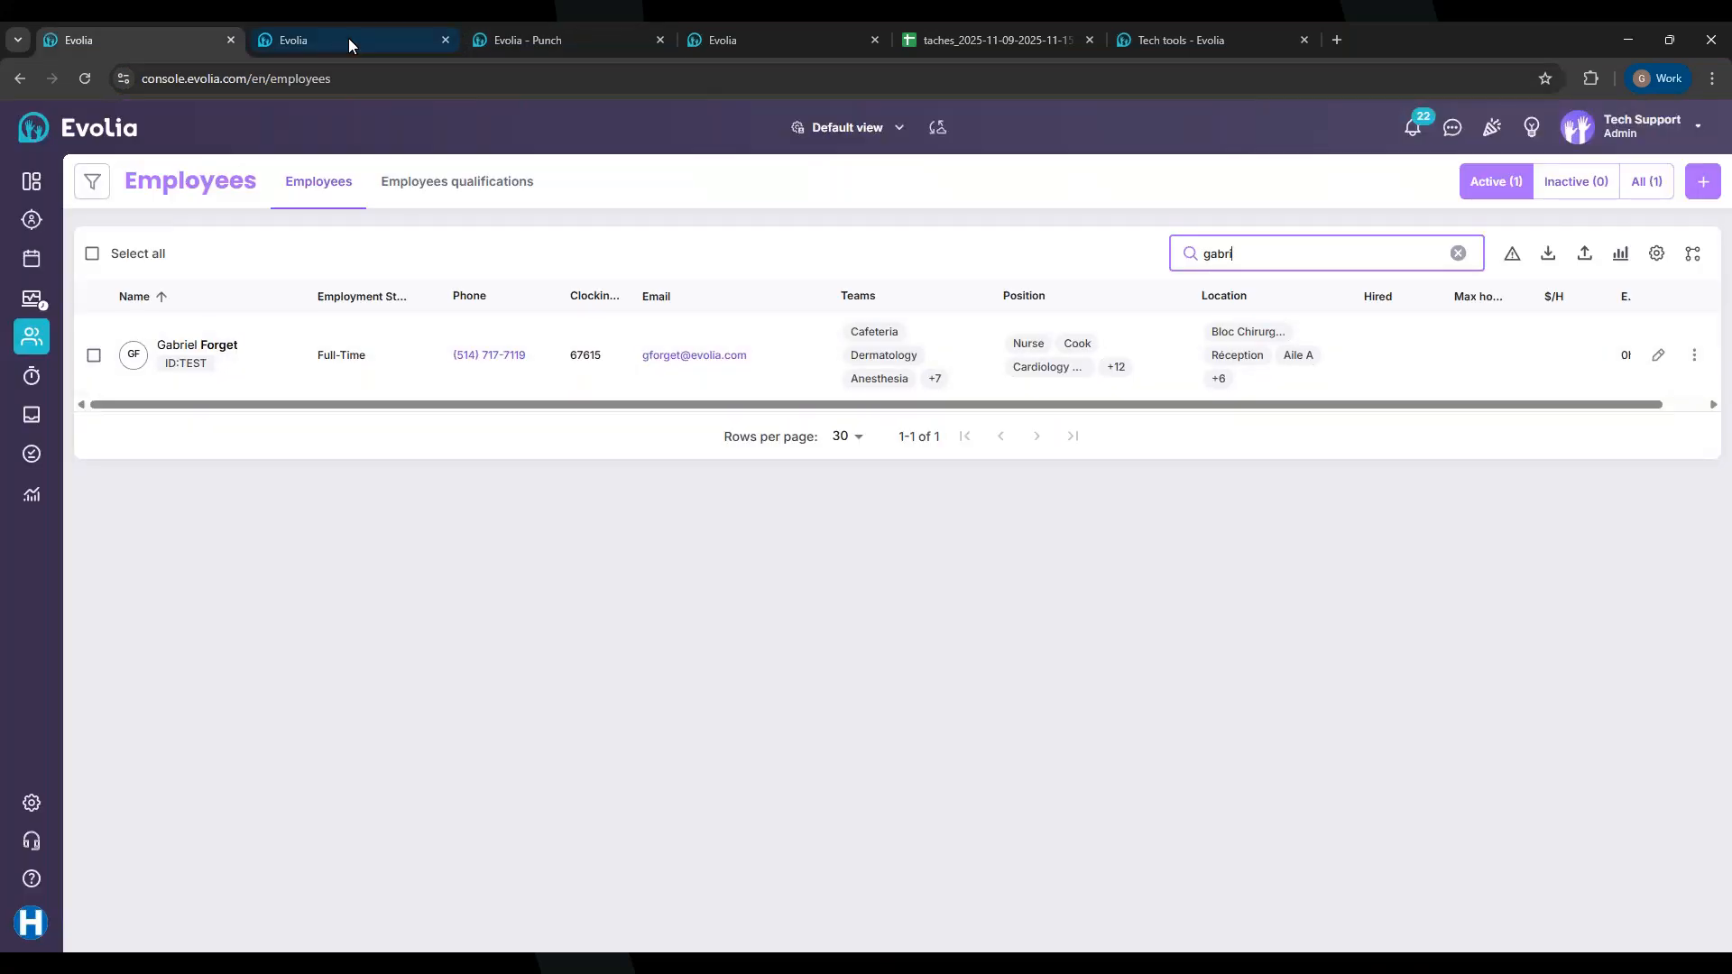
{"action": "left_click", "coordinate": [533, 28]}
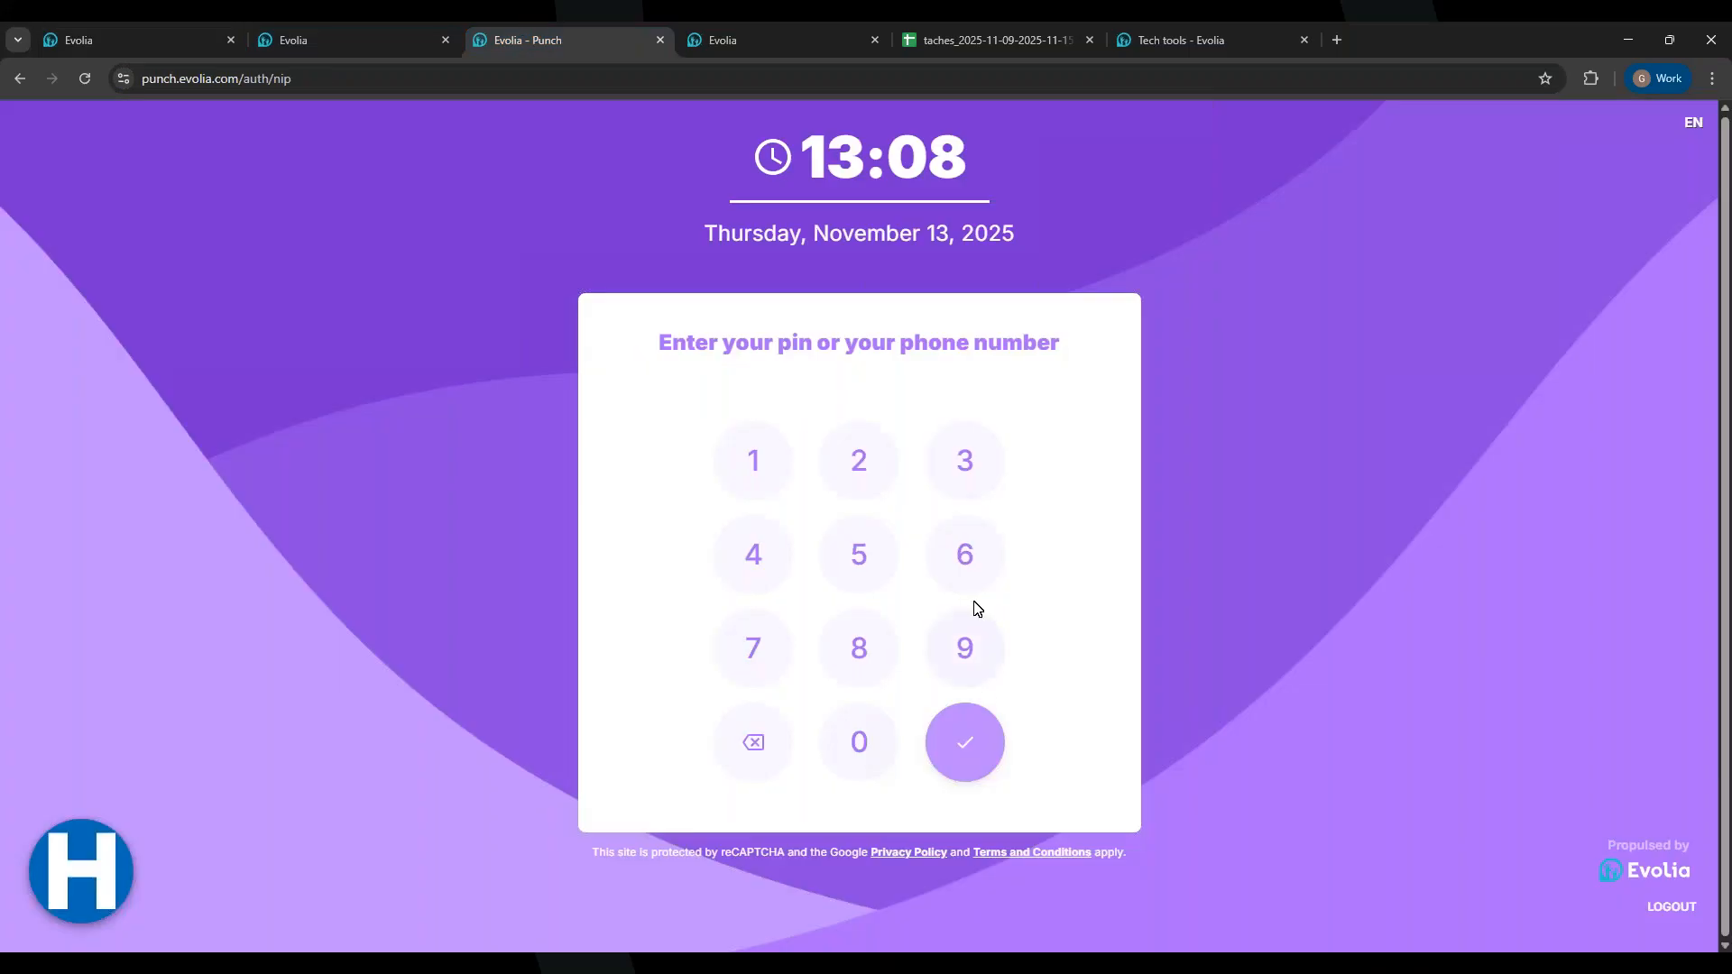
{"action": "left_click", "coordinate": [965, 563]}
{"action": "left_click", "coordinate": [755, 646]}
{"action": "left_click", "coordinate": [963, 578]}
{"action": "left_click", "coordinate": [756, 472]}
{"action": "right_click", "coordinate": [758, 474]}
{"action": "left_click", "coordinate": [855, 546]}
Step: Clear the wrong digit, re-enter the employee's full PIN, and submit it
{"action": "left_click", "coordinate": [840, 547]}
{"action": "left_click", "coordinate": [761, 728]}
{"action": "left_click", "coordinate": [948, 567]}
{"action": "left_click", "coordinate": [762, 646]}
{"action": "left_click", "coordinate": [959, 561]}
{"action": "left_click", "coordinate": [762, 464]}
{"action": "left_click", "coordinate": [834, 541]}
{"action": "left_click", "coordinate": [973, 763]}
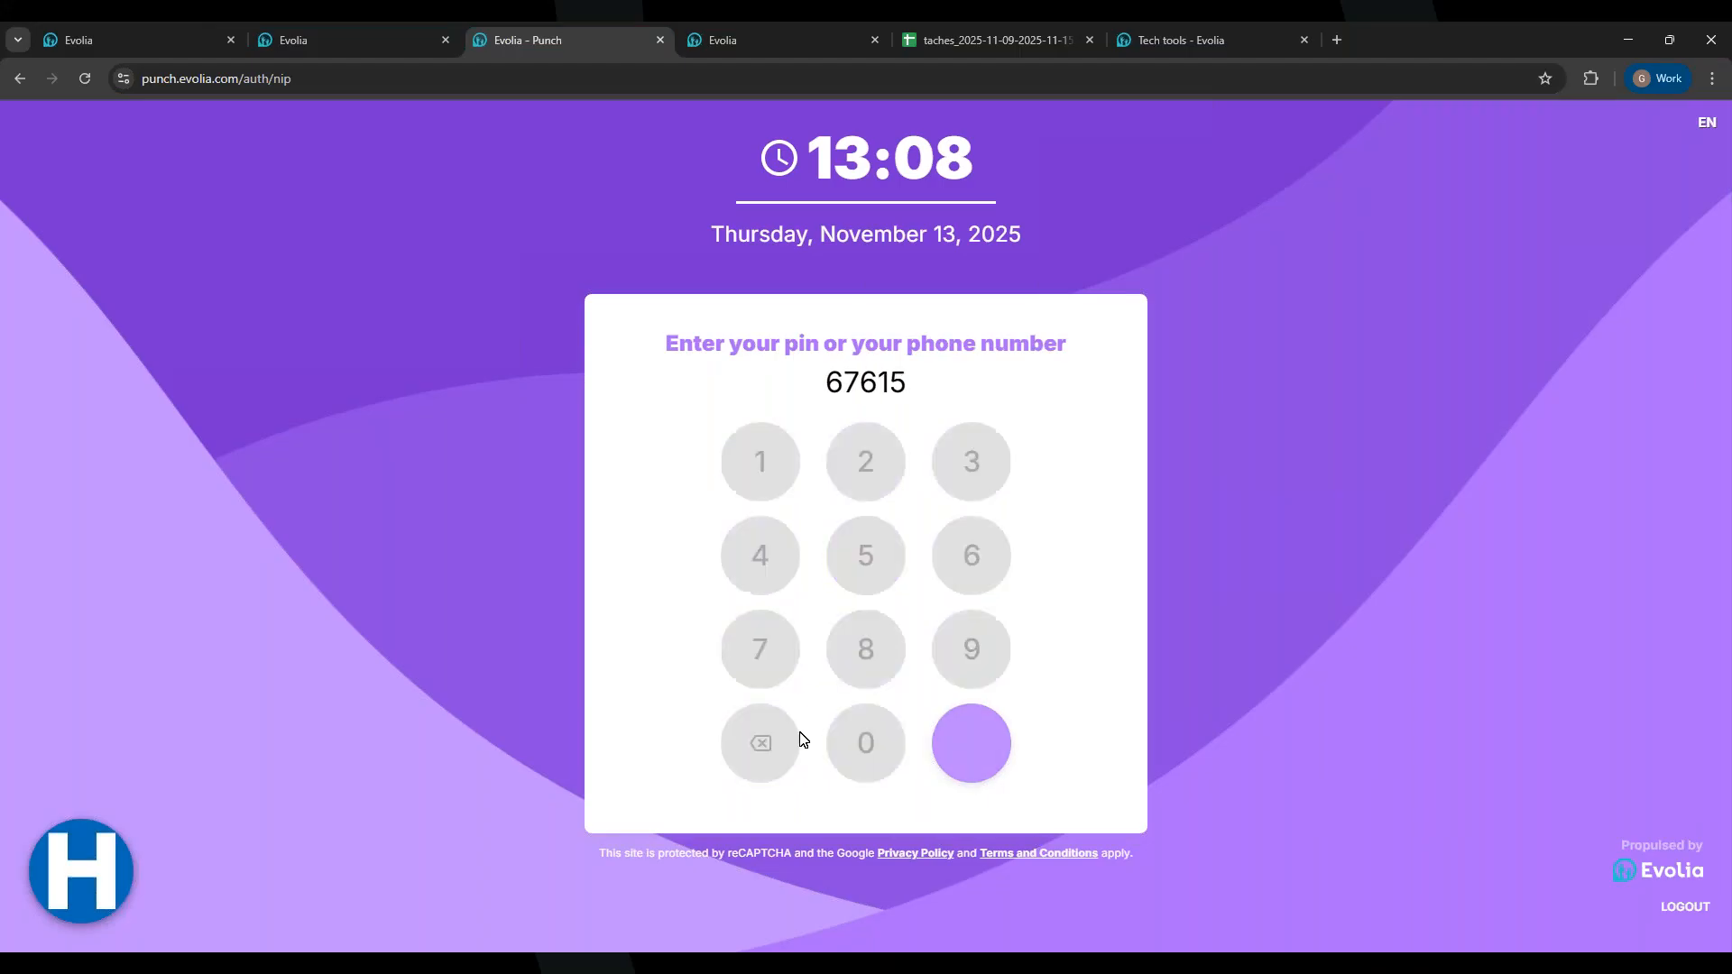
Step: In English, complete Broom the floor with a 45-minute duration and a manager note
{"action": "scroll", "coordinate": [811, 625], "scroll_direction": "down", "scroll_amount": 1}
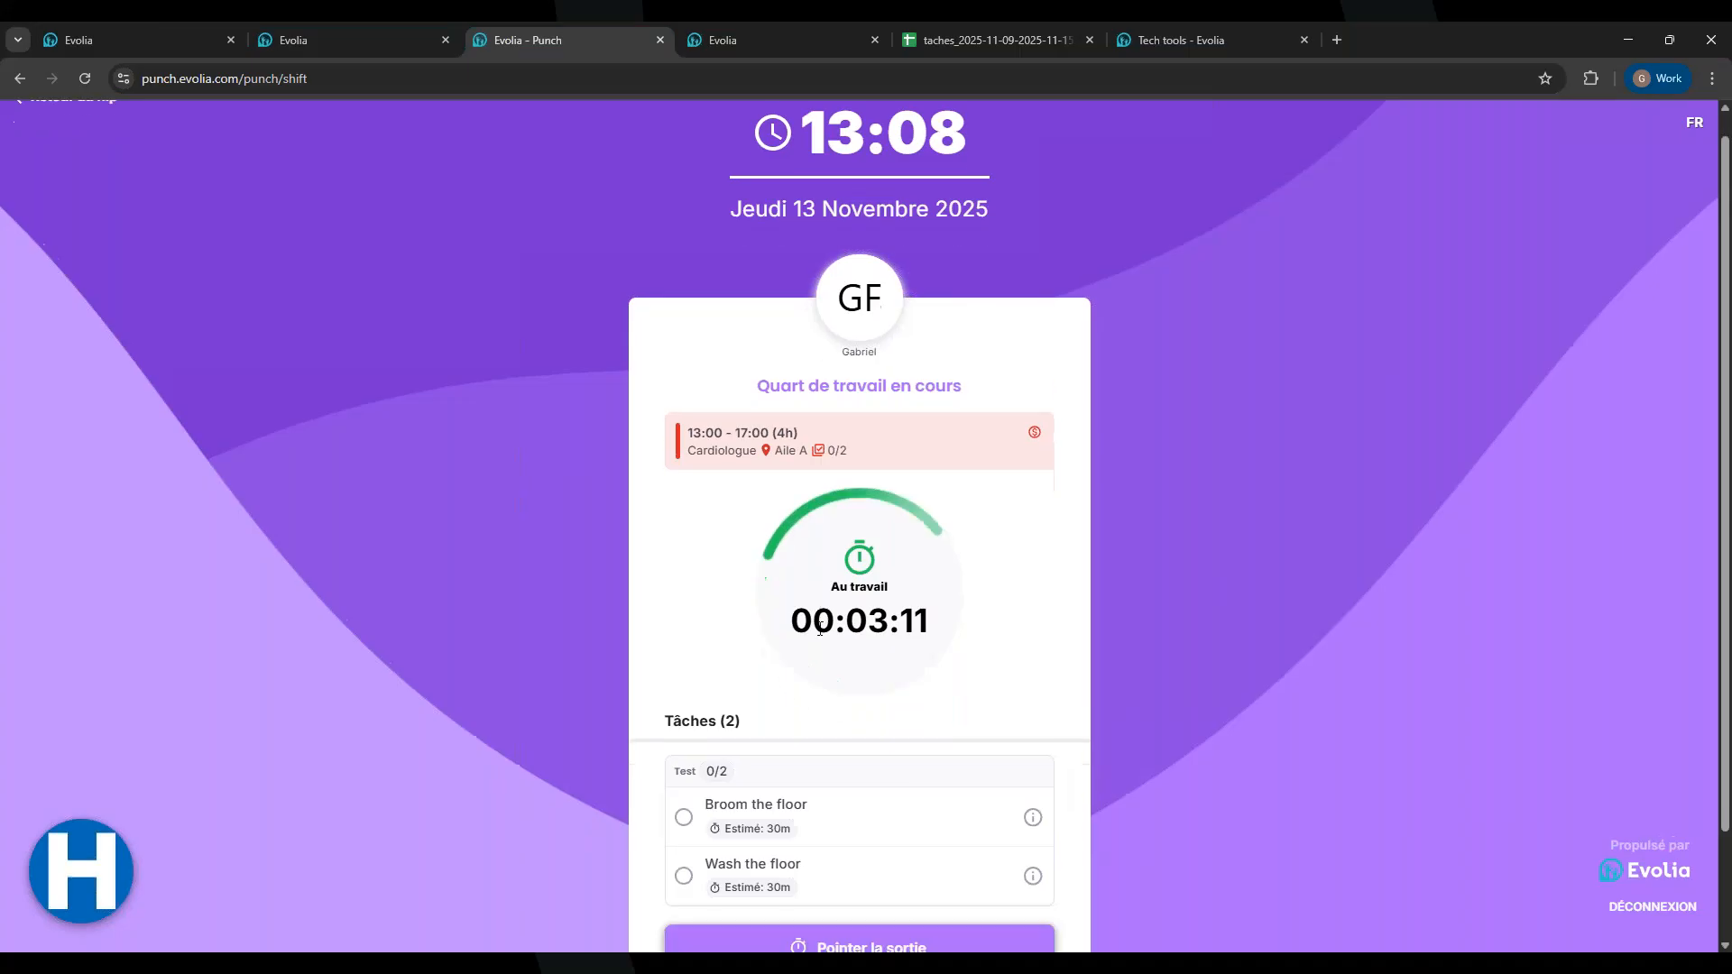
{"action": "left_click", "coordinate": [1692, 134]}
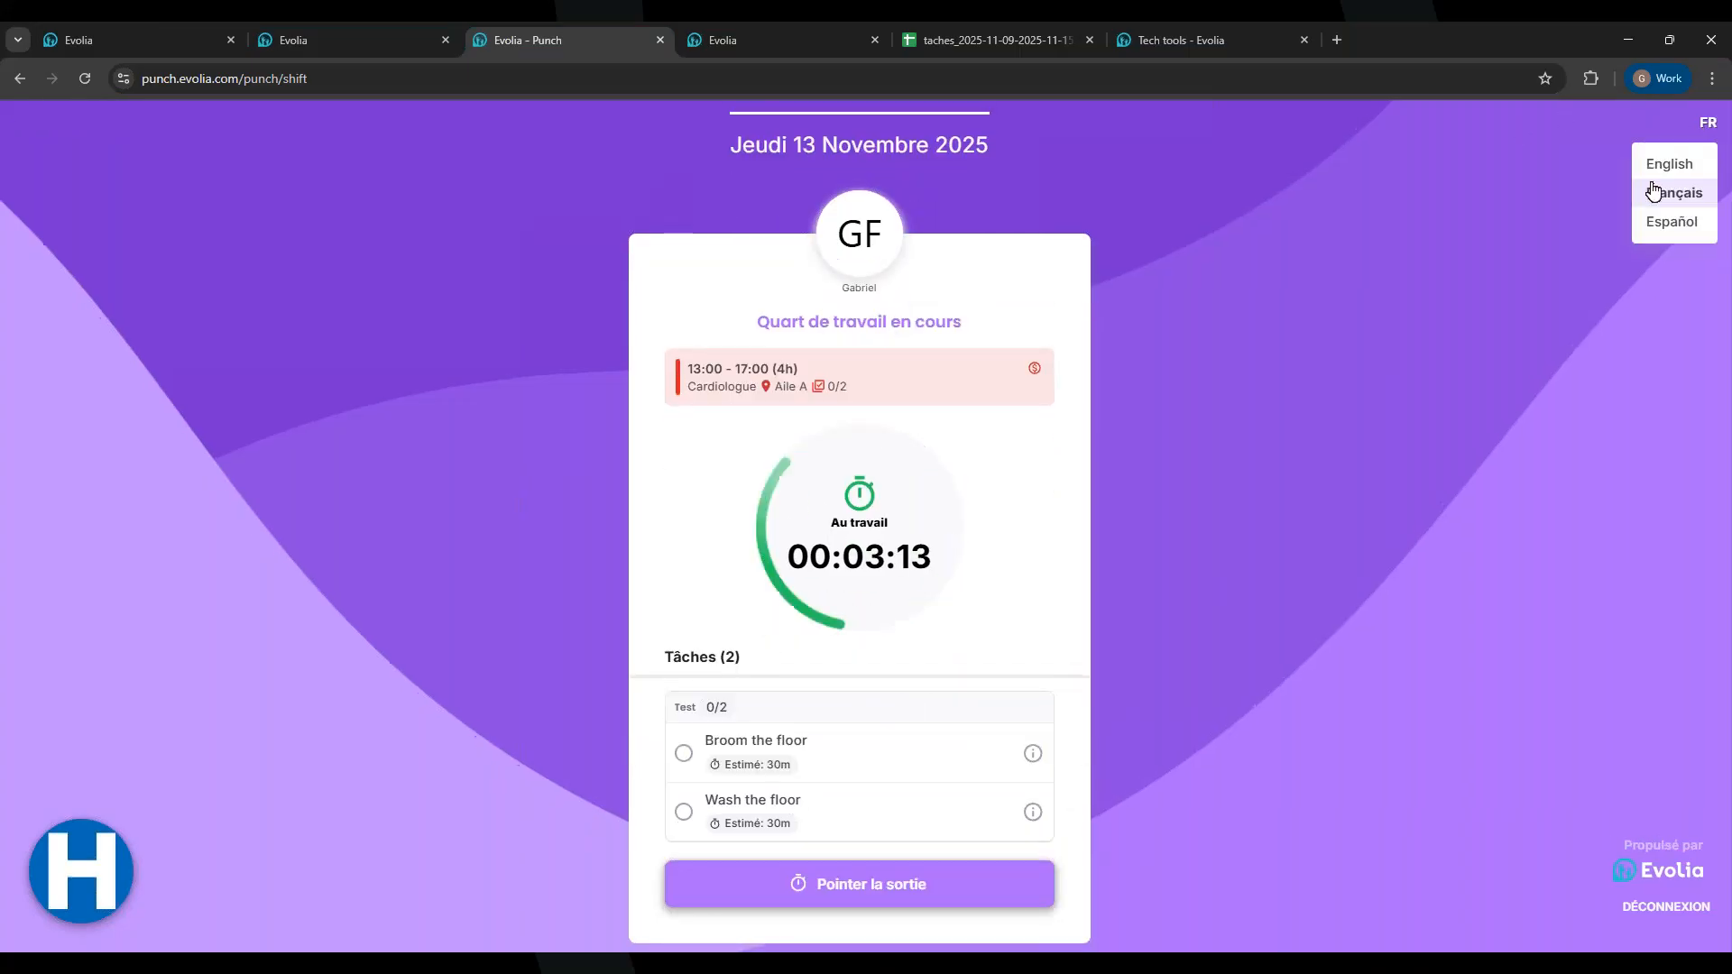
{"action": "left_click", "coordinate": [1677, 166]}
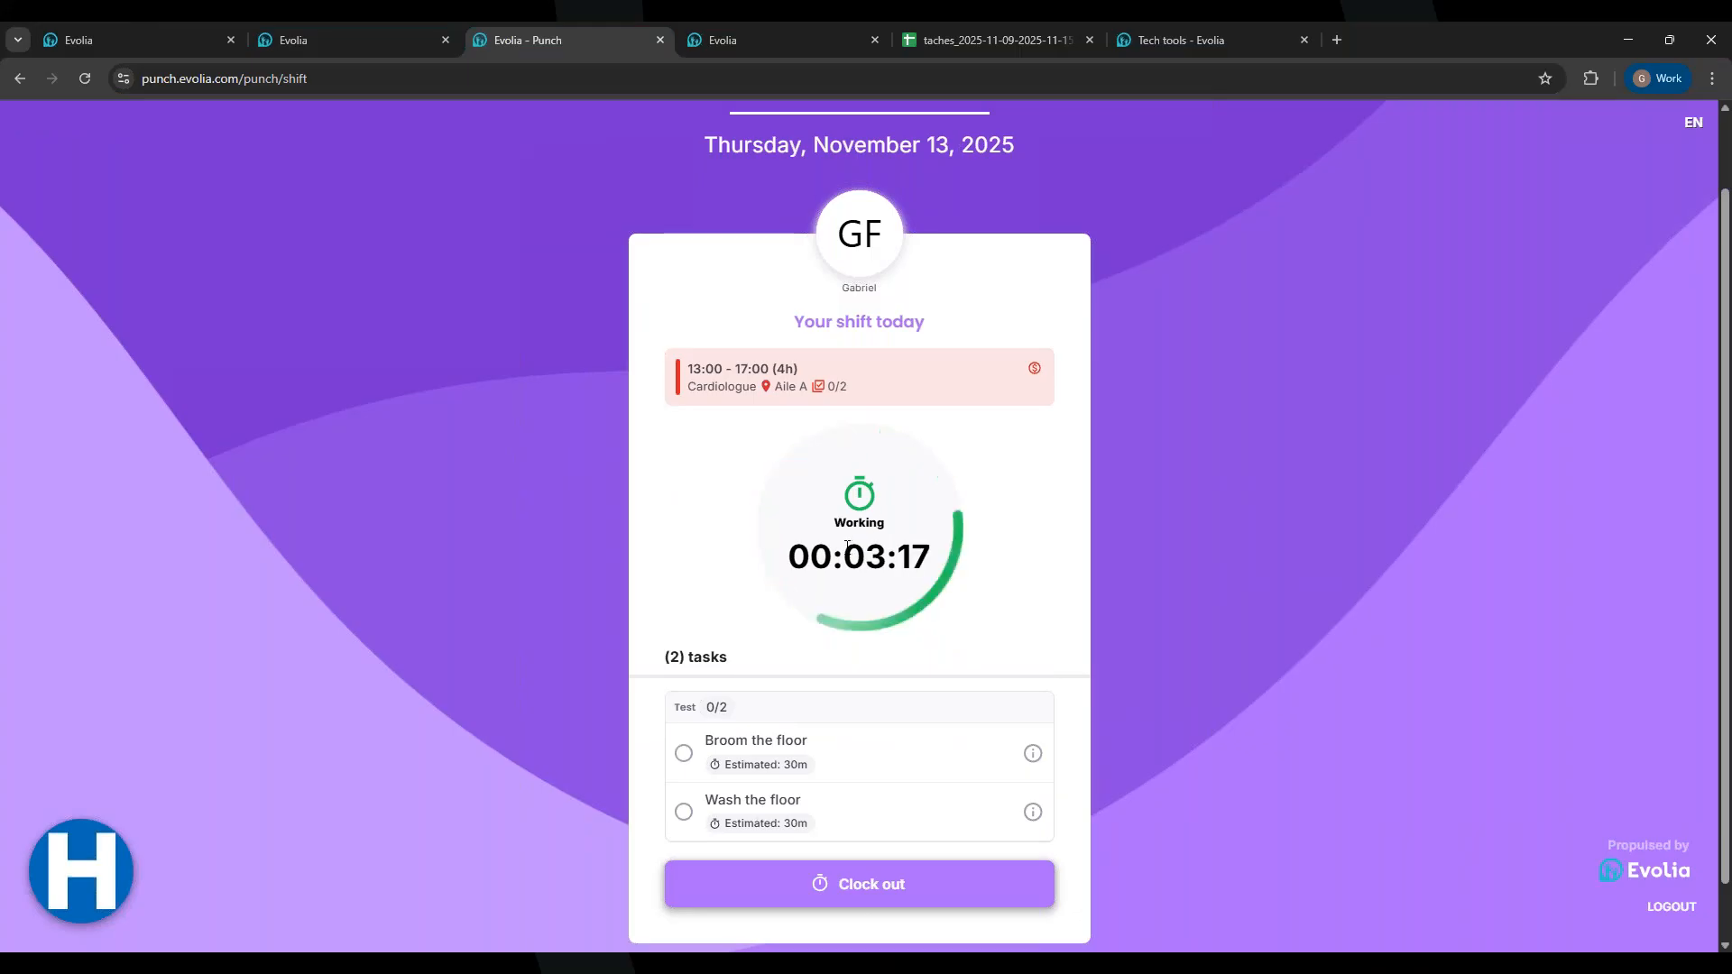
{"action": "left_click", "coordinate": [681, 754]}
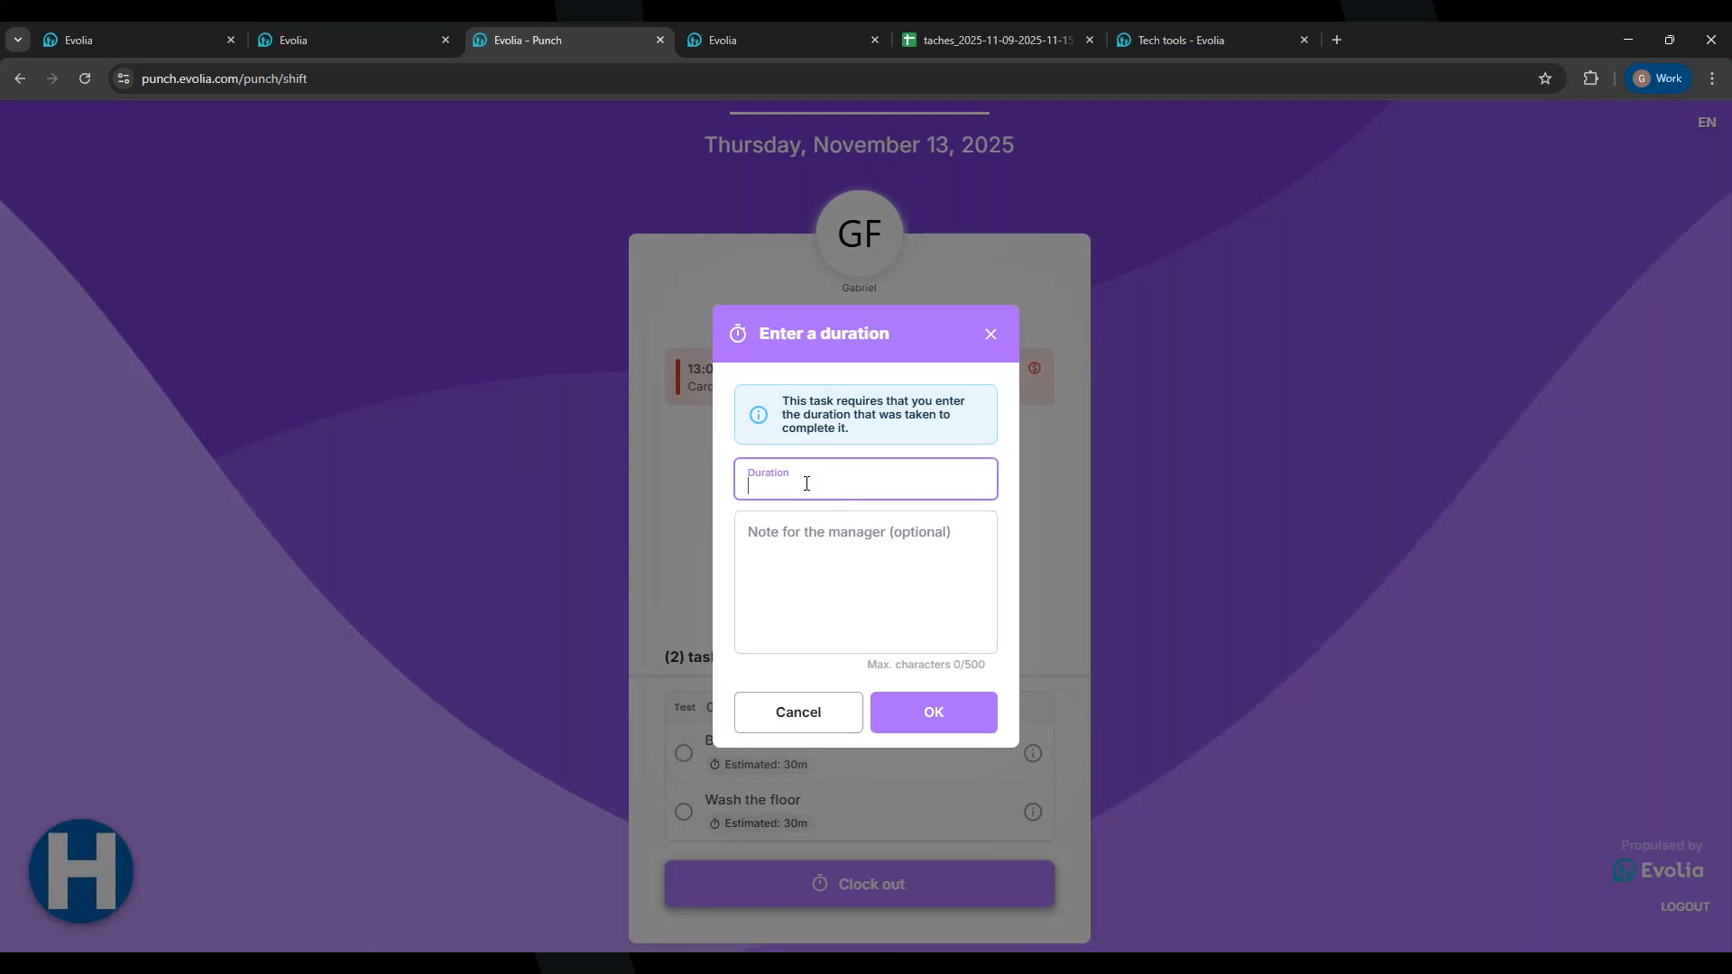
{"action": "left_click", "coordinate": [782, 541]}
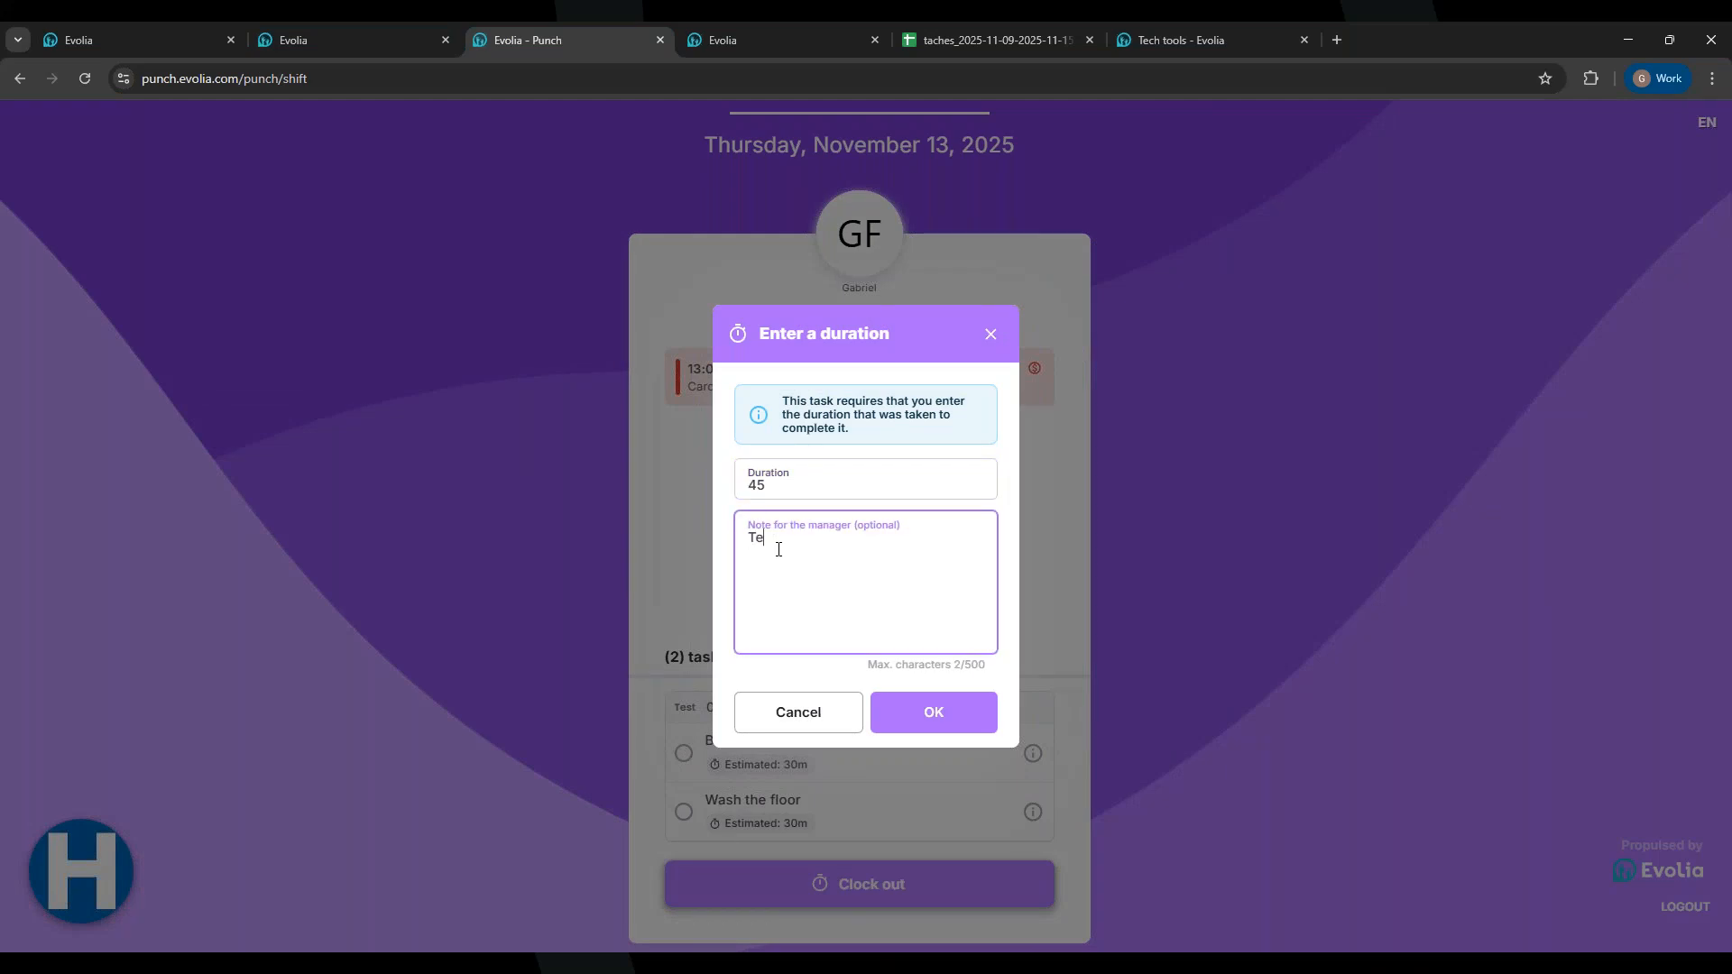
{"action": "left_click", "coordinate": [928, 718]}
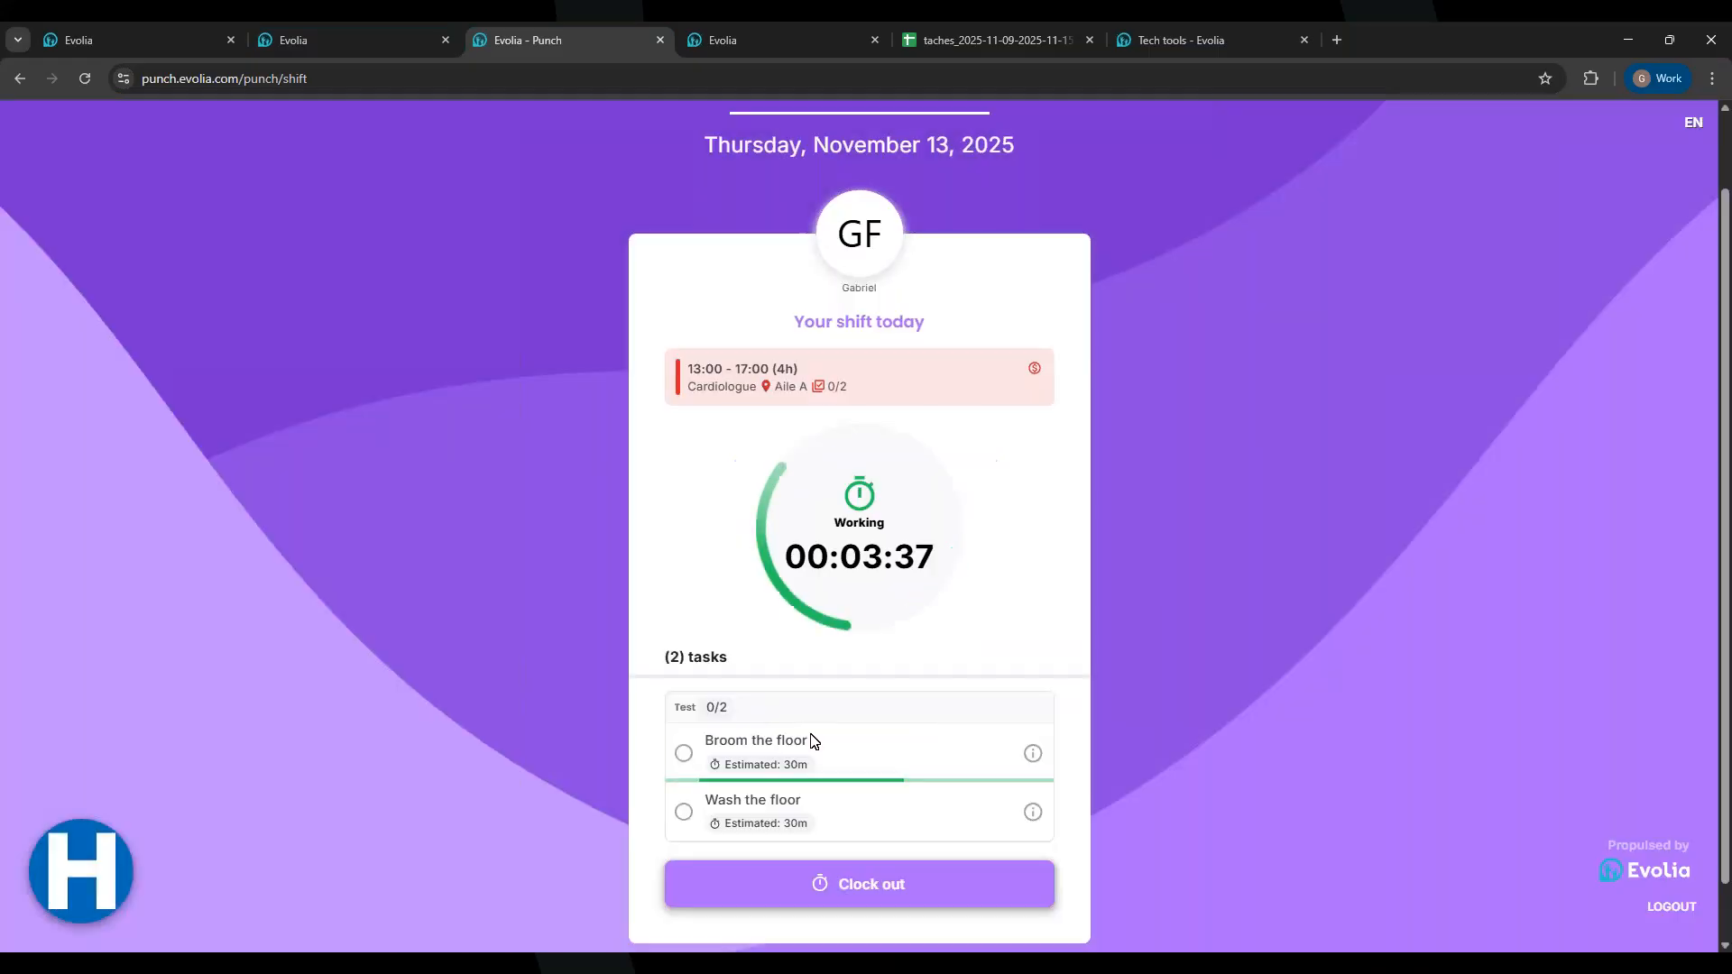
{"action": "scroll", "coordinate": [812, 735], "scroll_direction": "up", "scroll_amount": 1}
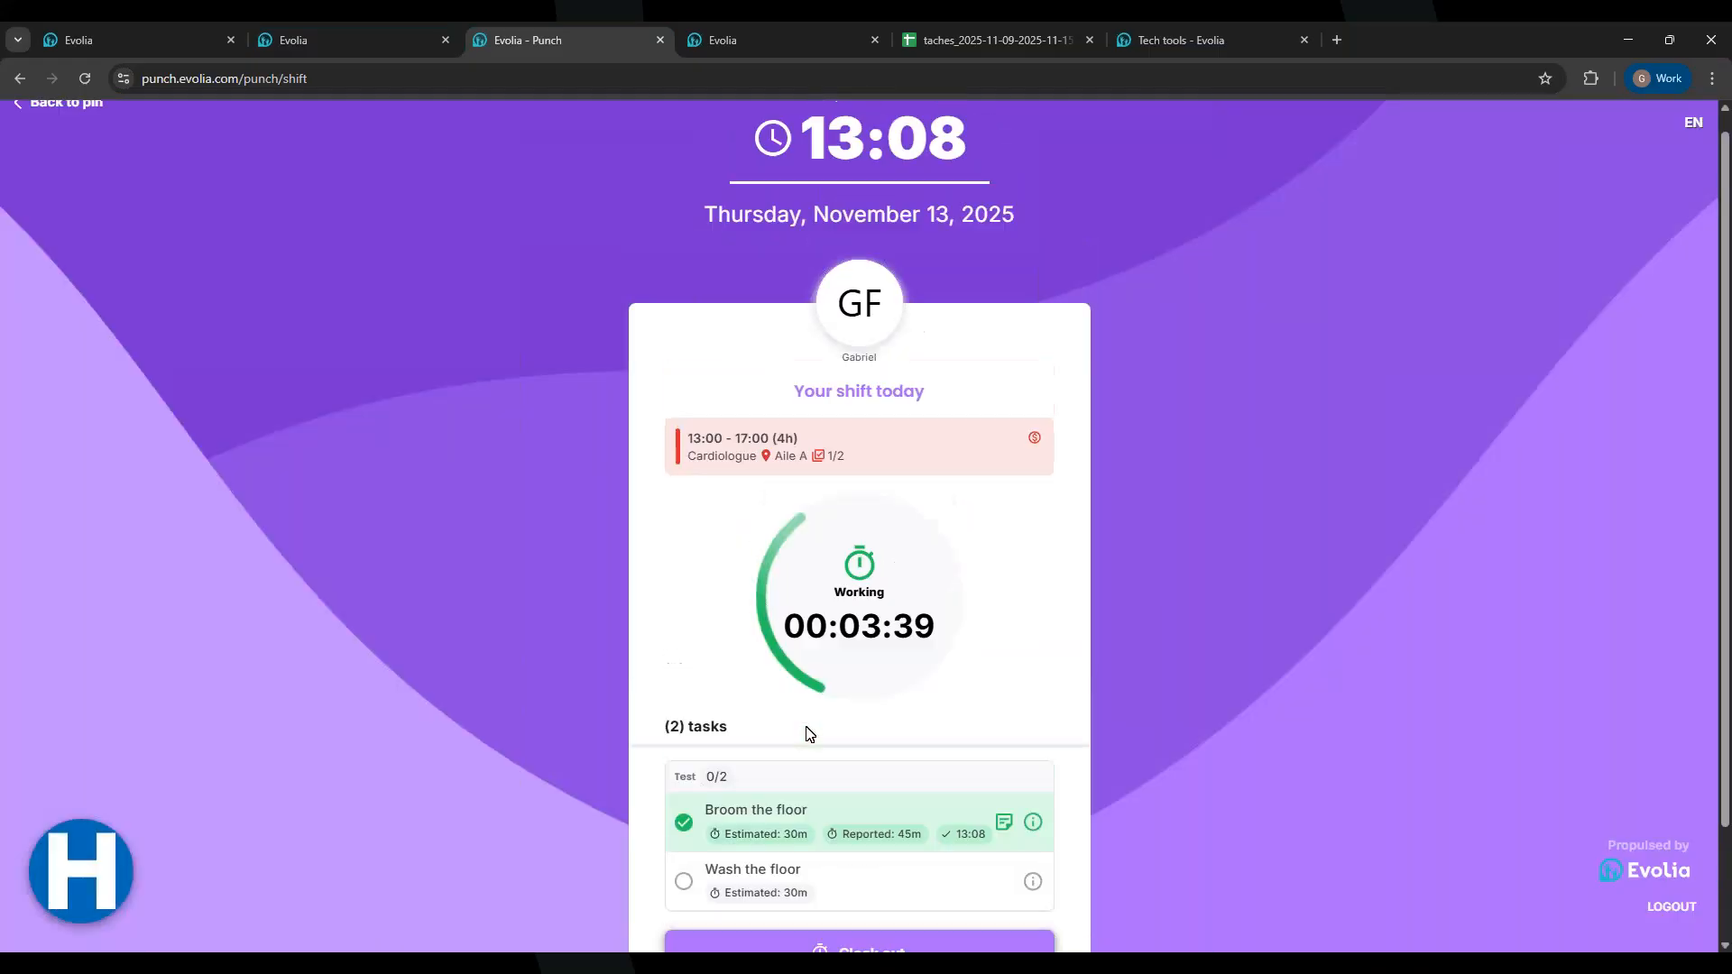
{"action": "scroll", "coordinate": [747, 534], "scroll_direction": "down", "scroll_amount": 2}
{"action": "scroll", "coordinate": [754, 530], "scroll_direction": "up", "scroll_amount": 2}
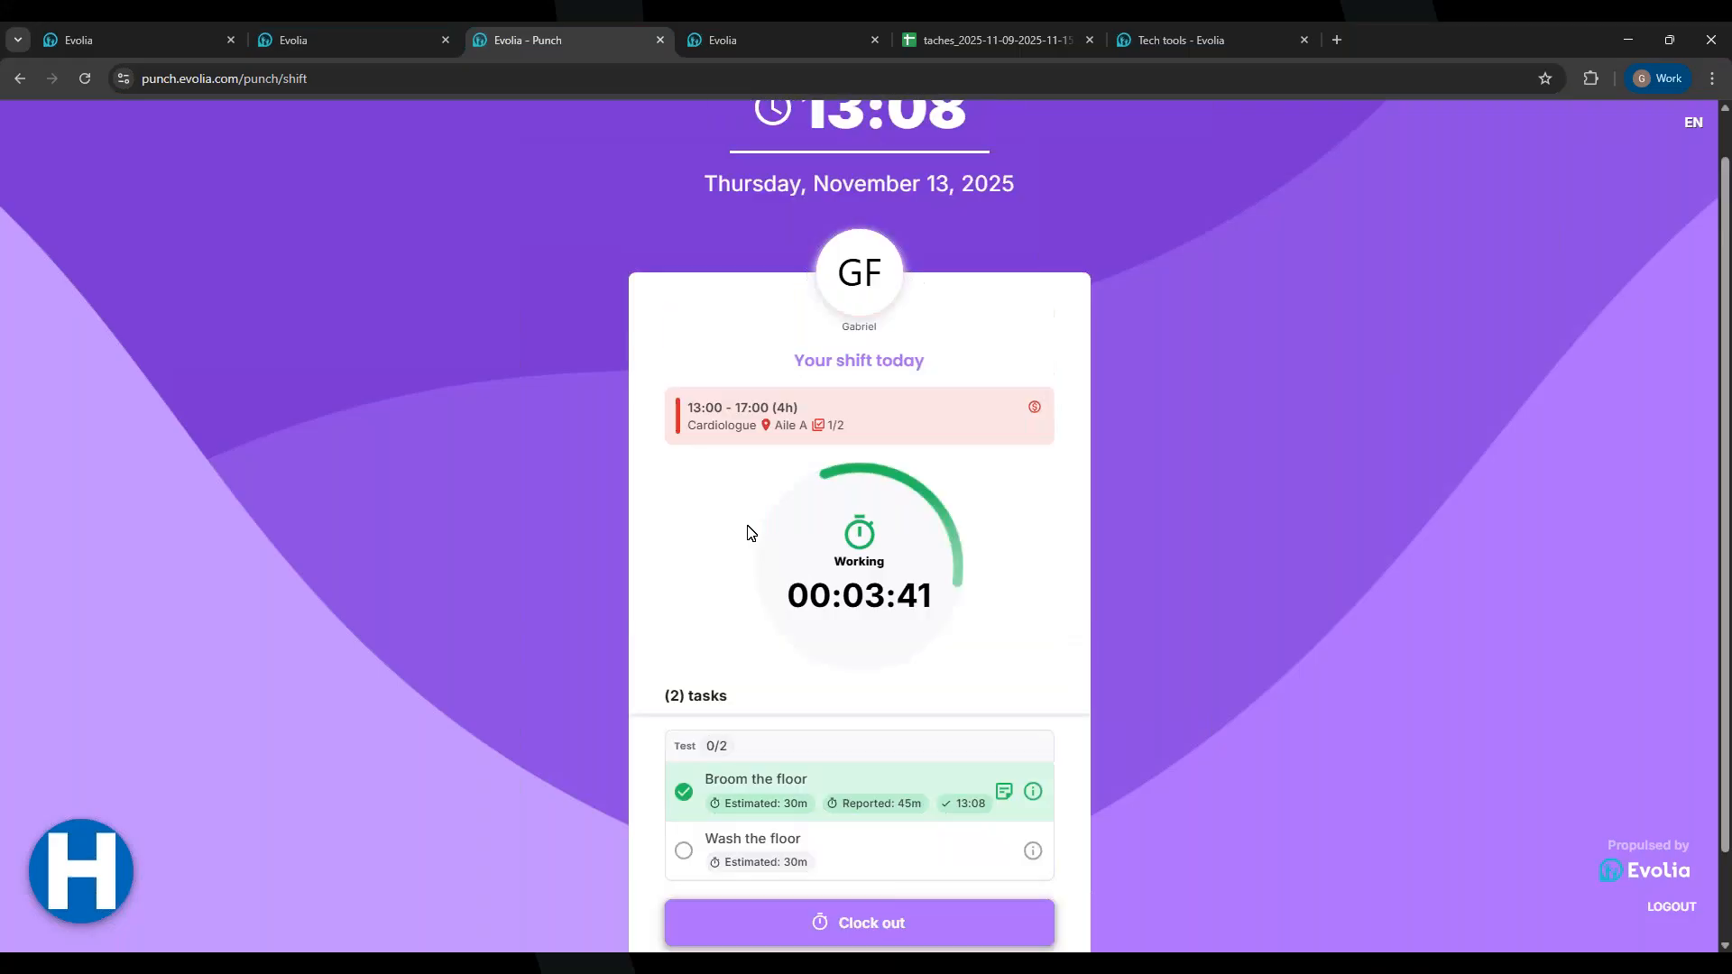
Step: Go back to the PIN screen and sign in again with the employee's PIN
{"action": "left_click", "coordinate": [53, 121]}
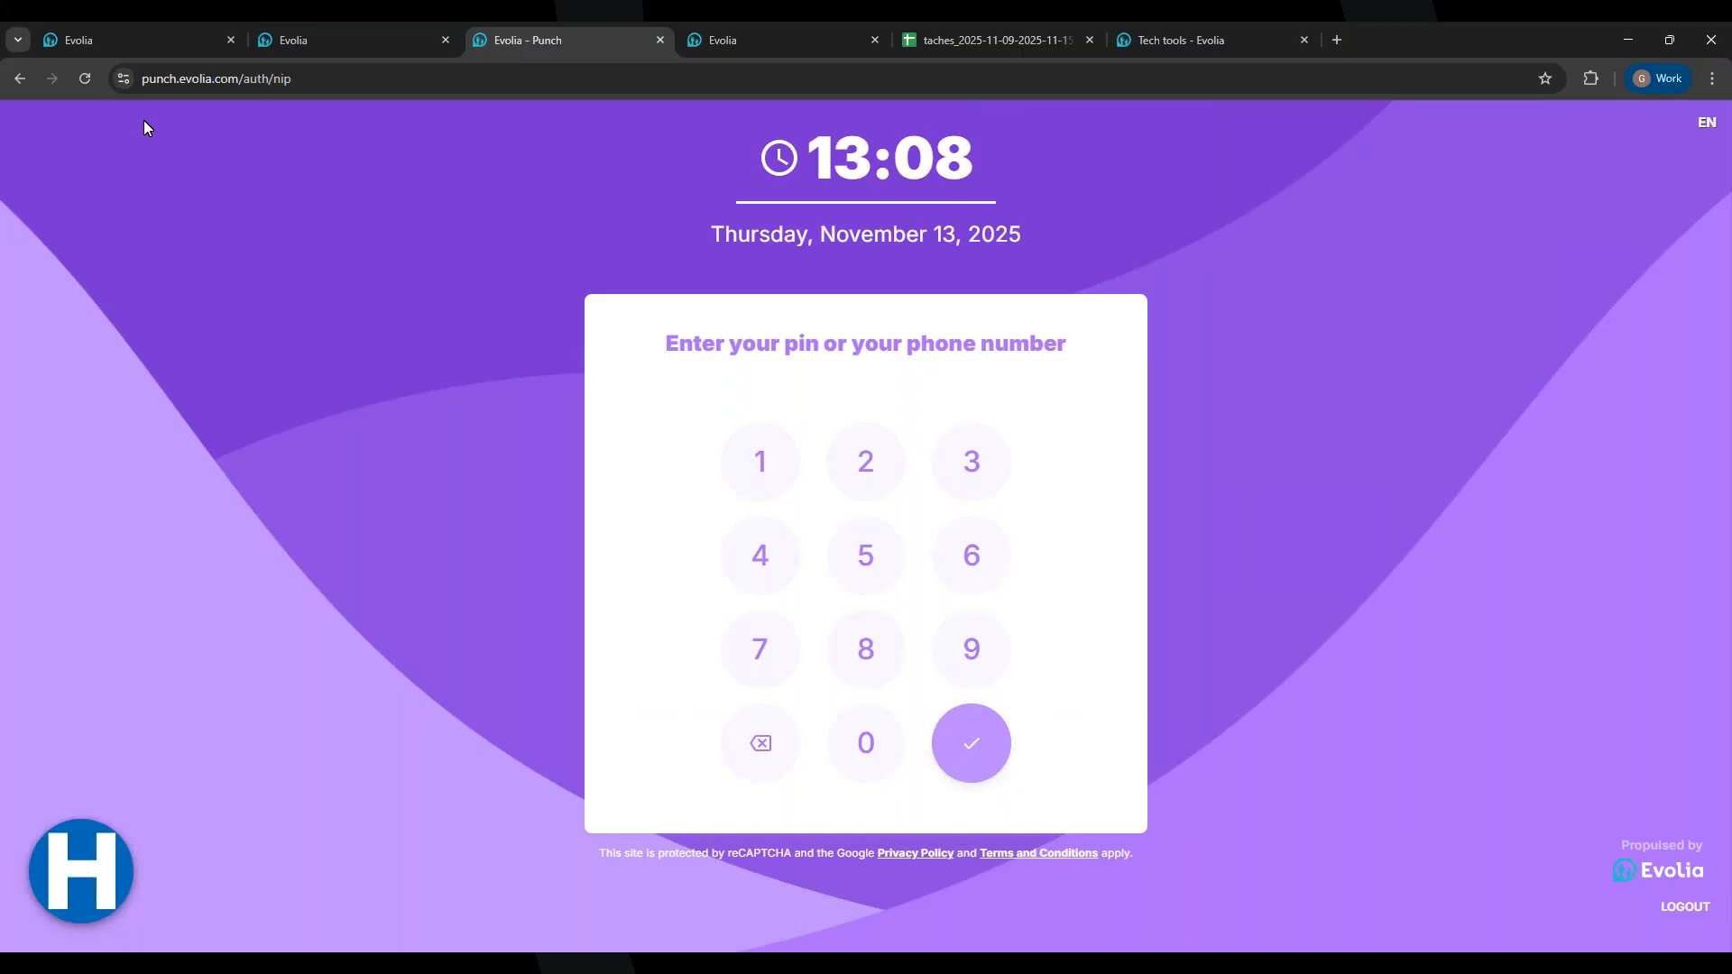
{"action": "left_click", "coordinate": [111, 23]}
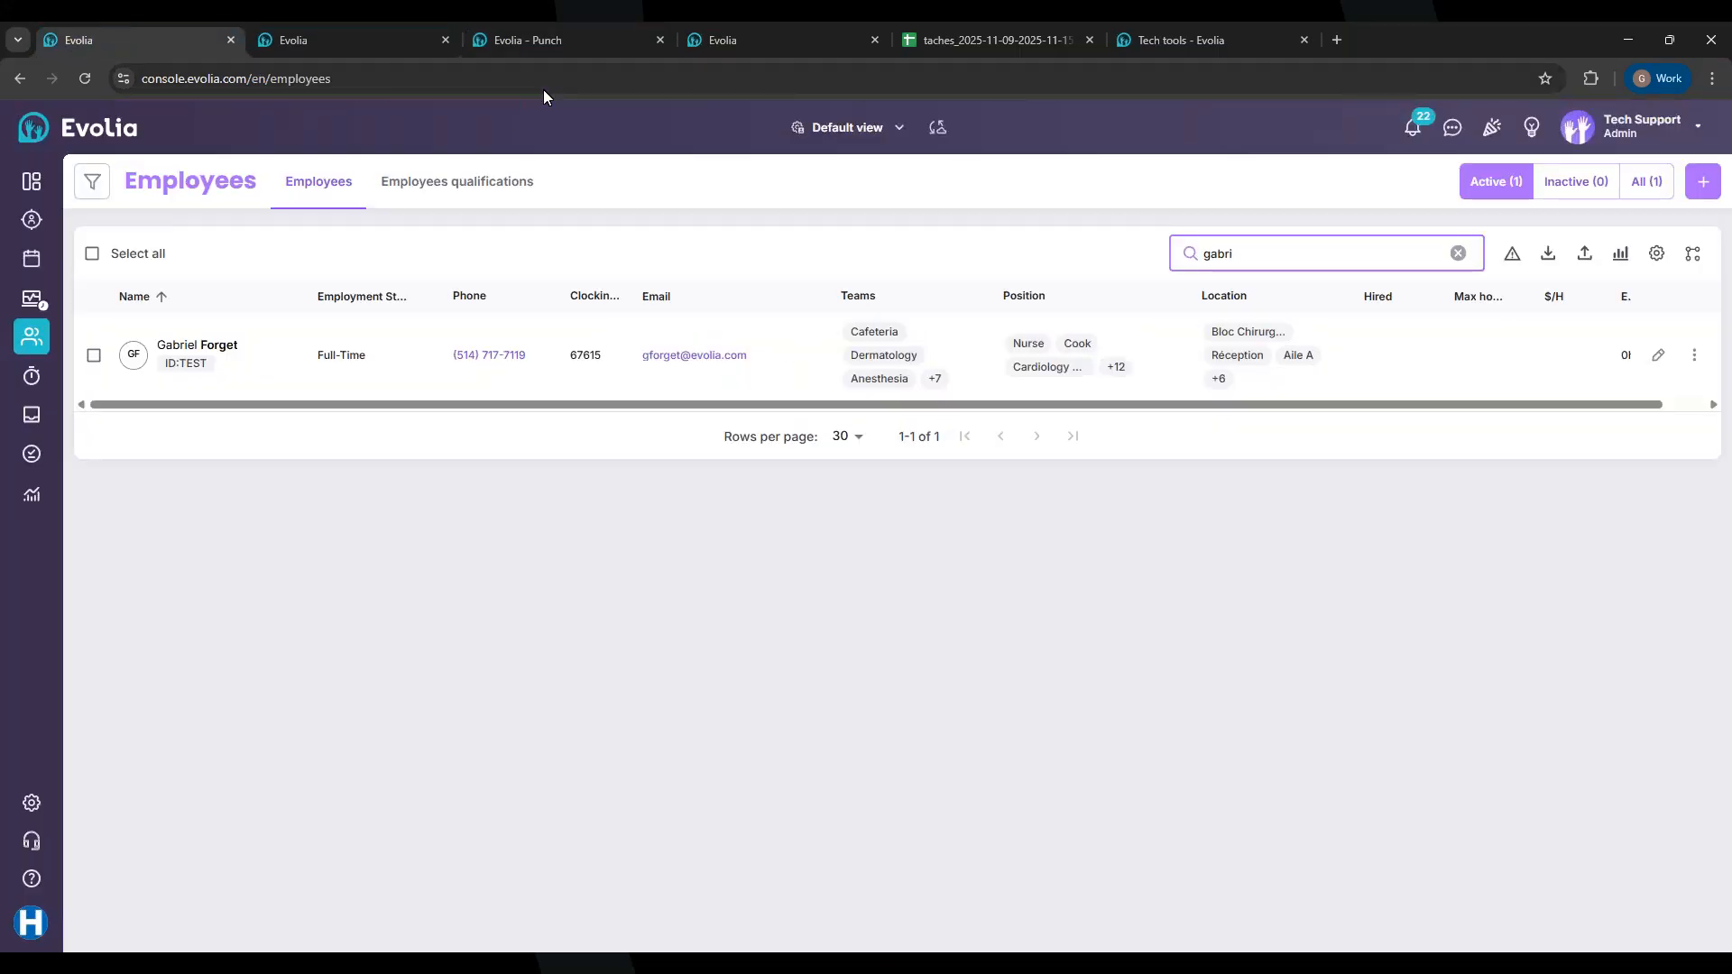
{"action": "left_click", "coordinate": [547, 40]}
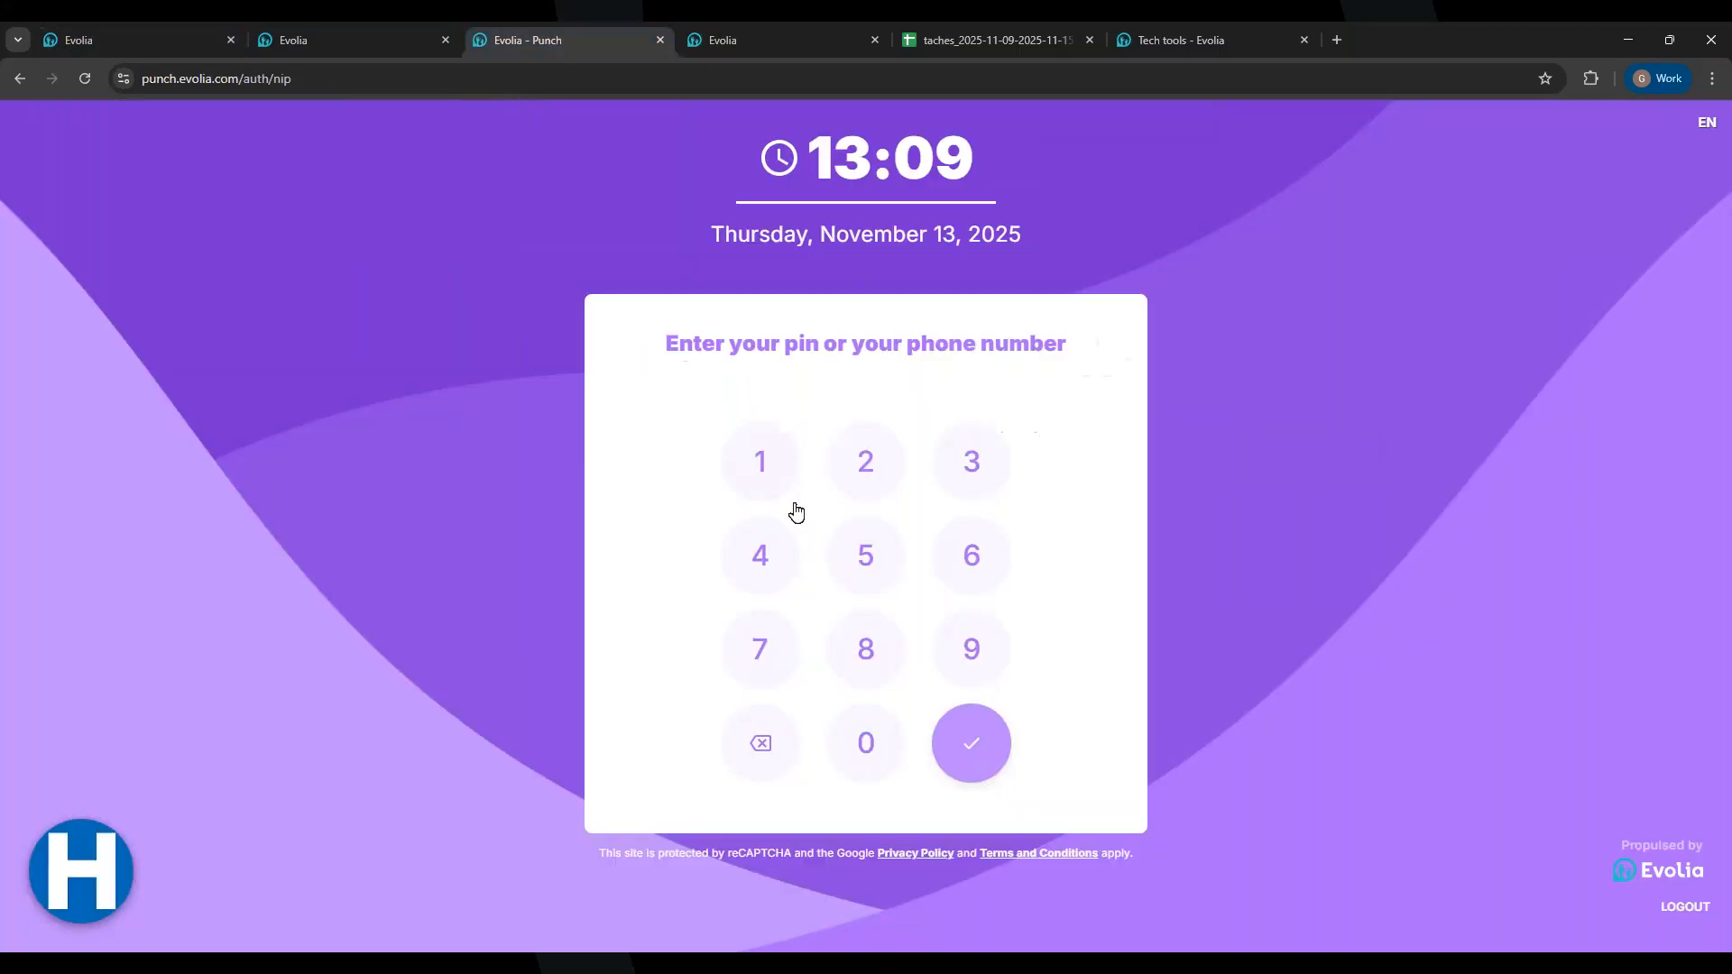
{"action": "left_click", "coordinate": [976, 570]}
{"action": "left_click", "coordinate": [758, 648]}
{"action": "left_click", "coordinate": [967, 555]}
{"action": "left_click", "coordinate": [762, 480]}
{"action": "left_click", "coordinate": [845, 556]}
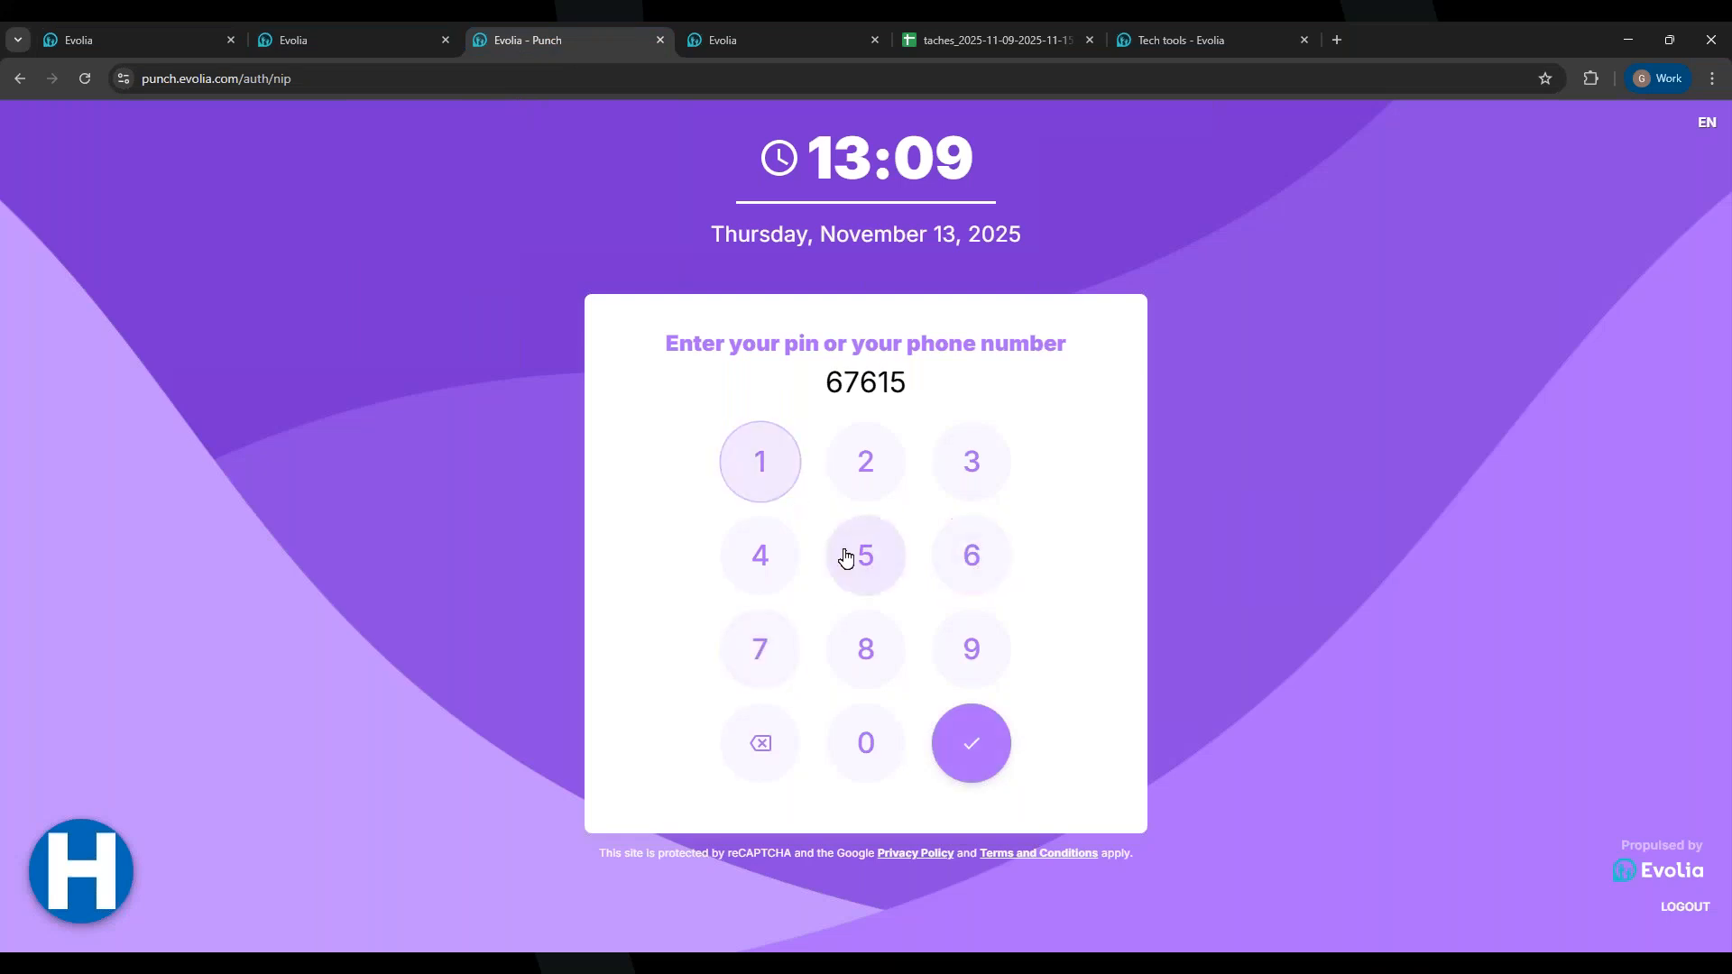
{"action": "left_click", "coordinate": [968, 771]}
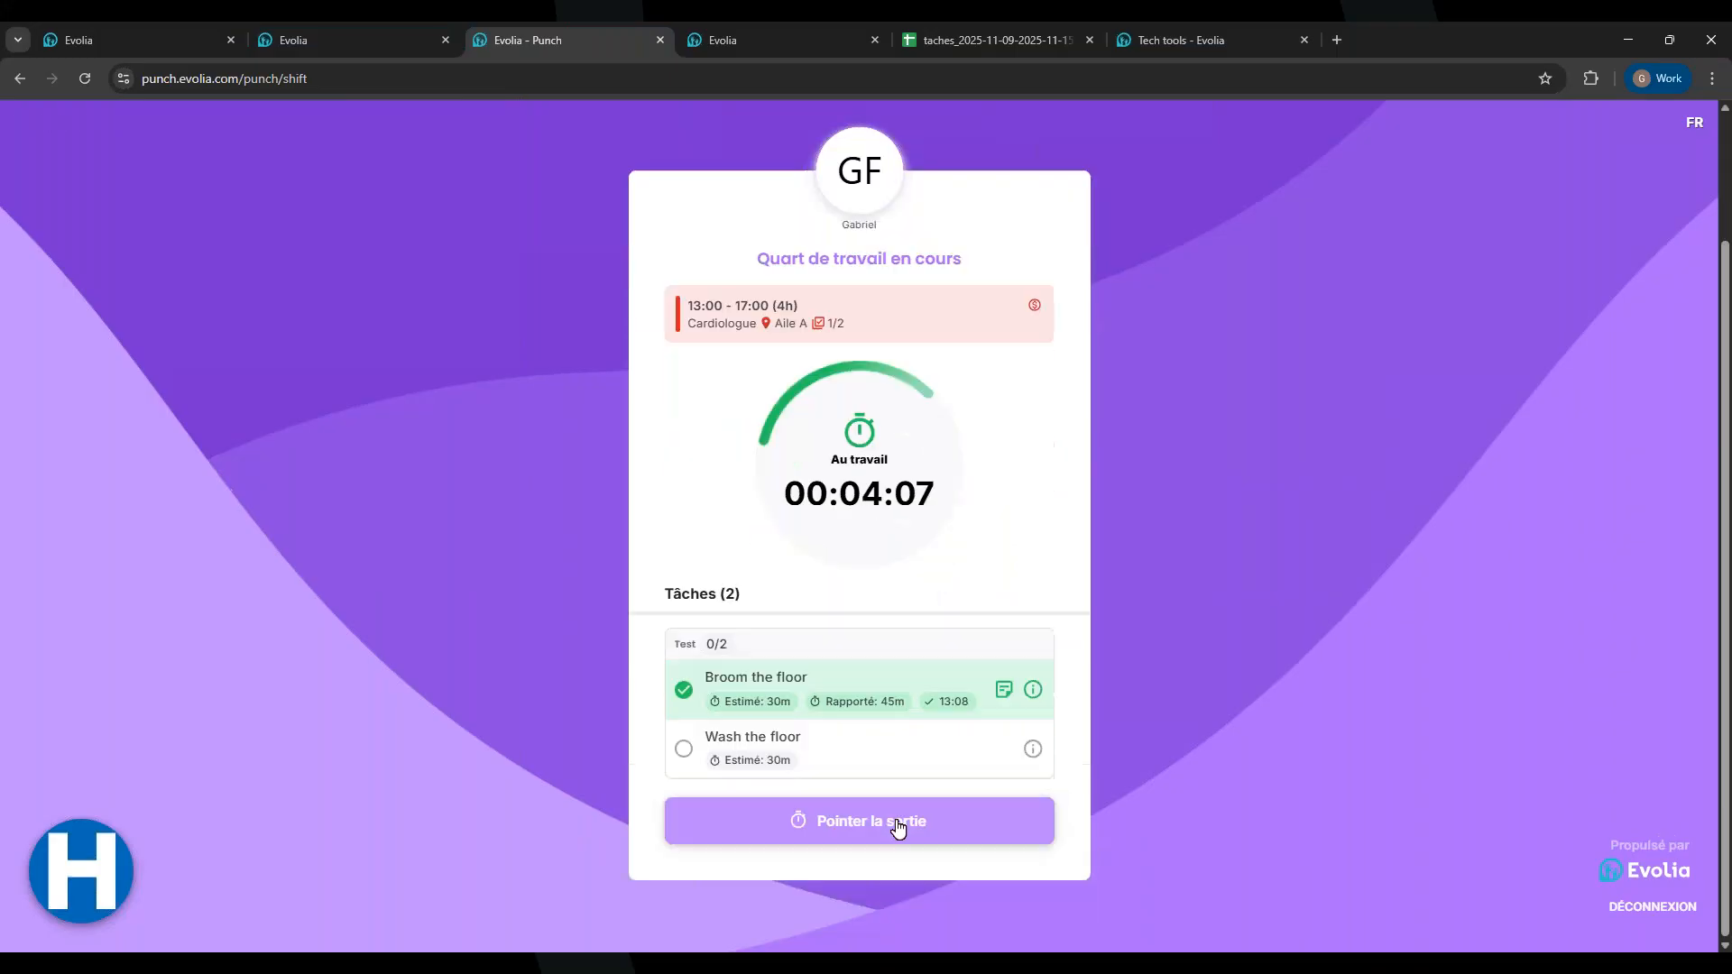
Step: In English, clock out past the unfinished-task warning, answer No, and submit with an out picture
{"action": "left_click", "coordinate": [1704, 122]}
{"action": "left_click", "coordinate": [1652, 168]}
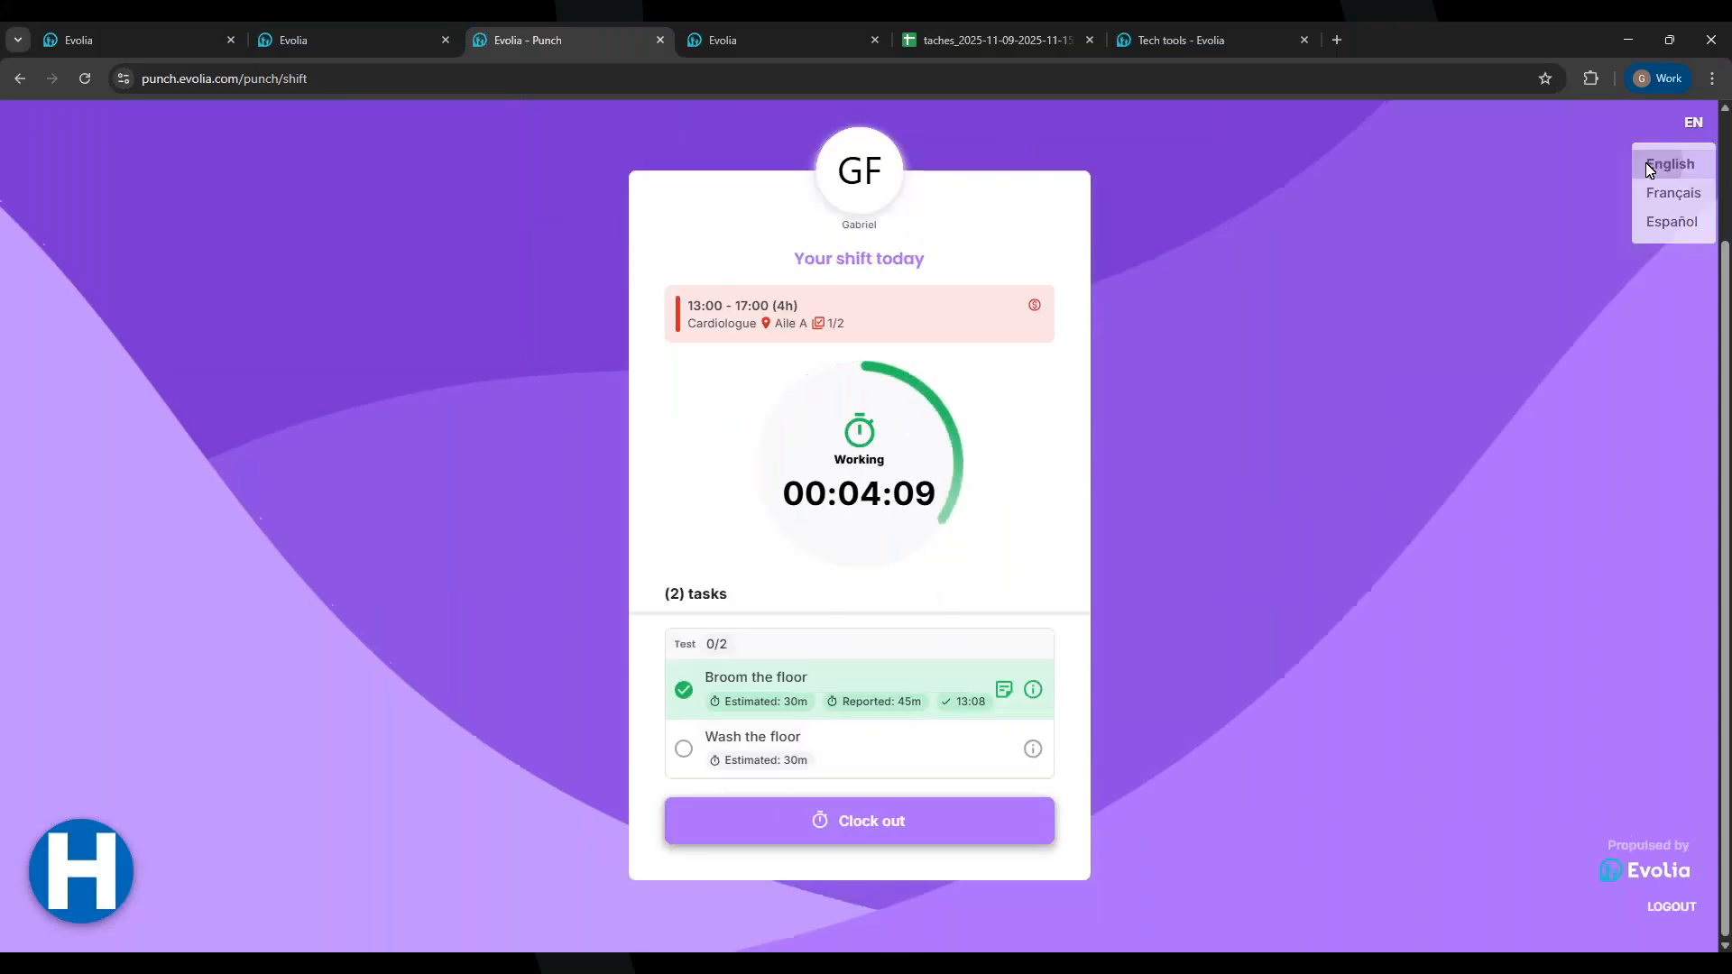
{"action": "left_click", "coordinate": [837, 821]}
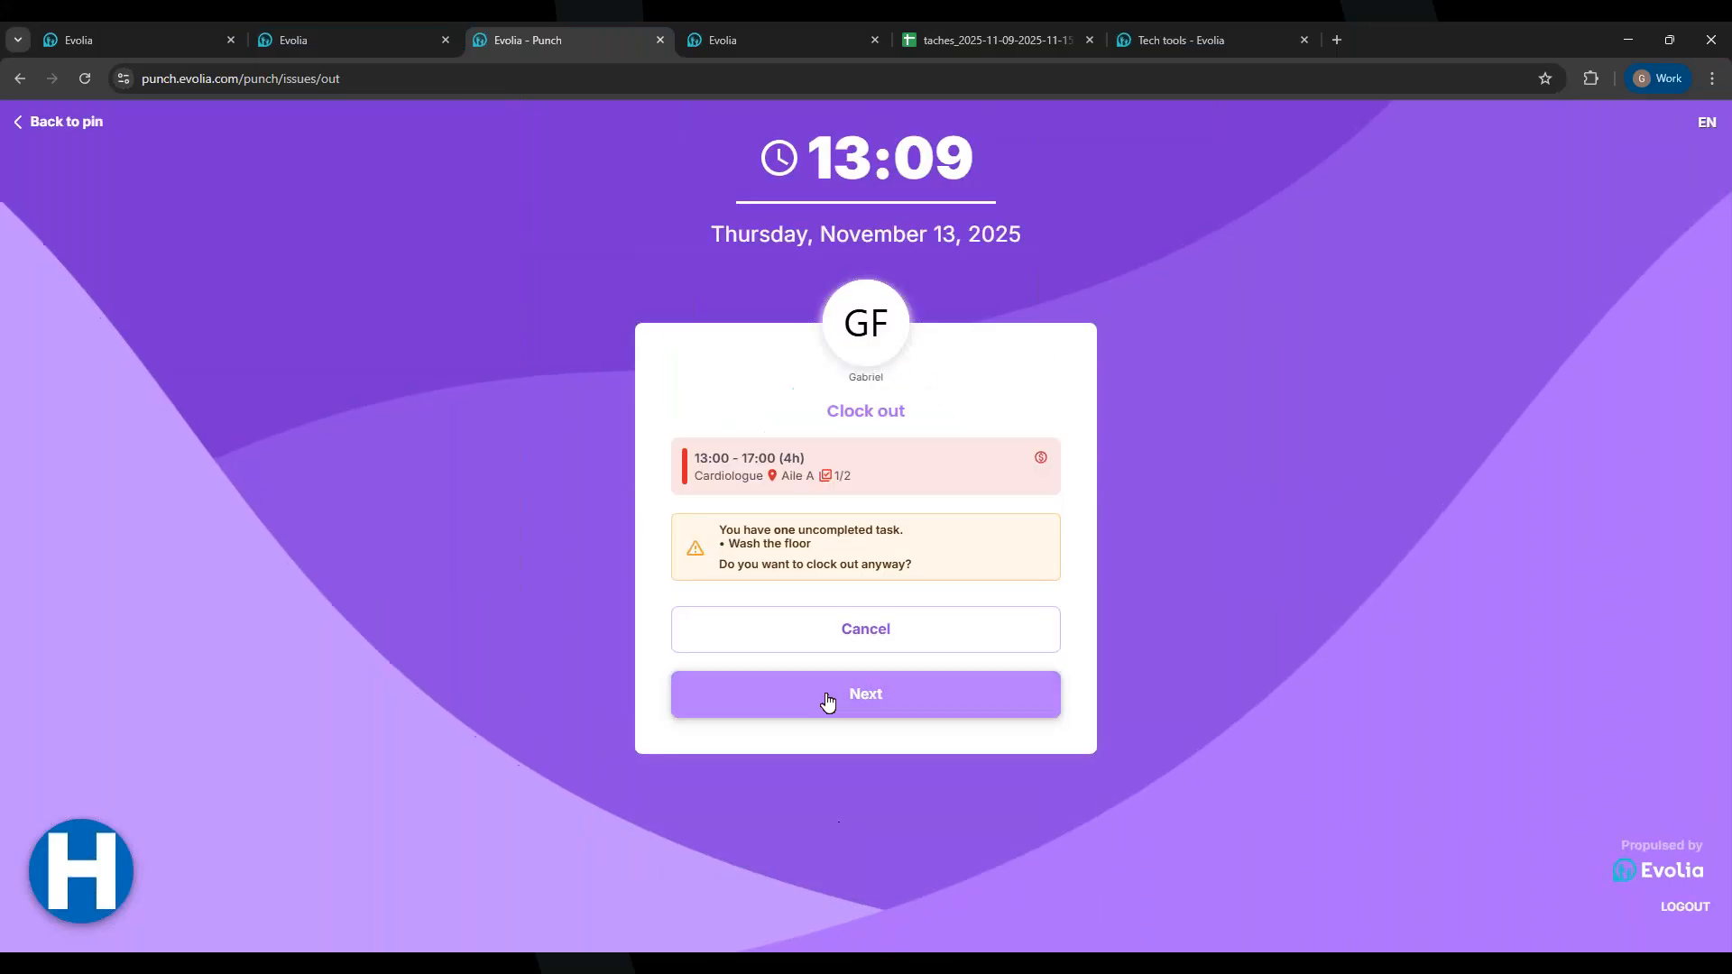
{"action": "left_click_drag", "start_coordinate": [720, 533], "coordinate": [880, 561]}
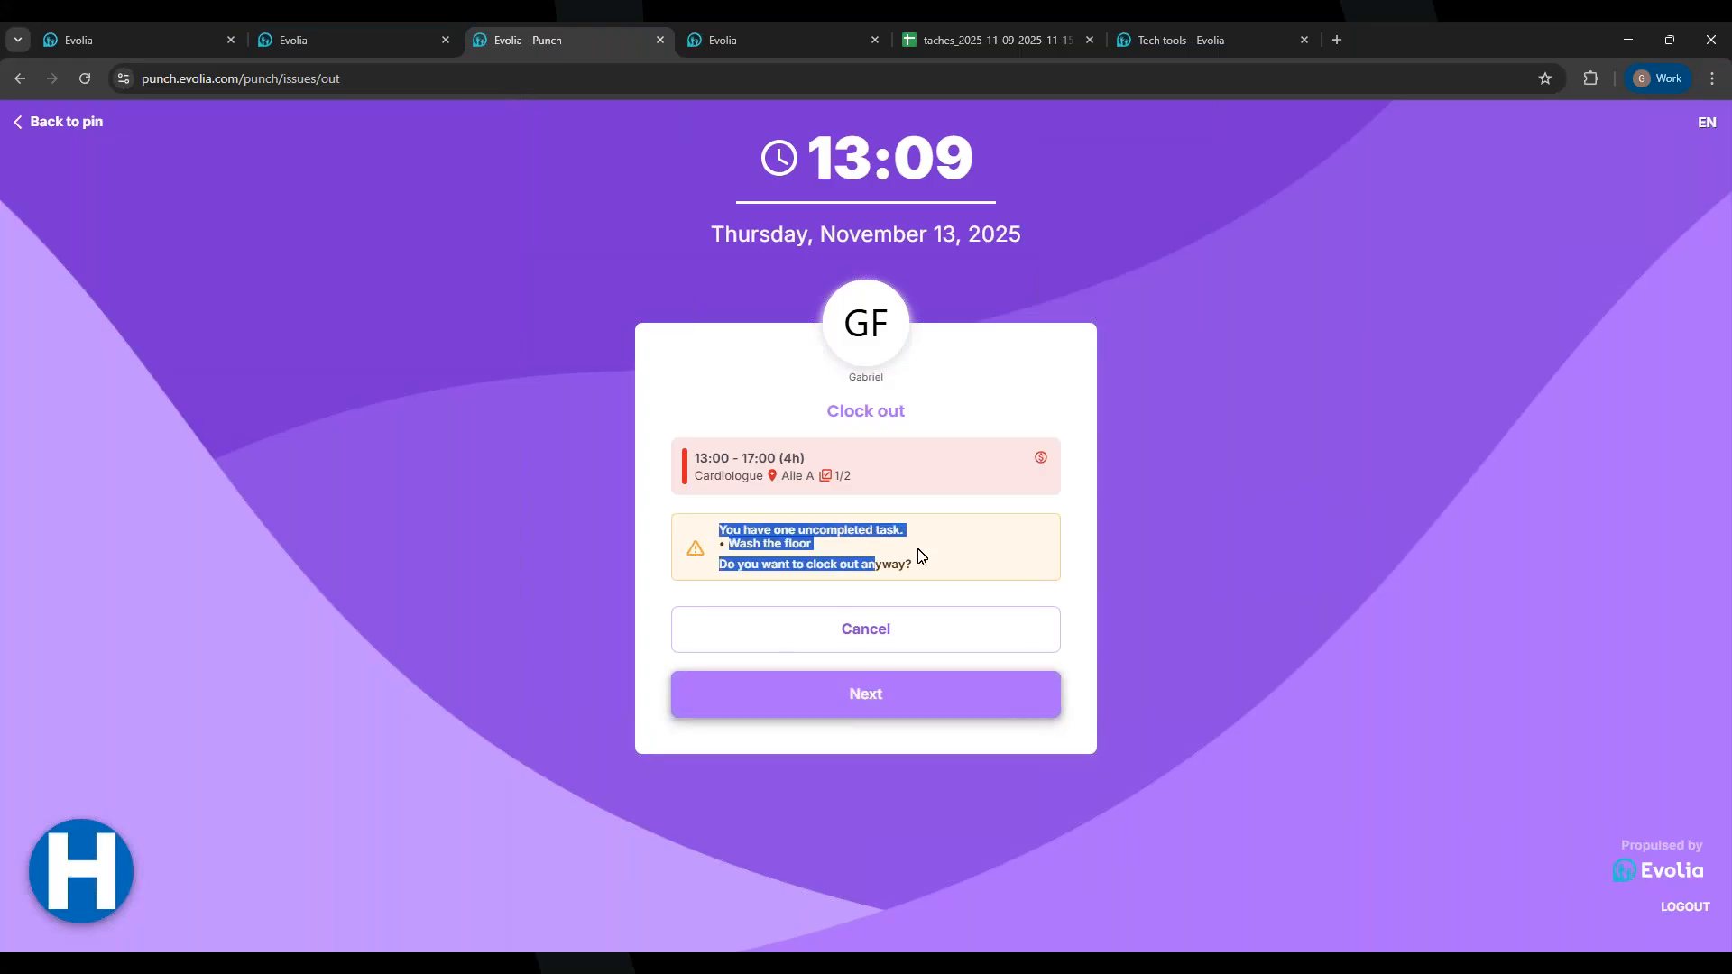
{"action": "left_click", "coordinate": [749, 702]}
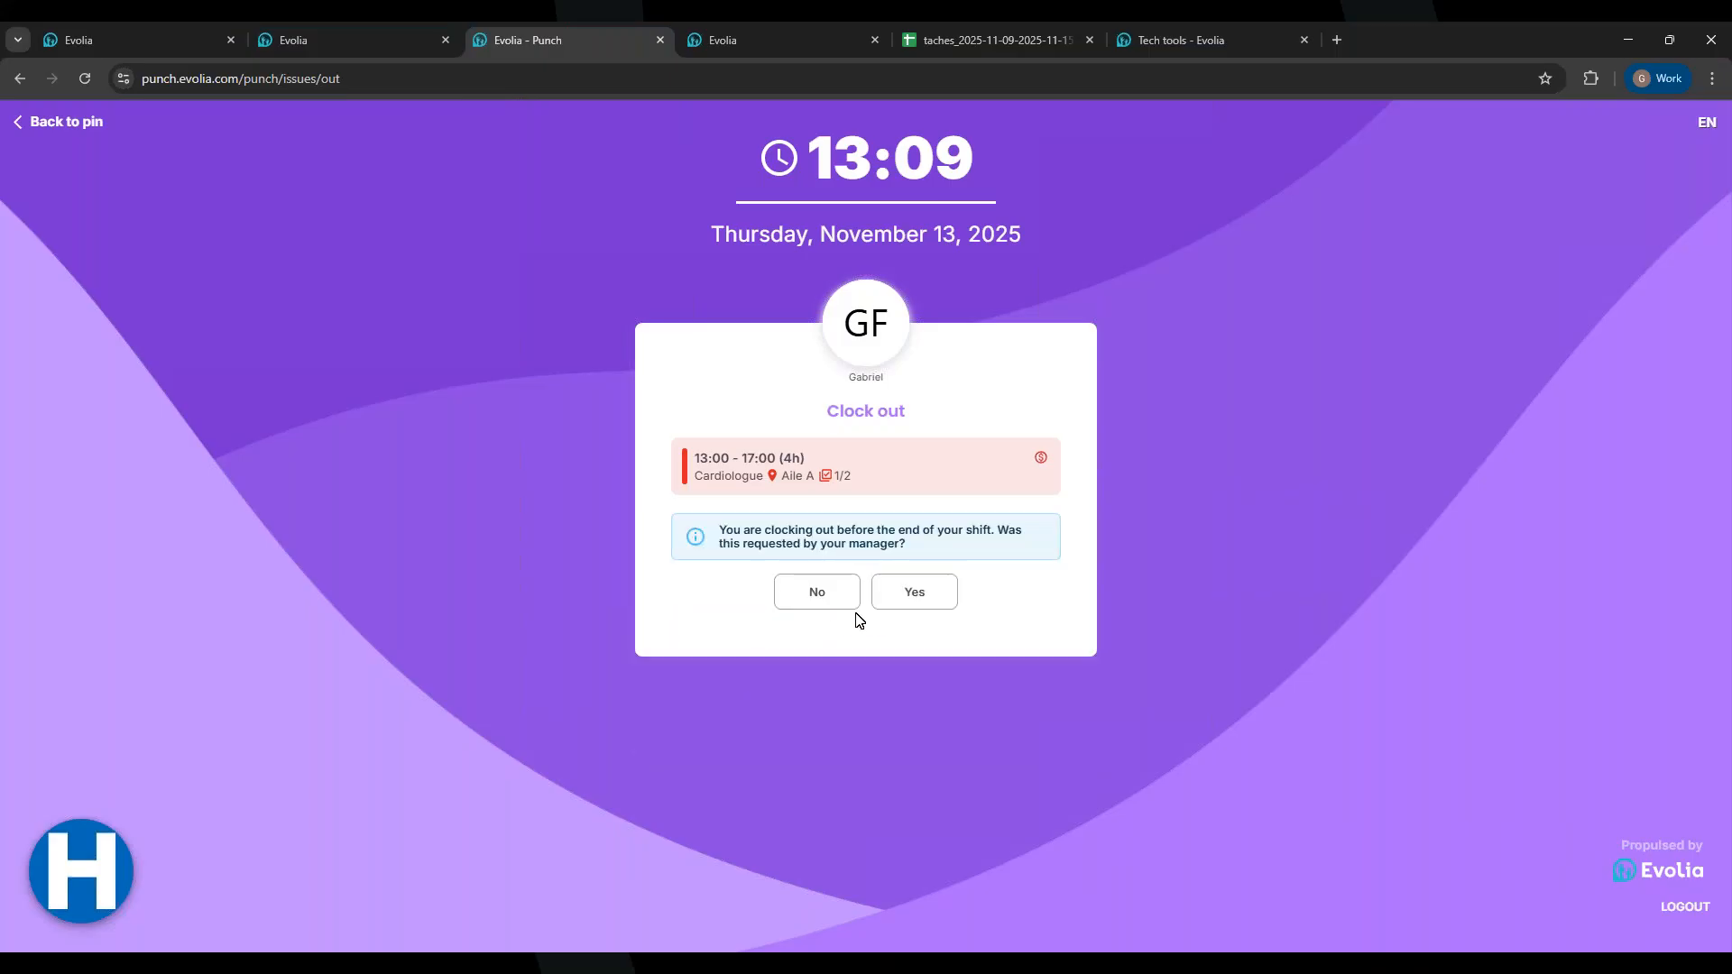
{"action": "left_click", "coordinate": [819, 593]}
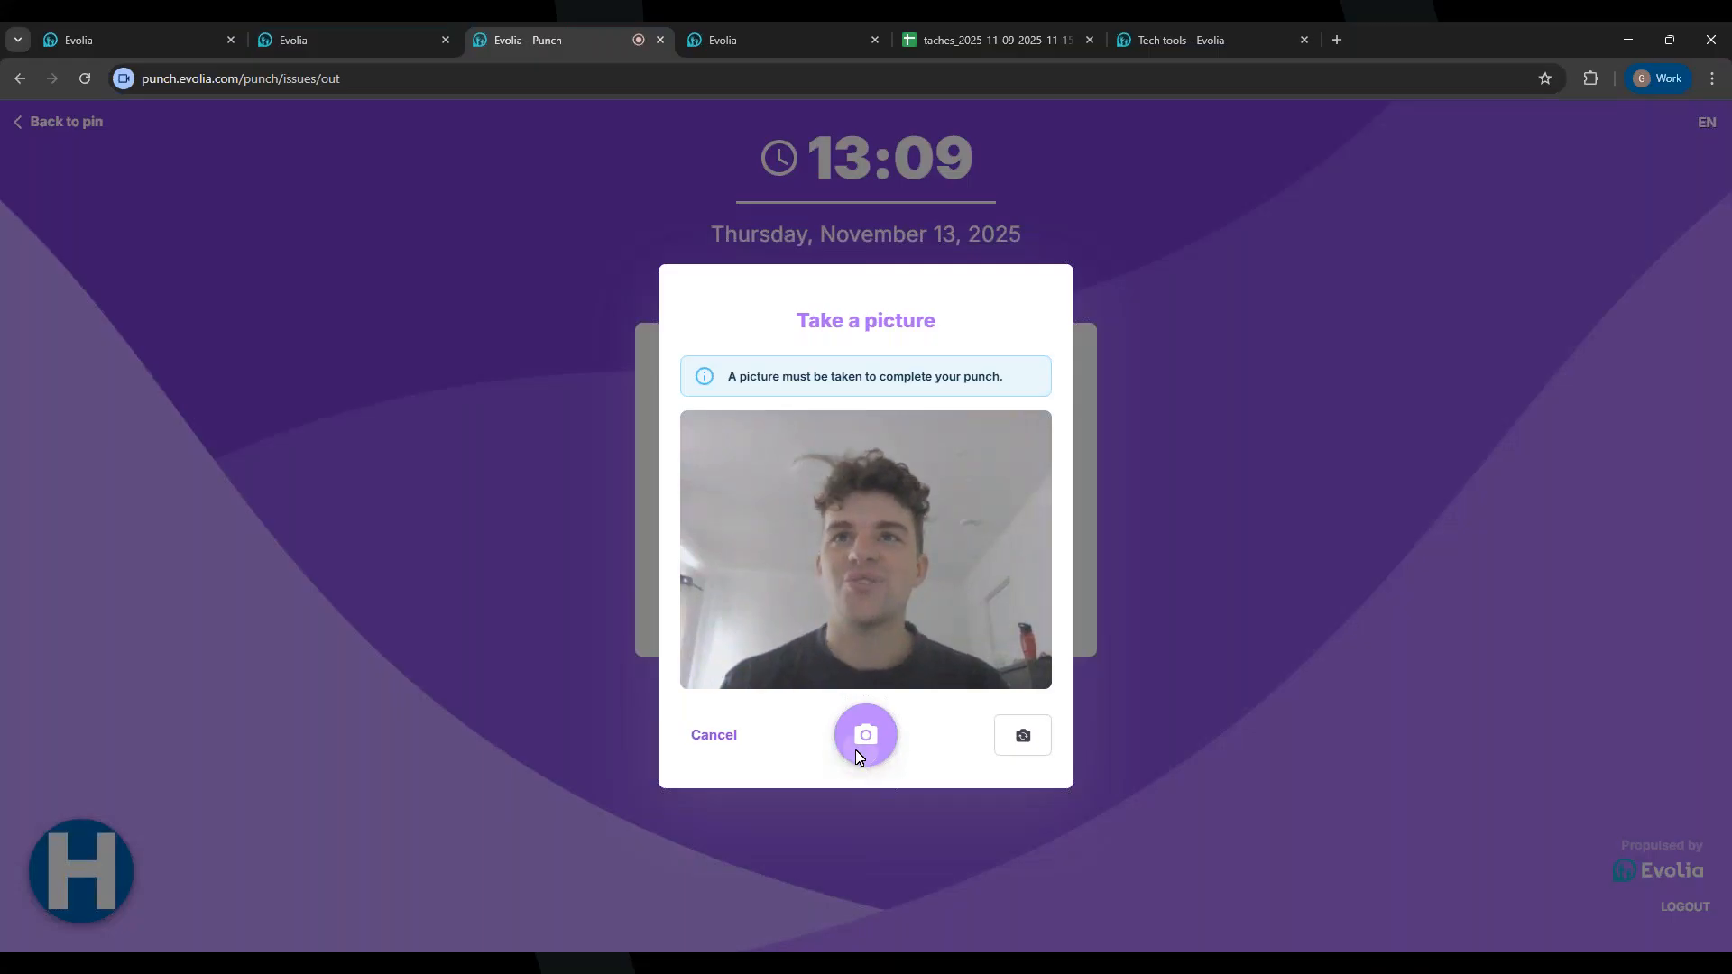
{"action": "left_click", "coordinate": [857, 753]}
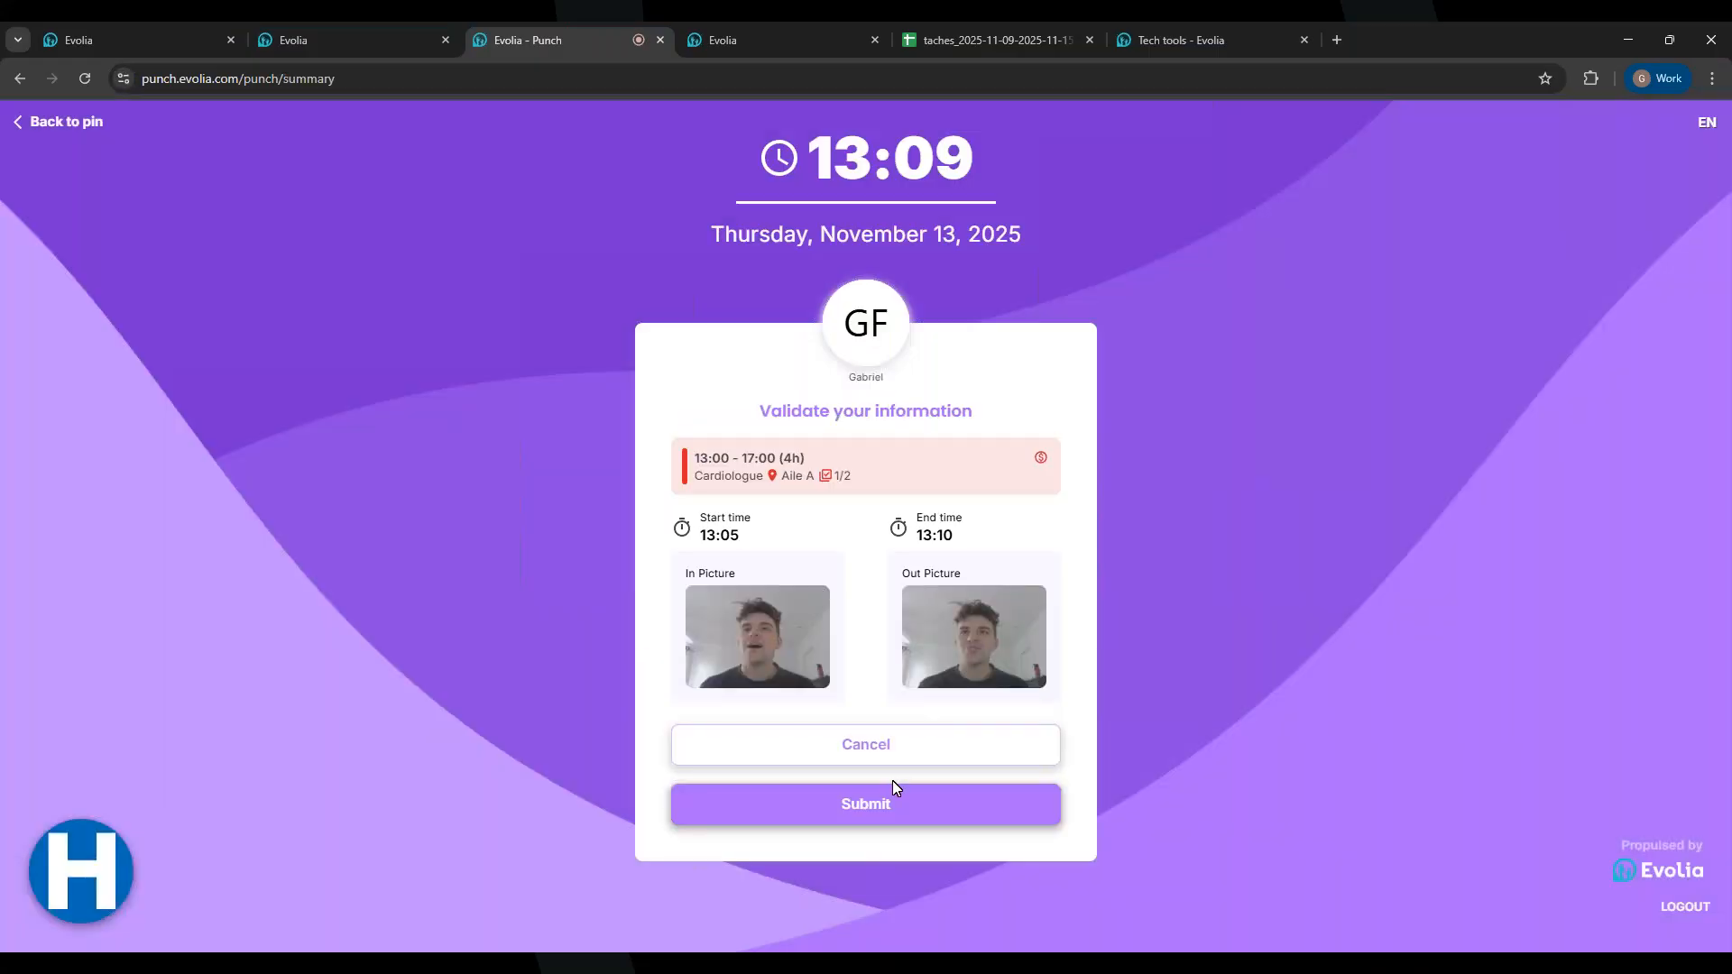
{"action": "left_click", "coordinate": [847, 801]}
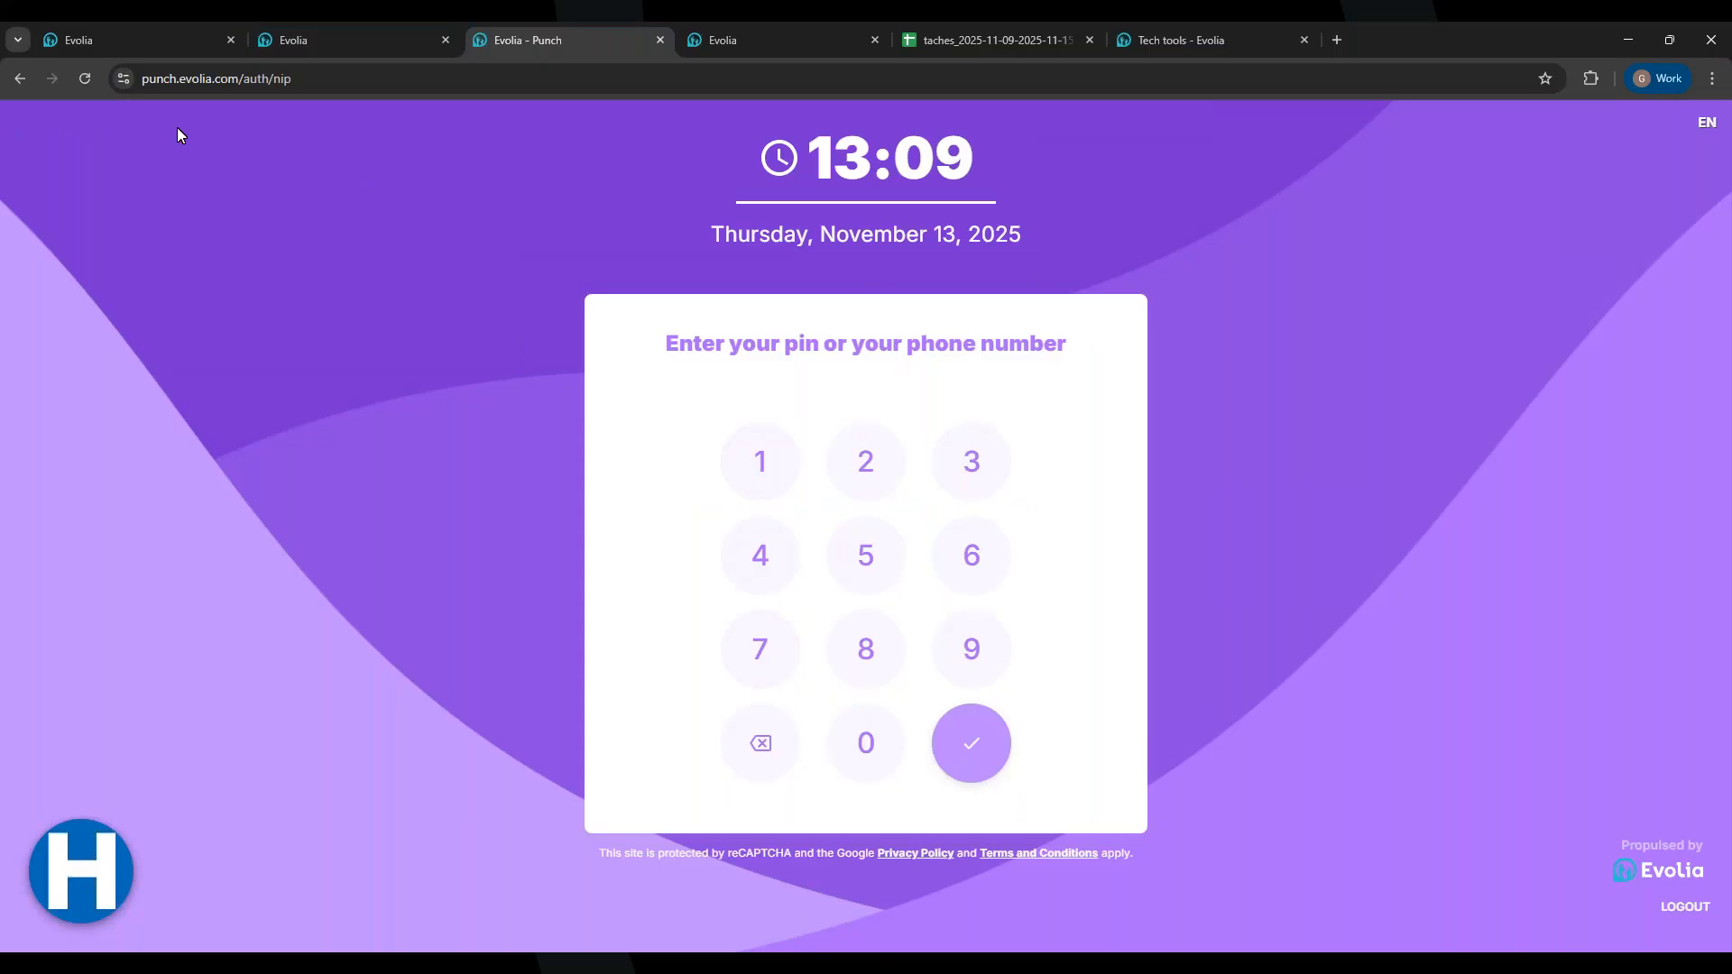
Step: In the admin console, go to the Dashboard and list shifts with uncompleted tasks
{"action": "left_click", "coordinate": [122, 30]}
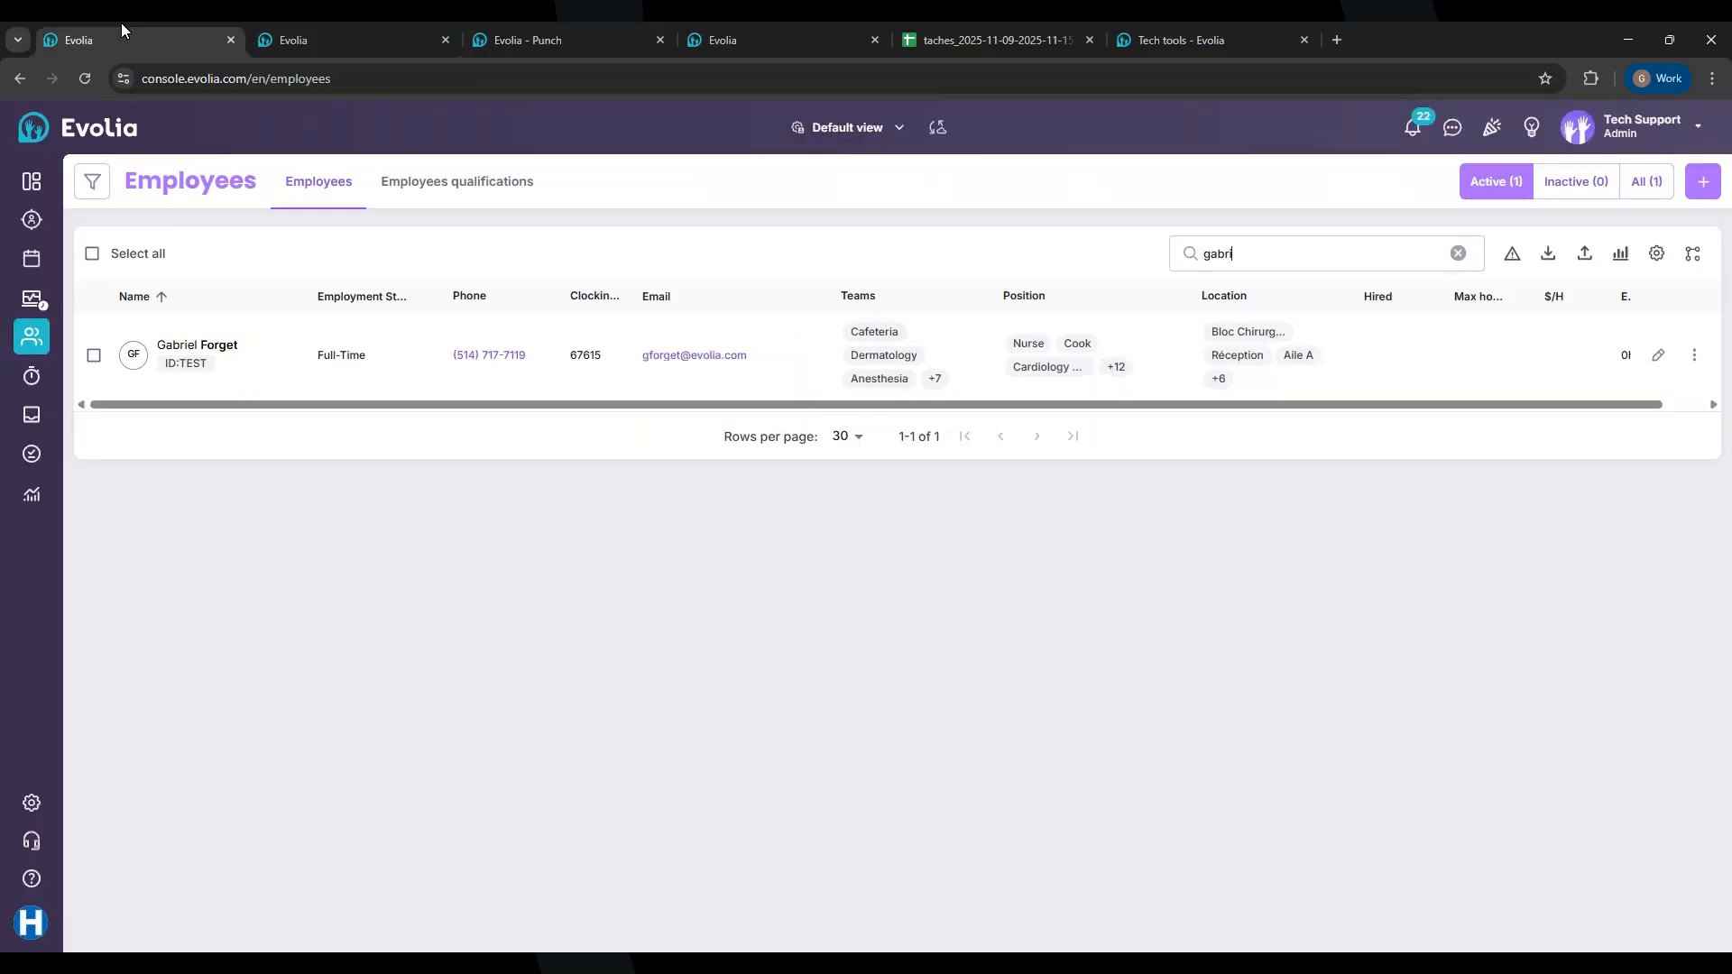
{"action": "left_click", "coordinate": [23, 274]}
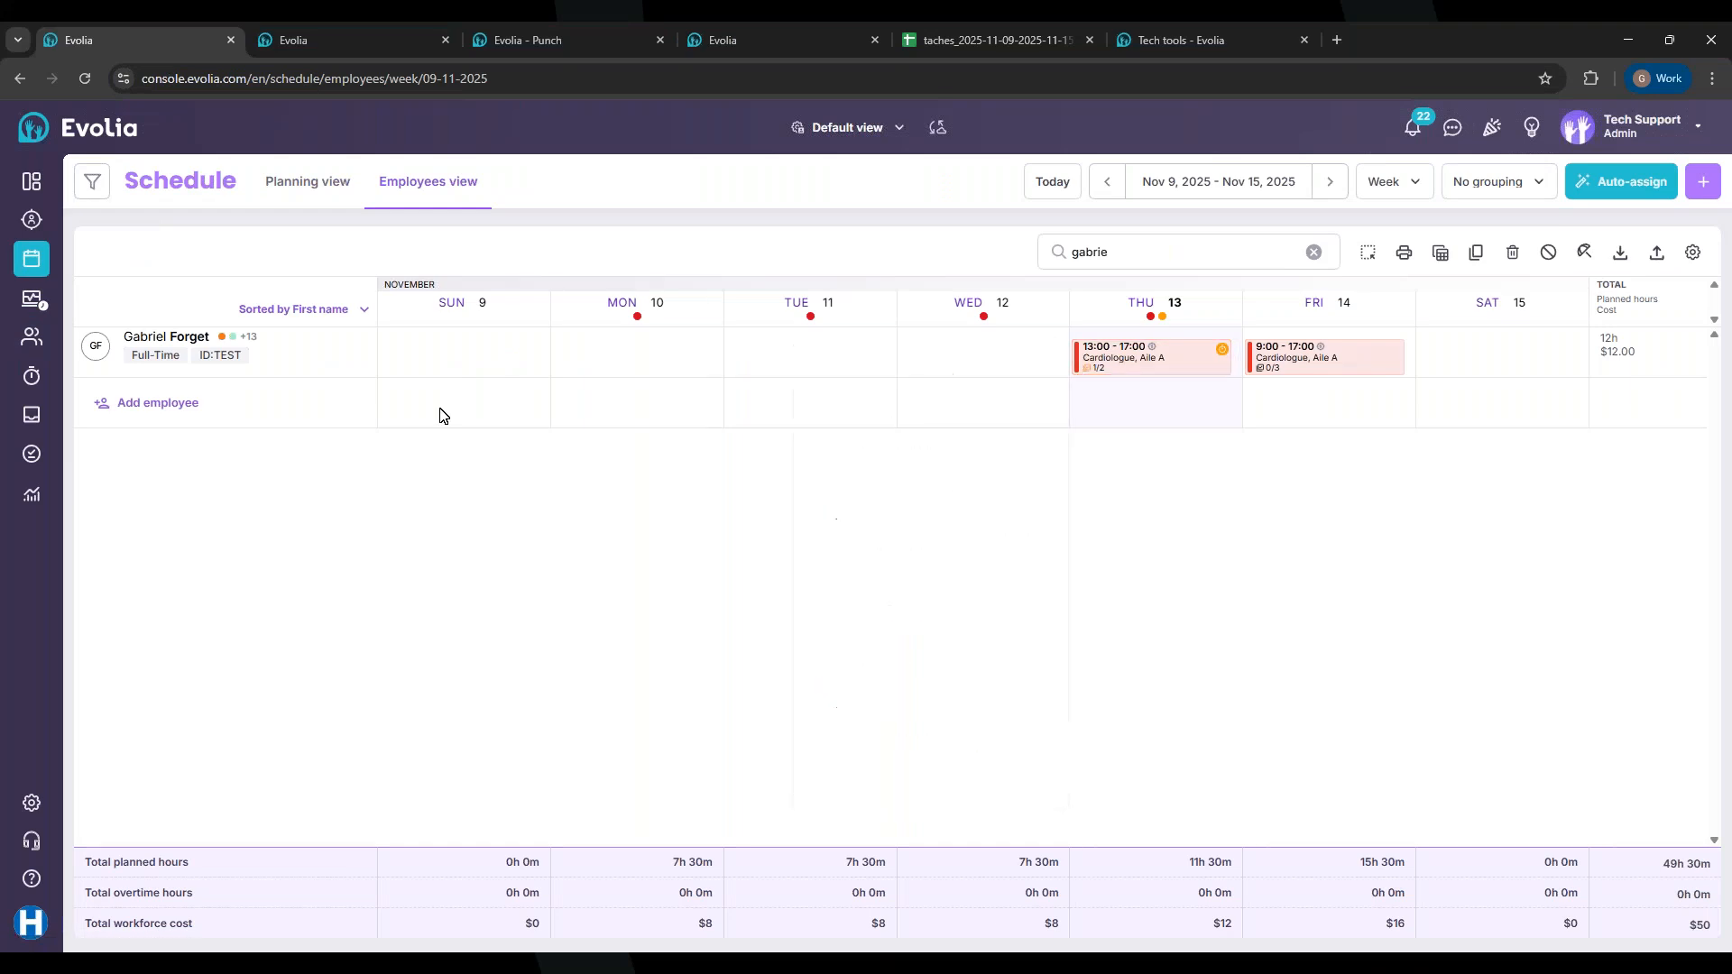
{"action": "left_click", "coordinate": [32, 182]}
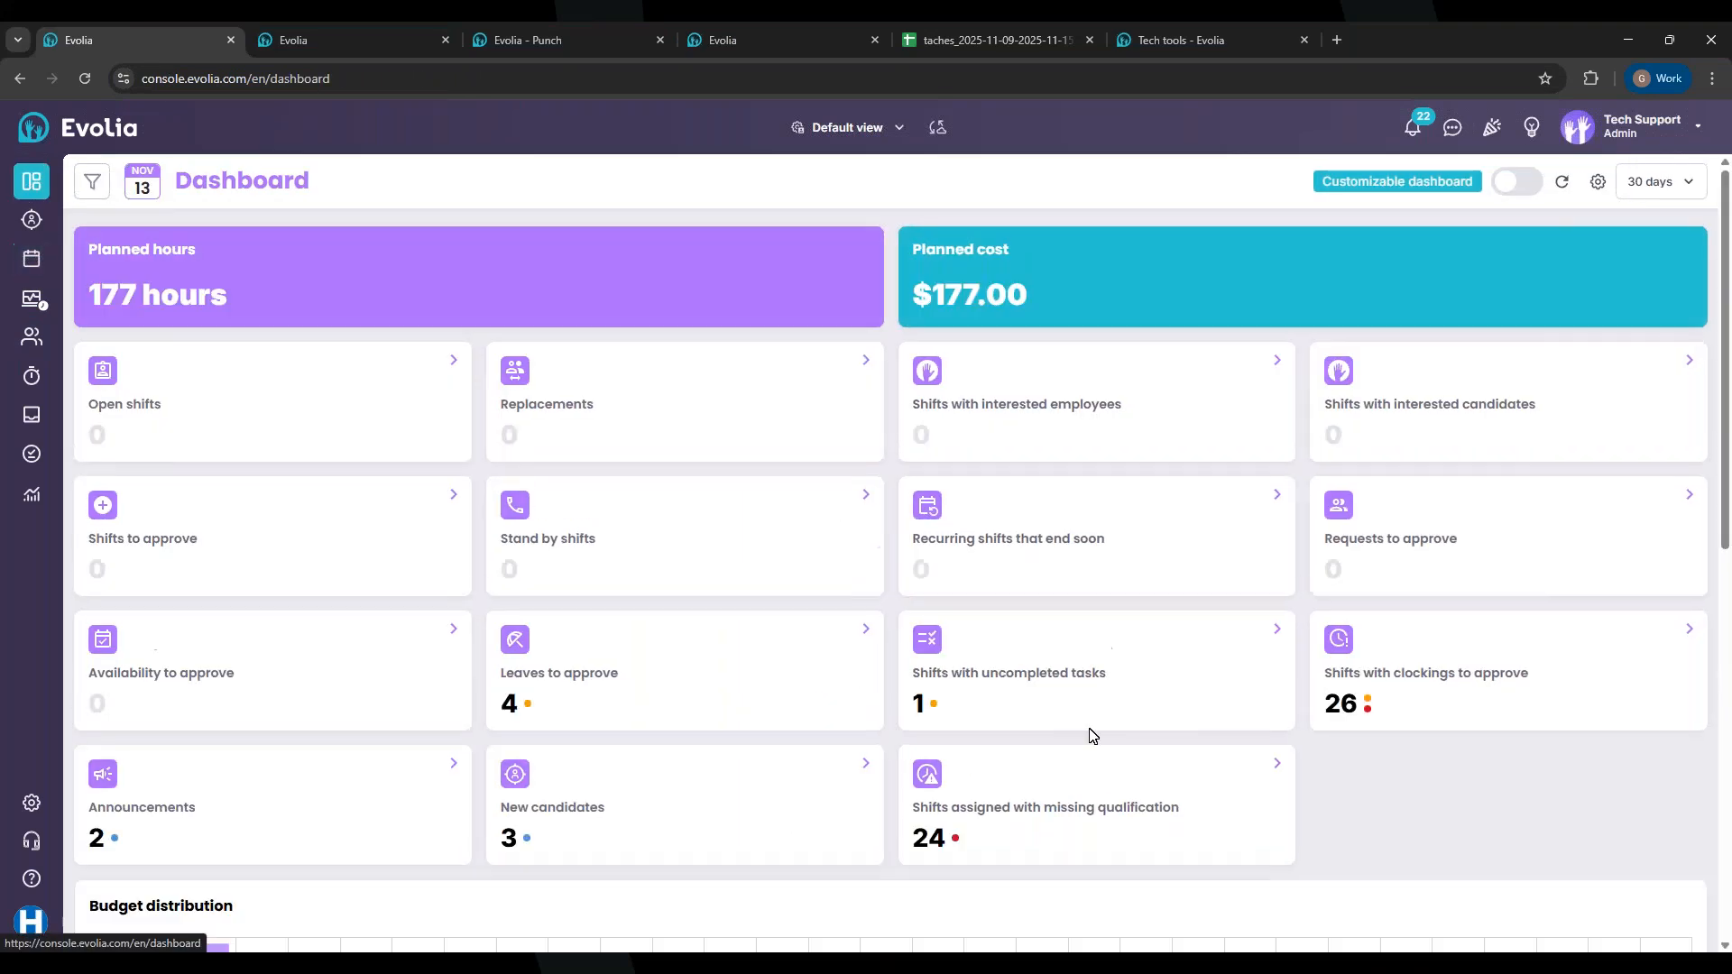
{"action": "left_click", "coordinate": [1007, 674]}
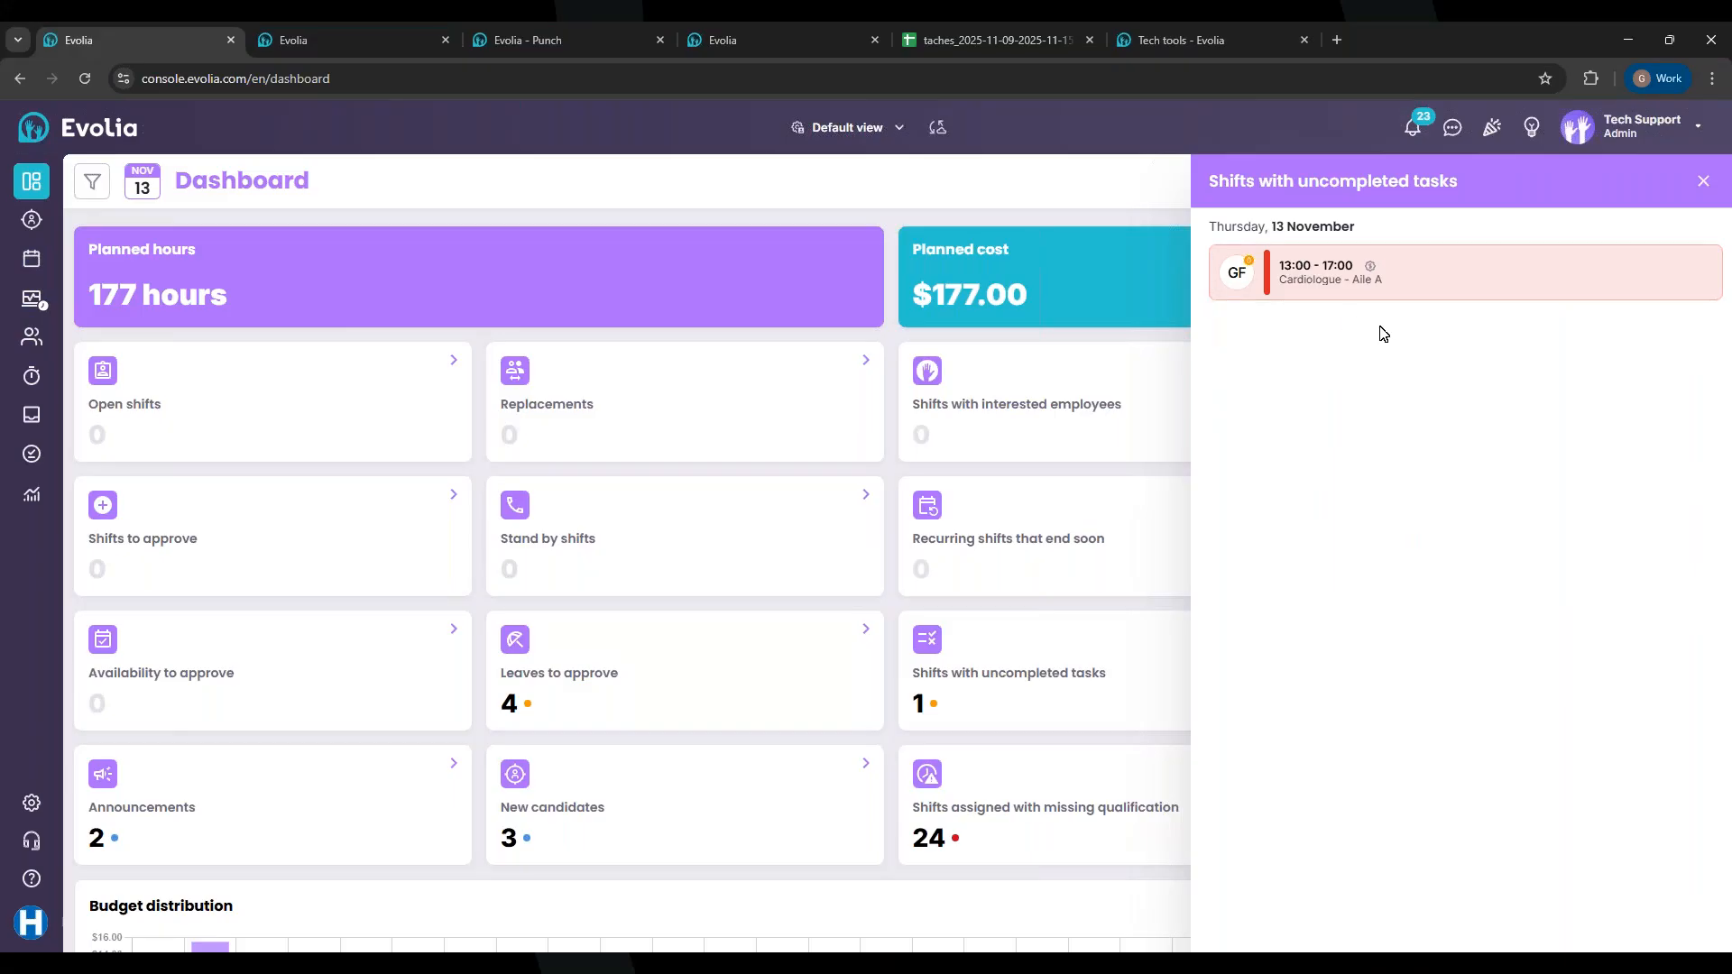
Step: Open the 13:00–17:00 Cardiologue shift, expand its tasks, then close the details and panel
{"action": "left_click", "coordinate": [1288, 268]}
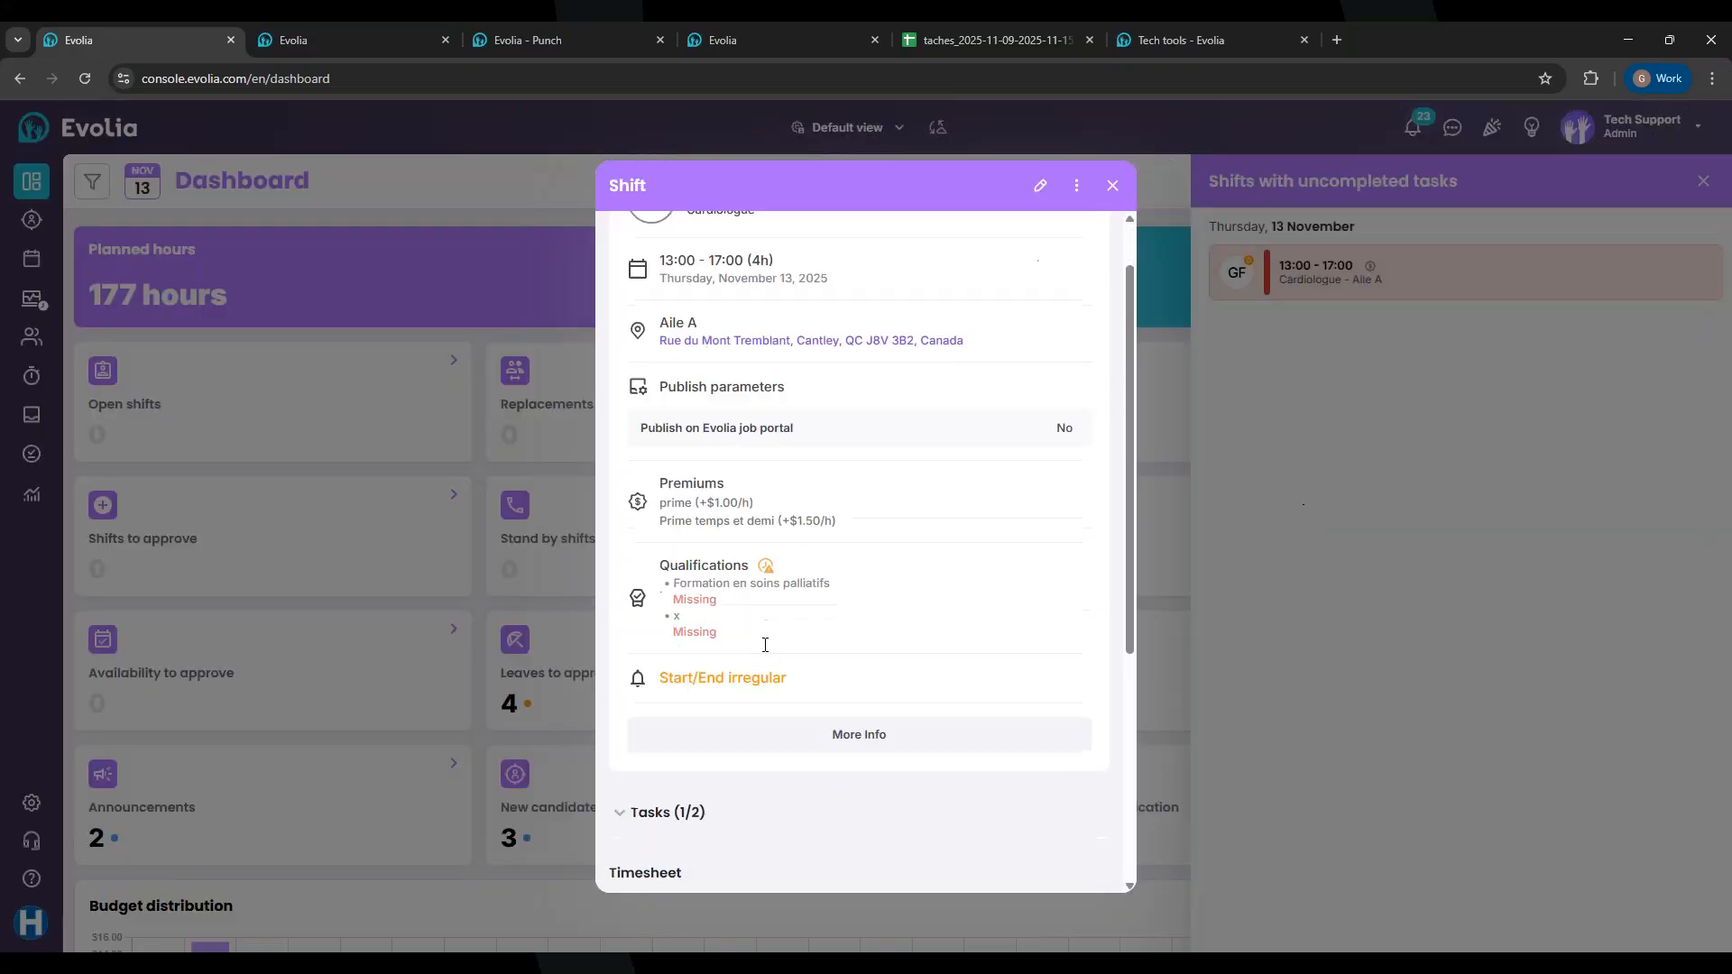
{"action": "scroll", "coordinate": [830, 572], "scroll_direction": "down", "scroll_amount": 2}
{"action": "left_click", "coordinate": [831, 572]}
{"action": "scroll", "coordinate": [769, 610], "scroll_direction": "down", "scroll_amount": 3}
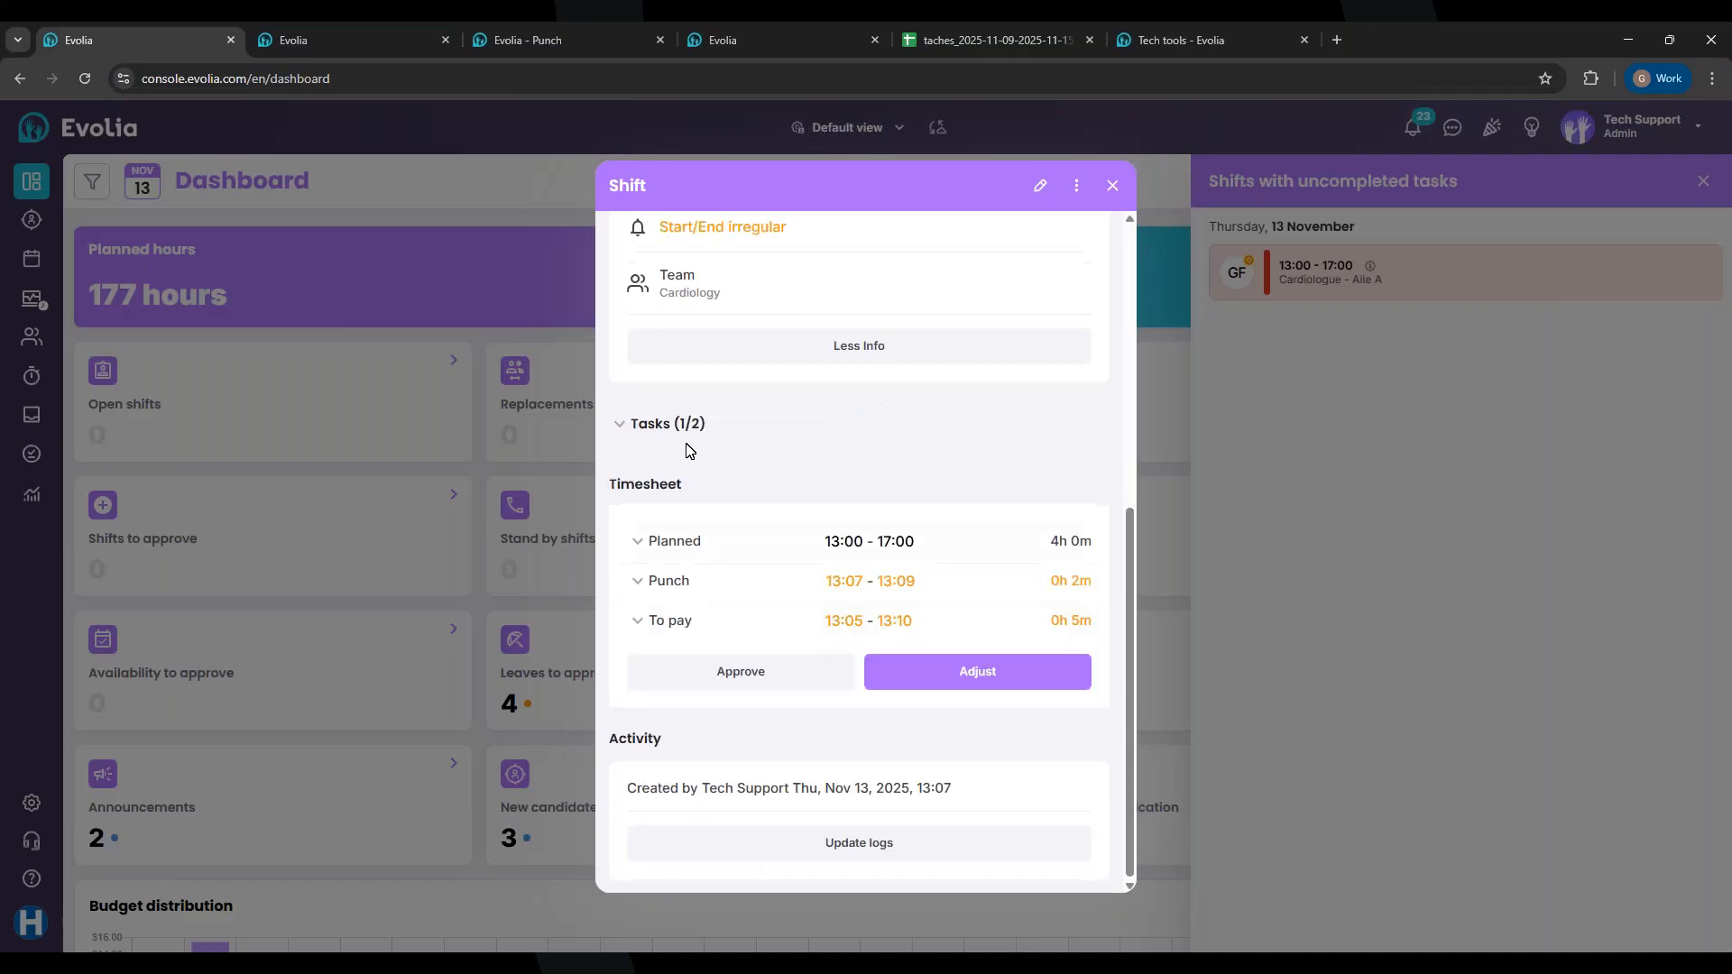
{"action": "left_click", "coordinate": [691, 435]}
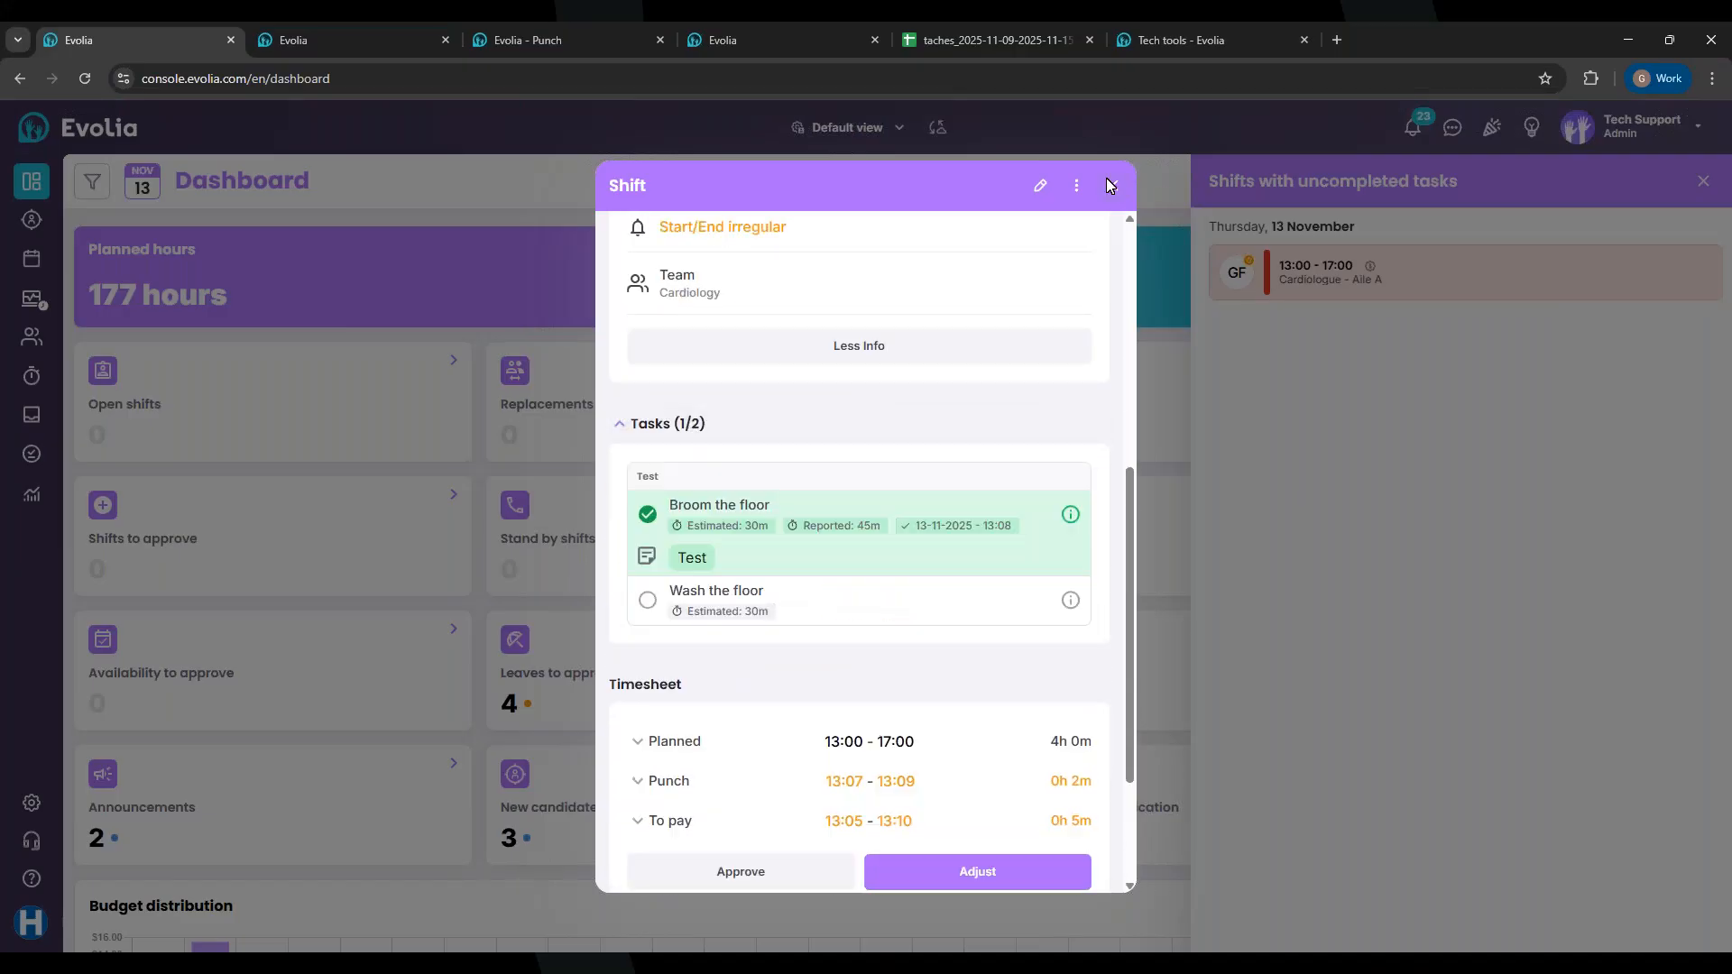
{"action": "left_click", "coordinate": [1110, 183]}
{"action": "left_click", "coordinate": [1702, 183]}
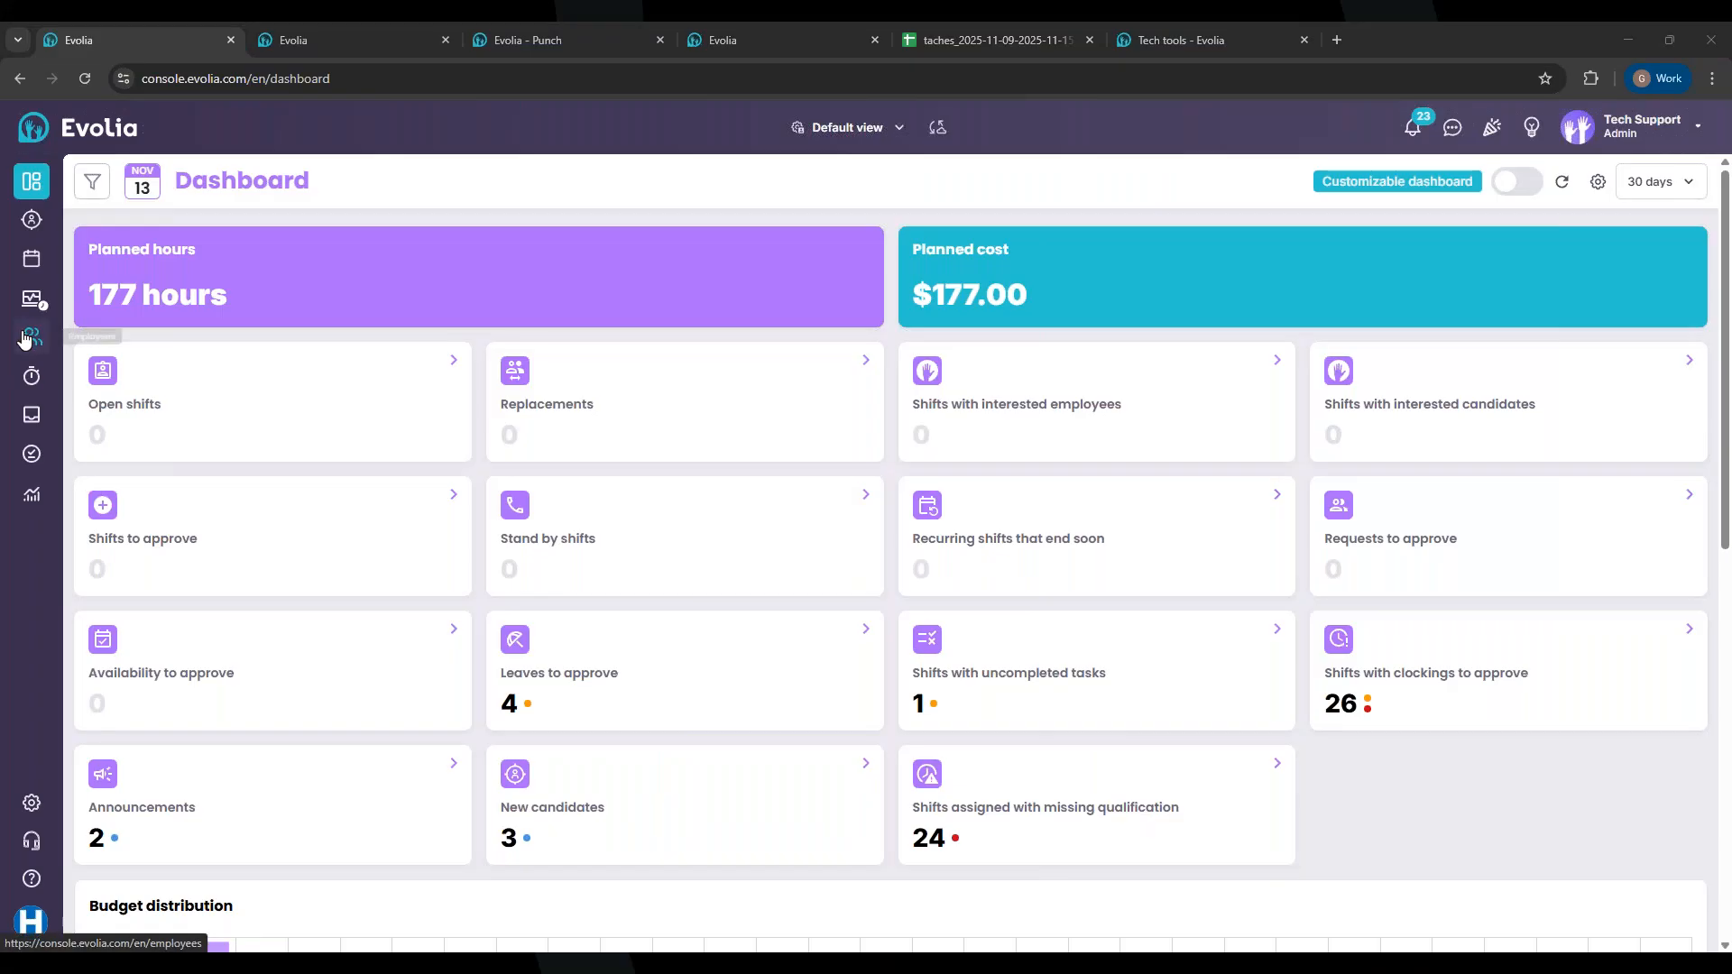
Step: Open Thursday's 13:00–17:00 shift from the Schedule, review its tasks, and start editing it
{"action": "left_click", "coordinate": [38, 272]}
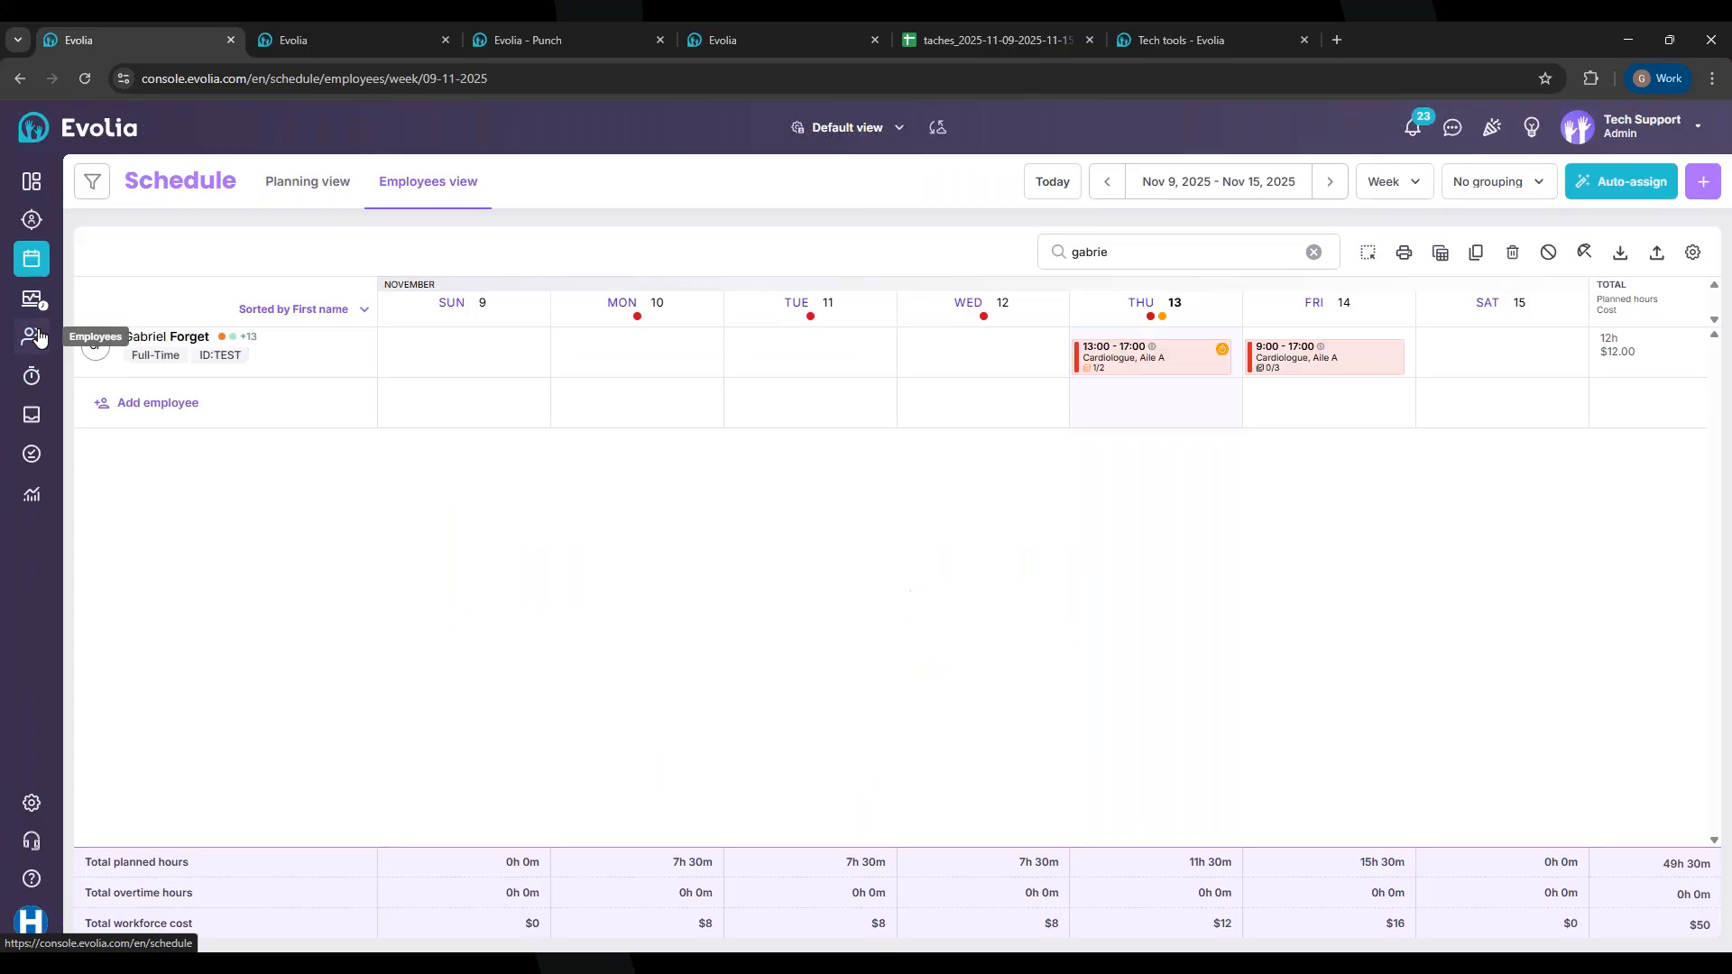
{"action": "left_click", "coordinate": [1096, 352]}
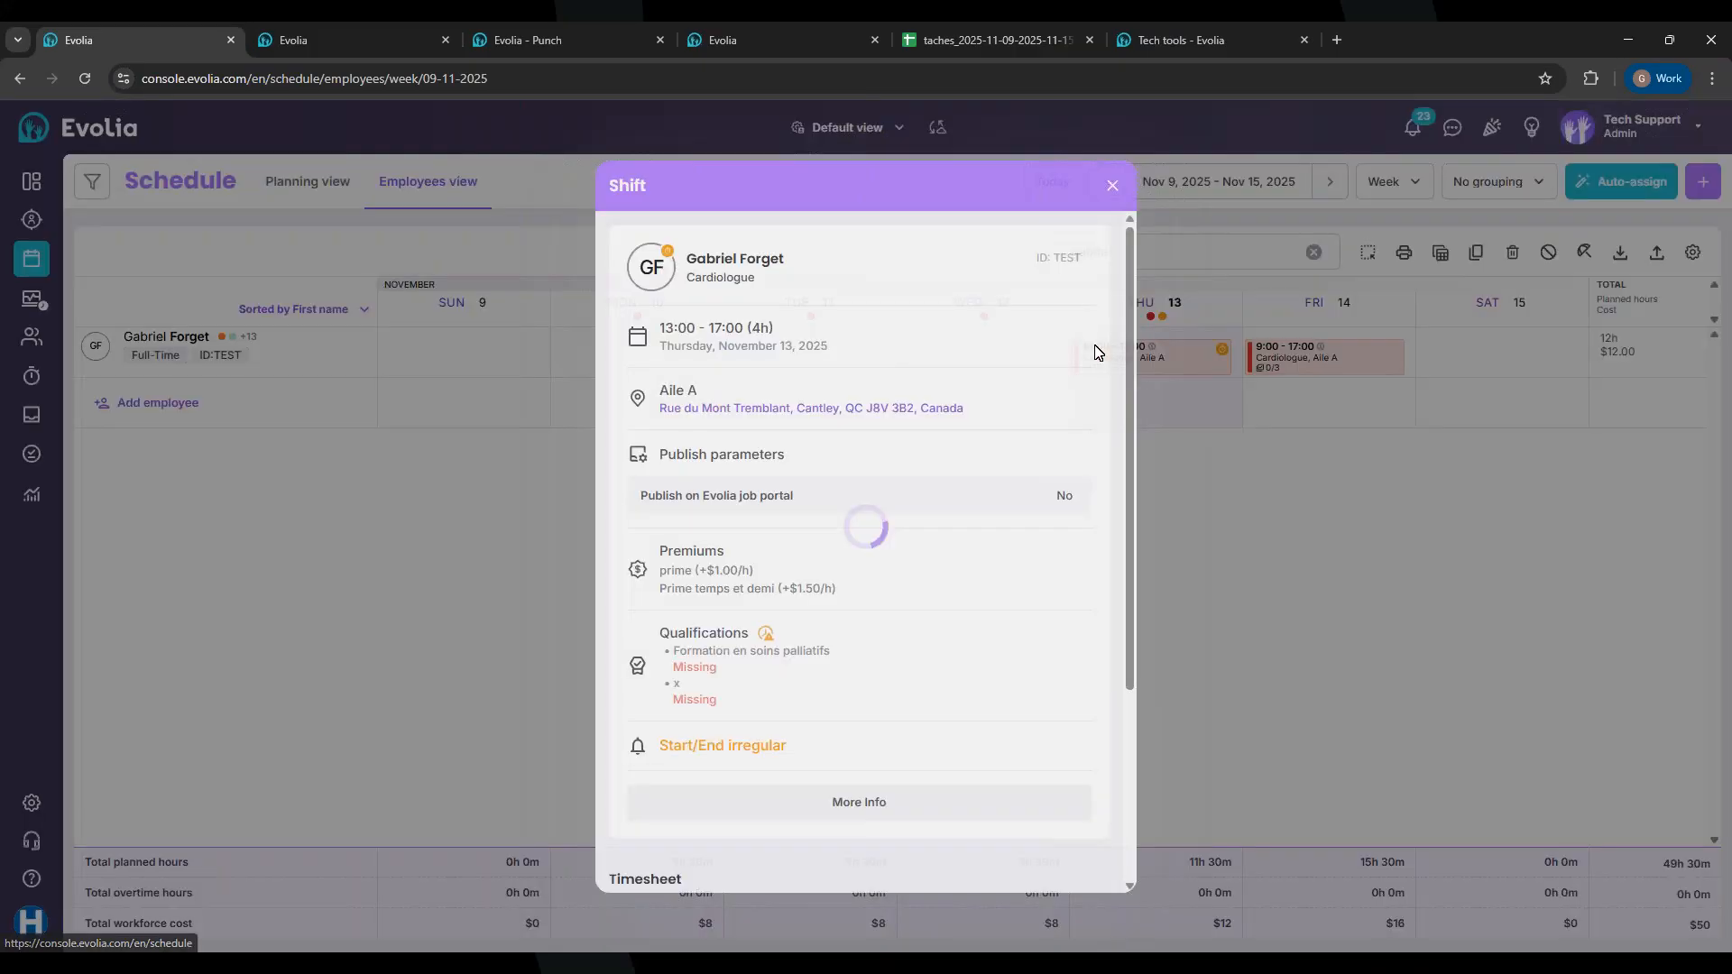
{"action": "scroll", "coordinate": [960, 651], "scroll_direction": "down", "scroll_amount": 5}
{"action": "left_click", "coordinate": [702, 427]}
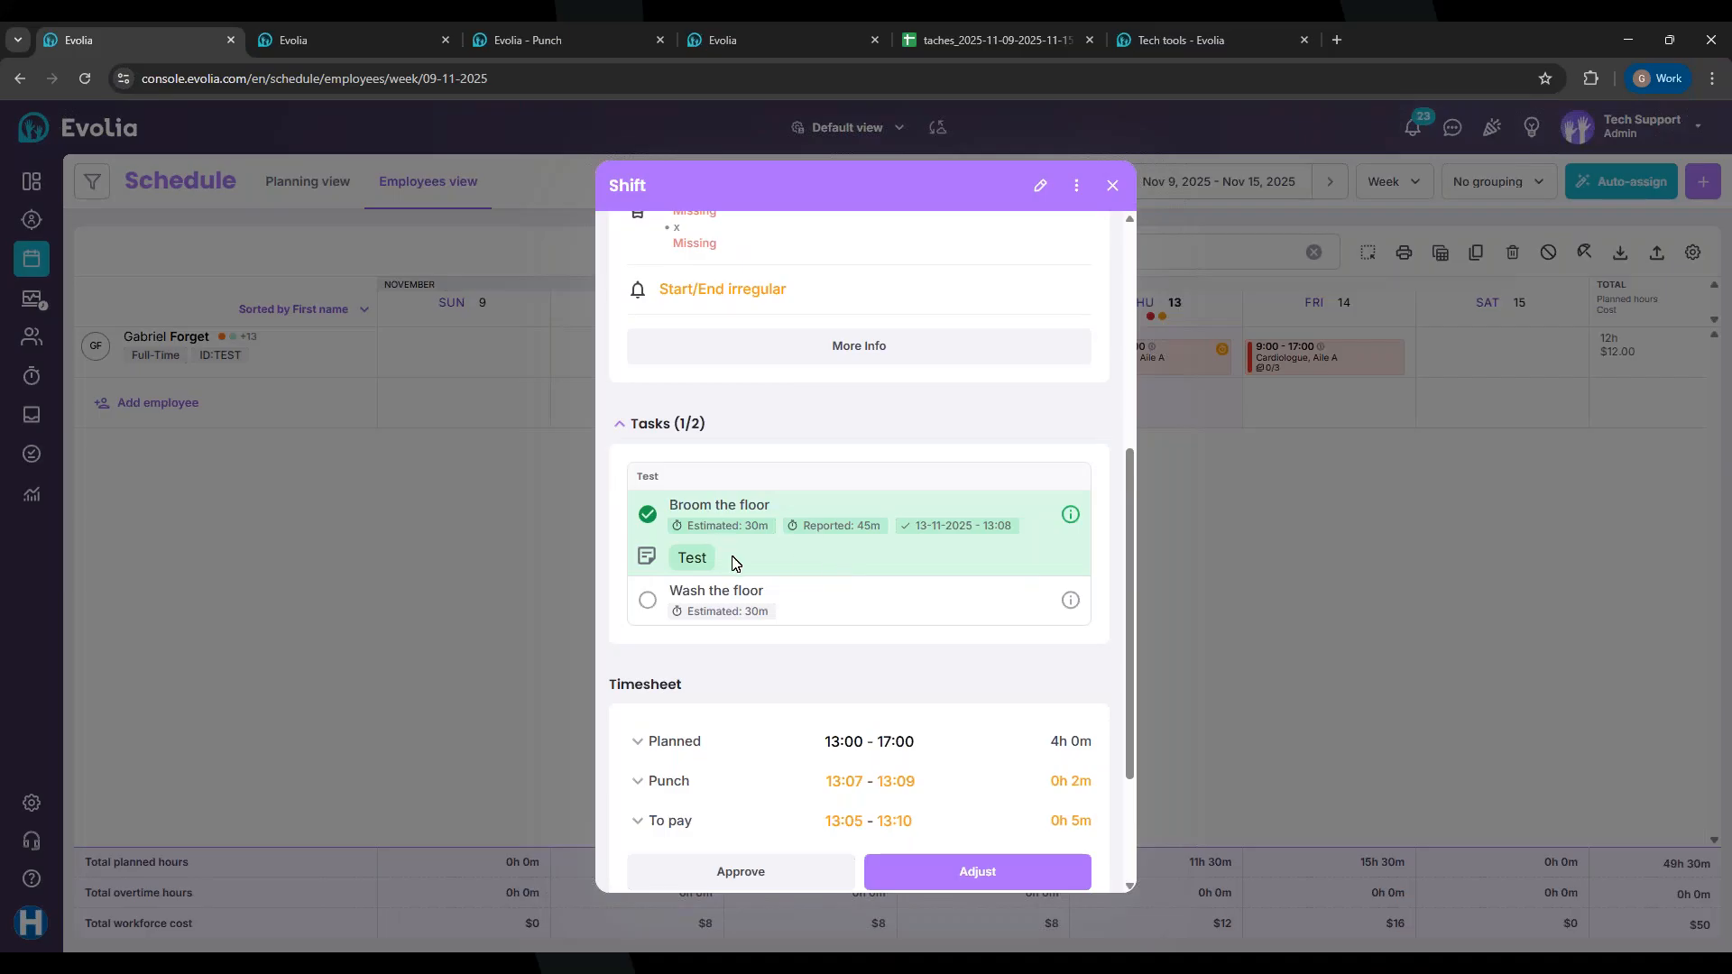
{"action": "scroll", "coordinate": [941, 516], "scroll_direction": "up", "scroll_amount": 1}
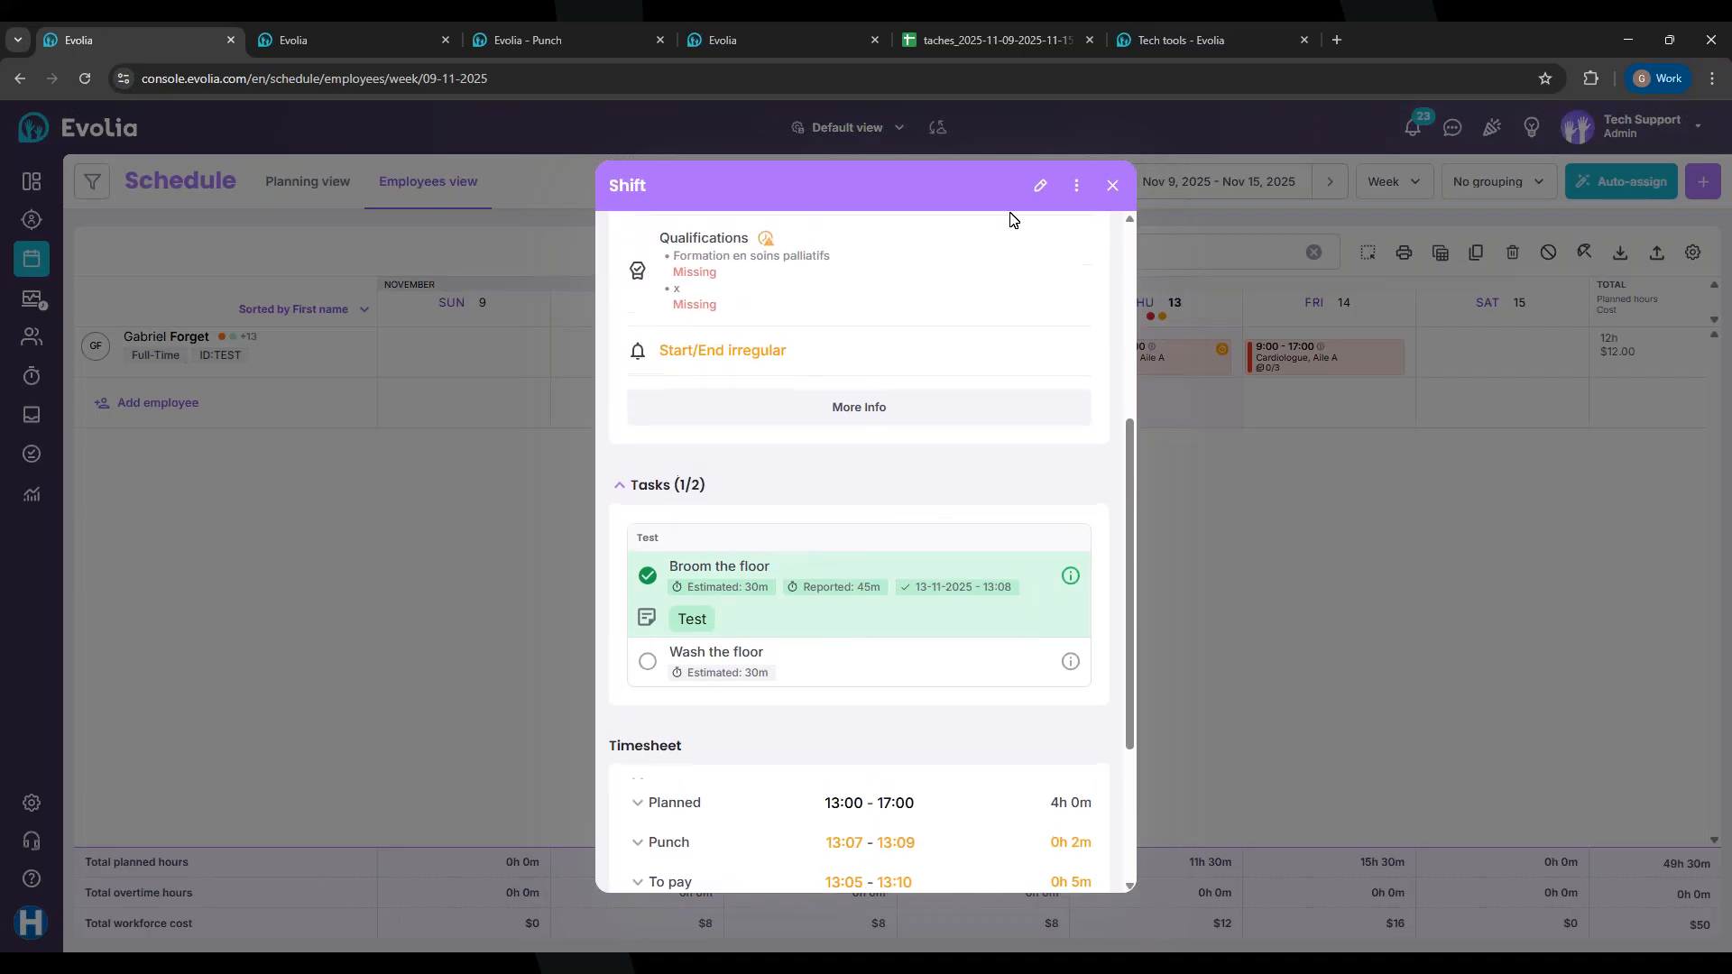
{"action": "left_click", "coordinate": [1043, 188]}
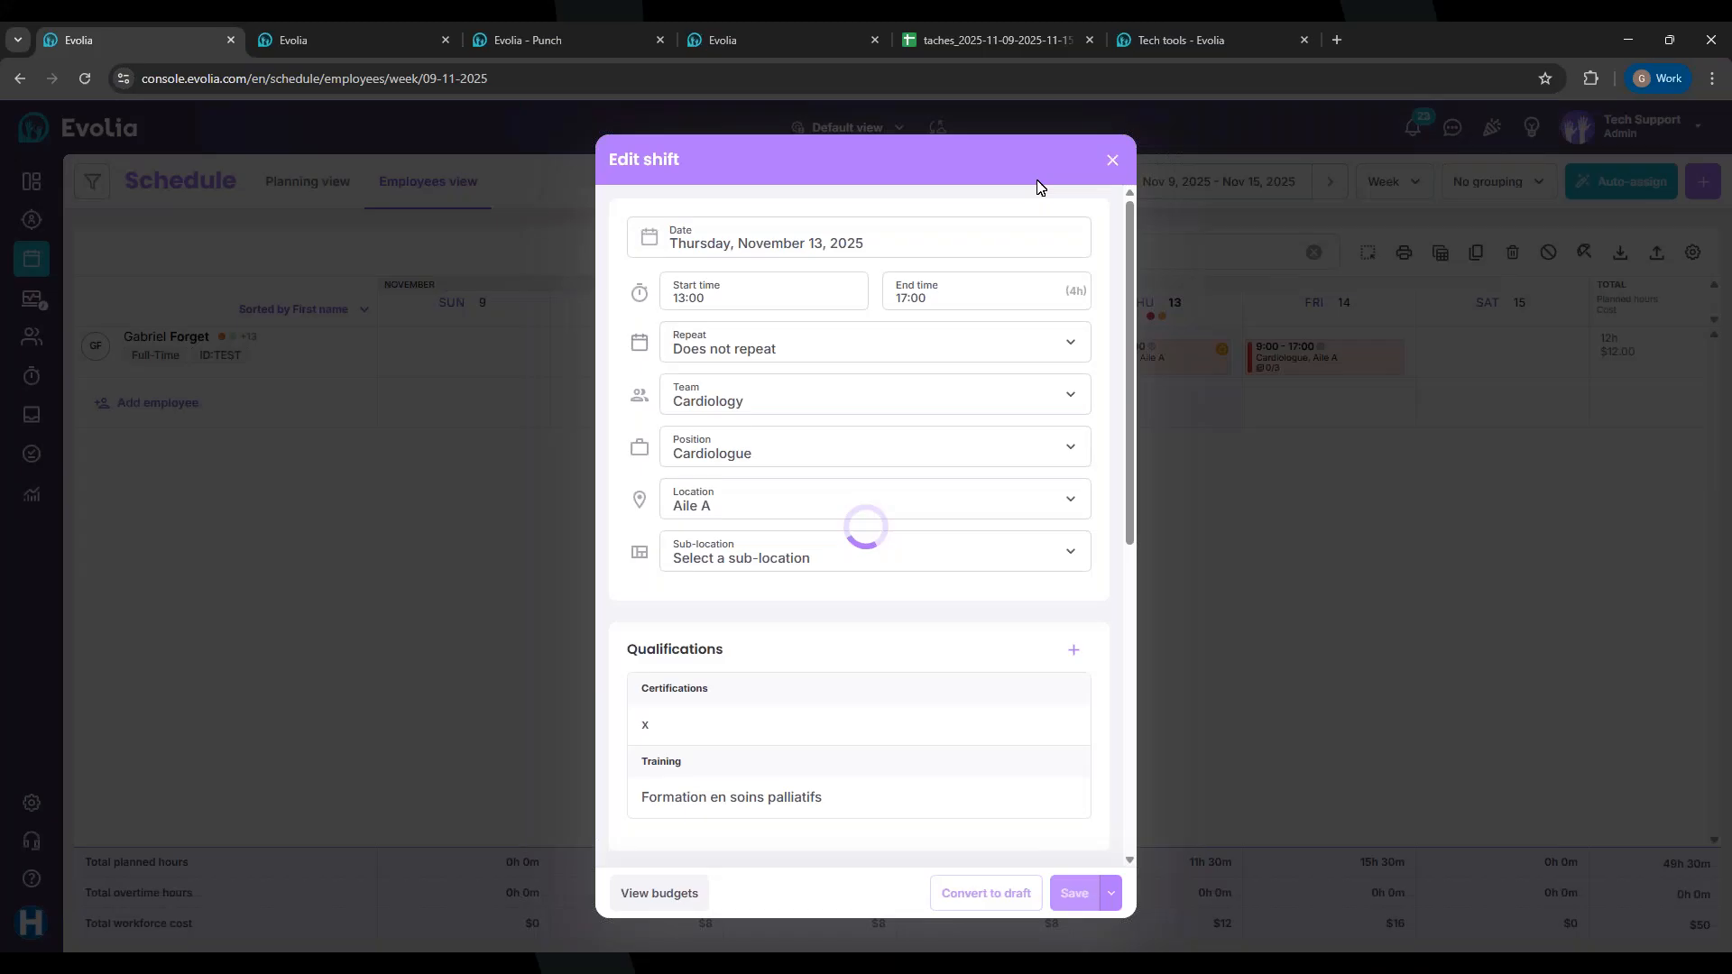
{"action": "scroll", "coordinate": [982, 636], "scroll_direction": "down", "scroll_amount": 3}
{"action": "scroll", "coordinate": [982, 638], "scroll_direction": "down", "scroll_amount": 3}
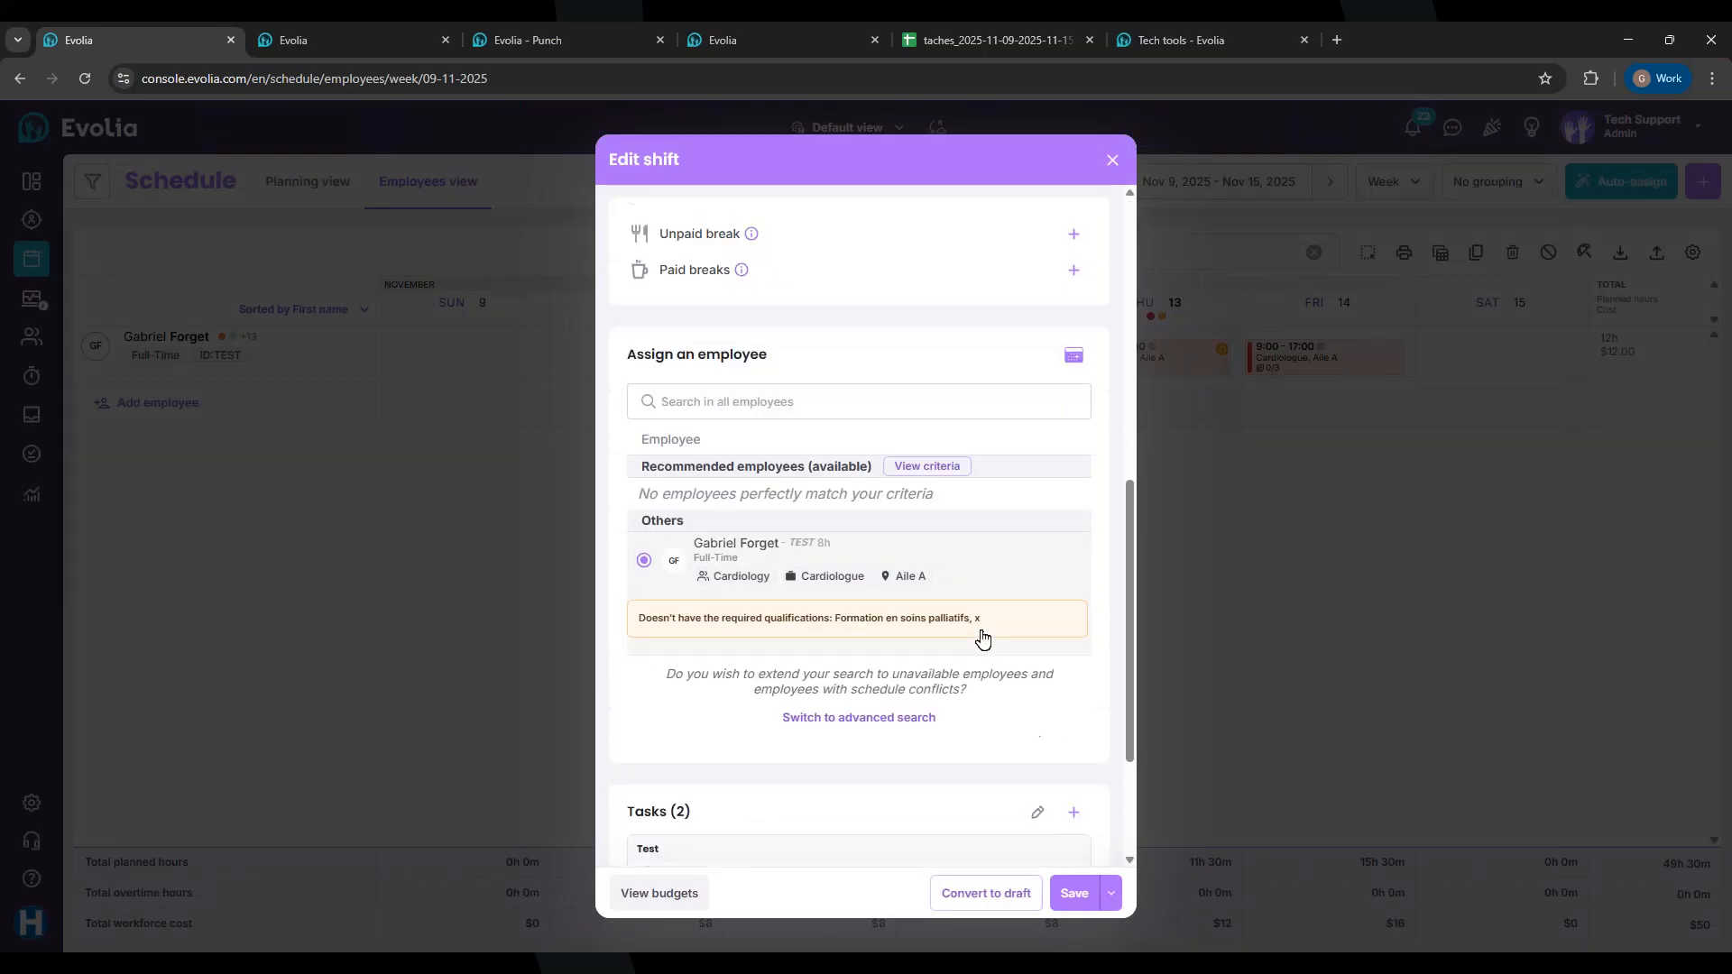
{"action": "scroll", "coordinate": [1029, 407], "scroll_direction": "down", "scroll_amount": 3}
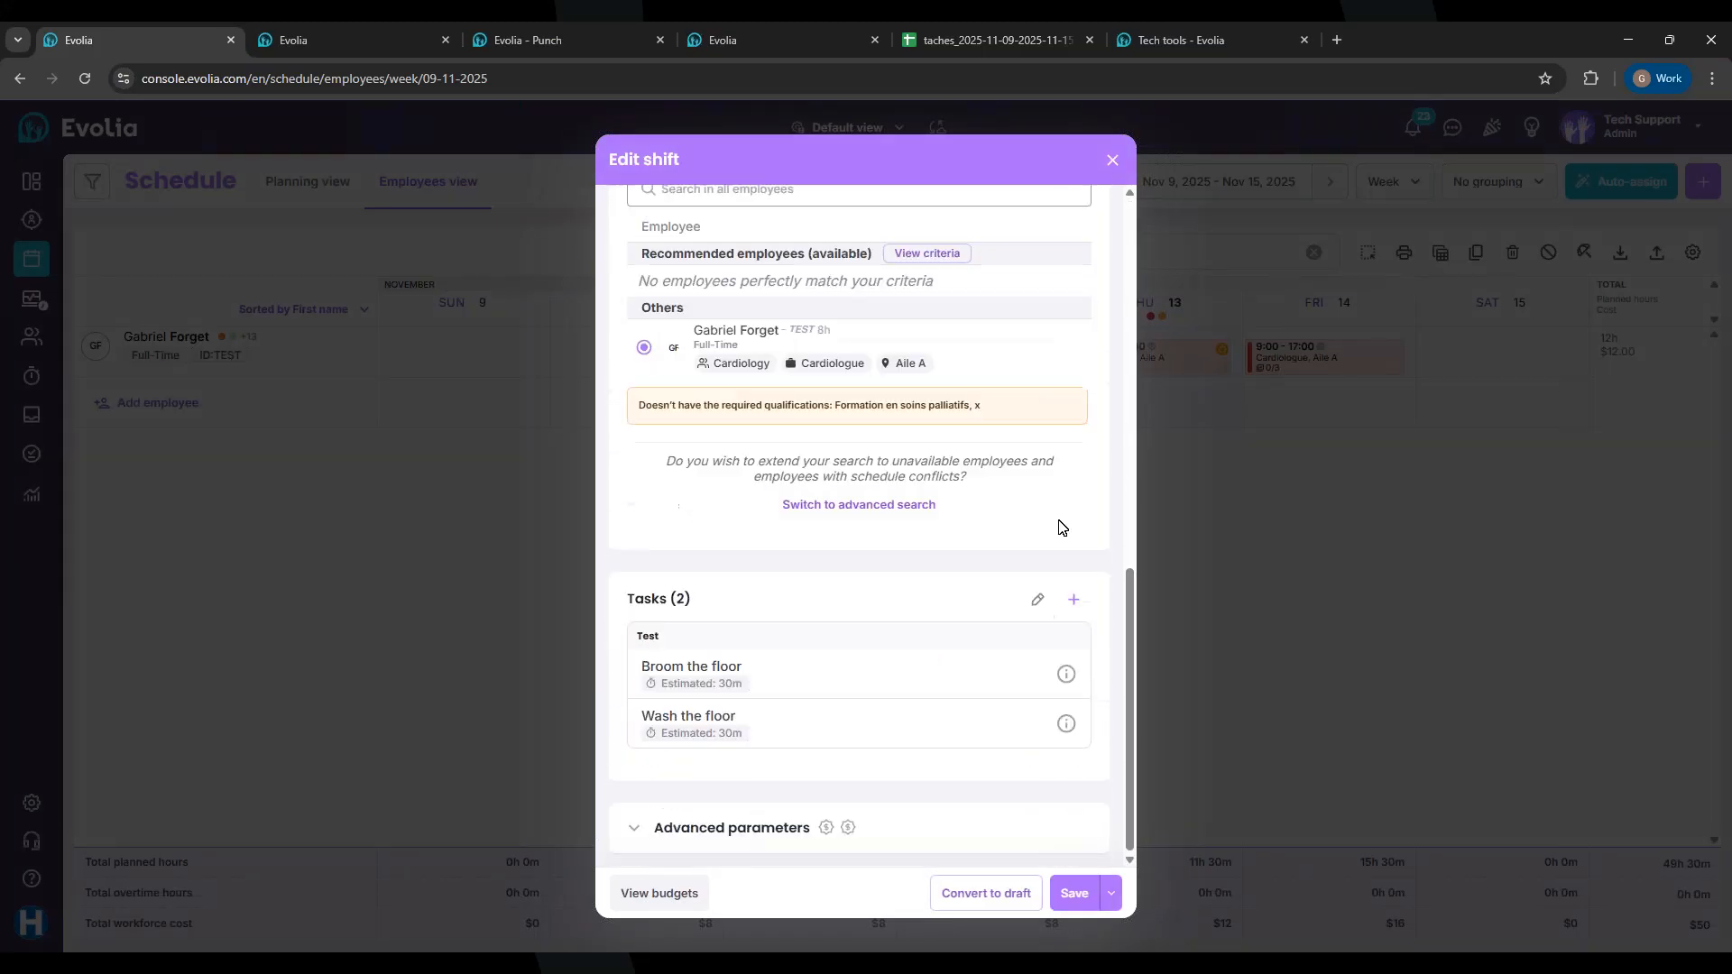
Step: Inspect the shift's tasks in the editor, including the Broom the floor details
{"action": "left_click", "coordinate": [1036, 598]}
{"action": "left_click", "coordinate": [1052, 423]}
{"action": "left_click", "coordinate": [1053, 677]}
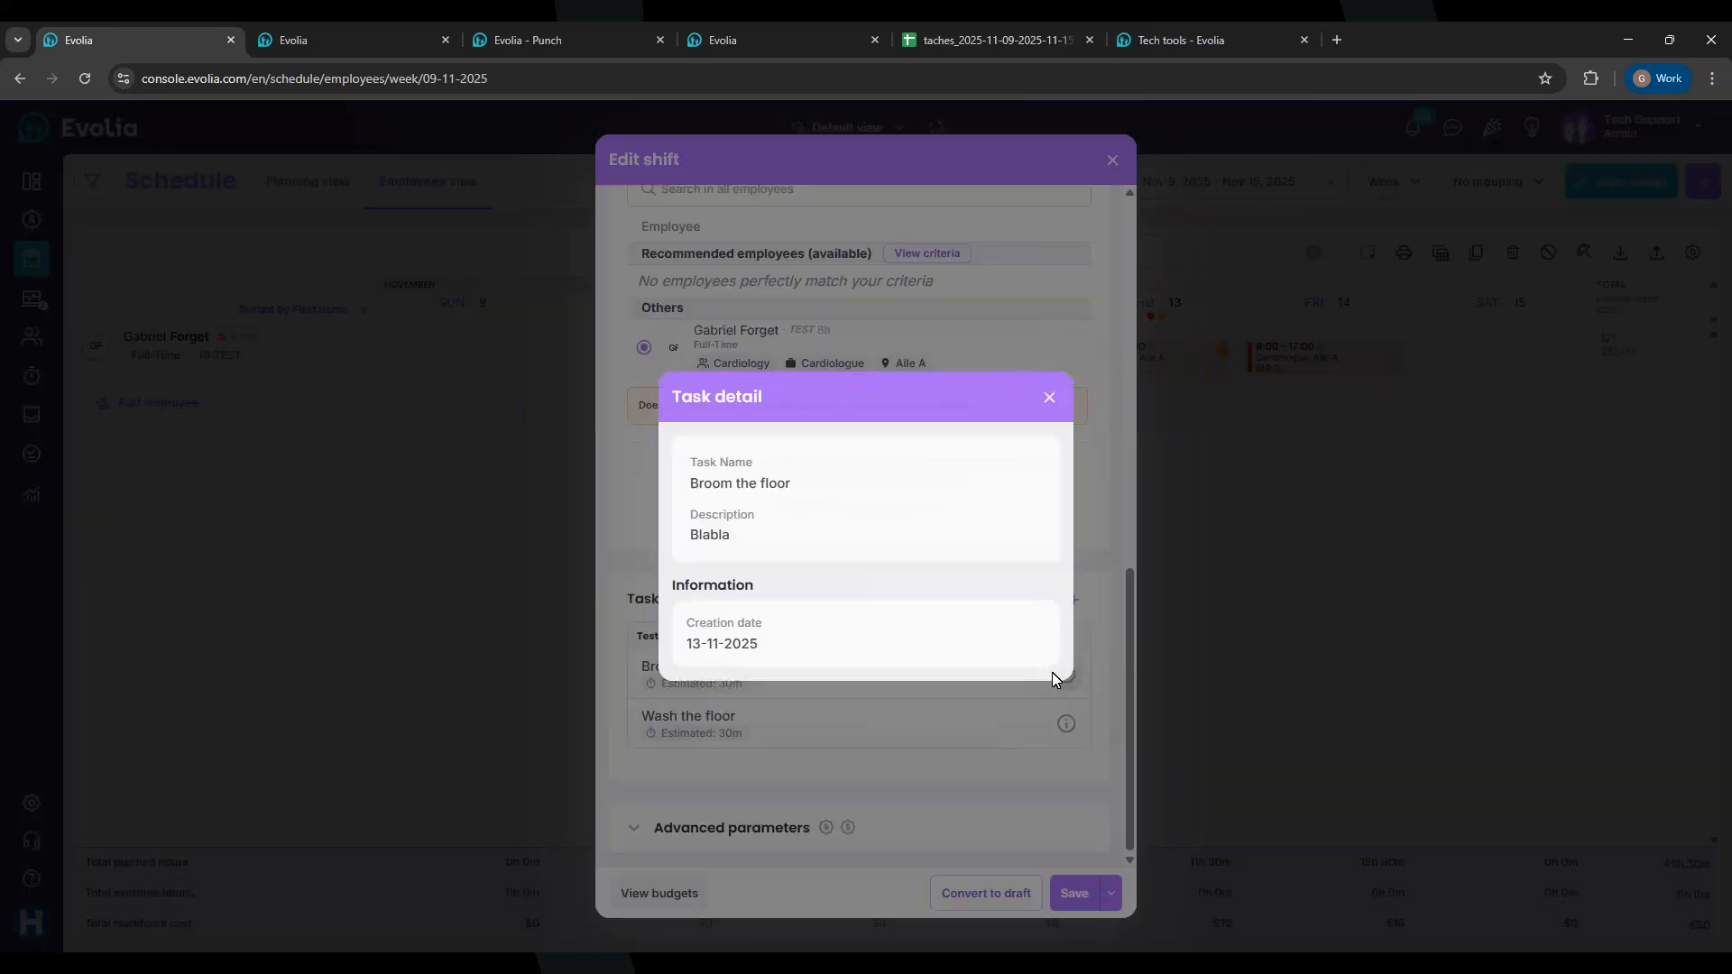
{"action": "left_click", "coordinate": [1046, 399]}
{"action": "left_click", "coordinate": [1038, 602]}
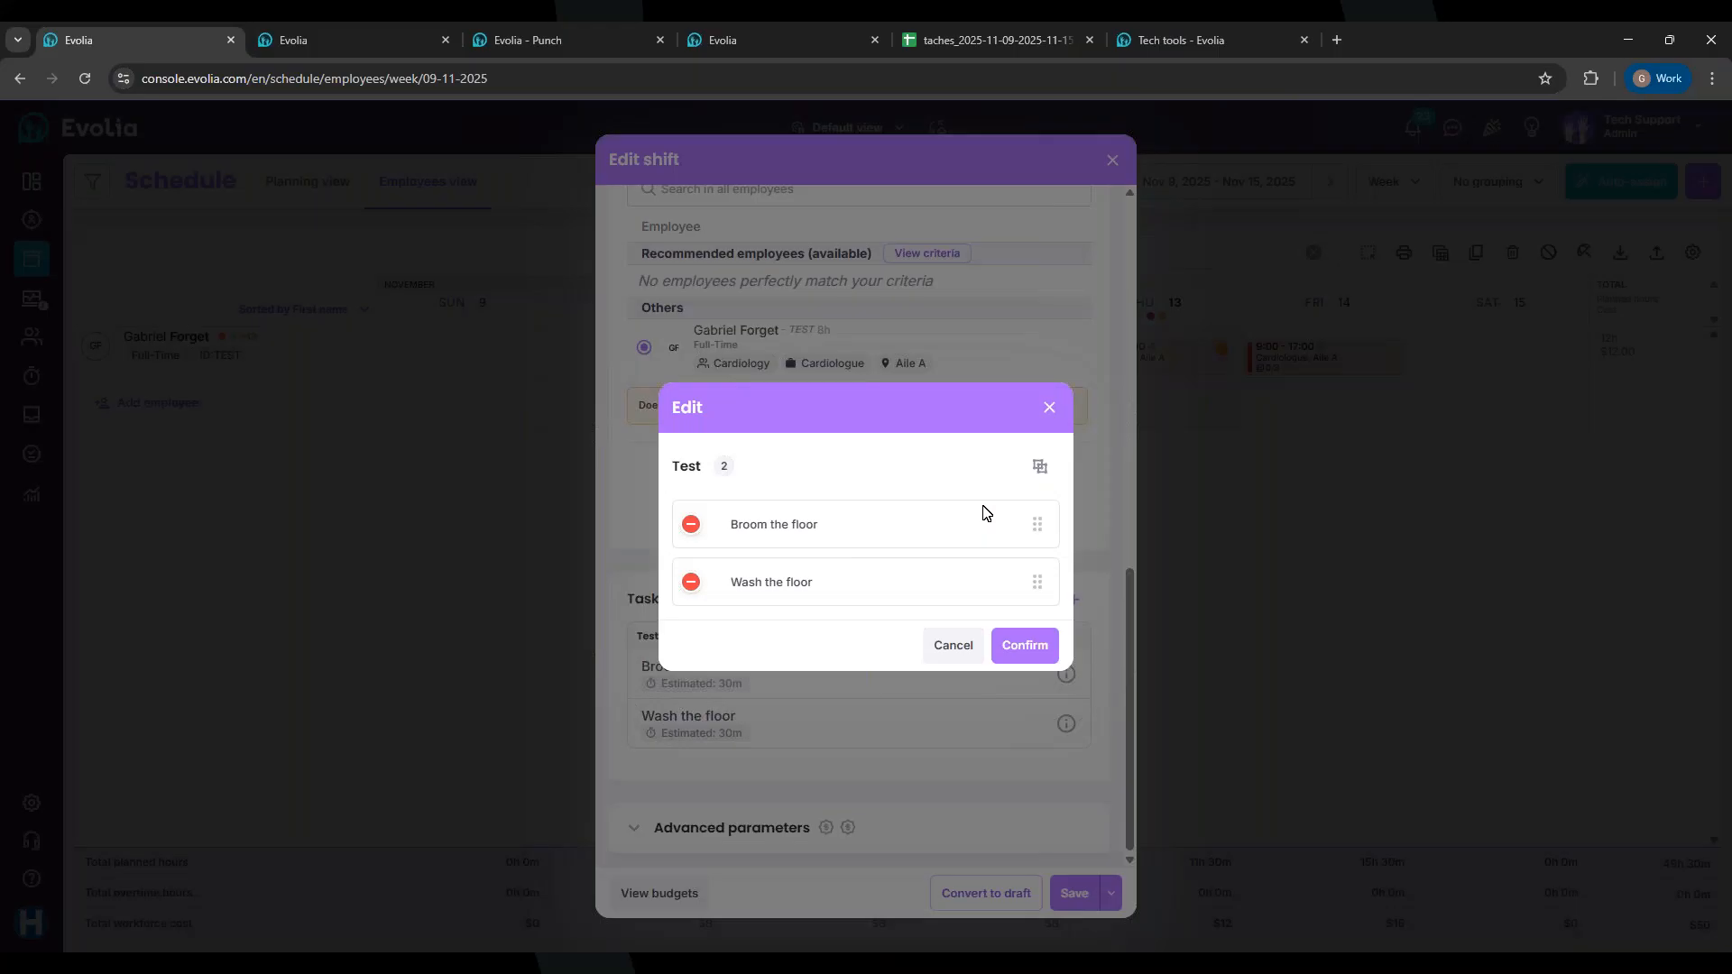
{"action": "left_click", "coordinate": [1048, 406]}
Step: Start a new task but cancel it, then expand Advanced parameters and focus the Note field
{"action": "left_click", "coordinate": [1073, 601]}
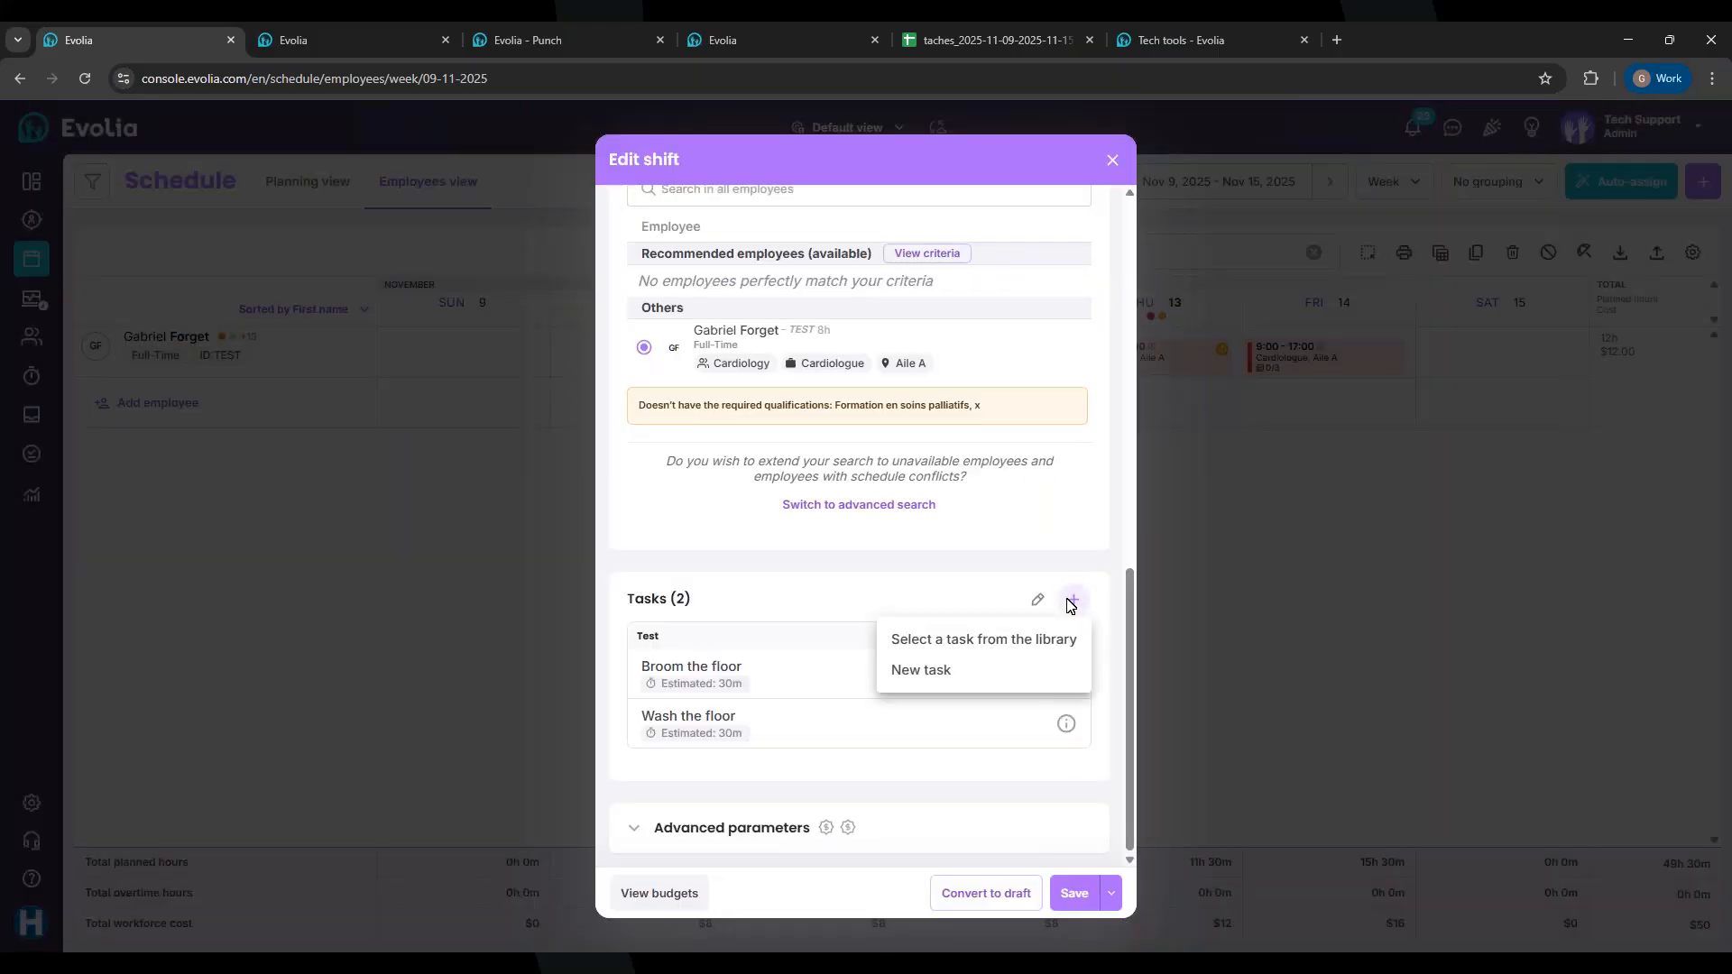
{"action": "left_click", "coordinate": [907, 670]}
{"action": "left_click", "coordinate": [731, 354]}
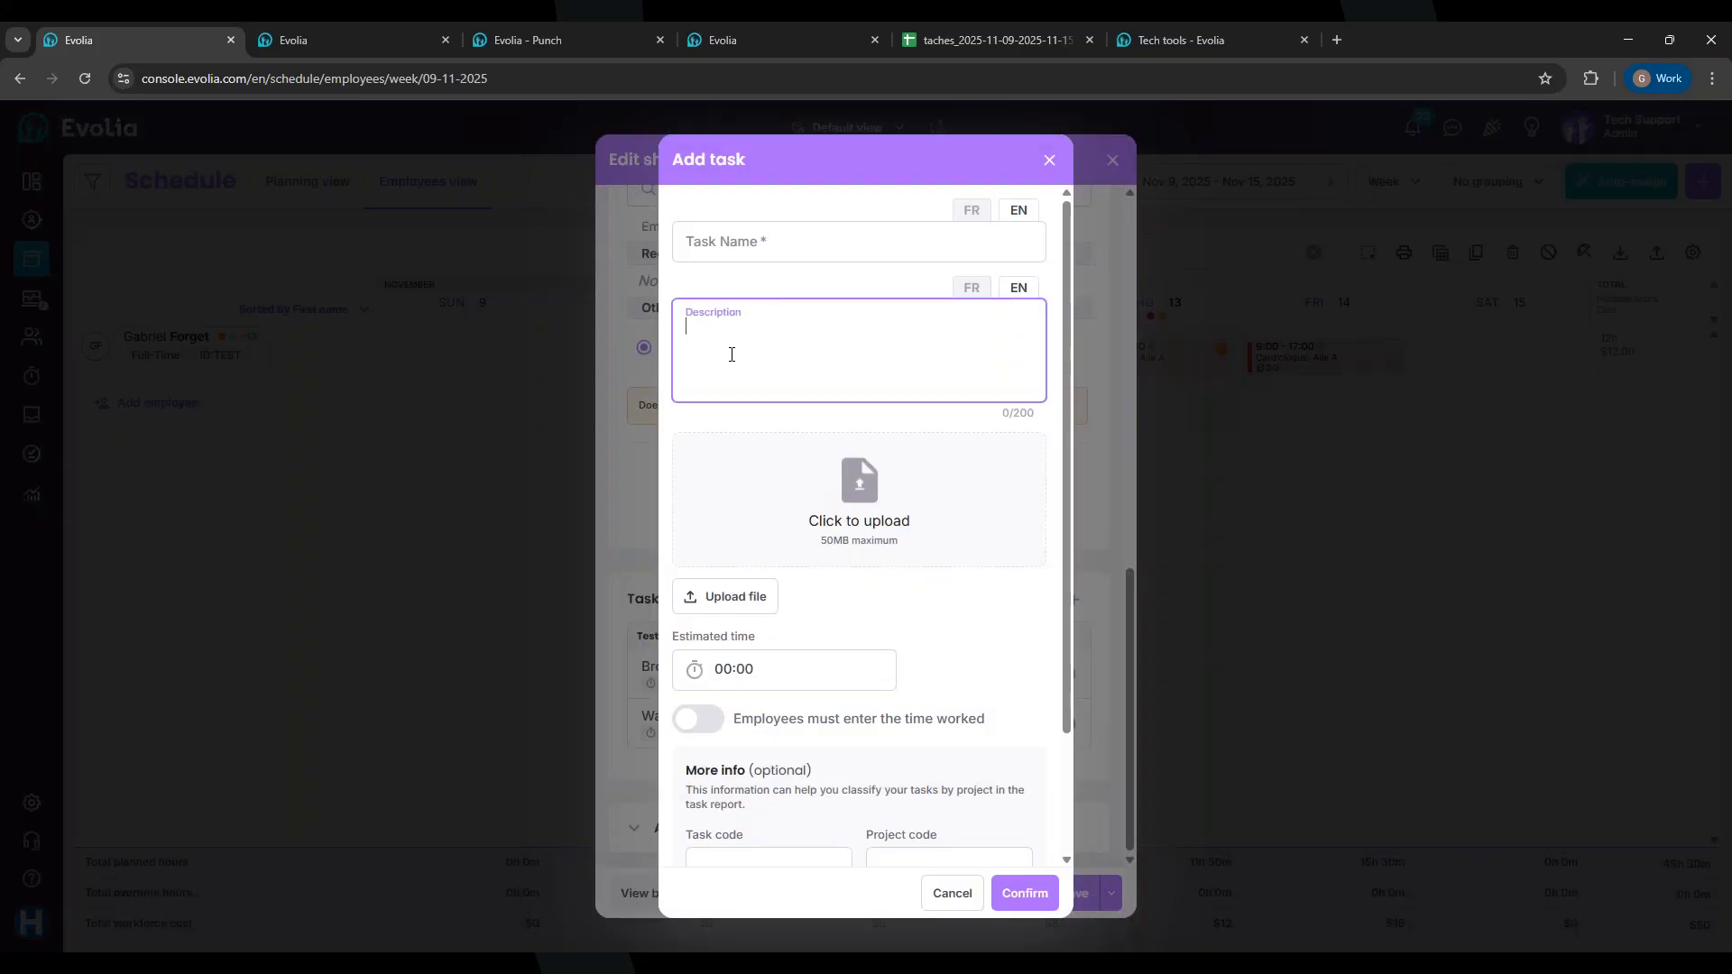
{"action": "left_click", "coordinate": [1048, 160]}
{"action": "left_click", "coordinate": [750, 817]}
{"action": "scroll", "coordinate": [792, 749], "scroll_direction": "down", "scroll_amount": 4}
{"action": "left_click", "coordinate": [700, 620]}
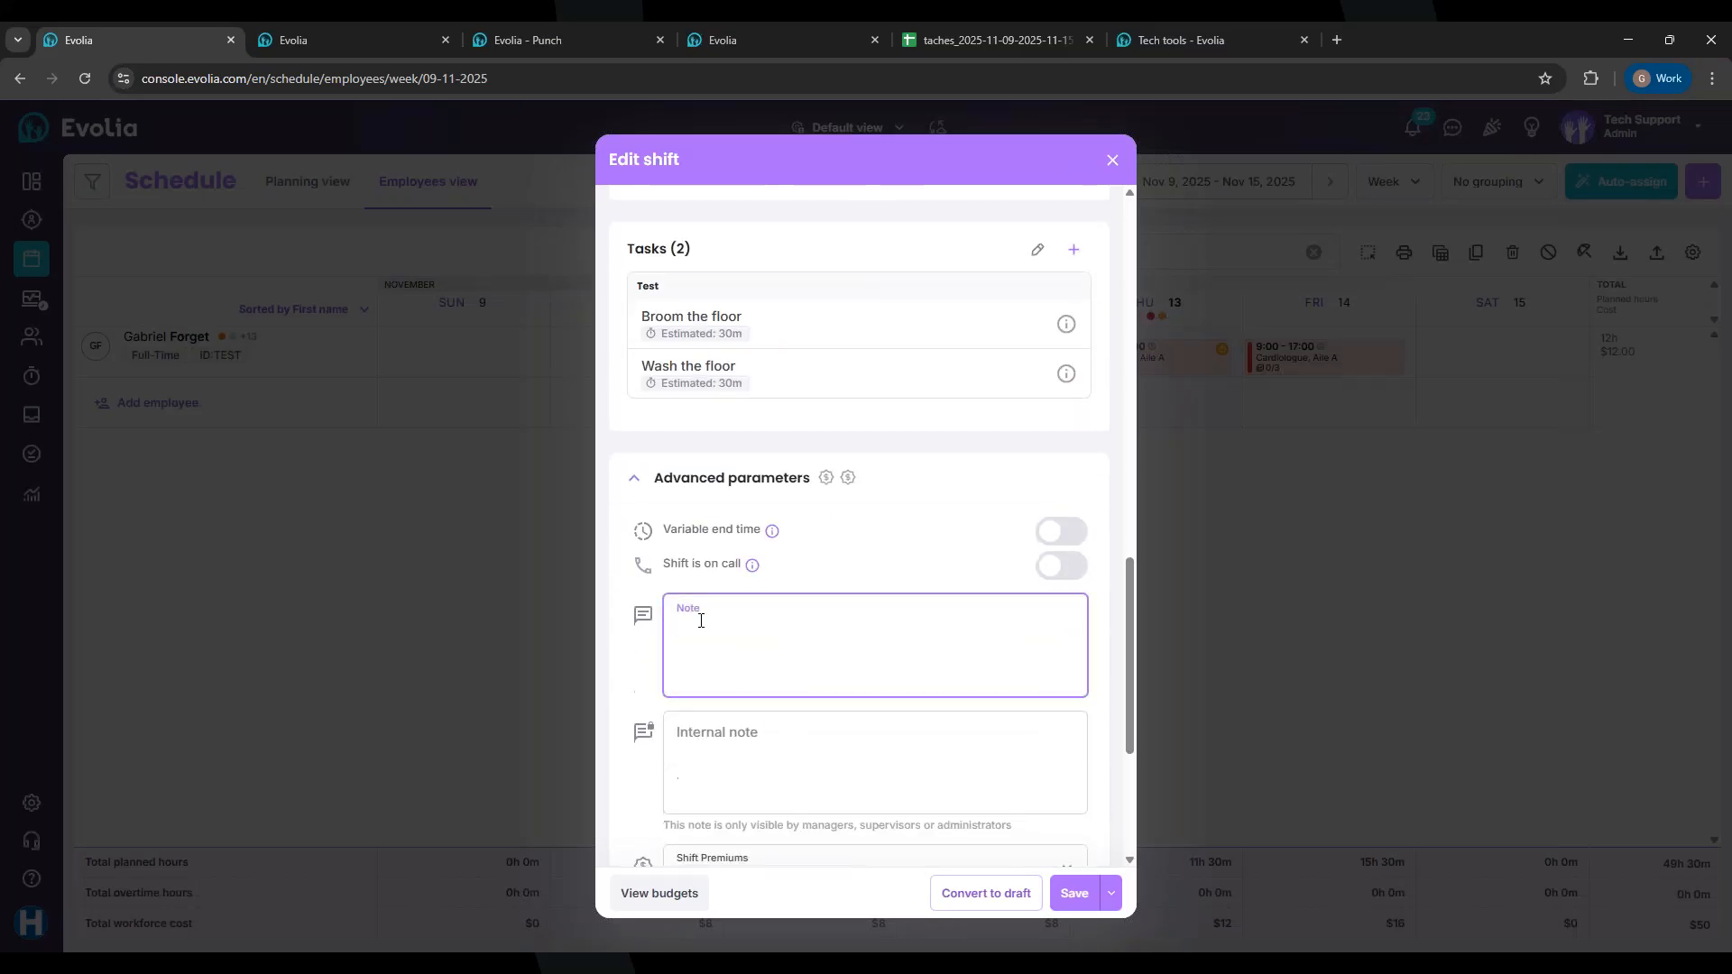
Step: Write the note 'Pls broom and wash' the floor at 2pm, select it, and close the editor
{"action": "type", "text": "Pls"}
{"action": "type", "text": "broom and wash the floor at 2pm"}
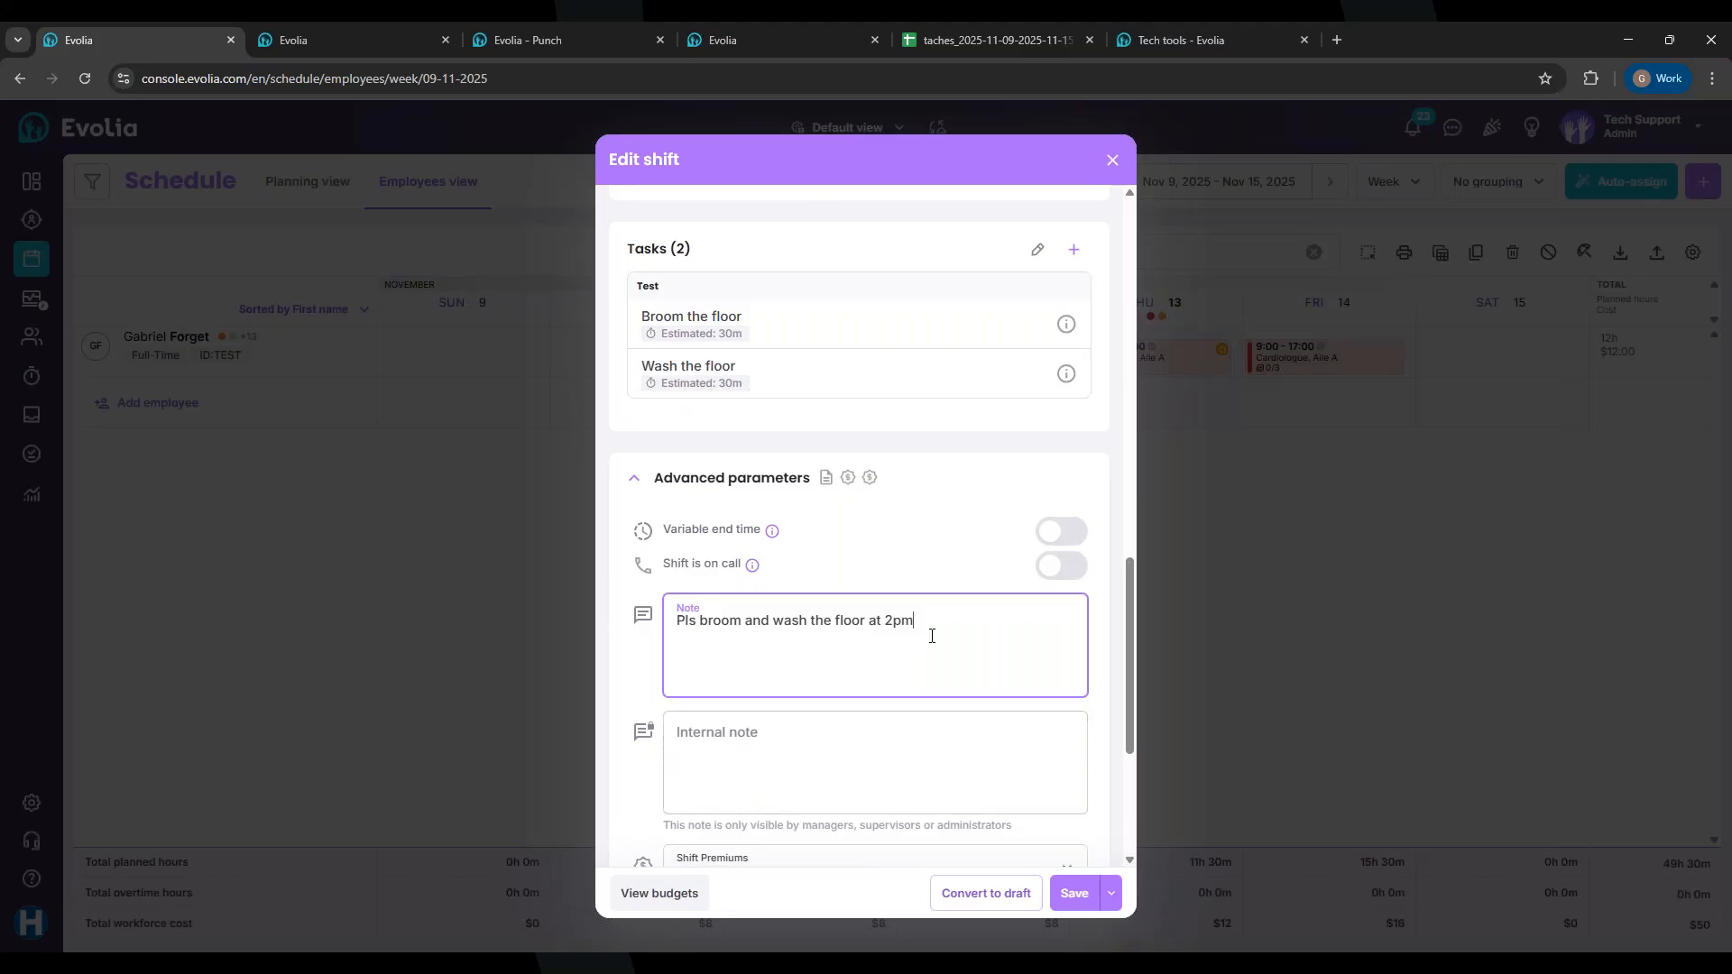
{"action": "left_click_drag", "start_coordinate": [917, 622], "coordinate": [661, 630]}
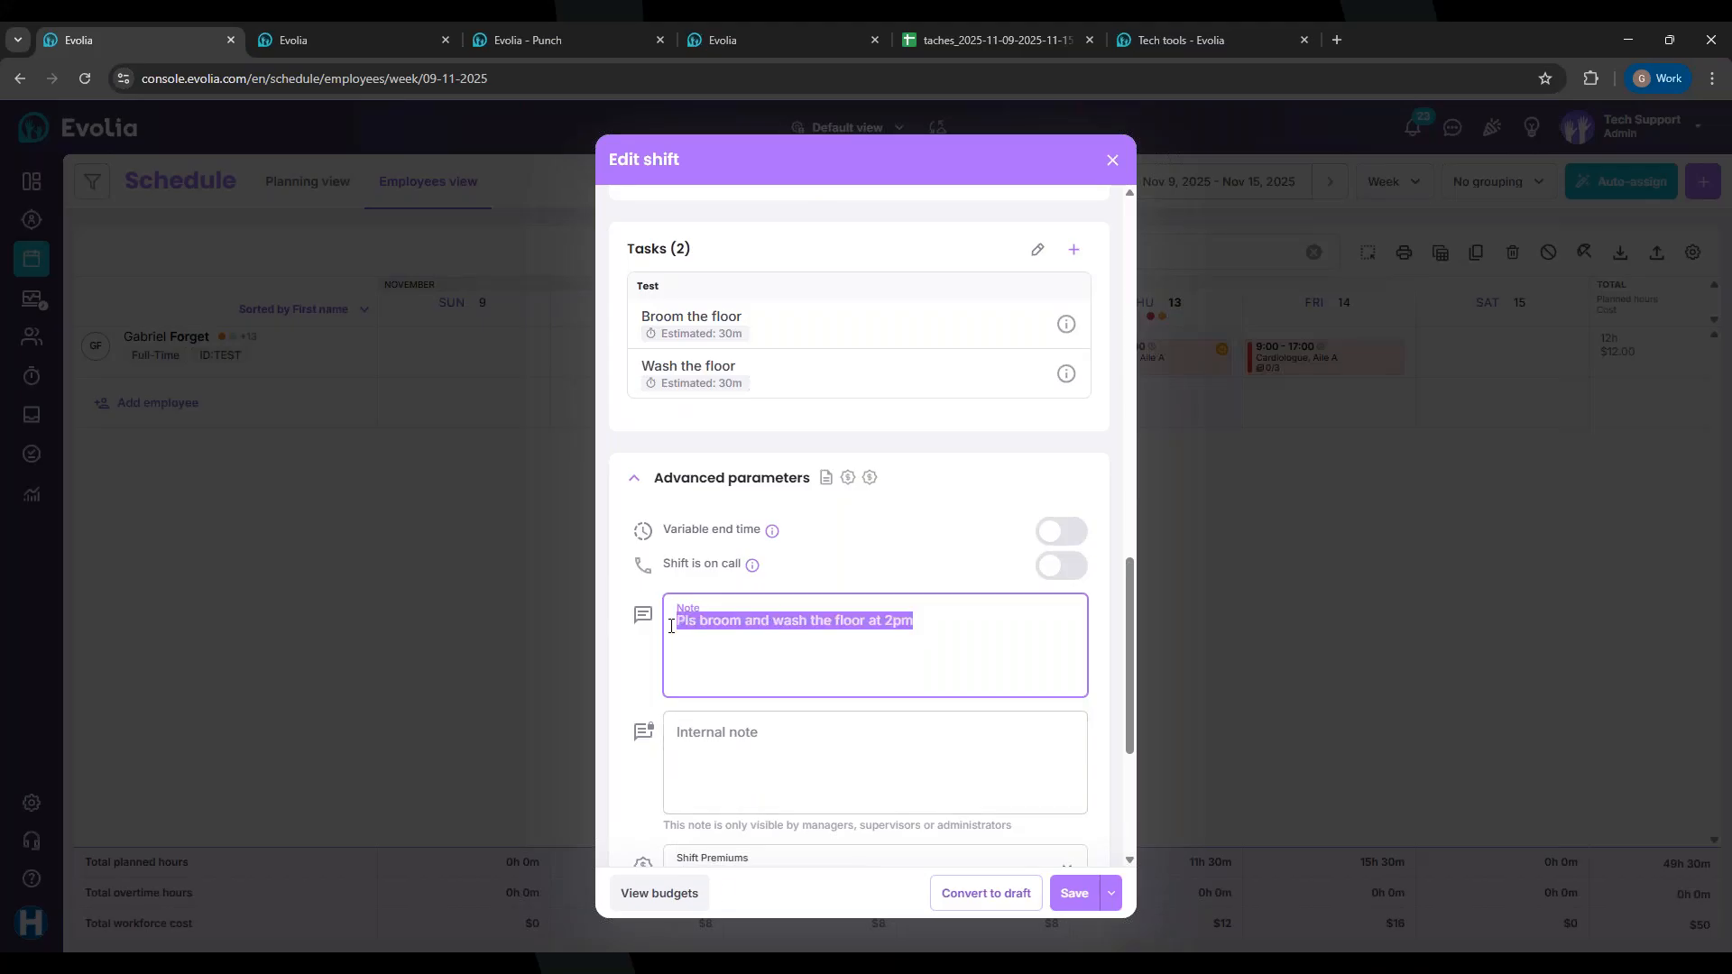
{"action": "left_click", "coordinate": [1112, 161]}
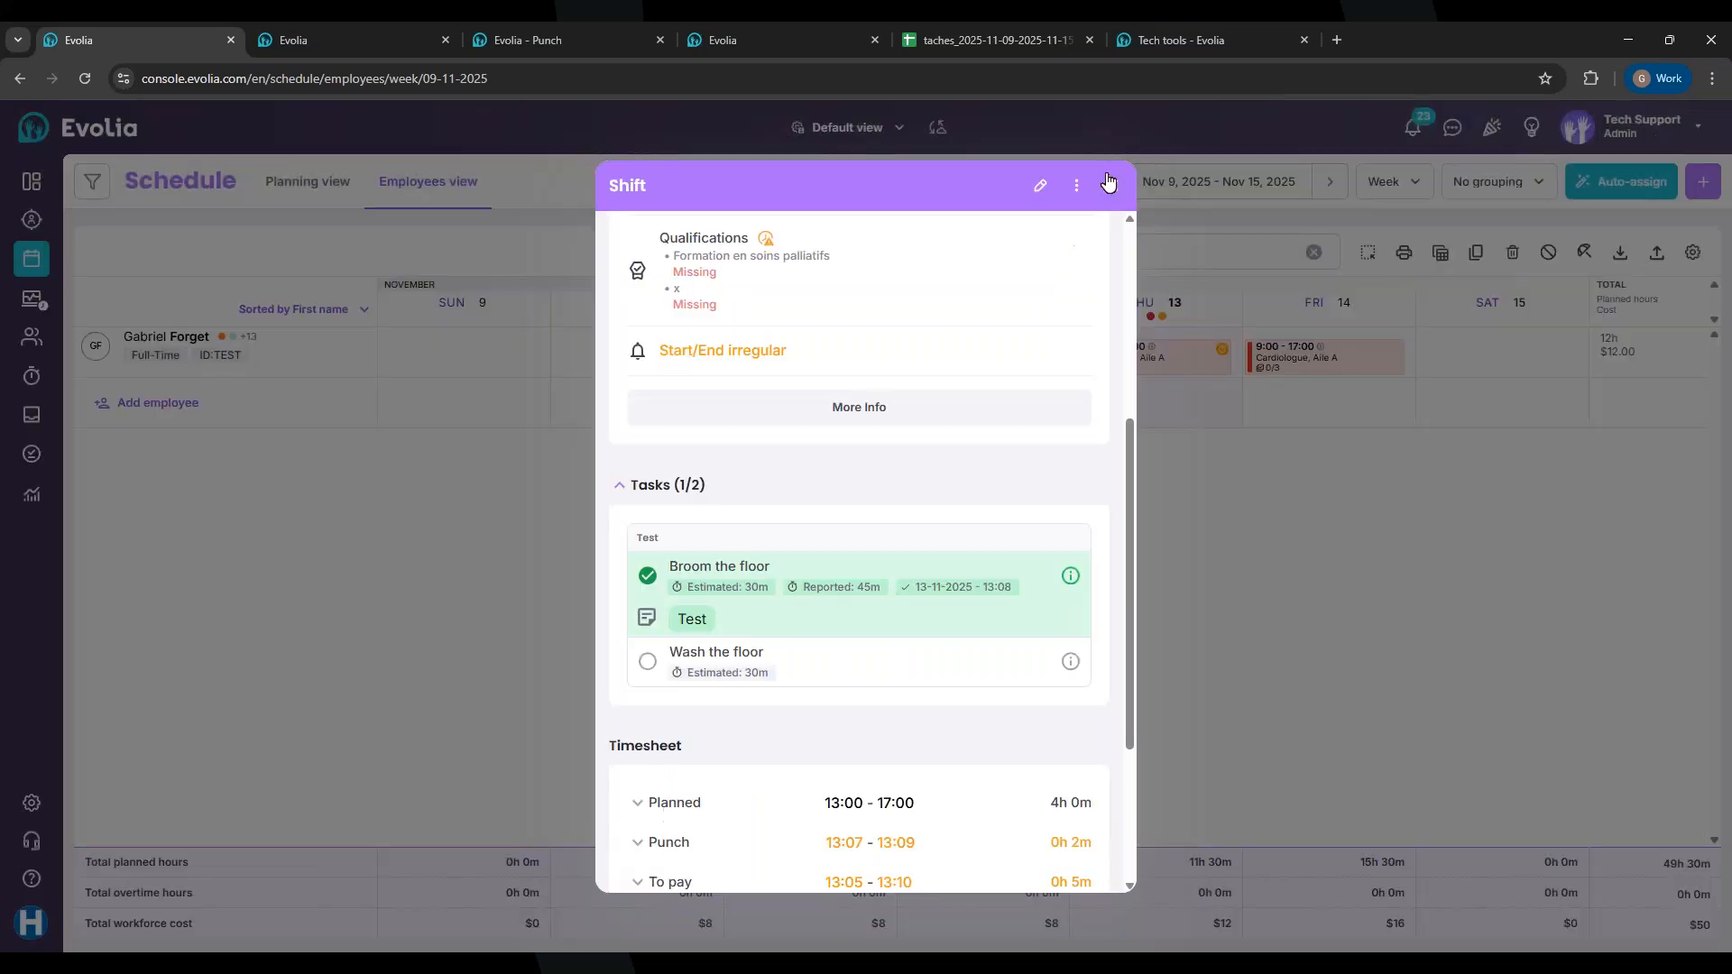
Step: Close the shift details, go to Tasks > Reports, dismiss the promotion, and open the Tasks report
{"action": "left_click", "coordinate": [1112, 184]}
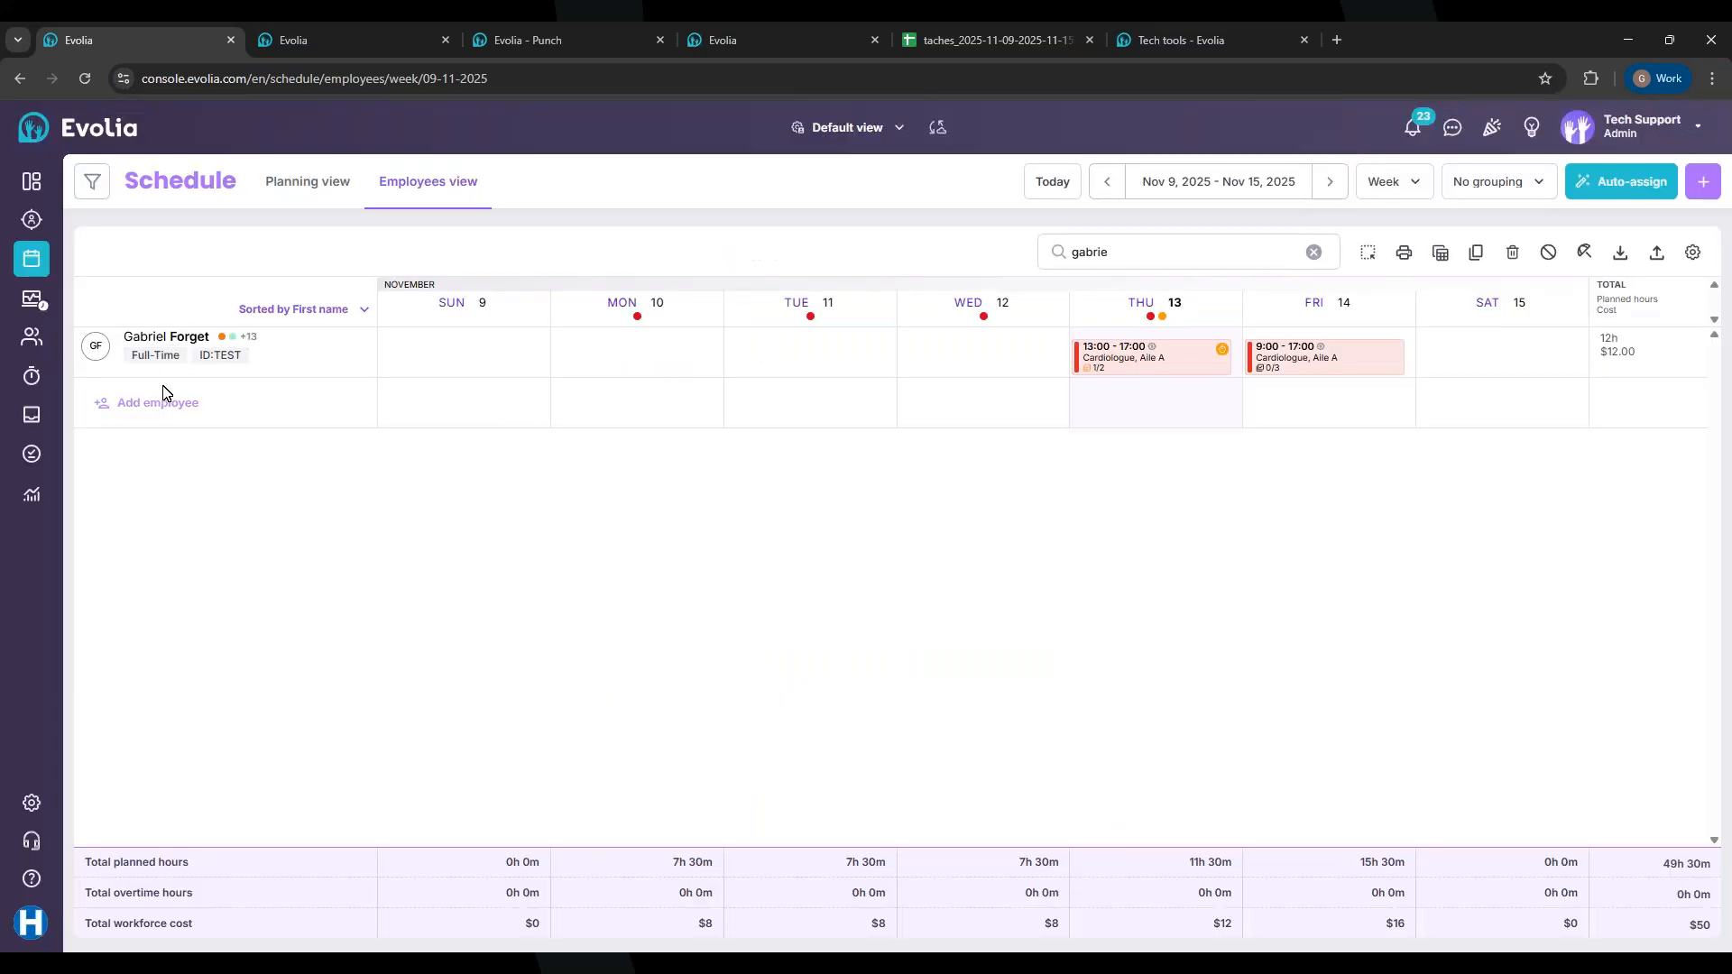
{"action": "left_click", "coordinate": [31, 455]}
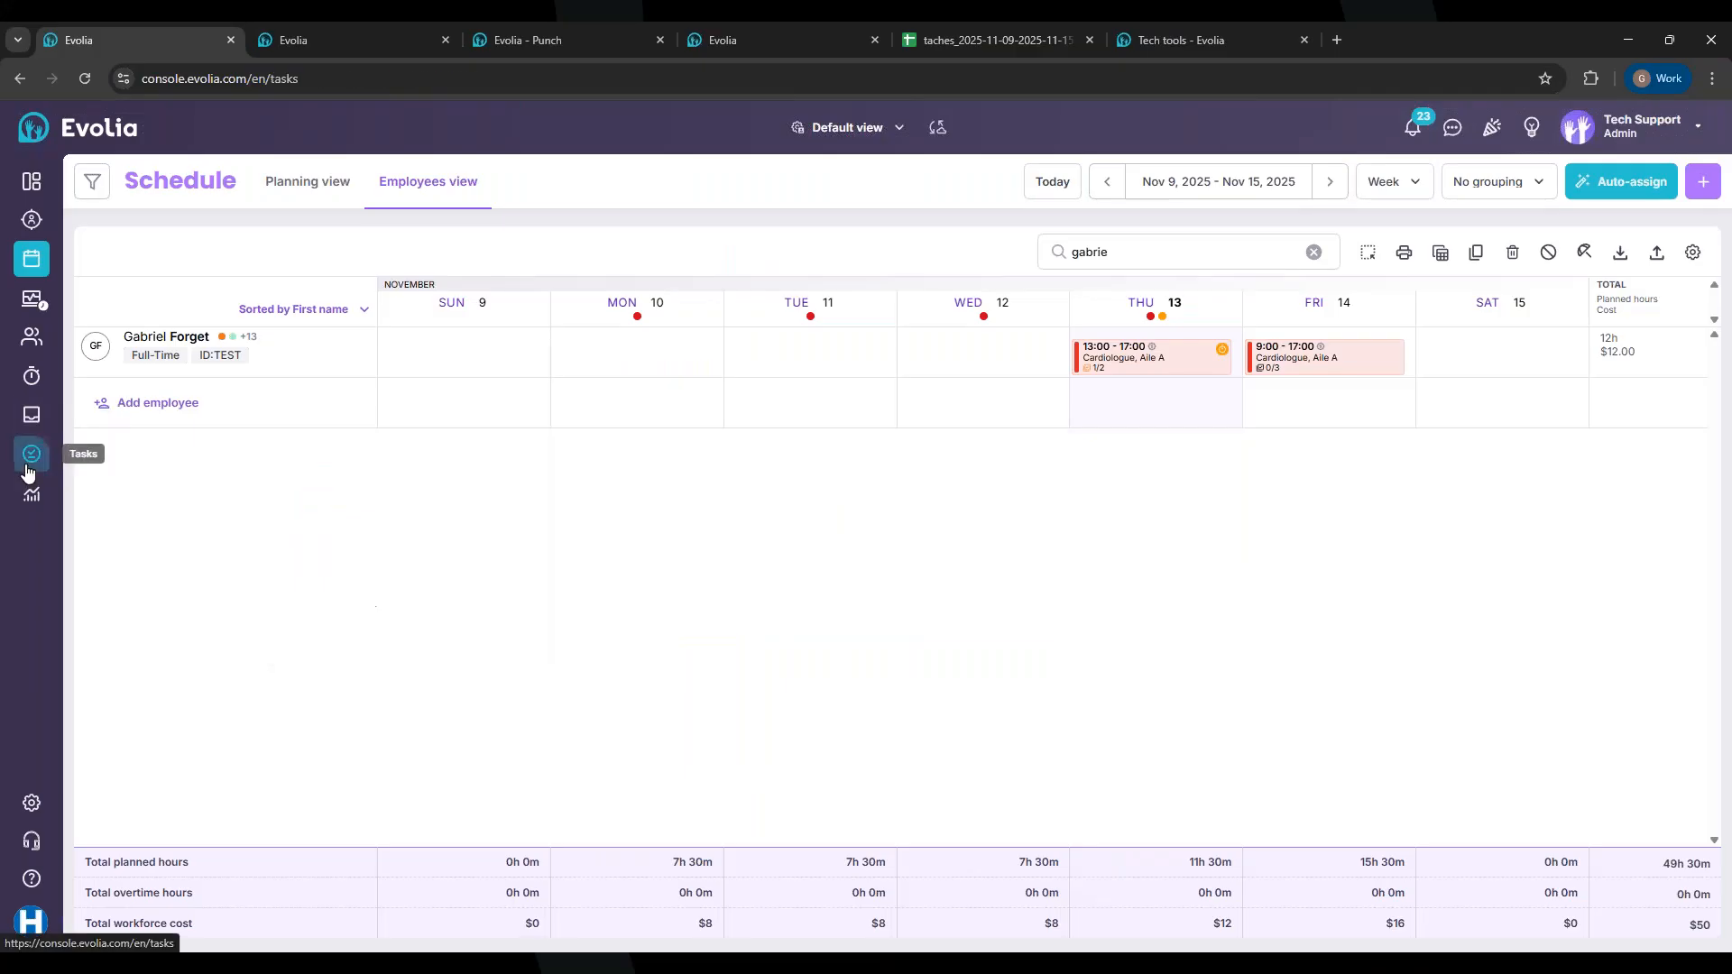
{"action": "left_click", "coordinate": [30, 495]}
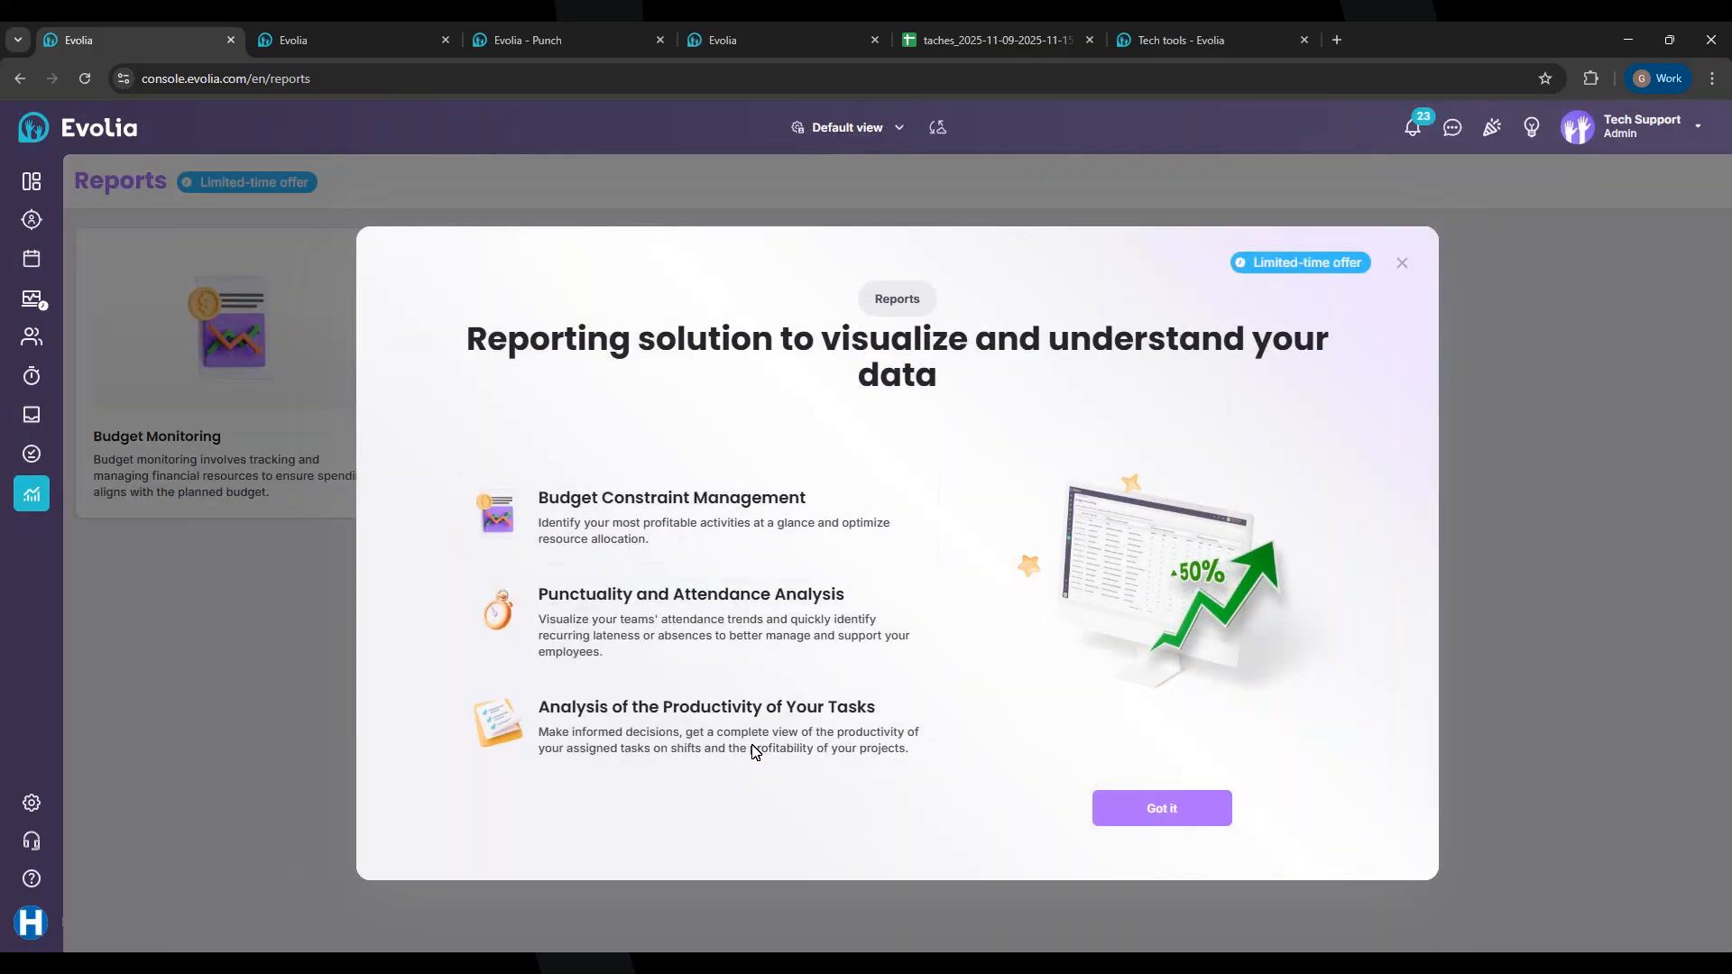
{"action": "left_click", "coordinate": [1109, 805]}
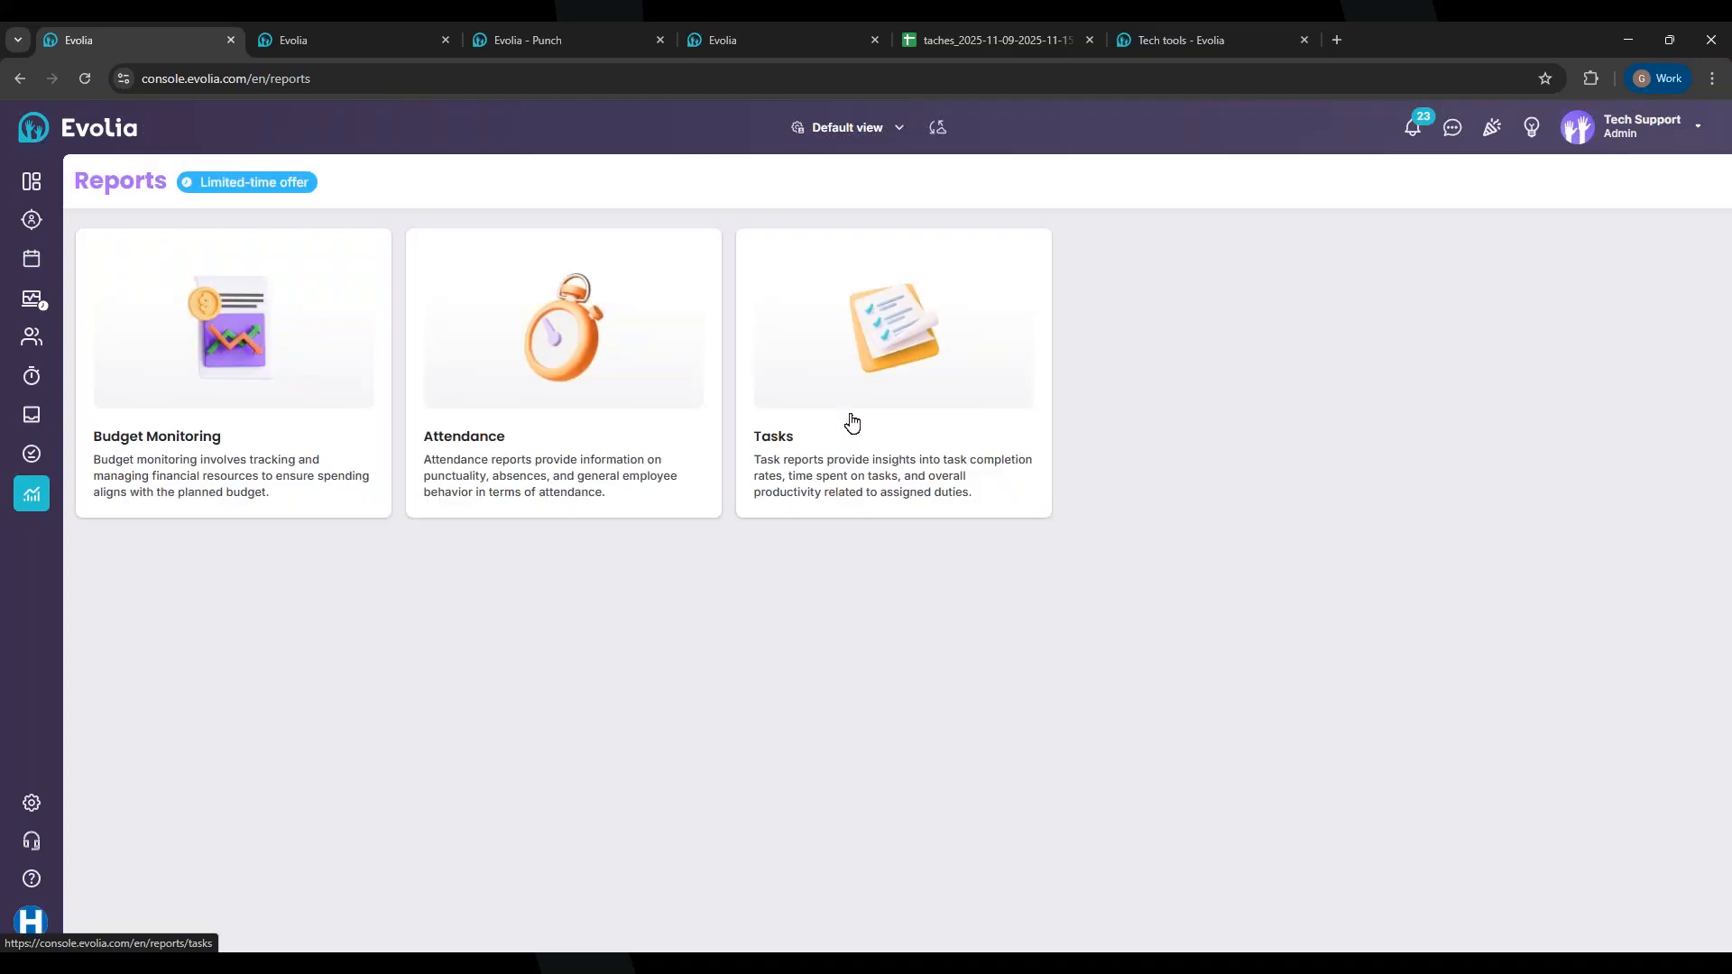
{"action": "left_click", "coordinate": [852, 423]}
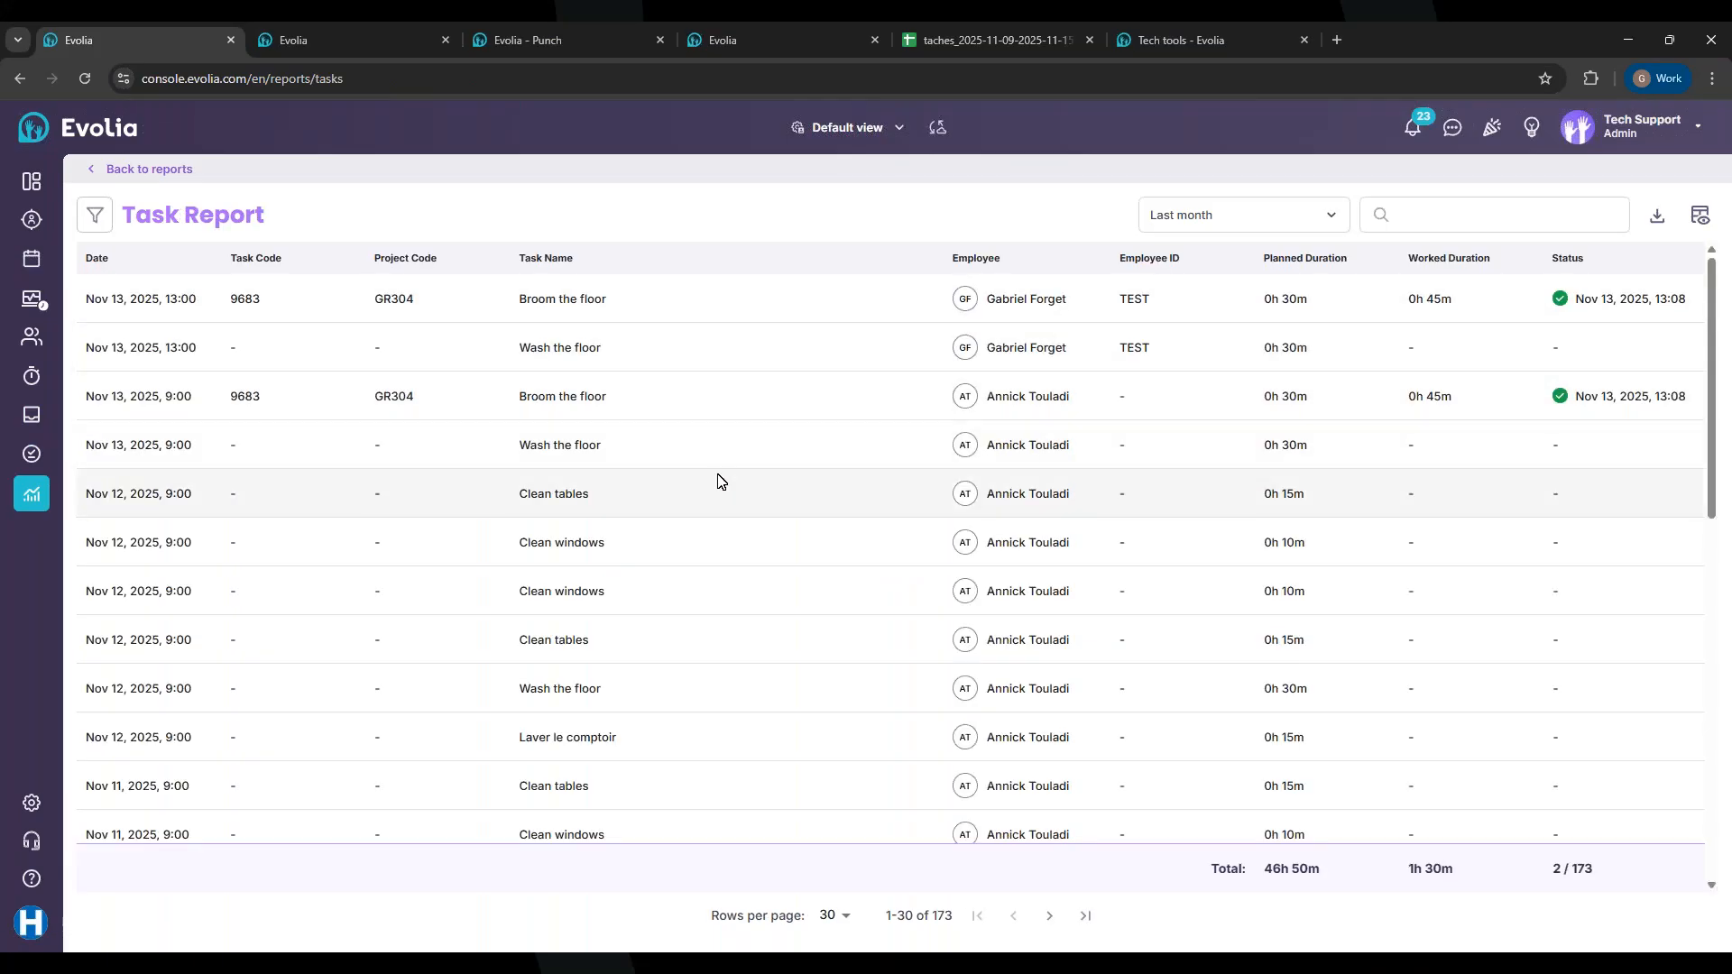
Step: Apply a custom Nov 9 to Nov 15, 2025 date range to the Task Report, leaving 27 tasks
{"action": "scroll", "coordinate": [721, 480], "scroll_direction": "down", "scroll_amount": 3}
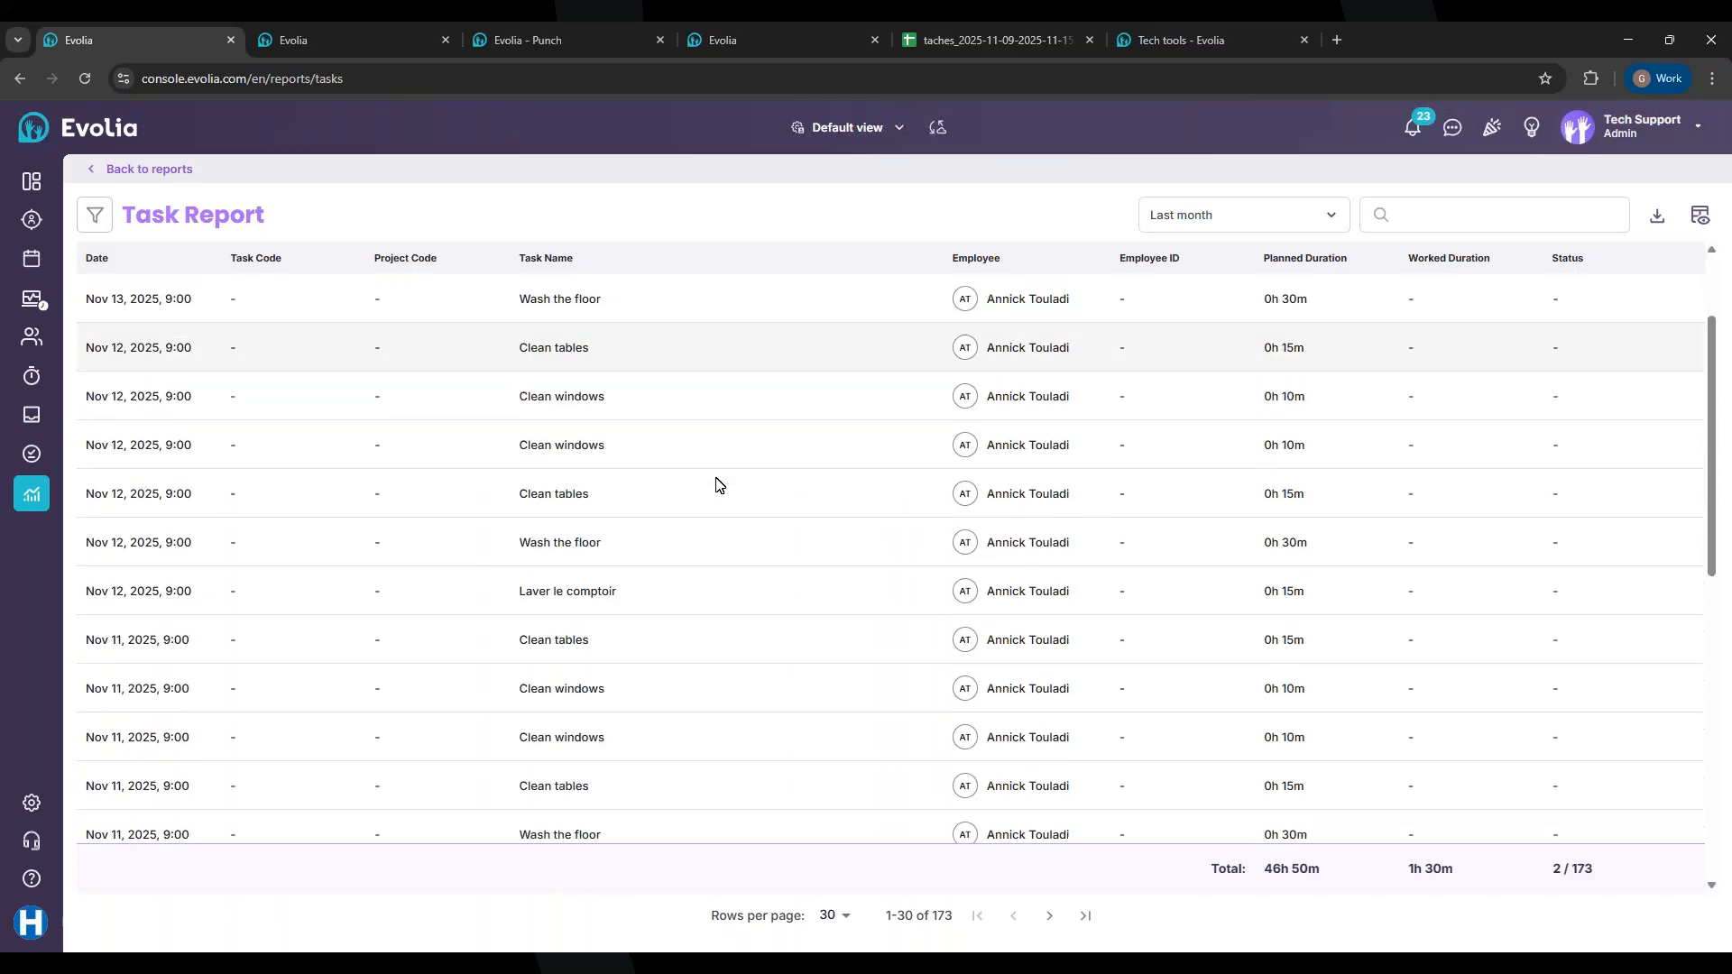
{"action": "scroll", "coordinate": [717, 485], "scroll_direction": "down", "scroll_amount": 4}
{"action": "scroll", "coordinate": [641, 484], "scroll_direction": "up", "scroll_amount": 8}
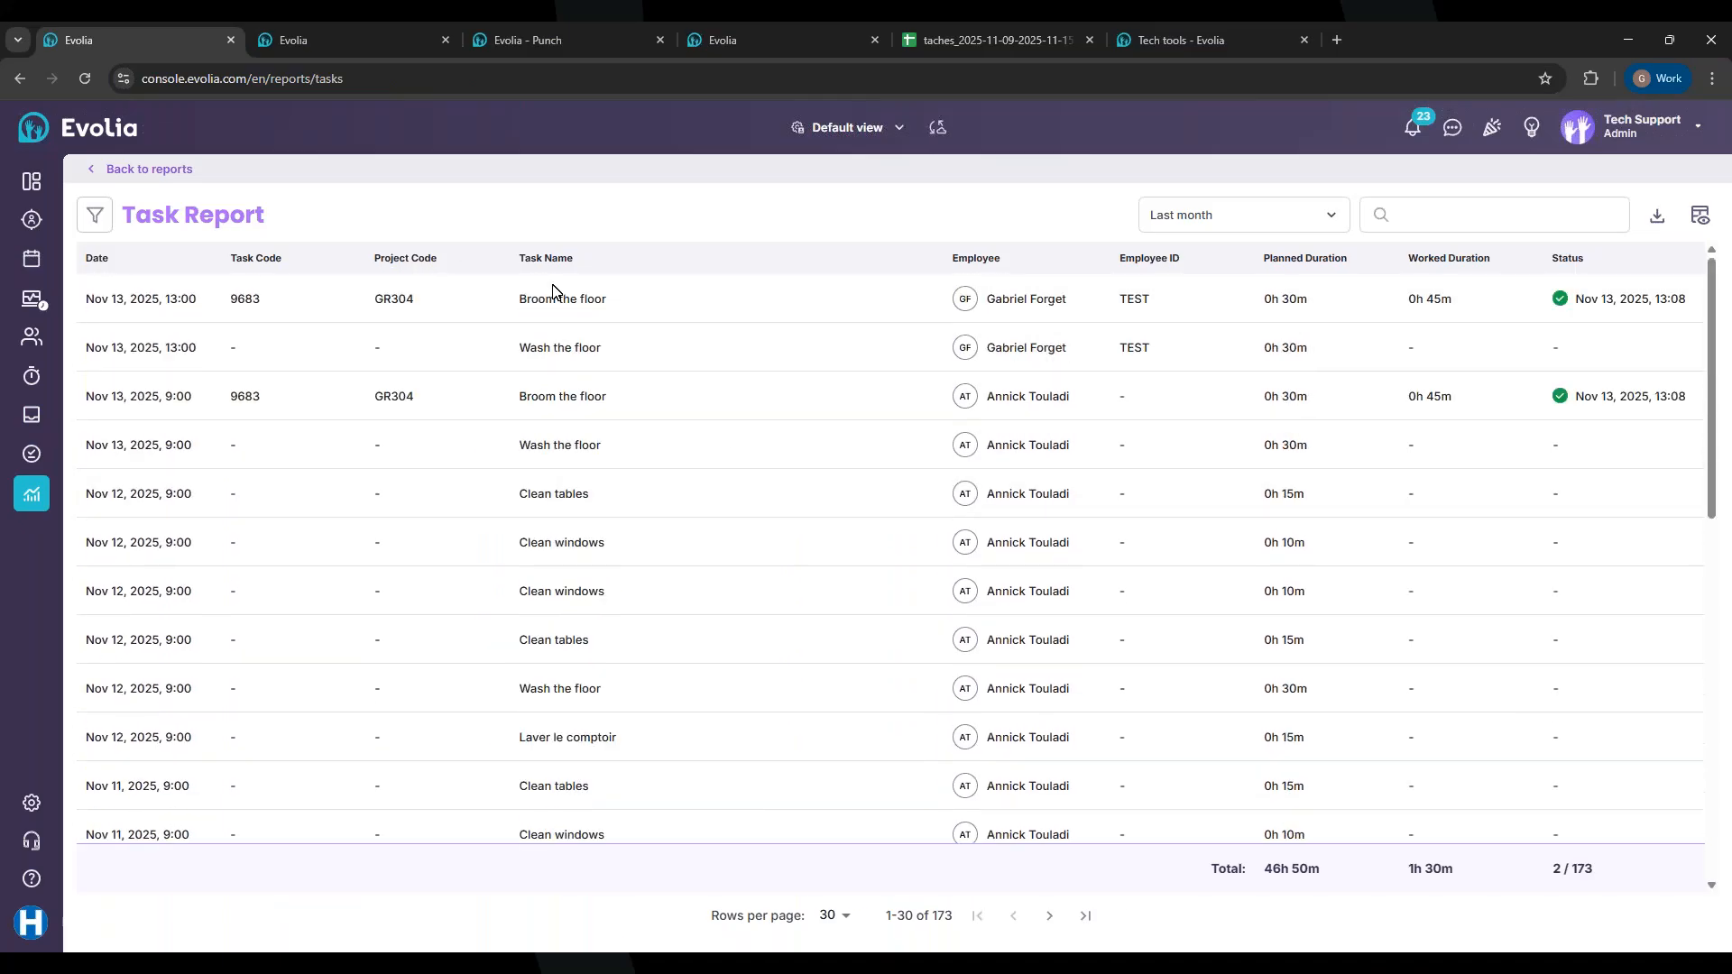
{"action": "scroll", "coordinate": [683, 558], "scroll_direction": "down", "scroll_amount": 10}
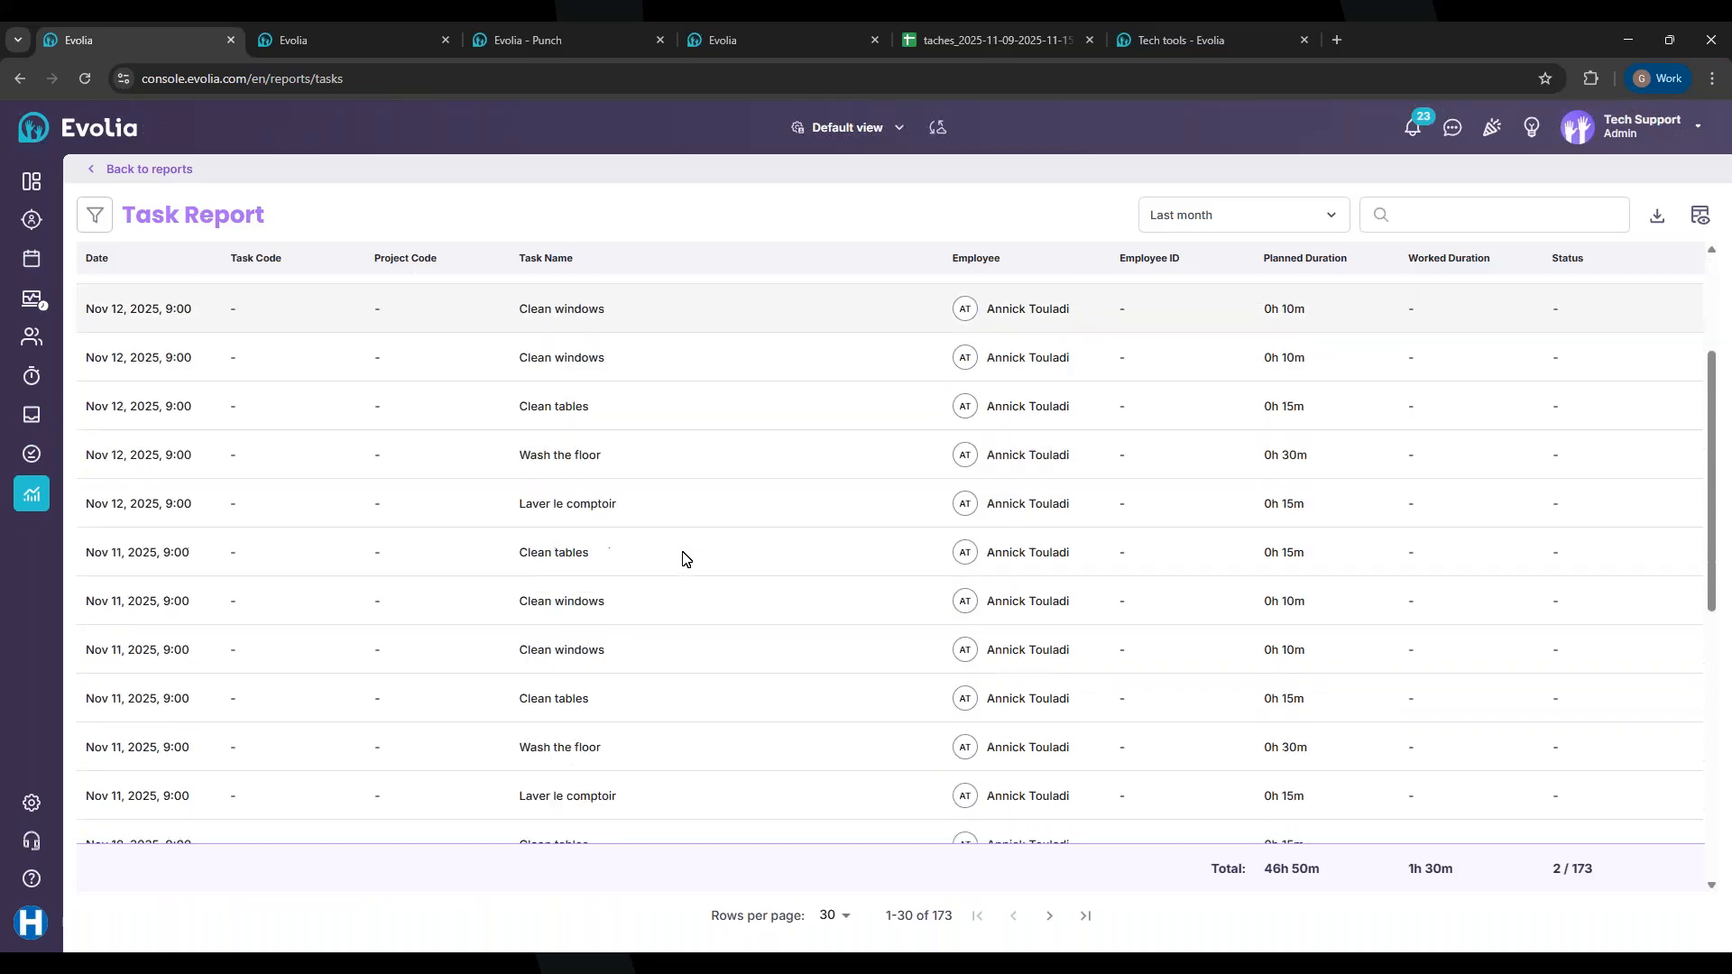
{"action": "scroll", "coordinate": [683, 558], "scroll_direction": "up", "scroll_amount": 8}
{"action": "scroll", "coordinate": [683, 558], "scroll_direction": "up", "scroll_amount": 4}
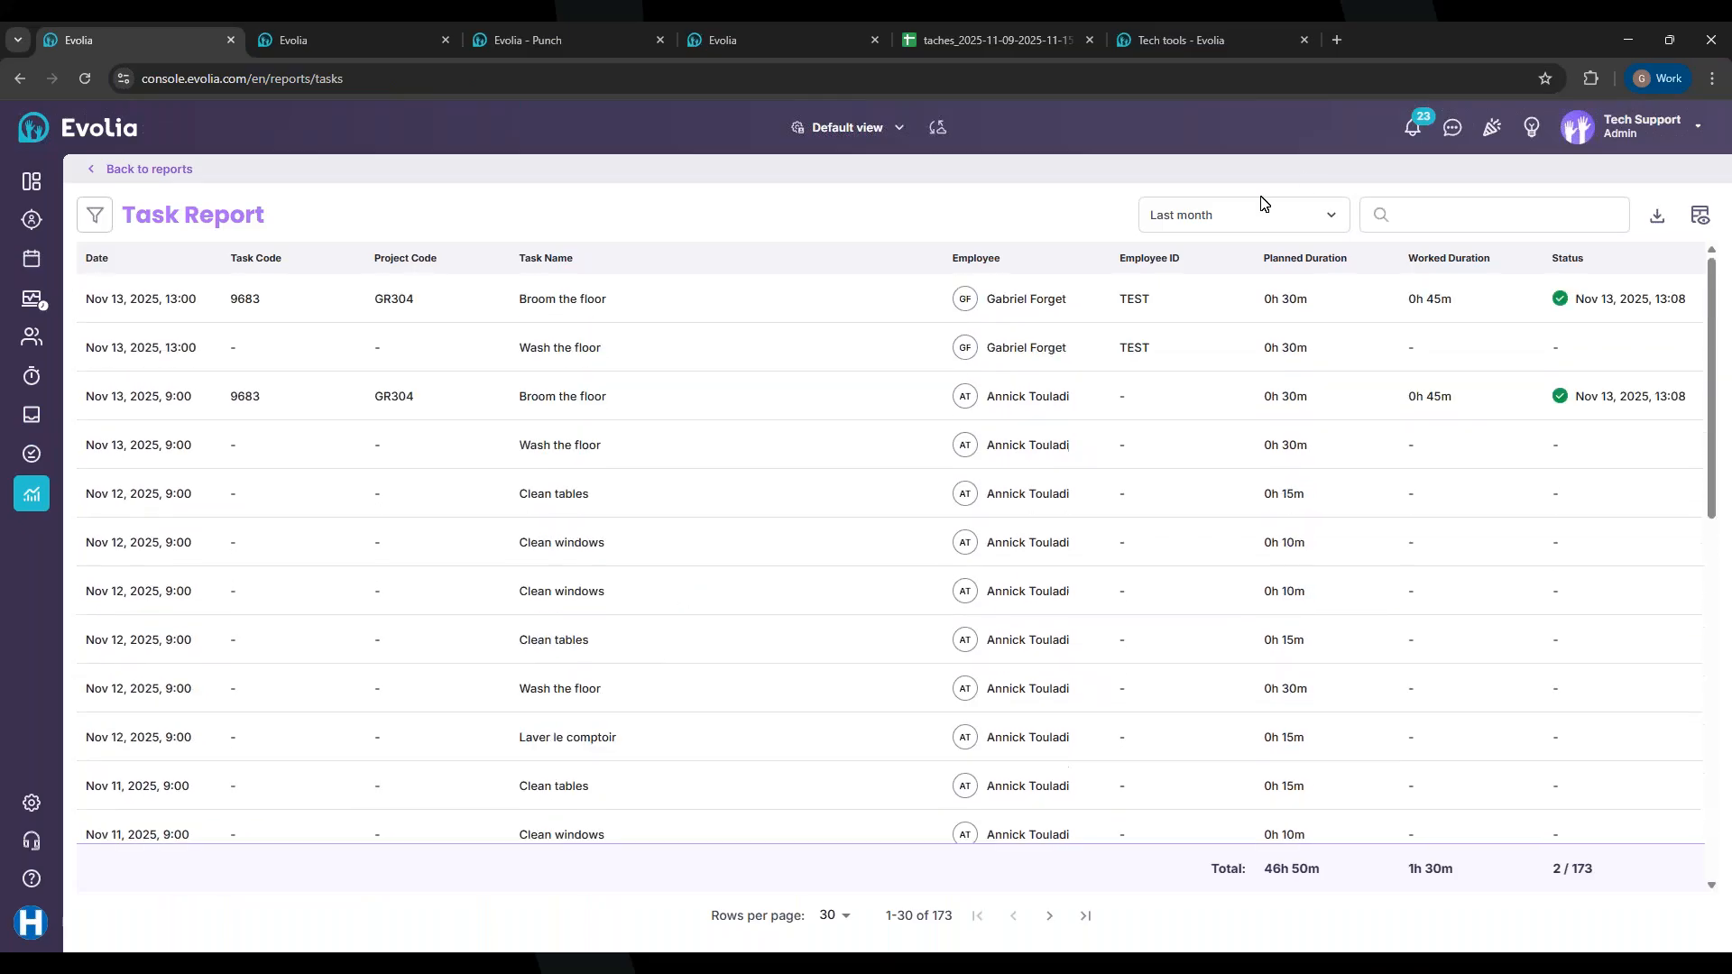
{"action": "left_click", "coordinate": [1207, 220]}
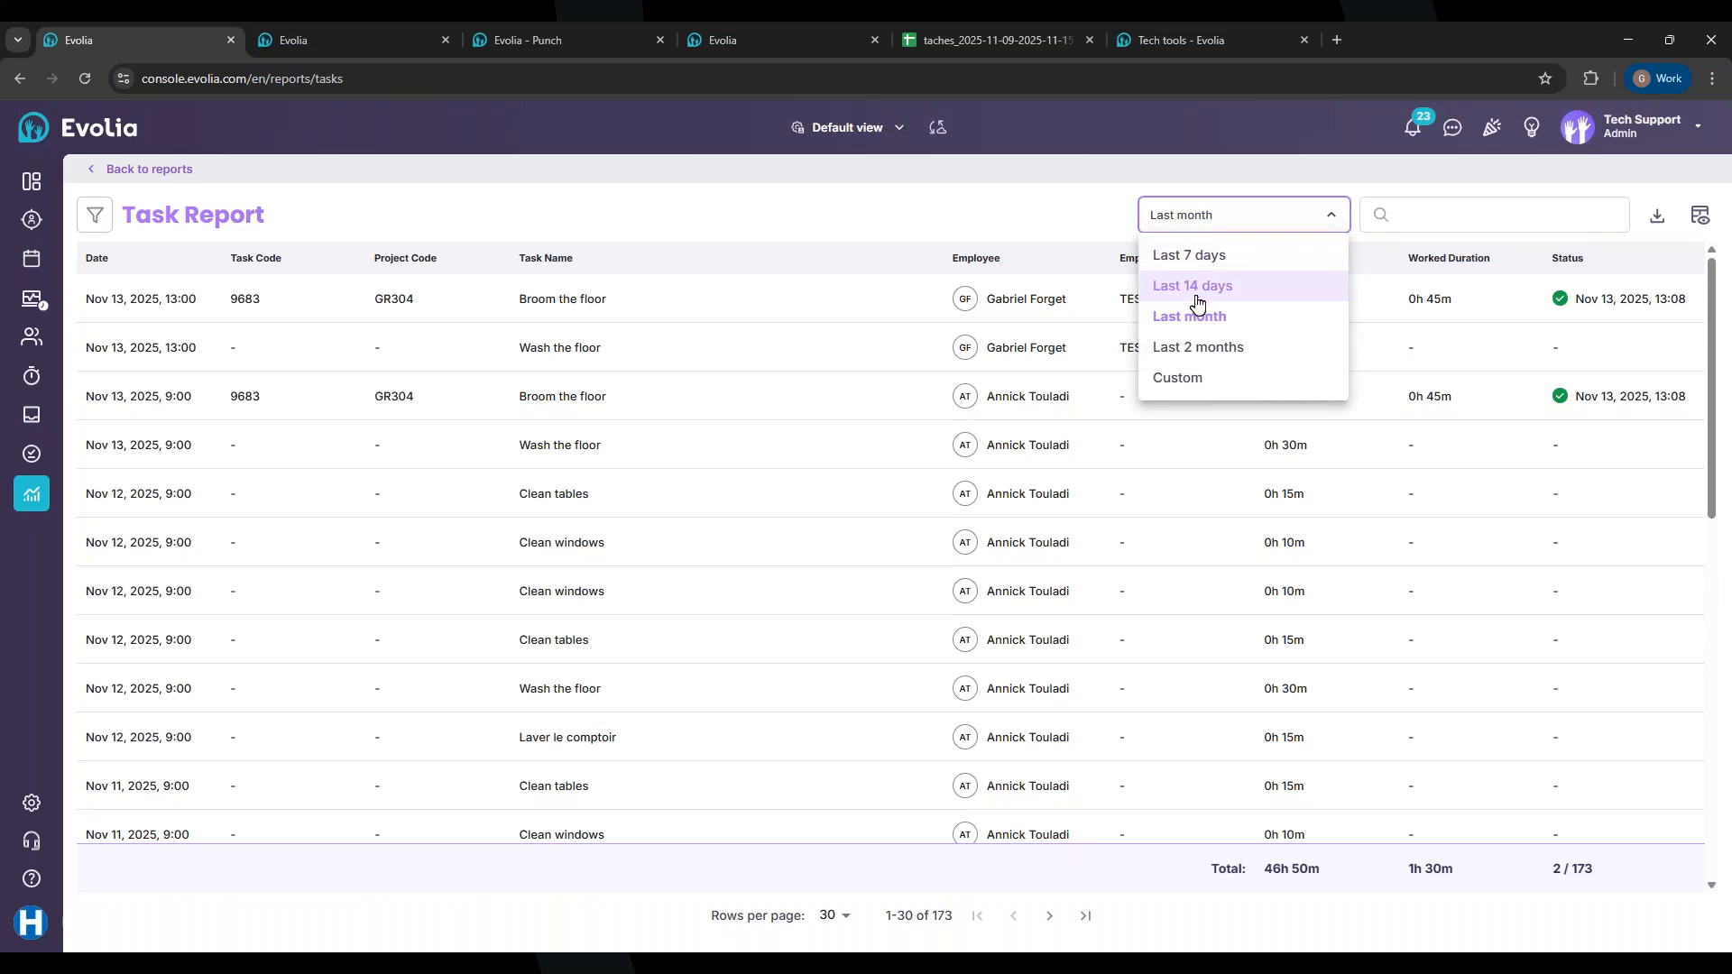
{"action": "left_click", "coordinate": [1191, 390]}
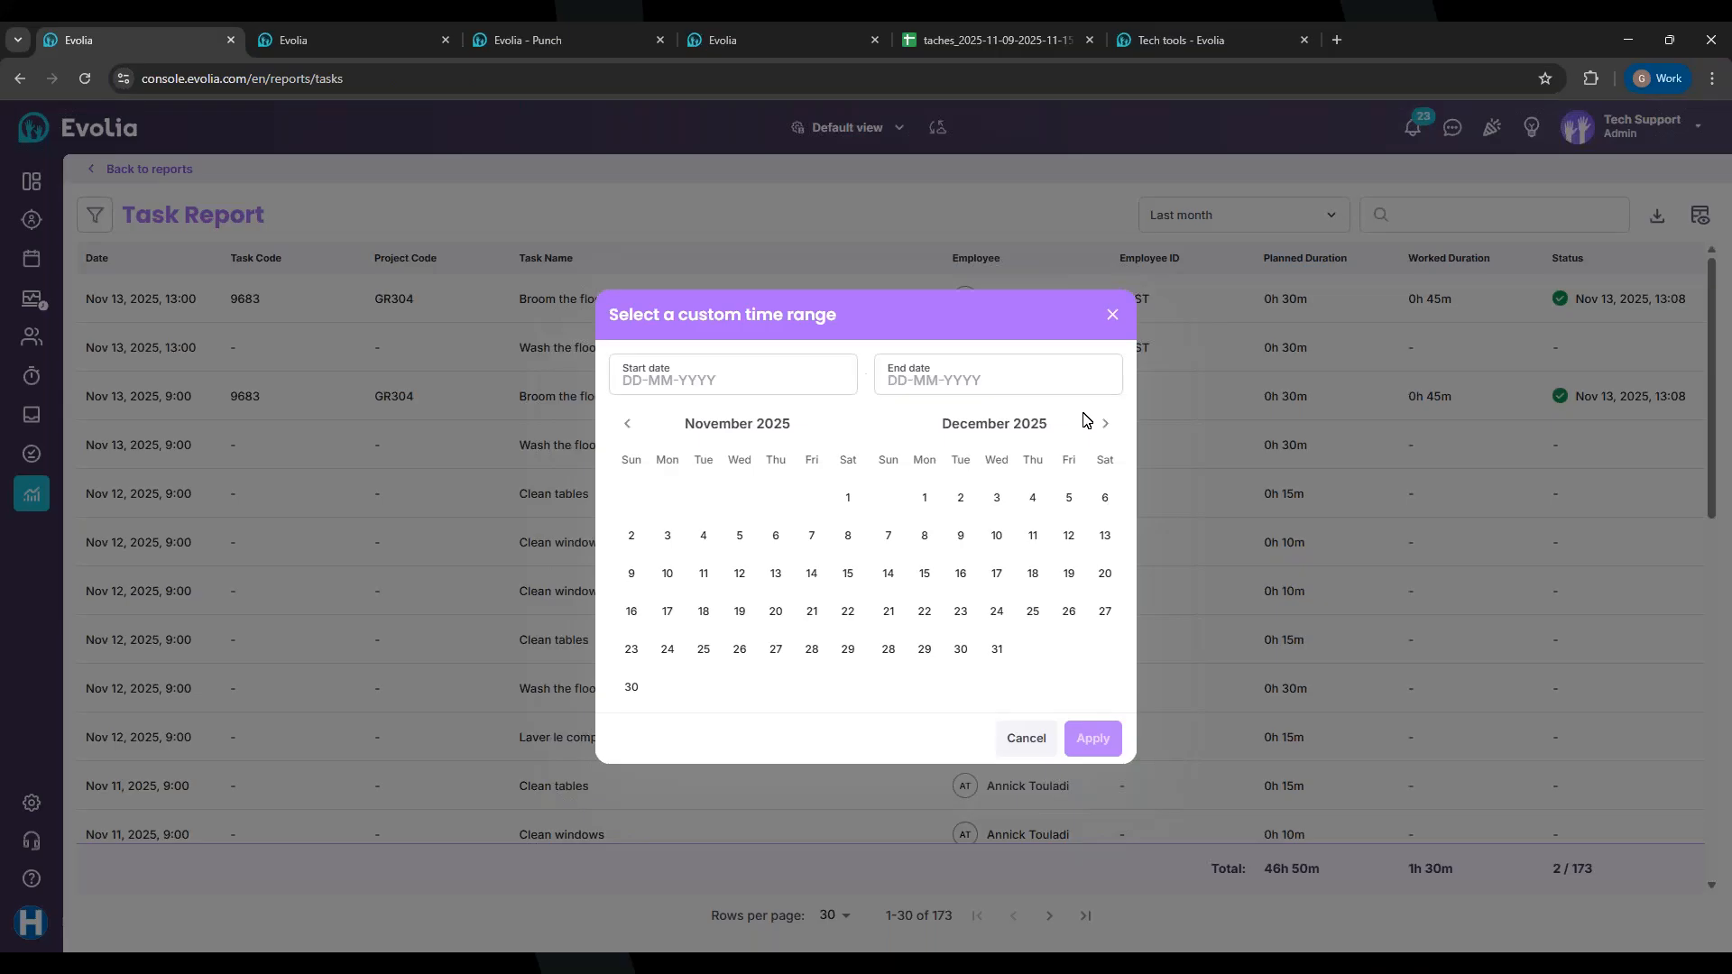
{"action": "left_click", "coordinate": [637, 583]}
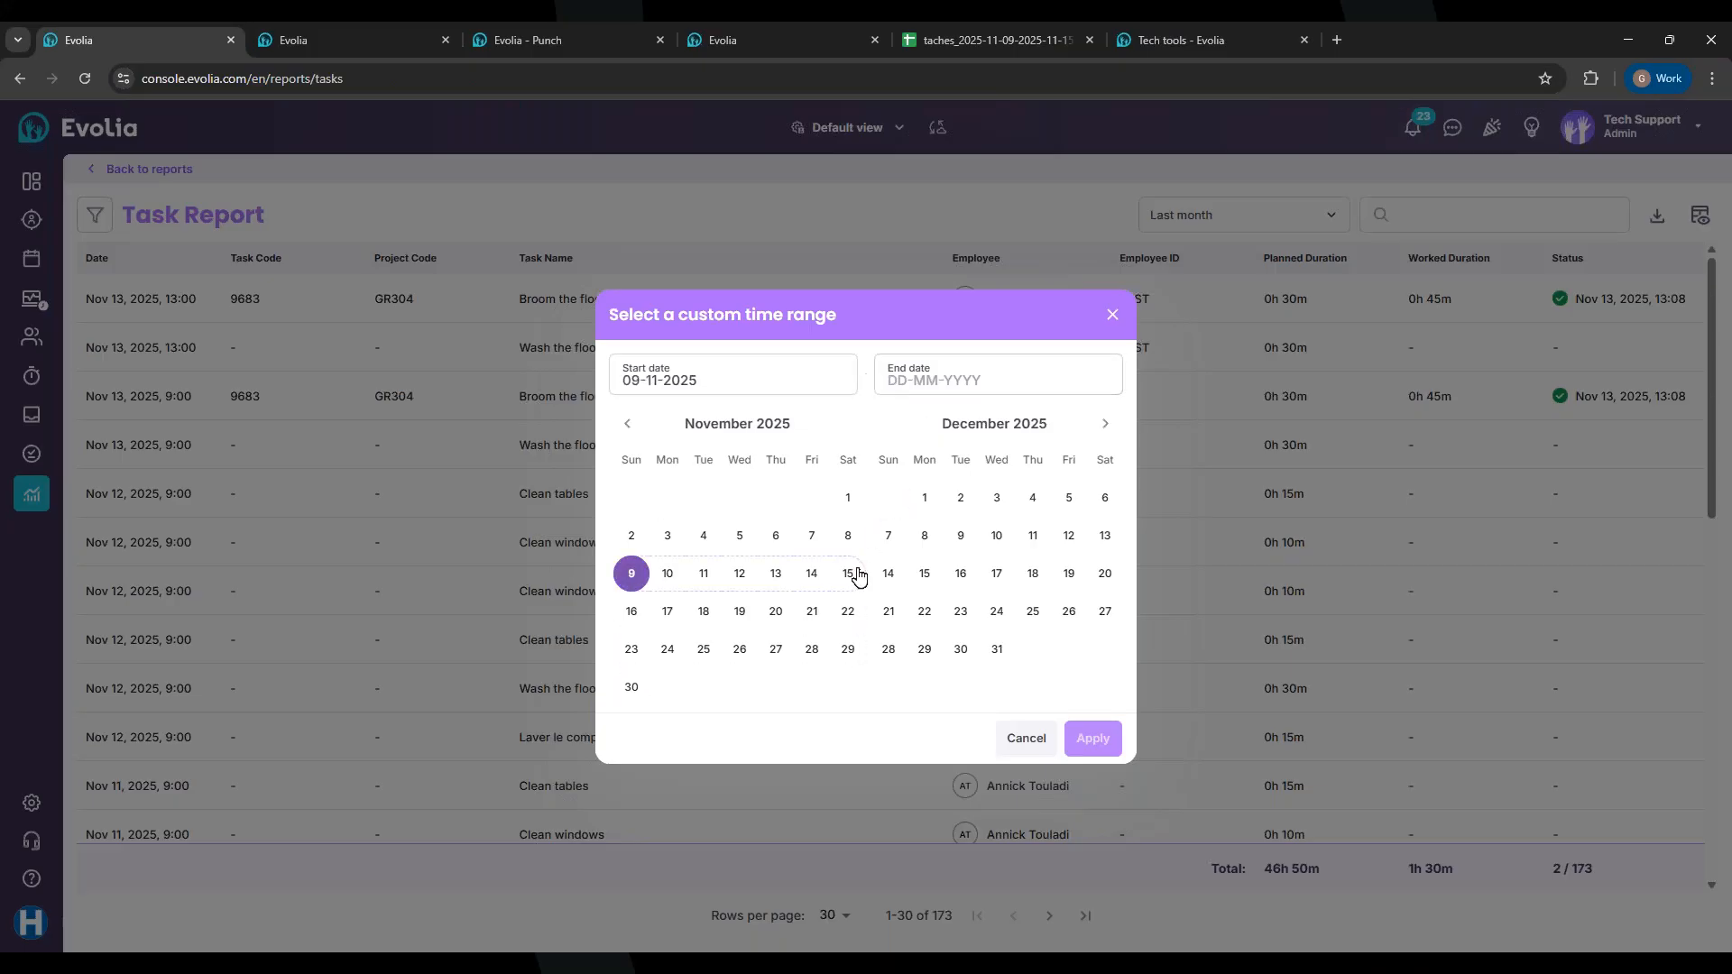
{"action": "left_click", "coordinate": [940, 383]}
{"action": "left_click", "coordinate": [845, 574]}
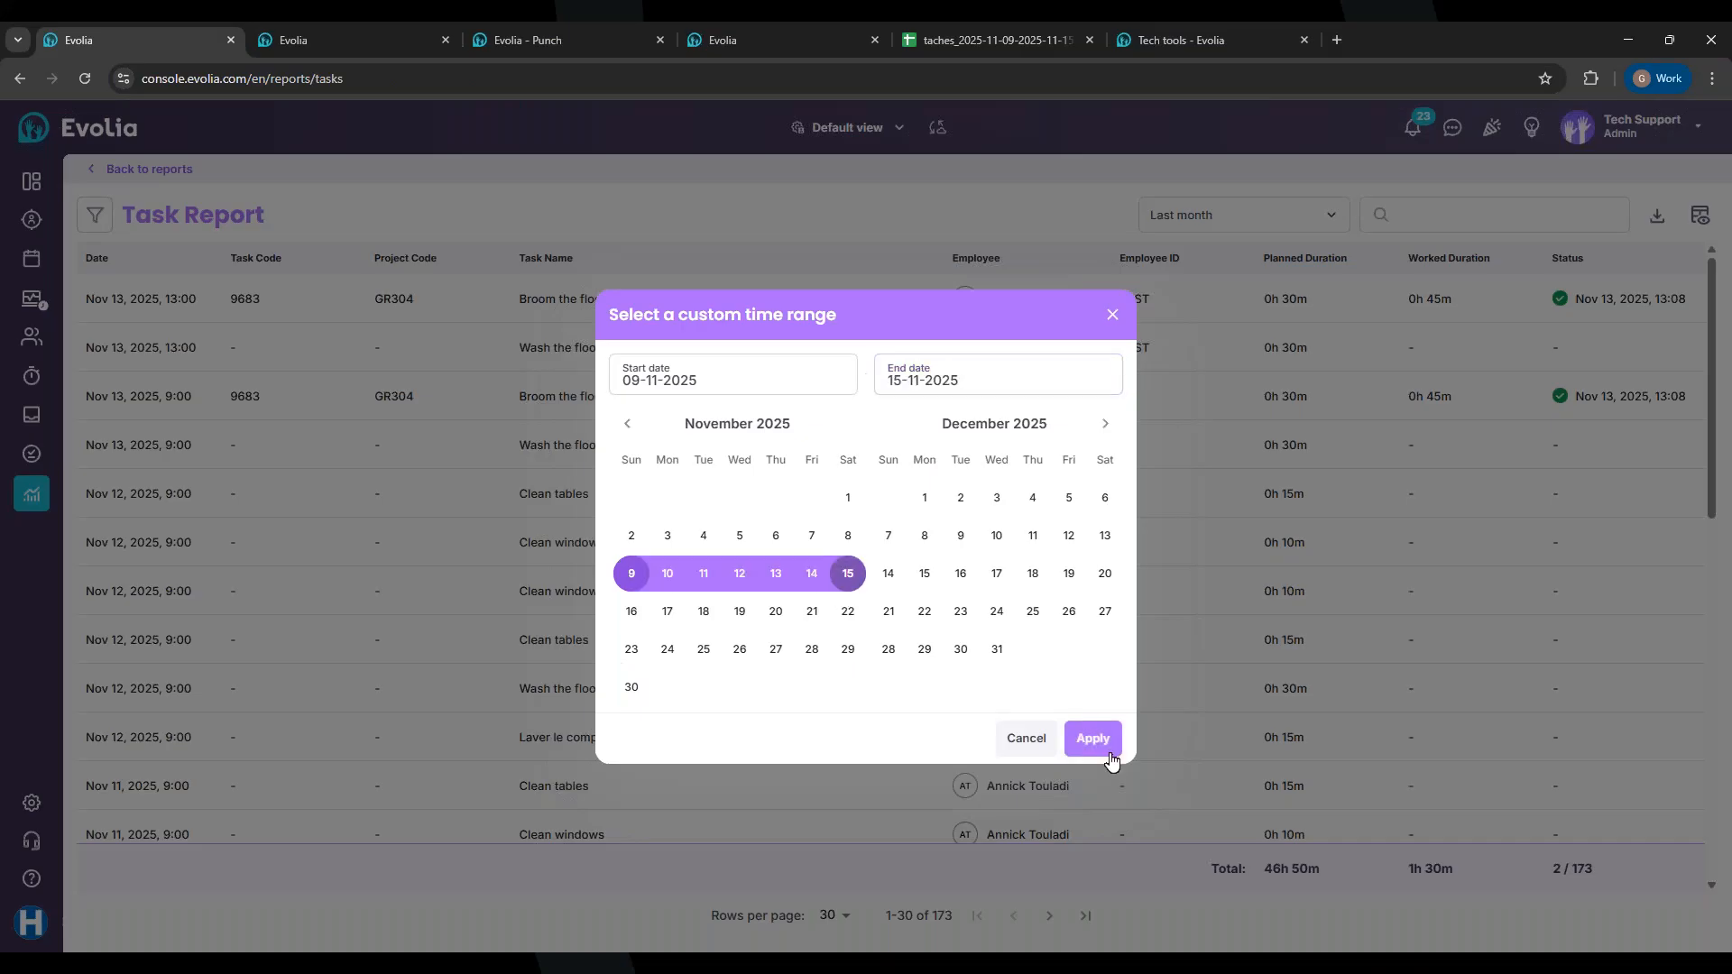
{"action": "left_click", "coordinate": [1106, 743]}
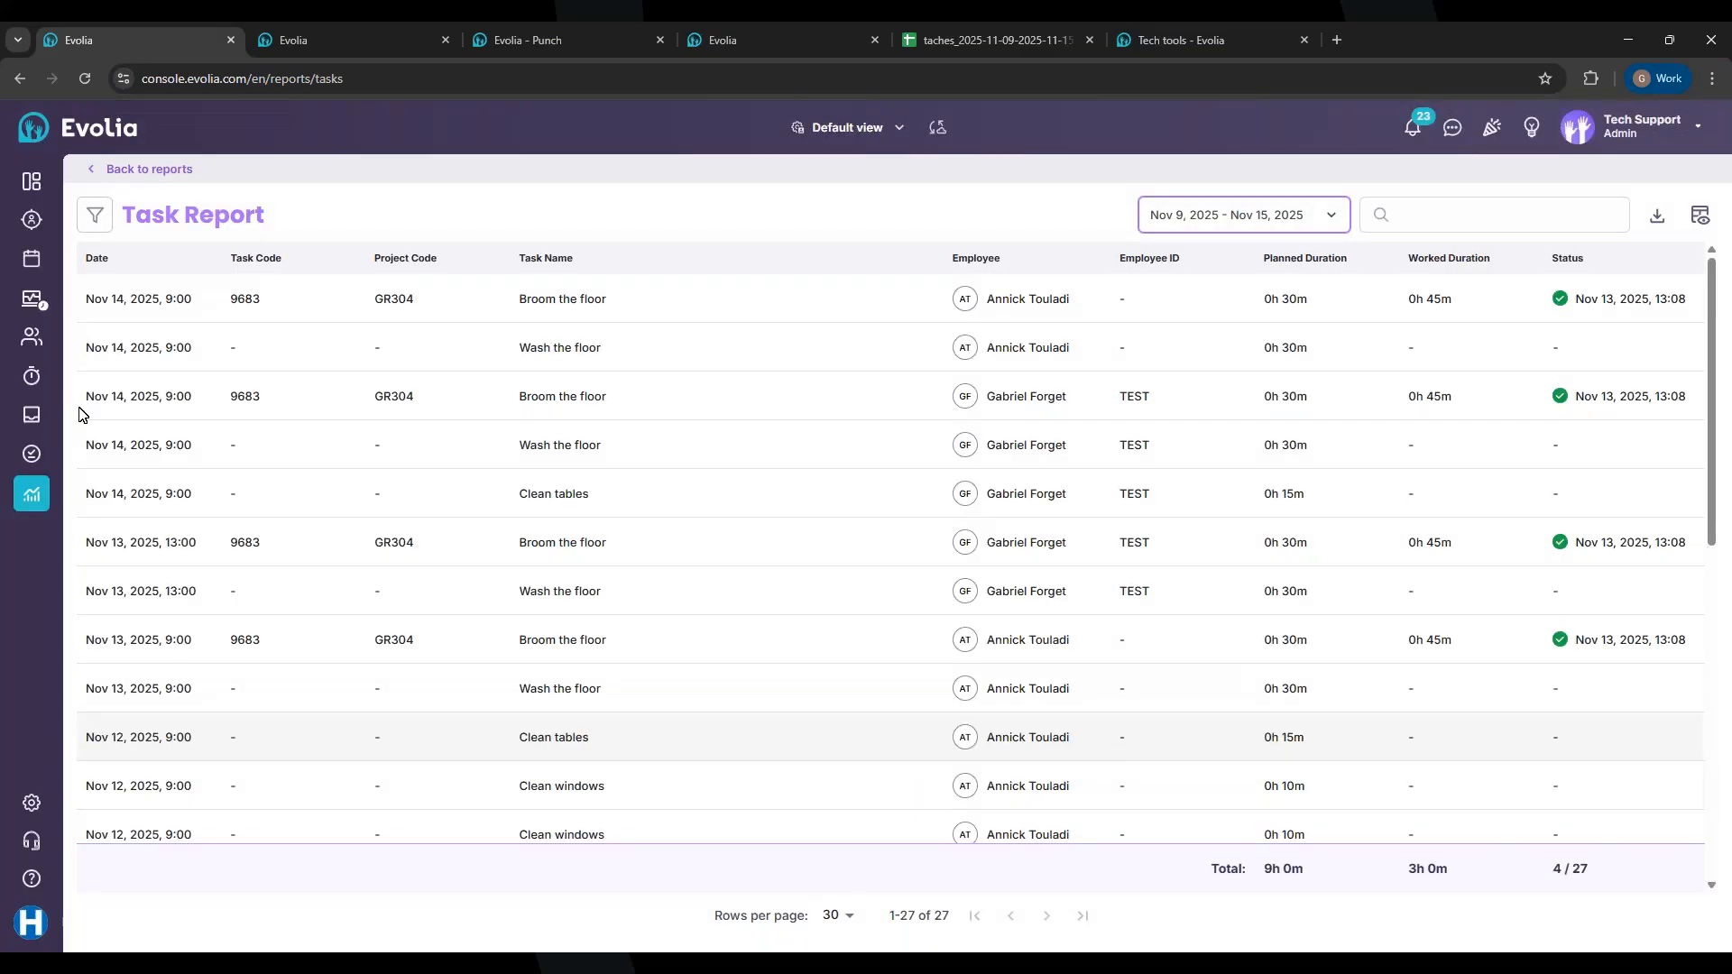
Step: Filter the Task Report by member to the searched employee, narrowing it to 5 tasks
{"action": "left_click", "coordinate": [100, 213]}
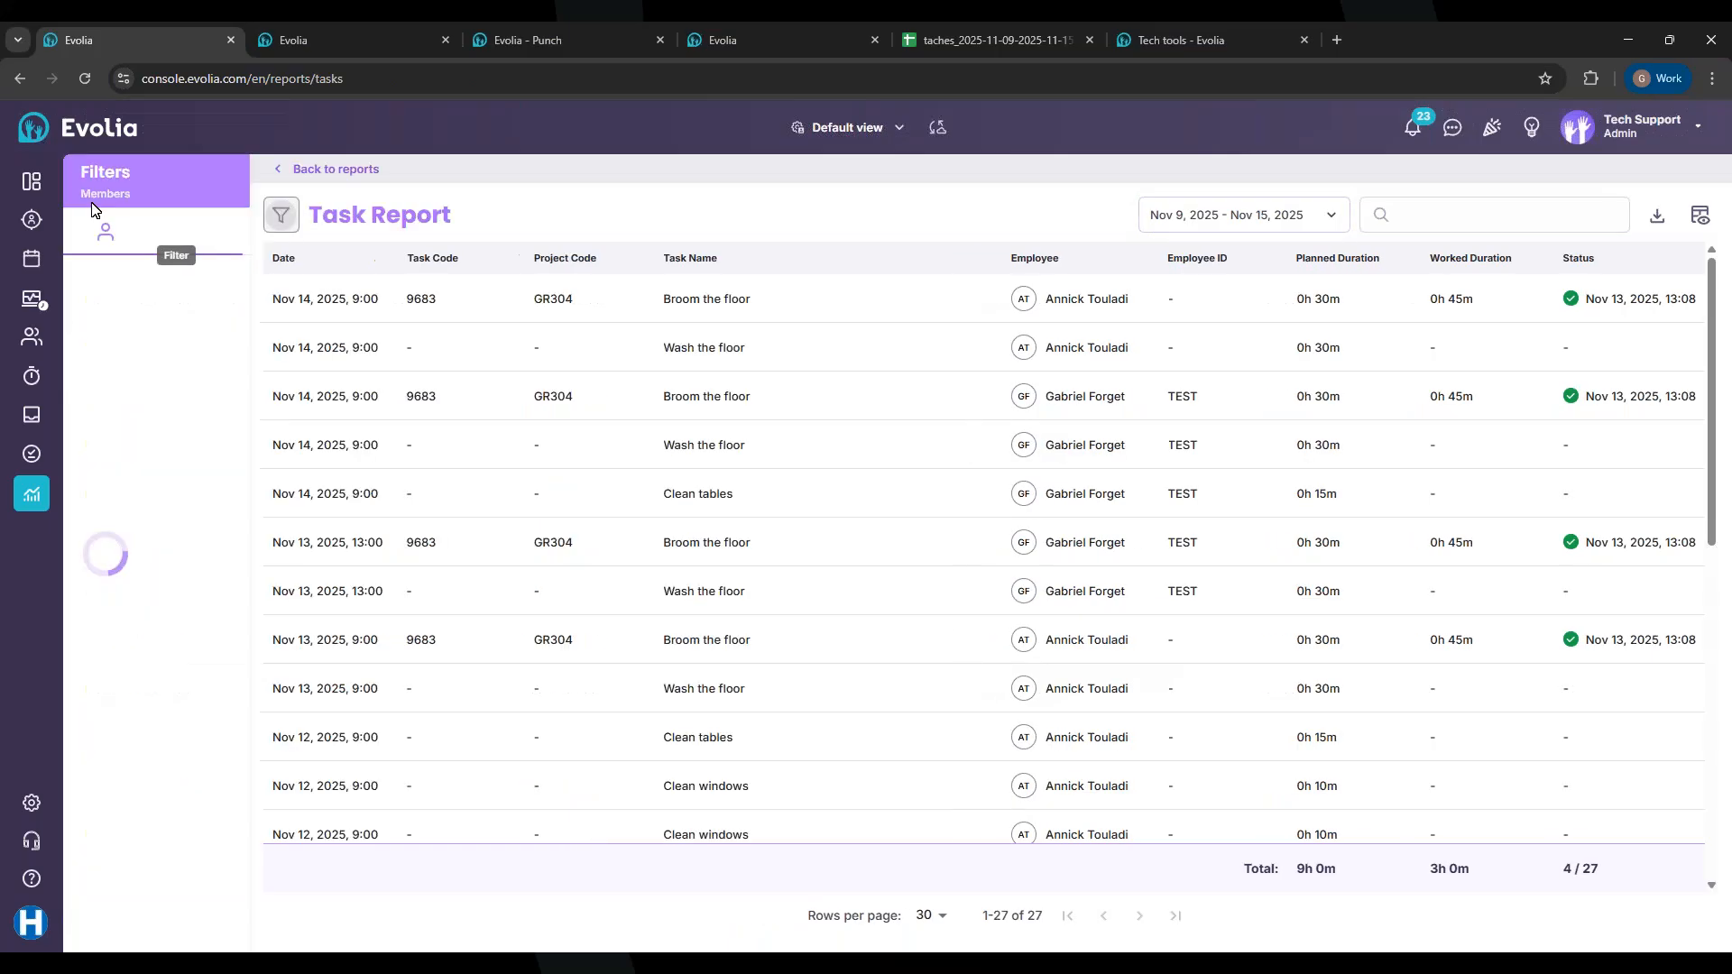
{"action": "left_click", "coordinate": [172, 233]}
{"action": "left_click", "coordinate": [239, 234]}
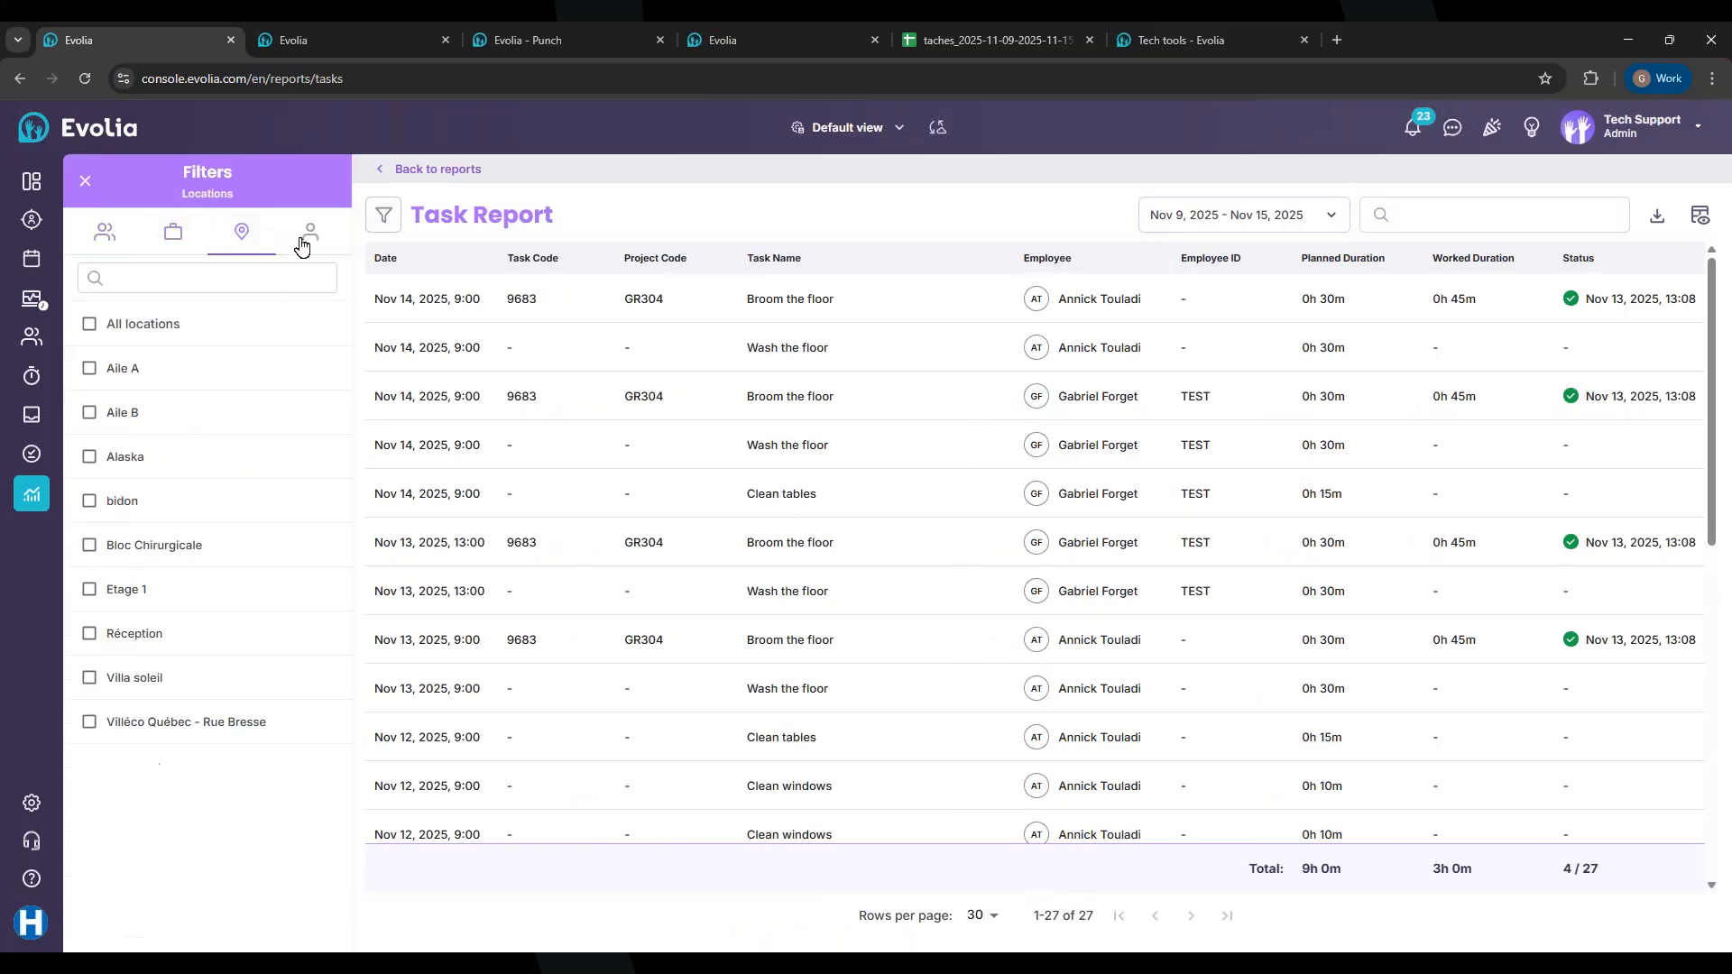
{"action": "left_click", "coordinate": [309, 233]}
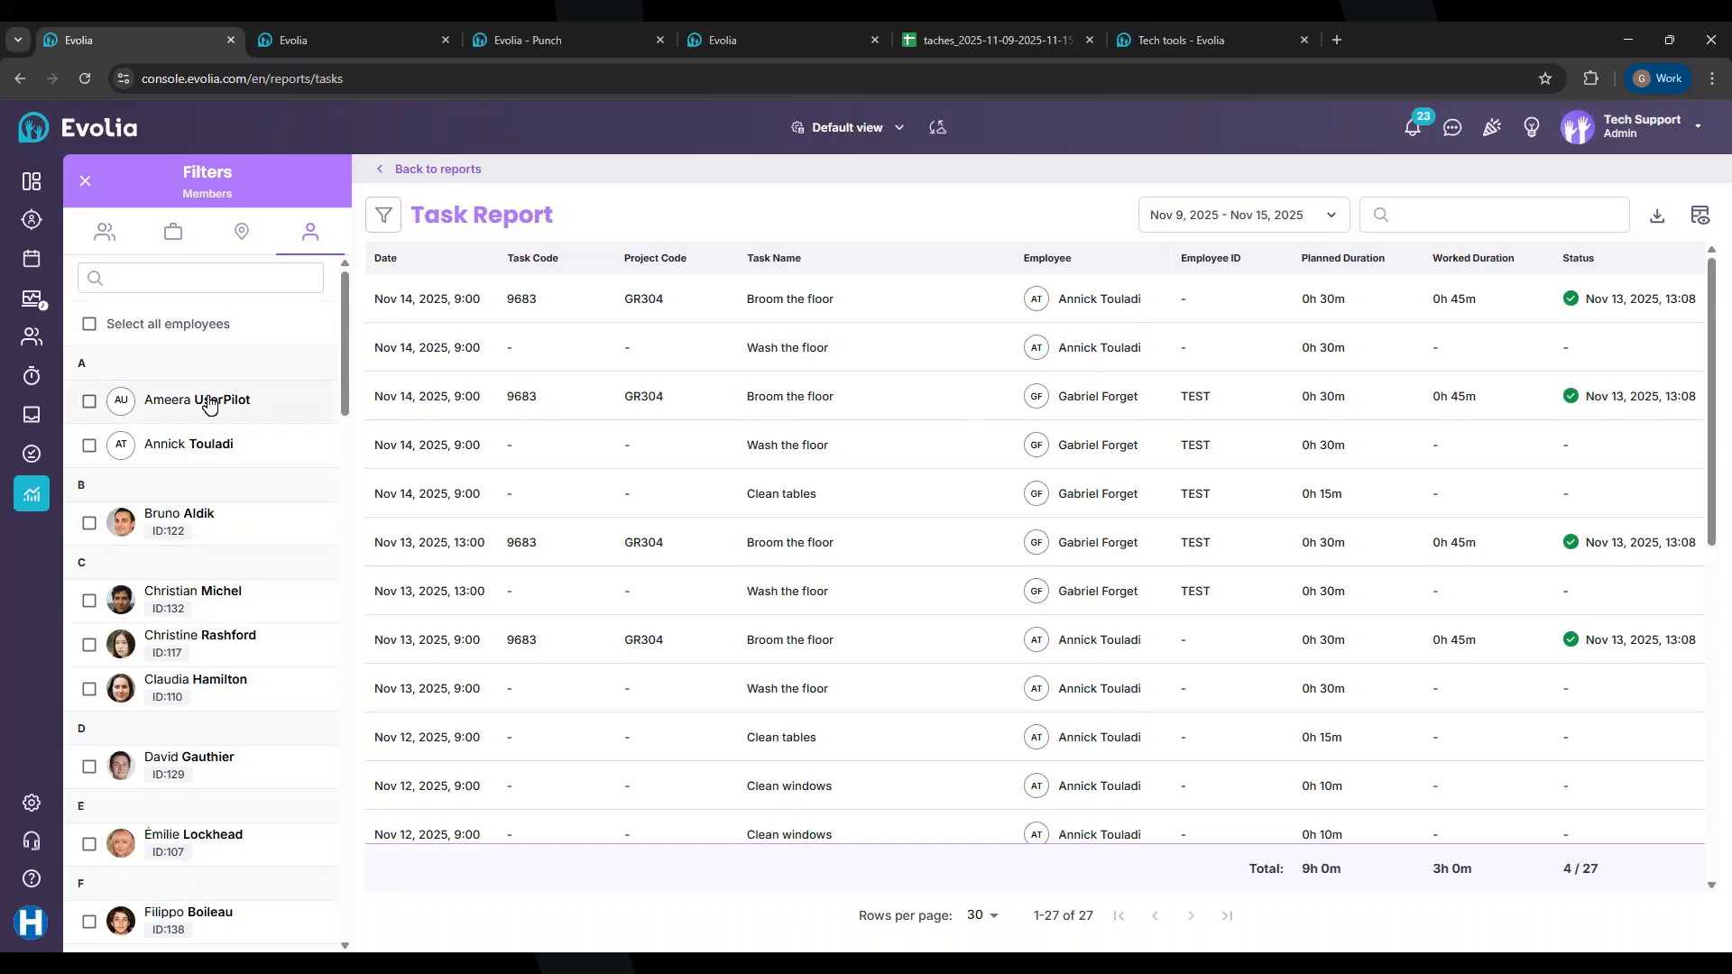
{"action": "left_click", "coordinate": [182, 270]}
{"action": "type", "text": "gabriel"}
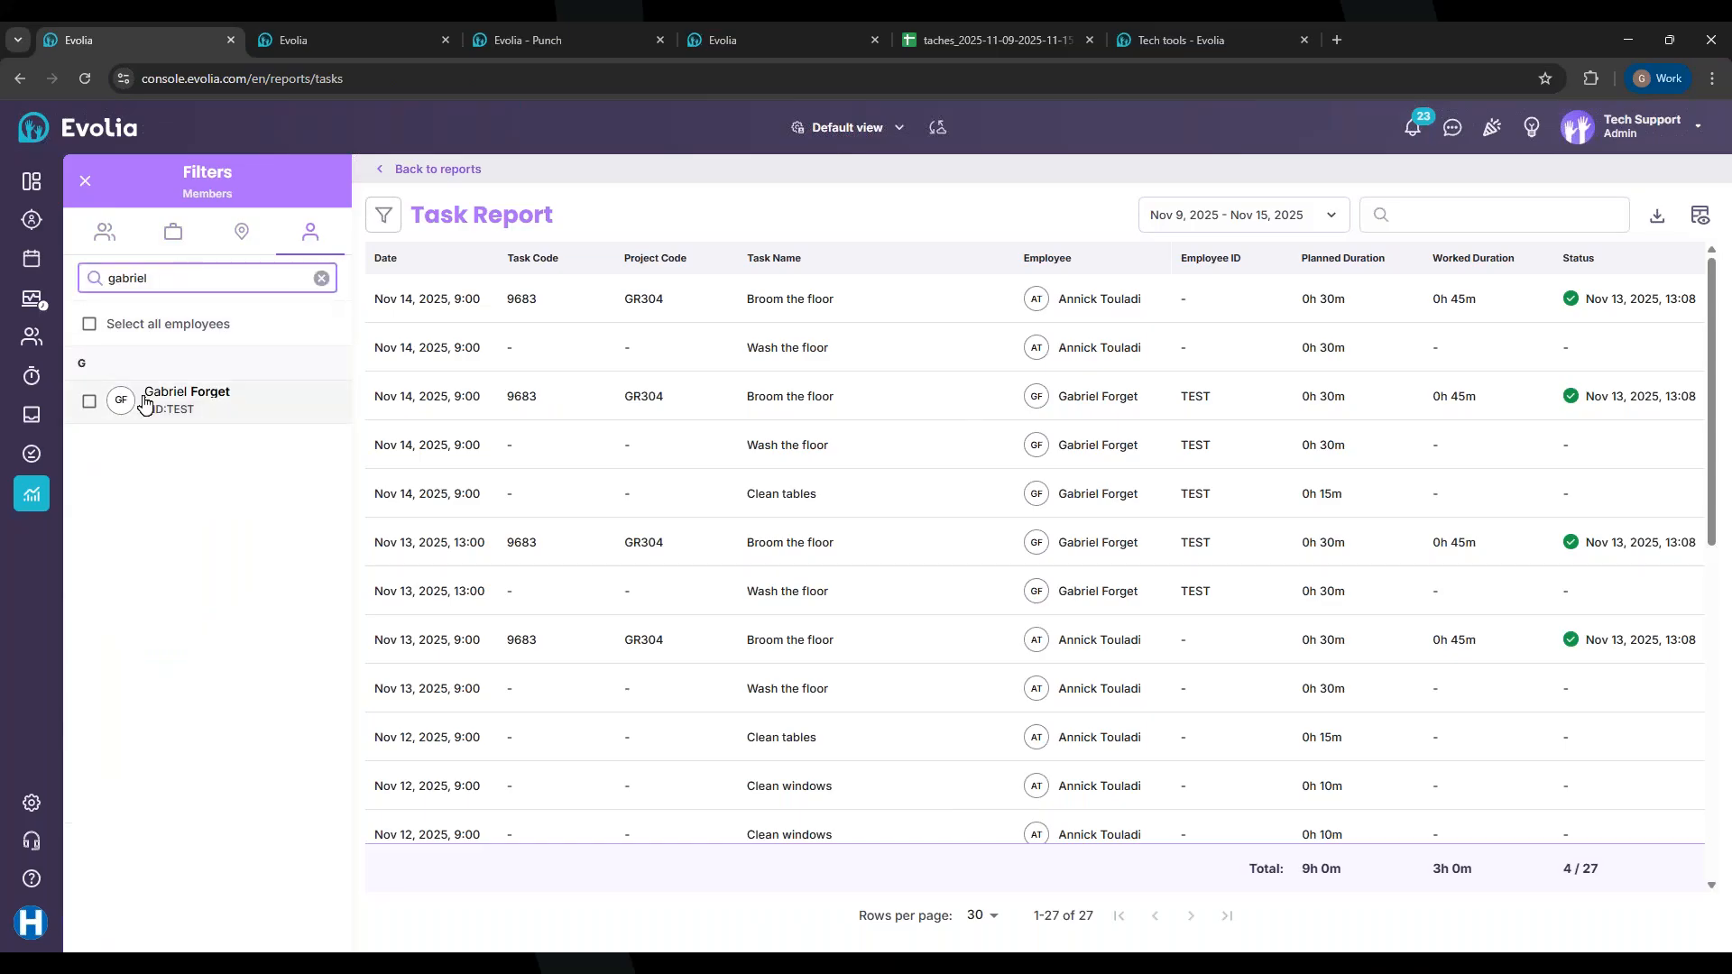
{"action": "right_click", "coordinate": [145, 403]}
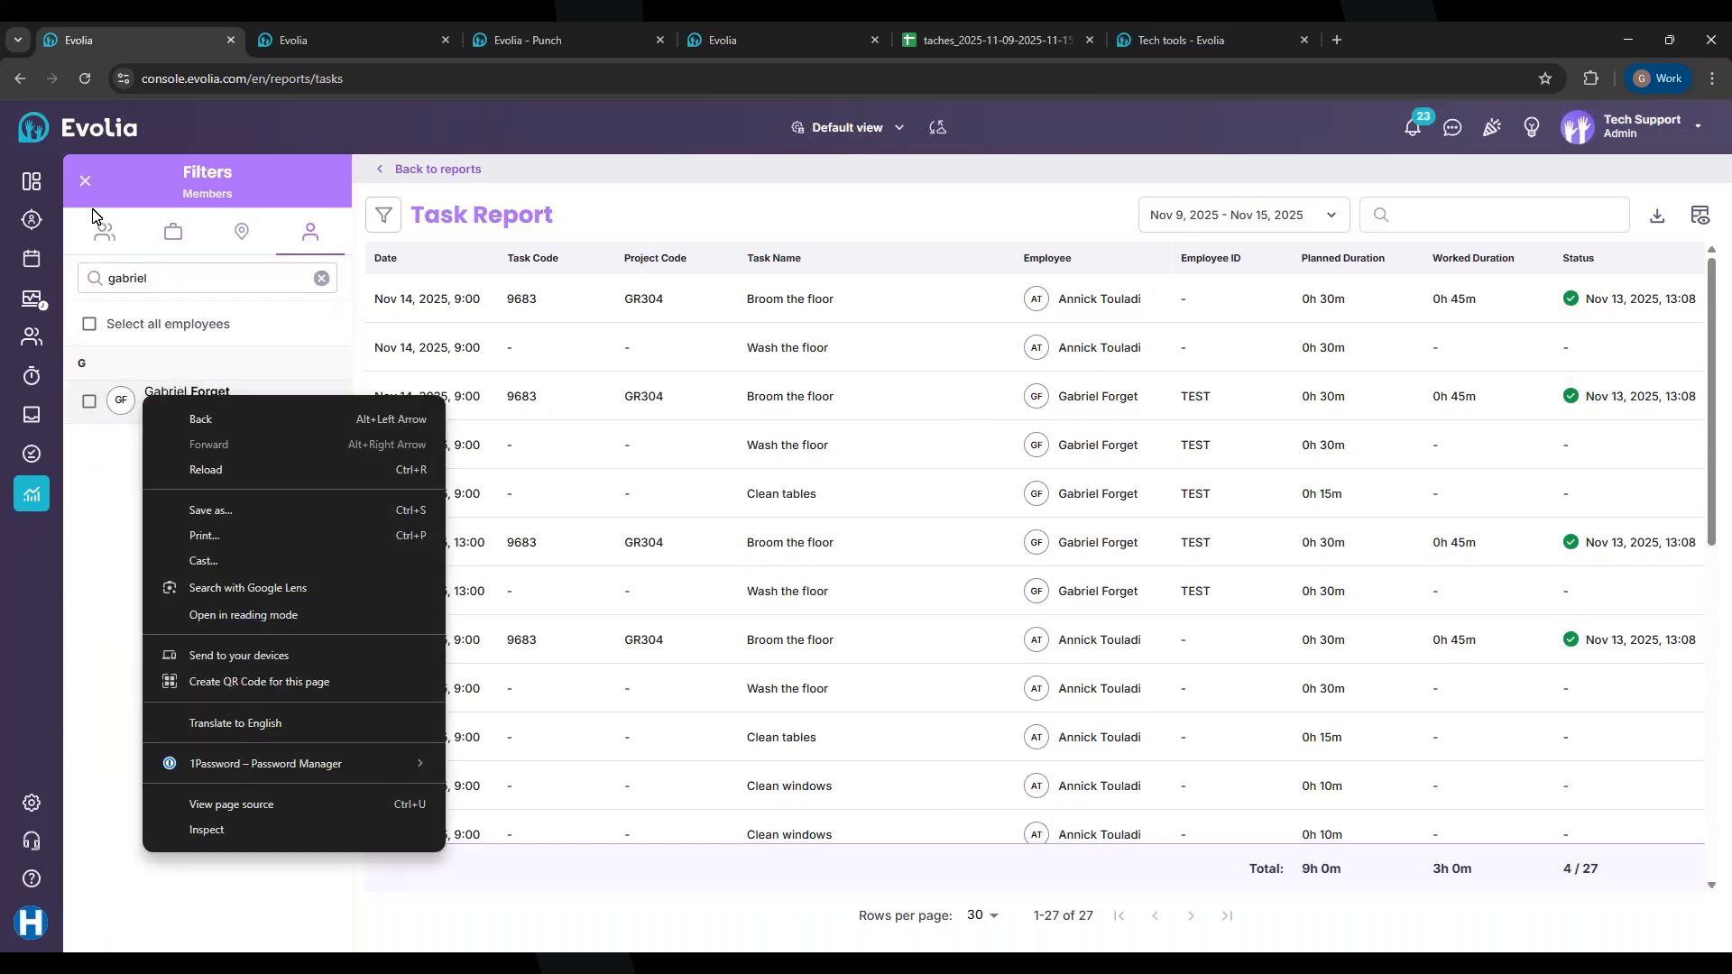
{"action": "left_click", "coordinate": [88, 401]}
{"action": "right_click", "coordinate": [85, 187]}
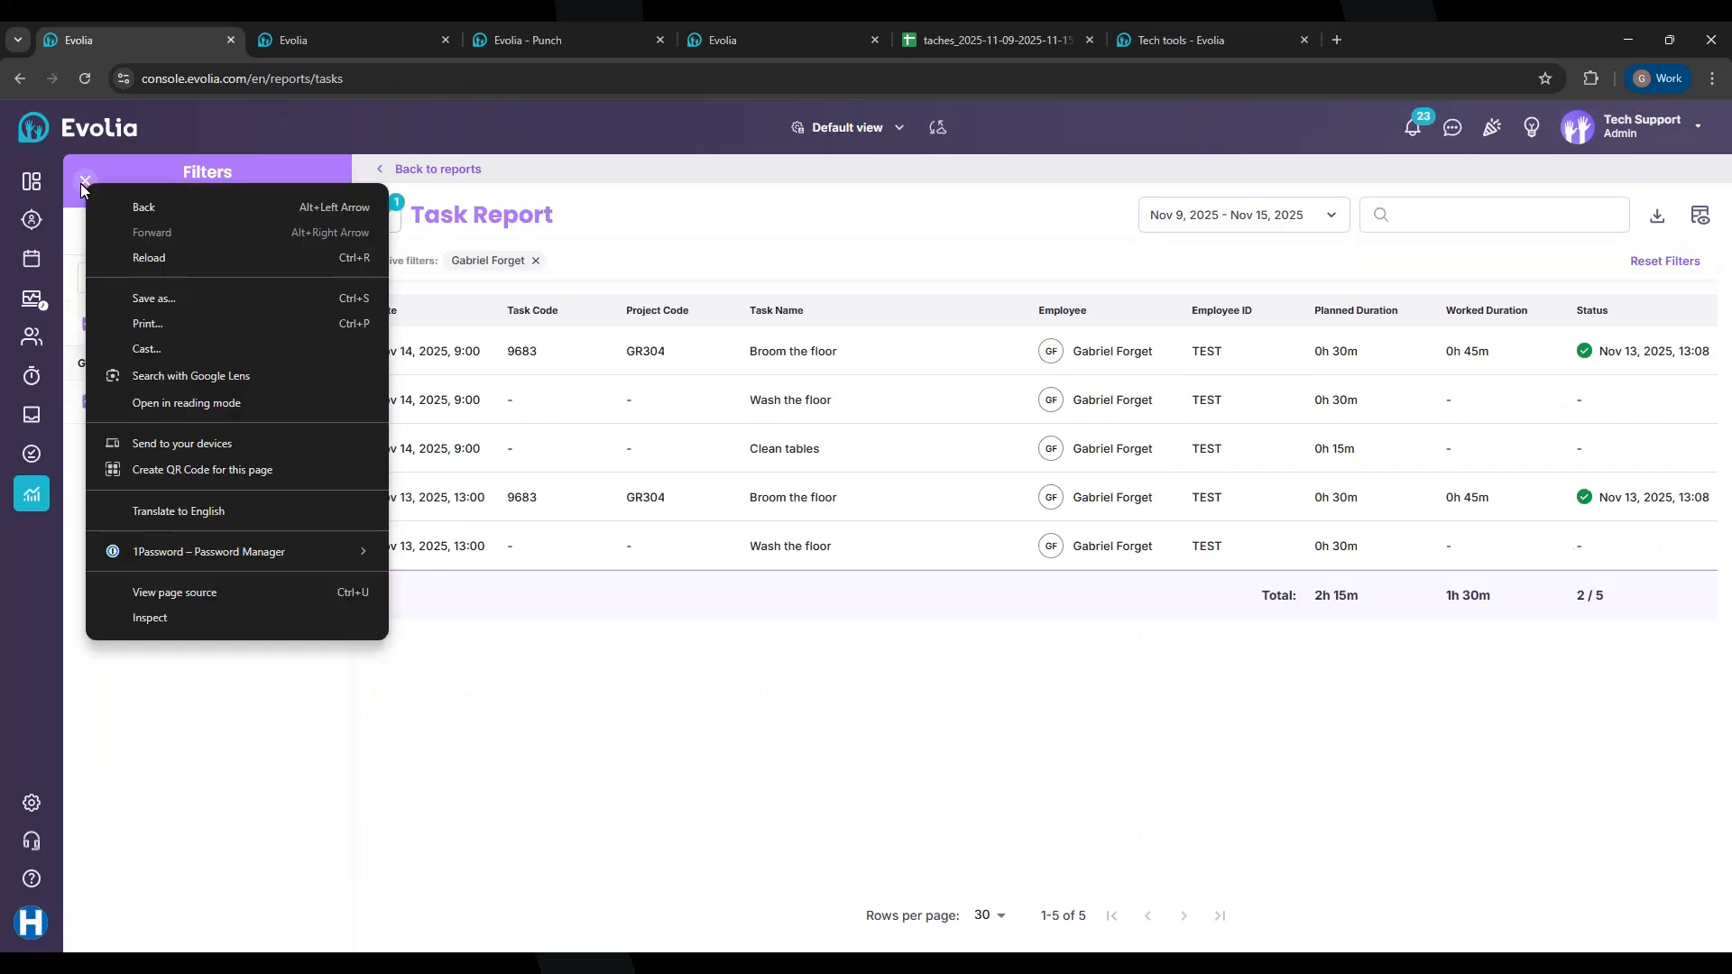
{"action": "left_click", "coordinate": [75, 189]}
{"action": "left_click", "coordinate": [85, 184]}
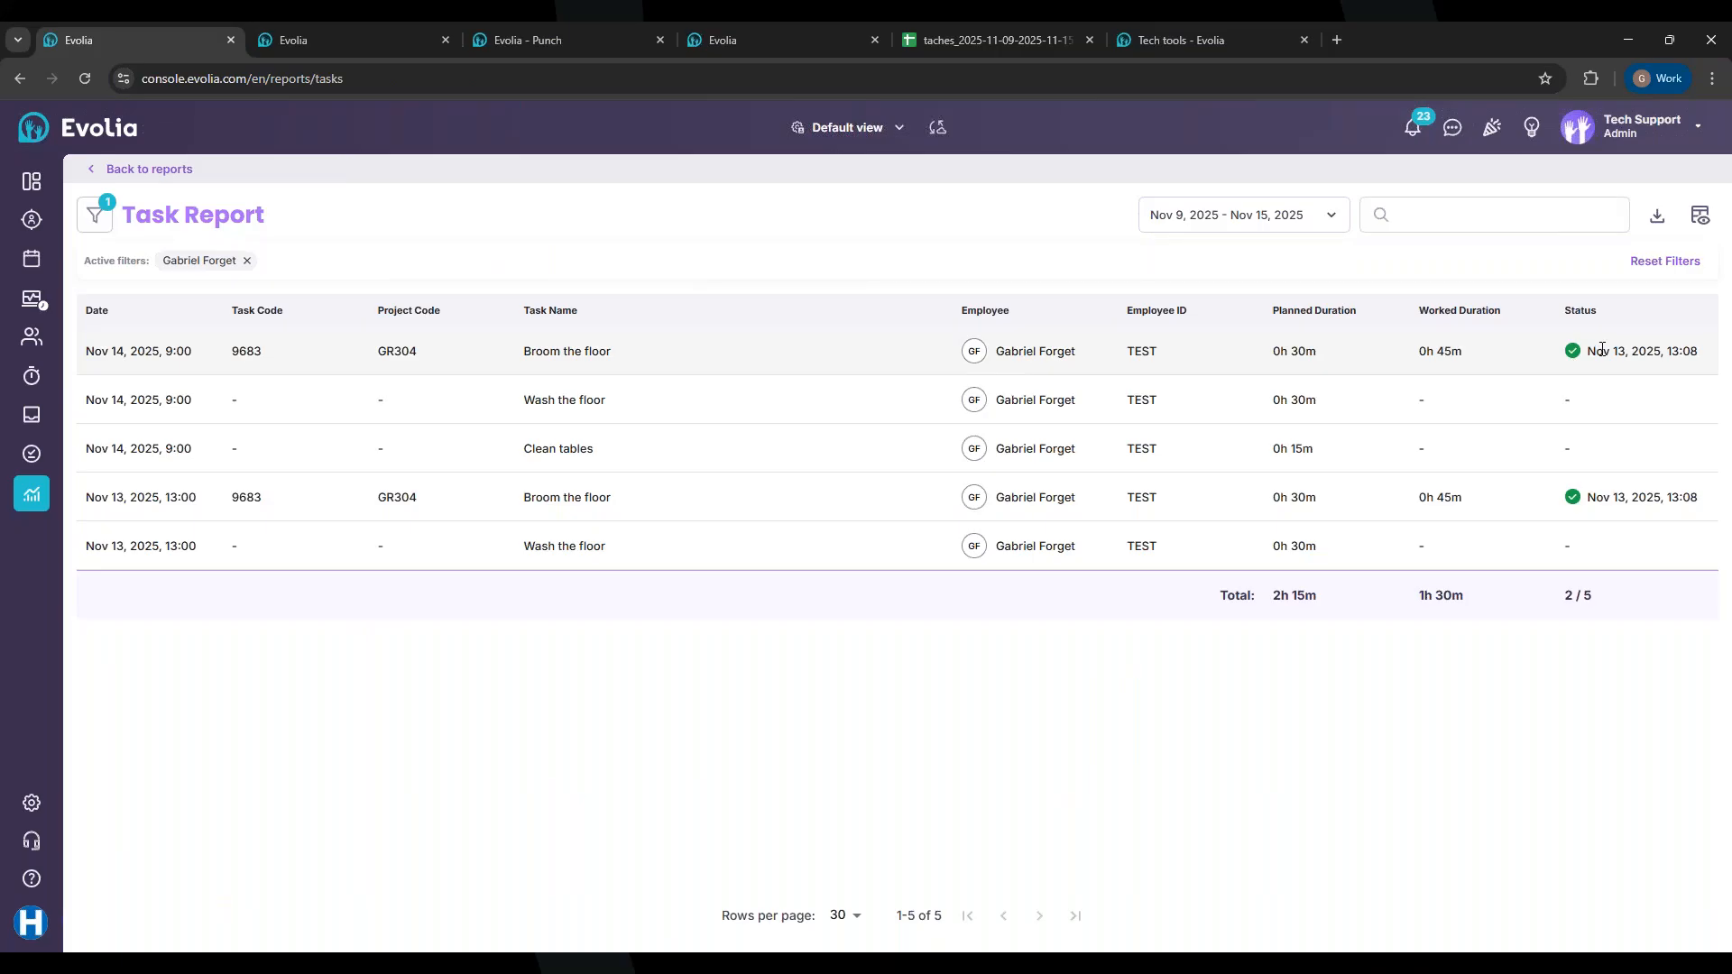
Step: Export the filtered report and download it in Excel format
{"action": "left_click", "coordinate": [1656, 222]}
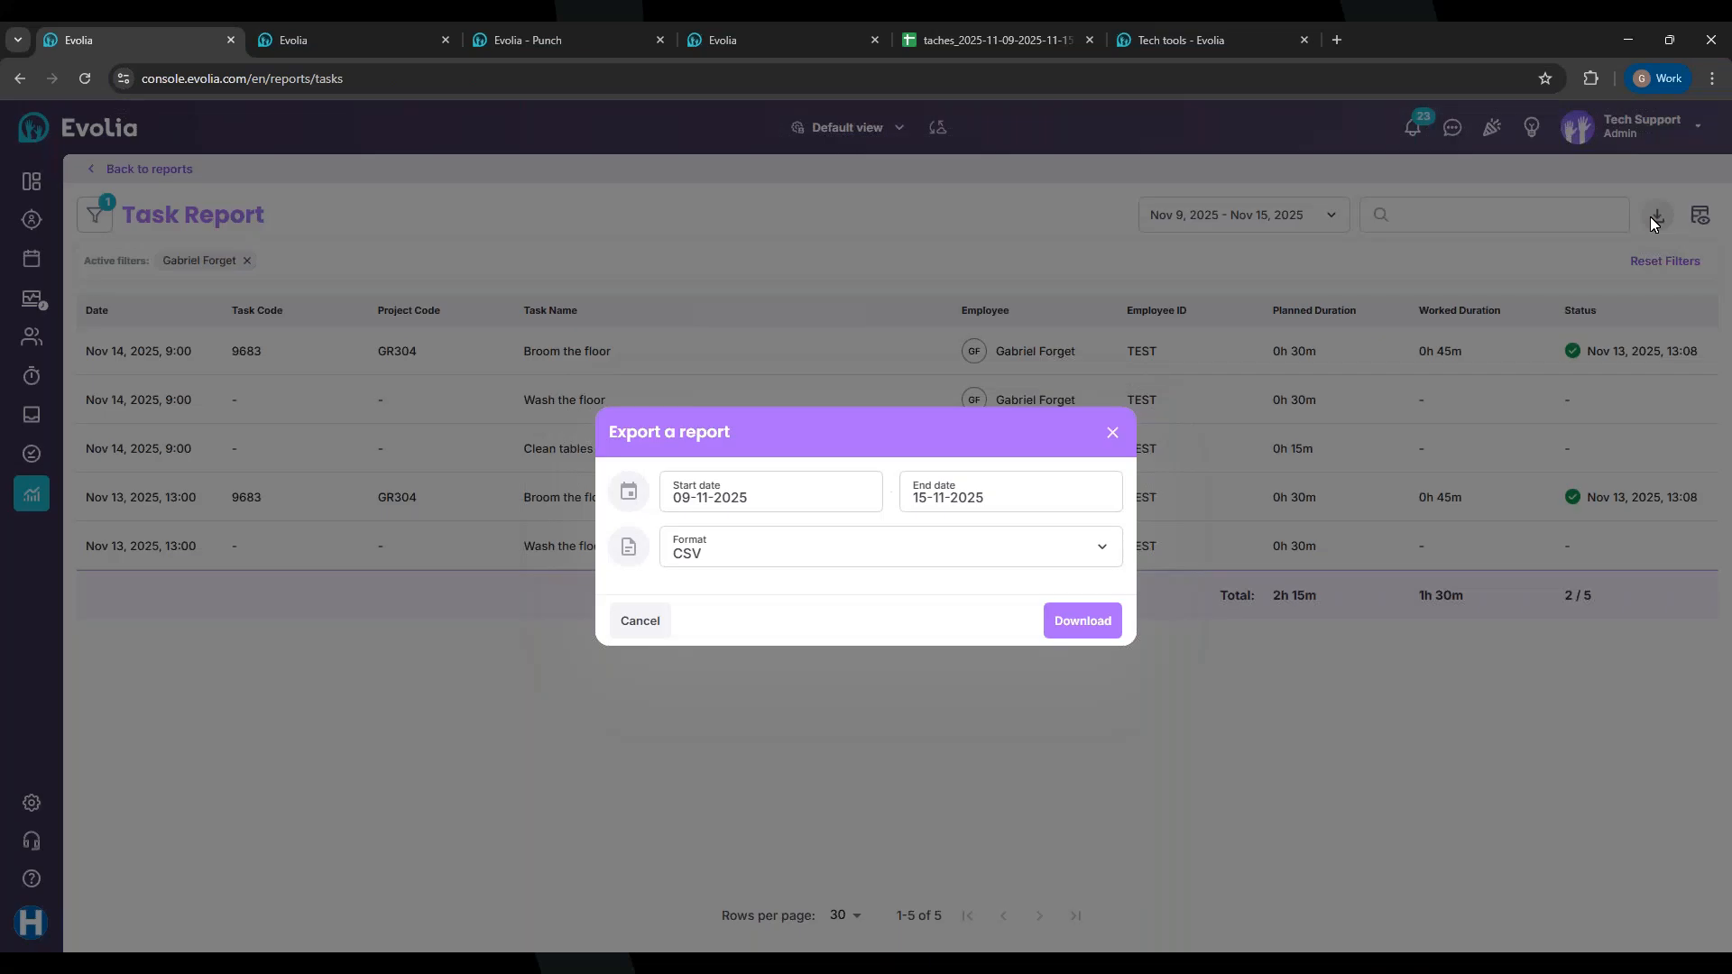
{"action": "left_click", "coordinate": [777, 563]}
{"action": "left_click", "coordinate": [707, 656]}
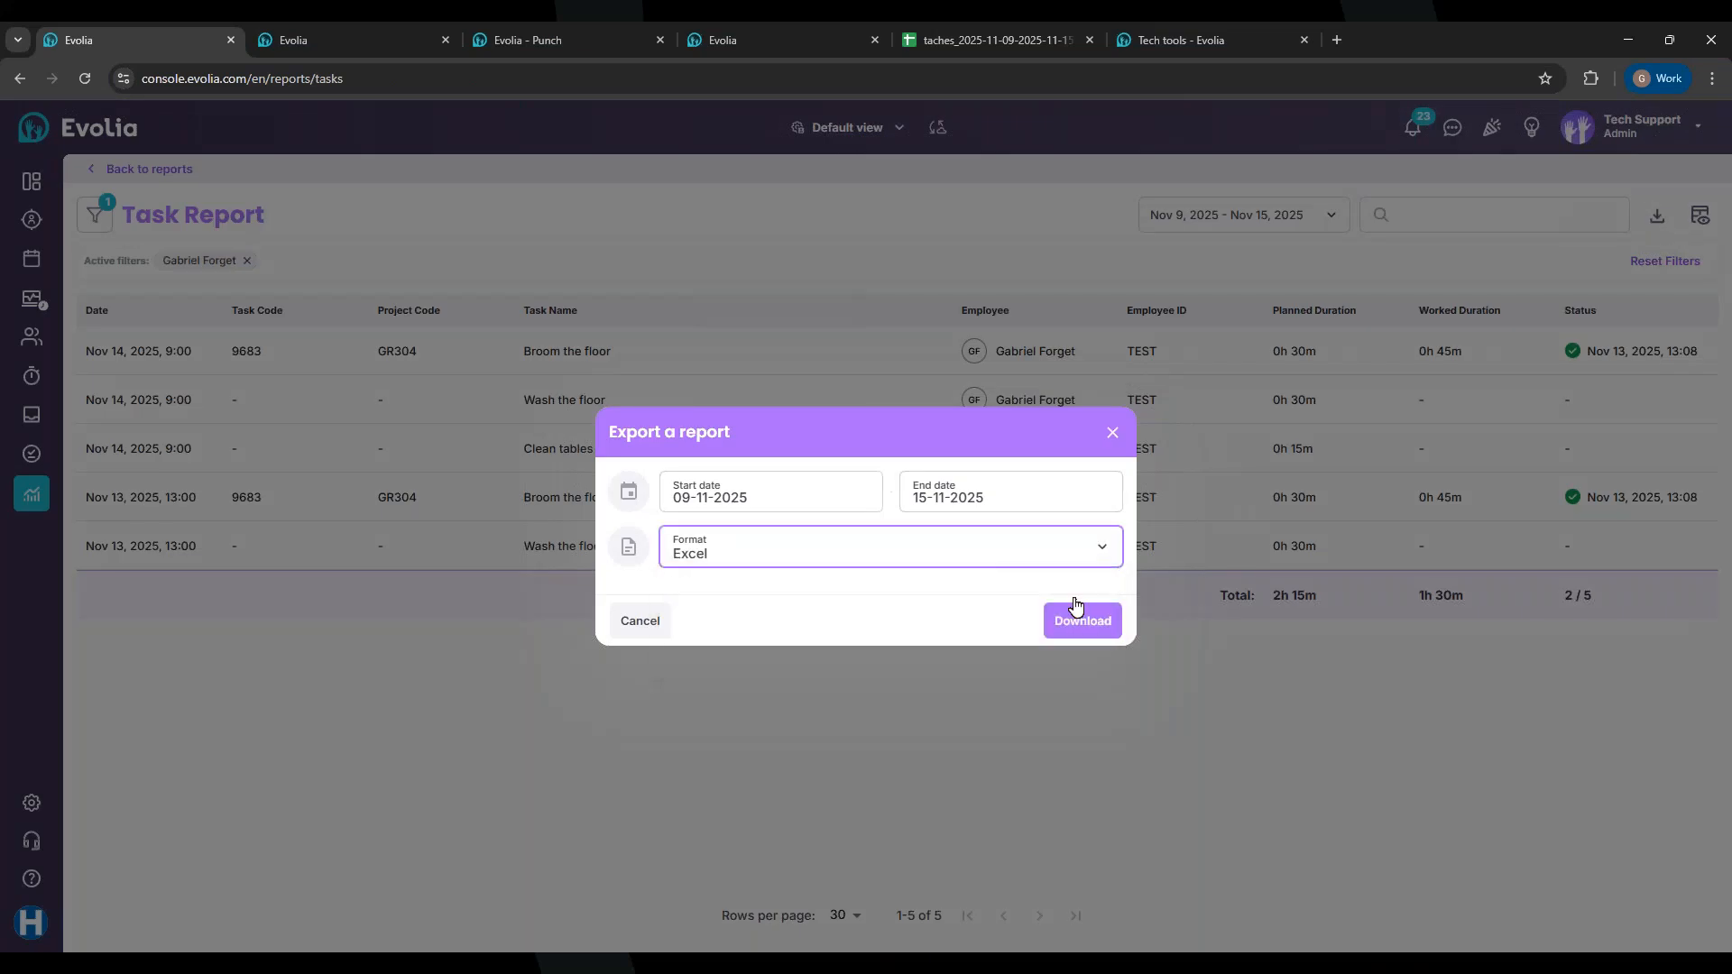
{"action": "left_click", "coordinate": [1078, 621]}
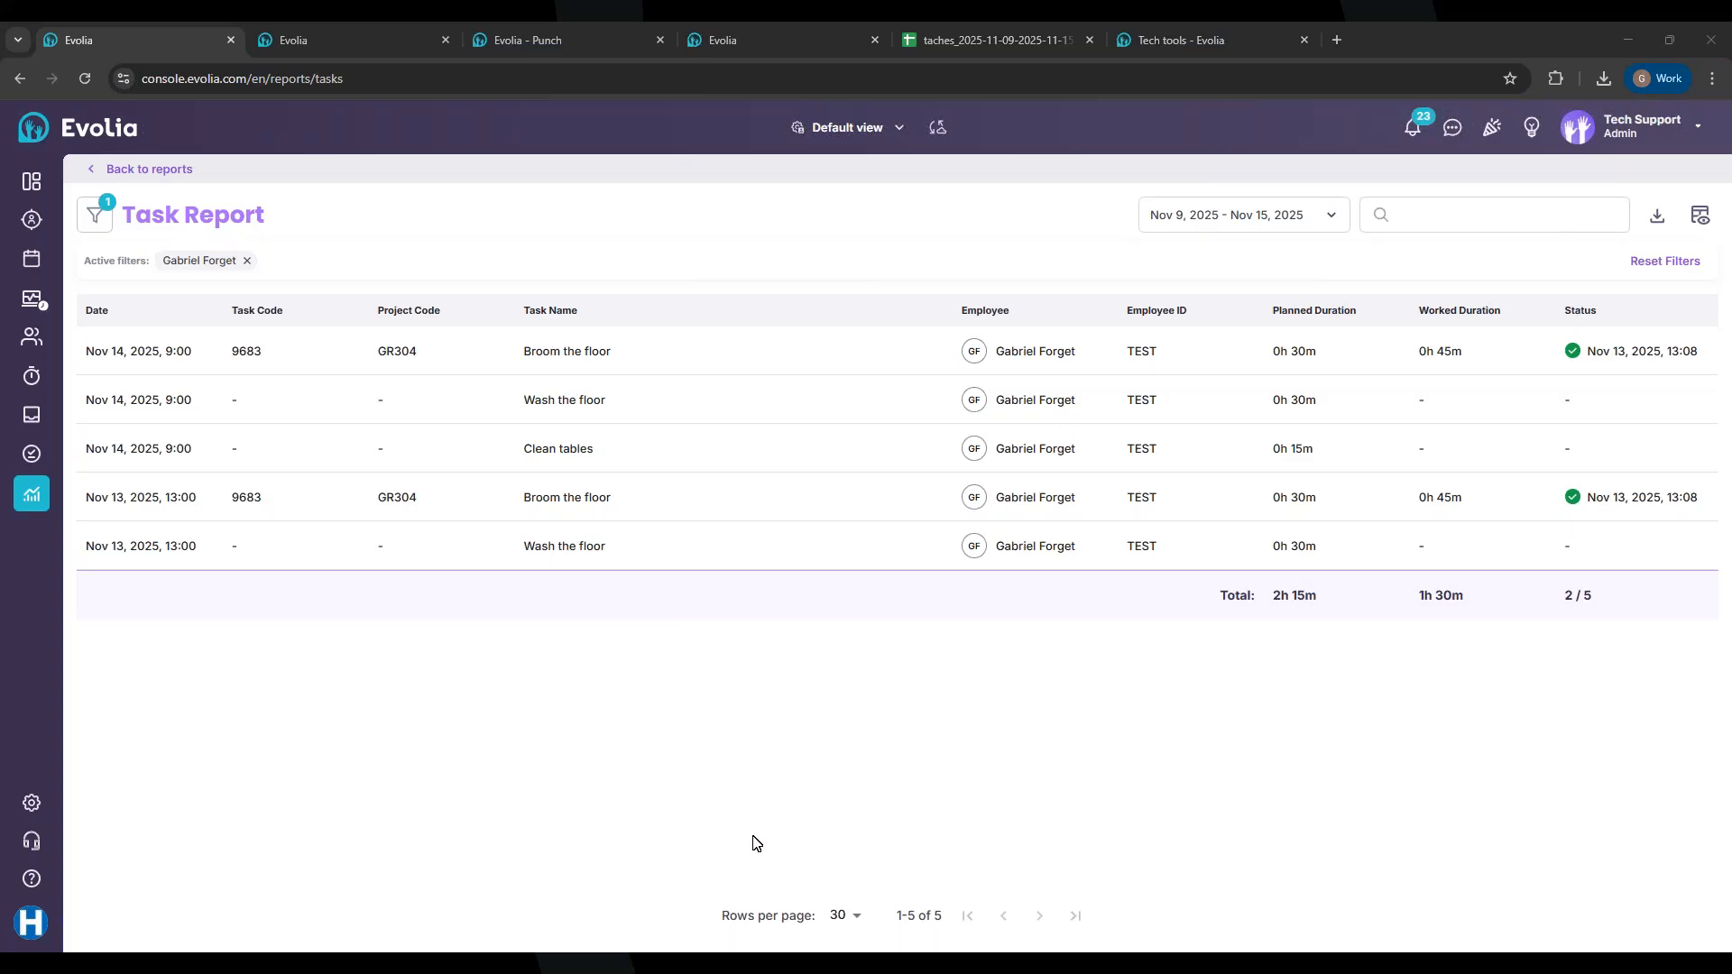
{"action": "left_click_drag", "start_coordinate": [750, 951], "coordinate": [332, 30]}
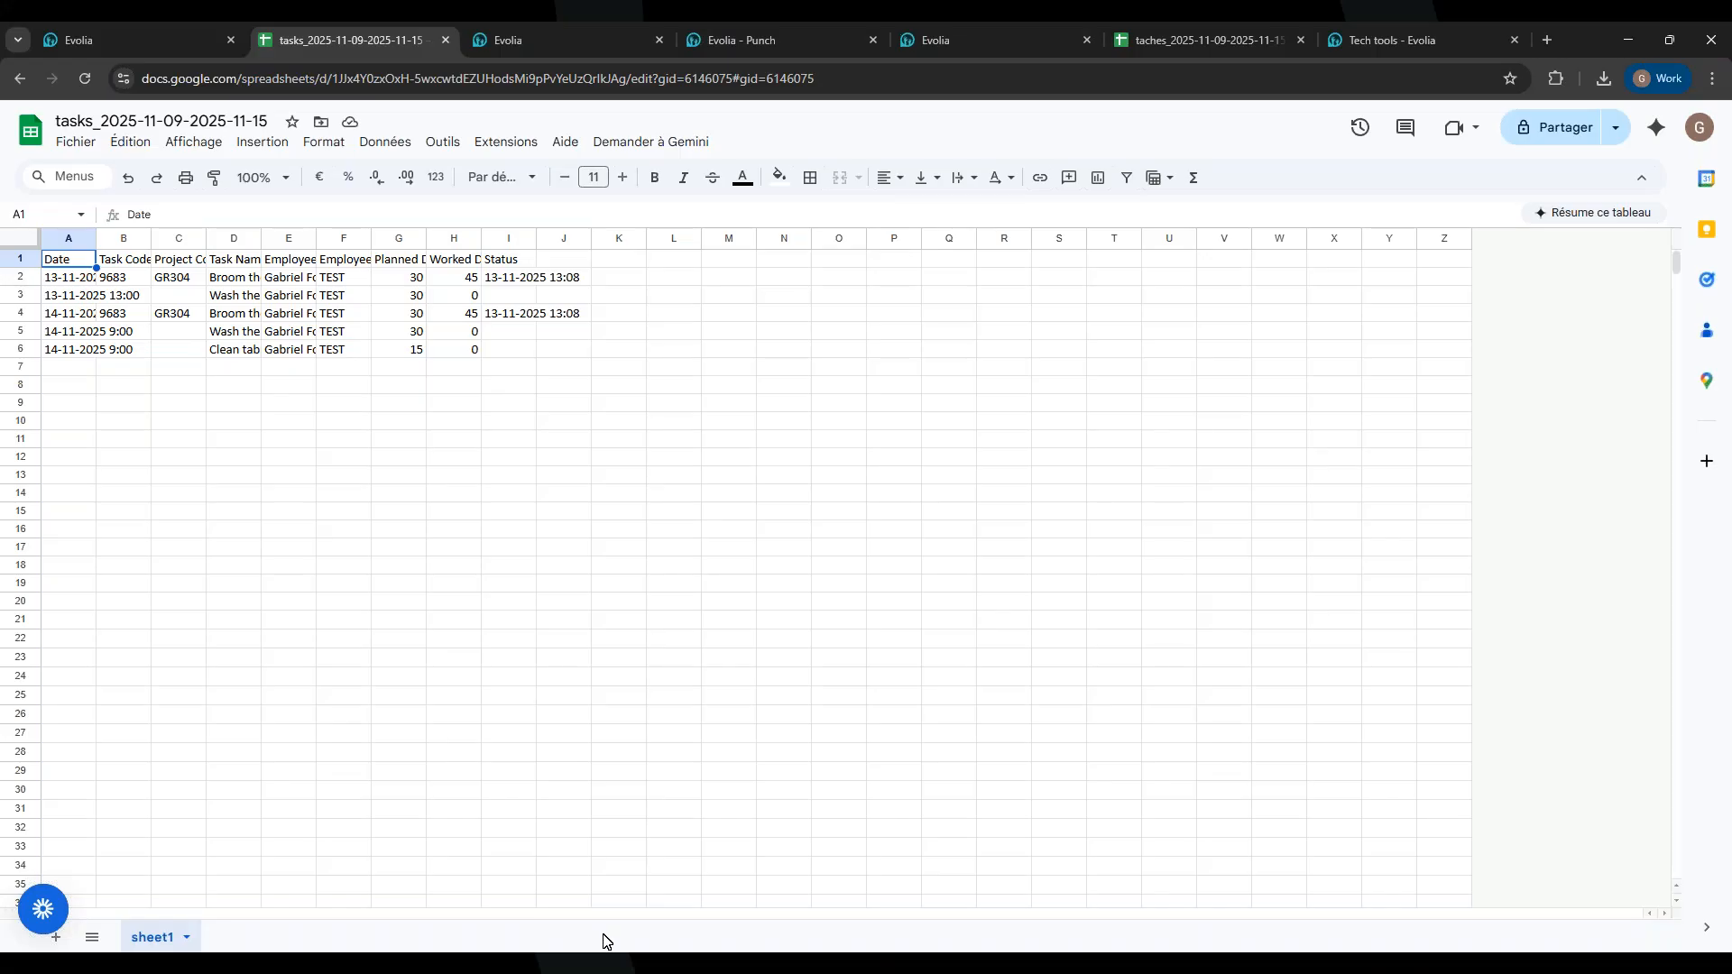
{"action": "left_click", "coordinate": [78, 279]}
{"action": "left_click_drag", "start_coordinate": [150, 237], "coordinate": [479, 237]}
{"action": "left_click", "coordinate": [78, 40]}
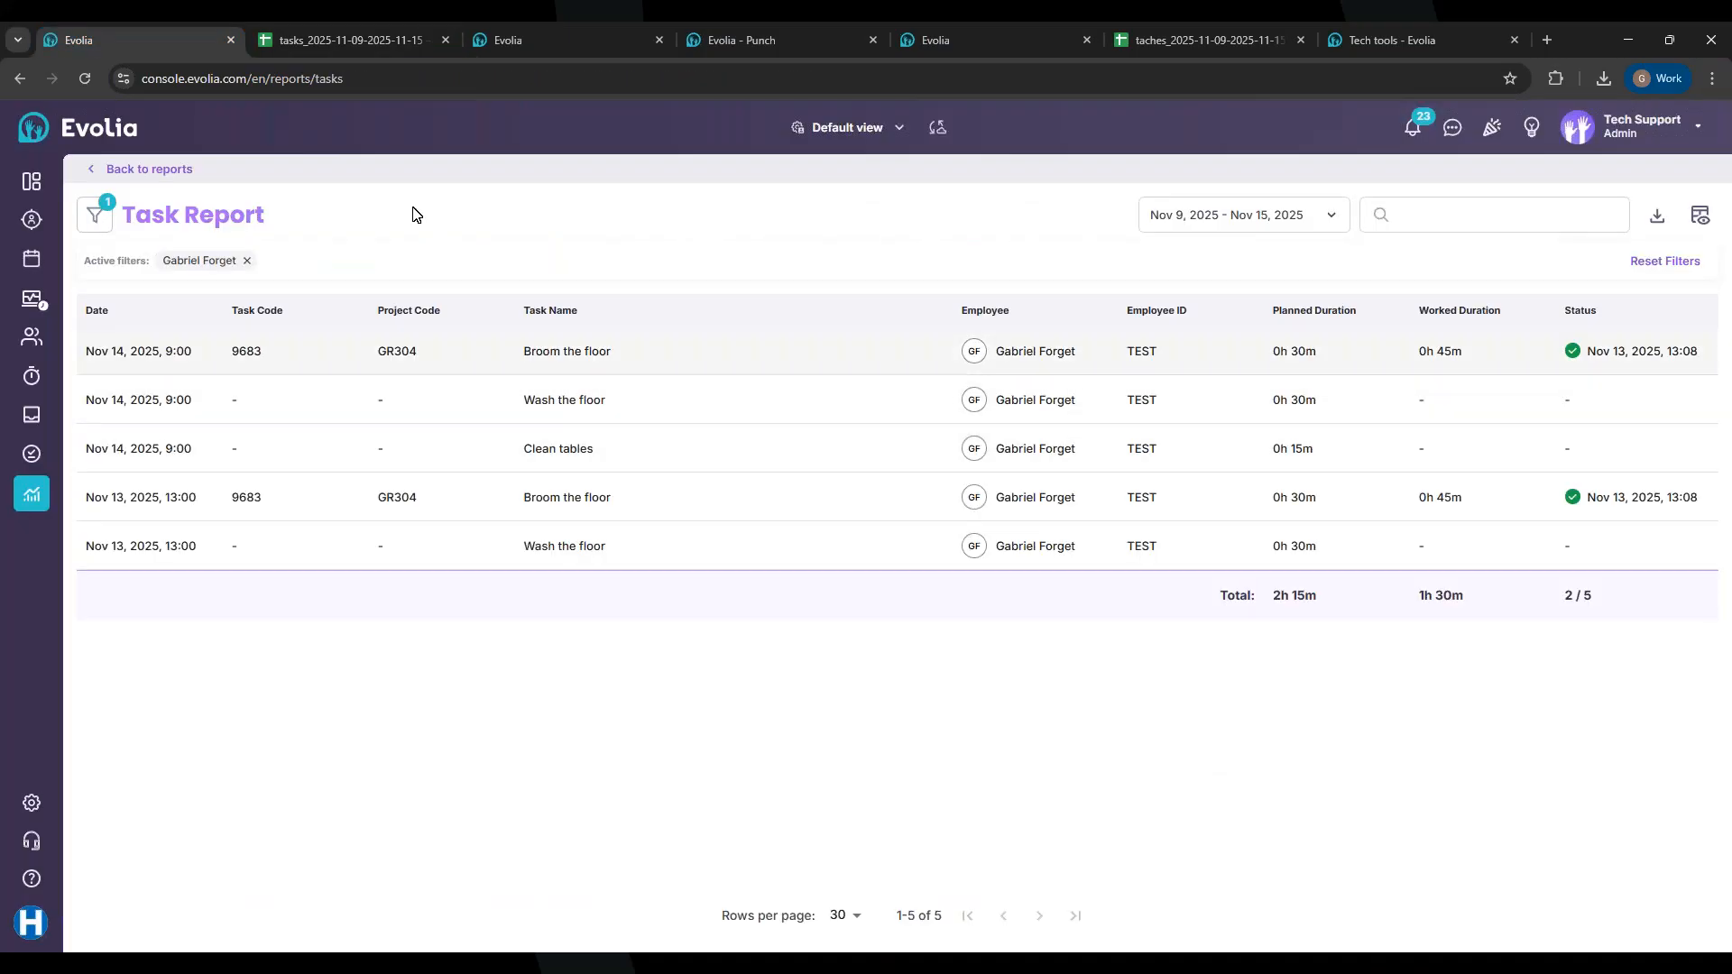
{"action": "left_click", "coordinate": [365, 39]}
Step: Widen columns D, E and G to fit task names, employee names and duration headers
{"action": "left_click_drag", "start_coordinate": [438, 238], "coordinate": [548, 238]}
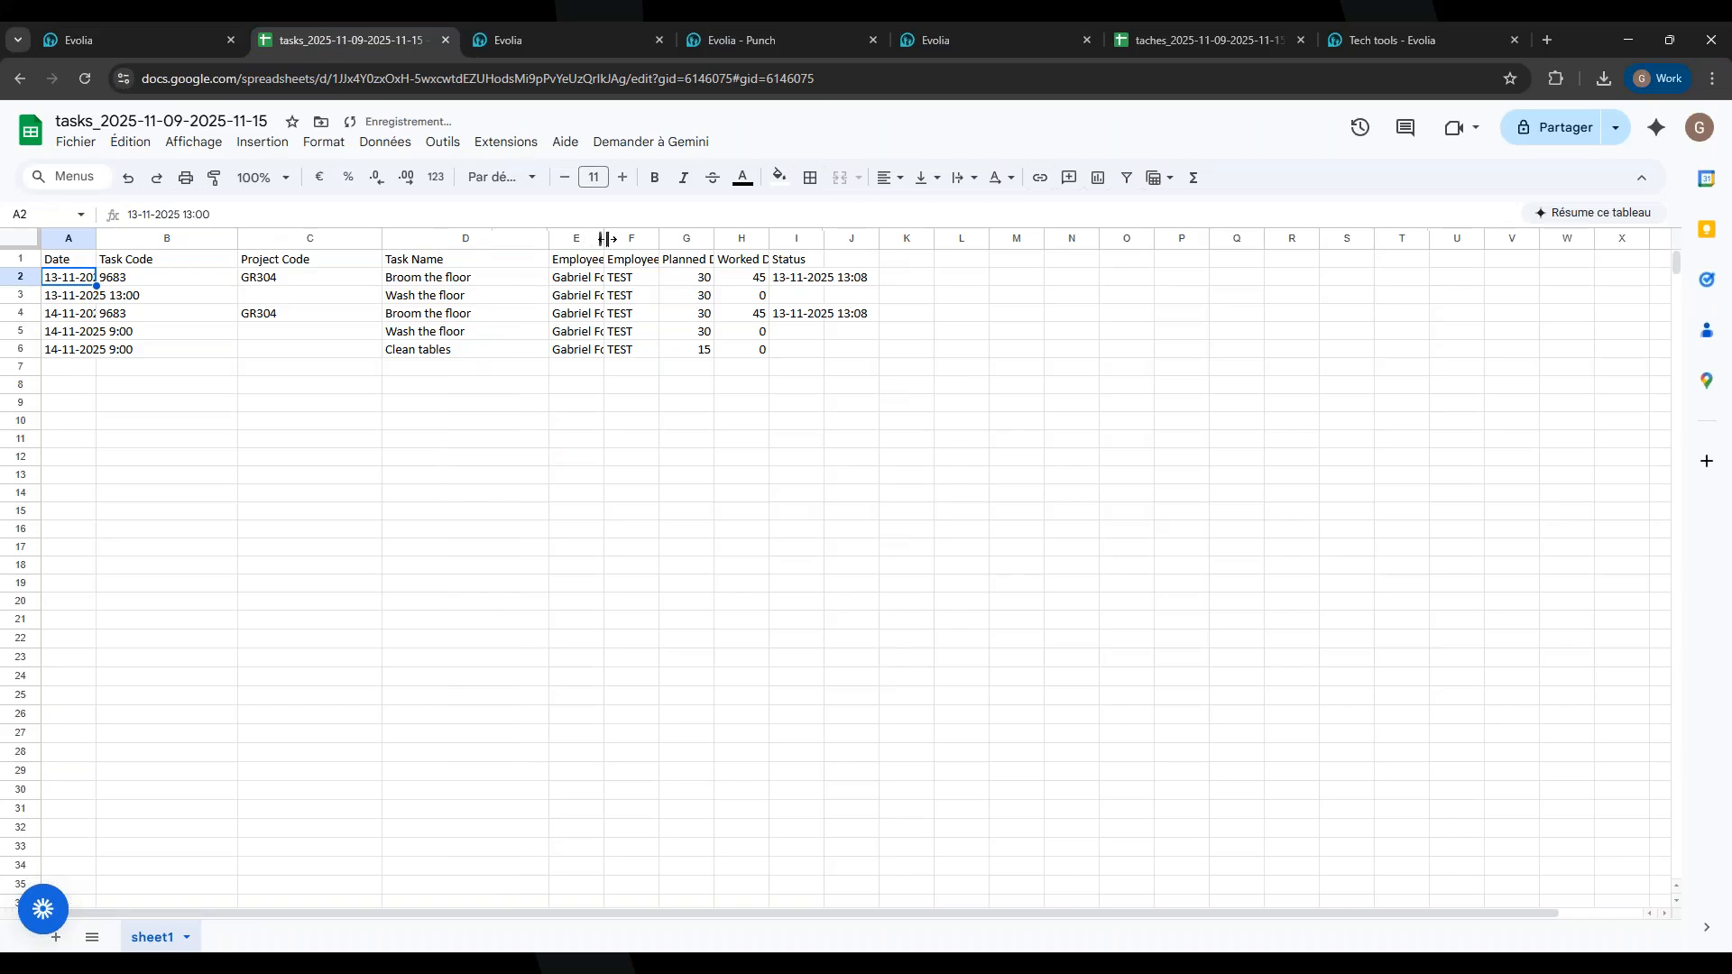
{"action": "left_click_drag", "start_coordinate": [603, 238], "coordinate": [962, 239]}
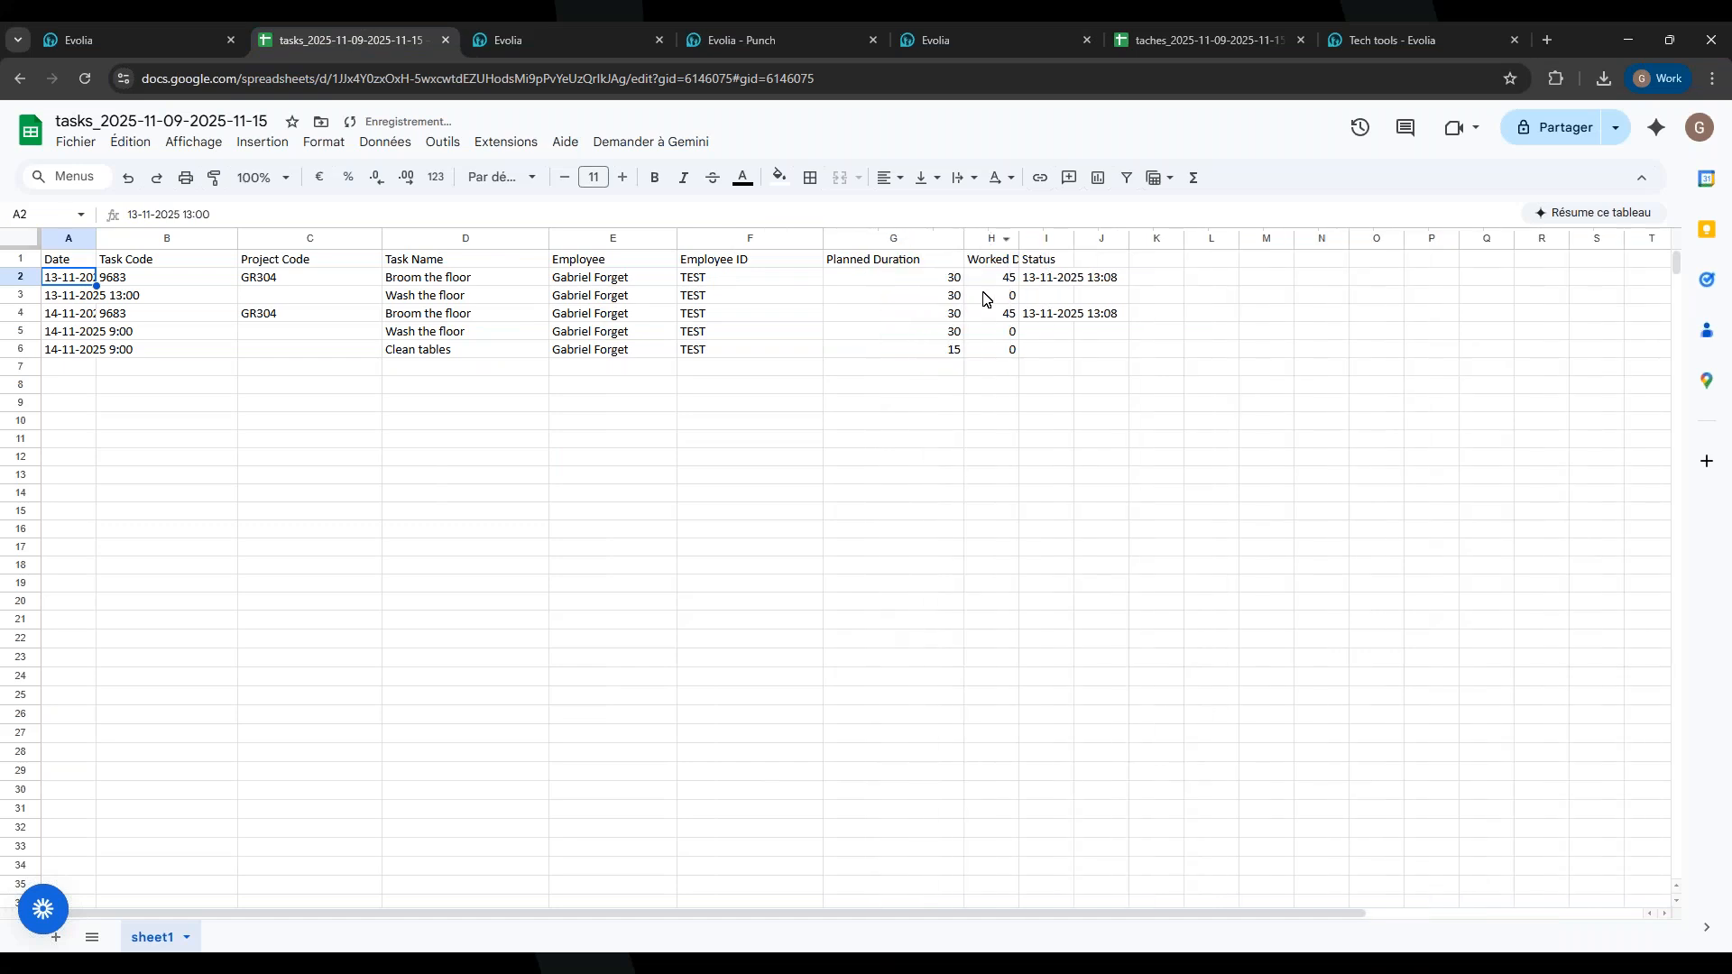
{"action": "left_click", "coordinate": [899, 285]}
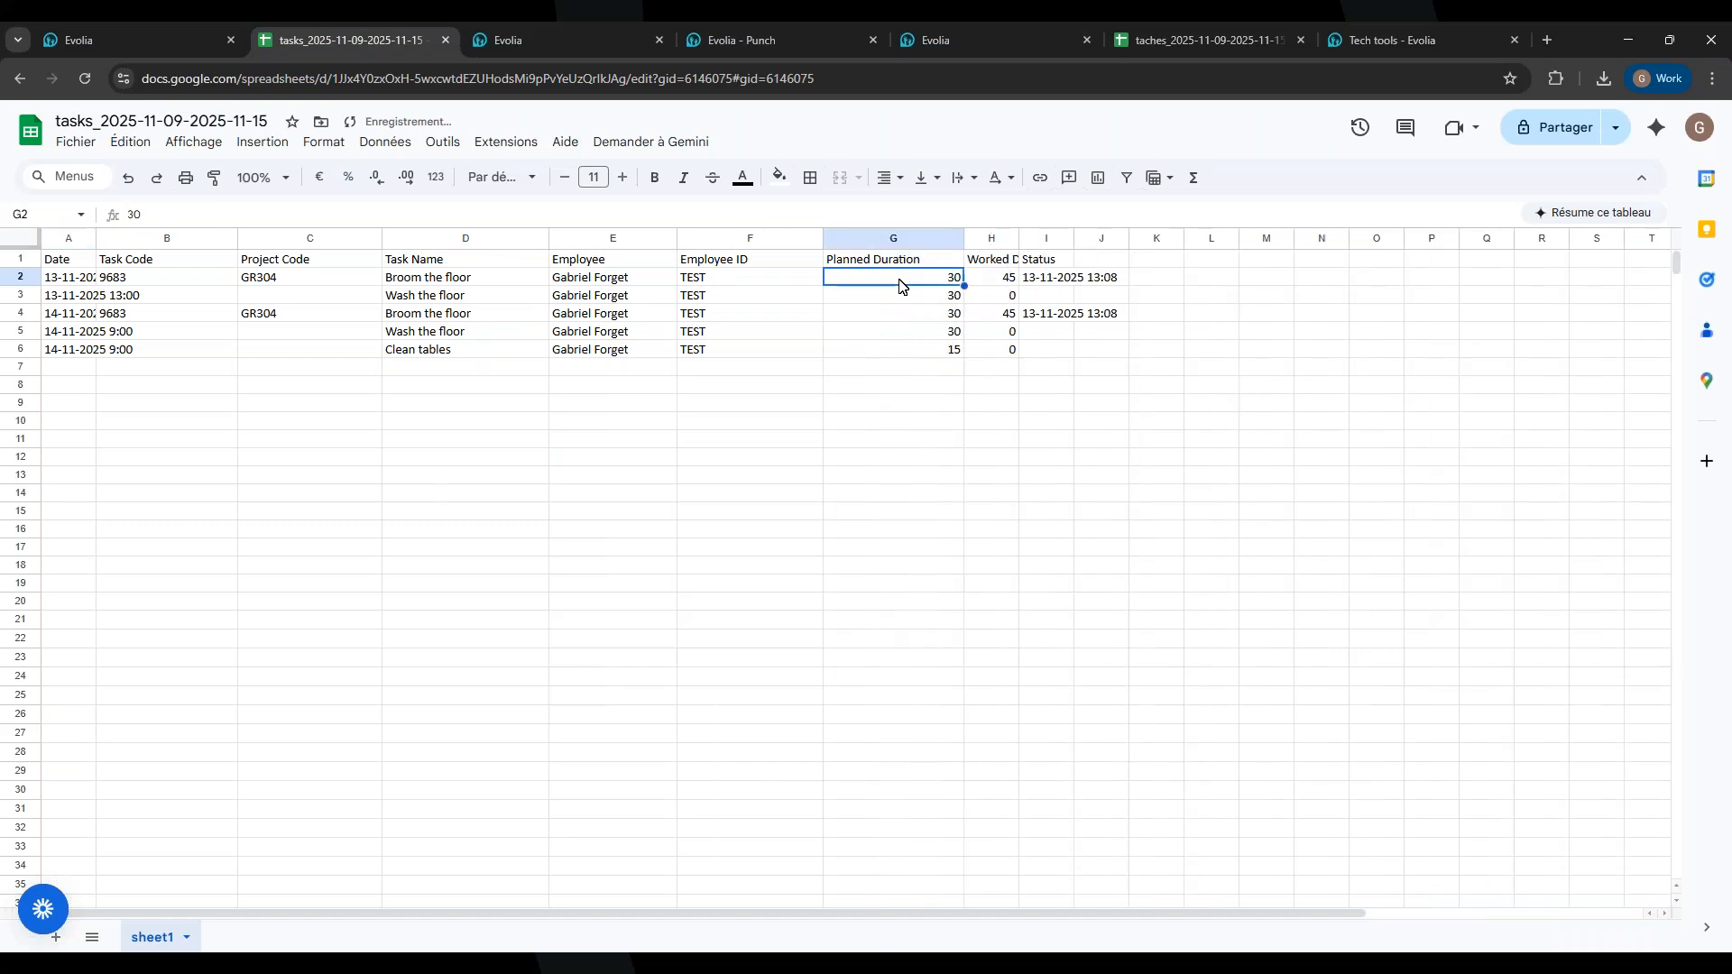
{"action": "left_click", "coordinate": [1011, 287]}
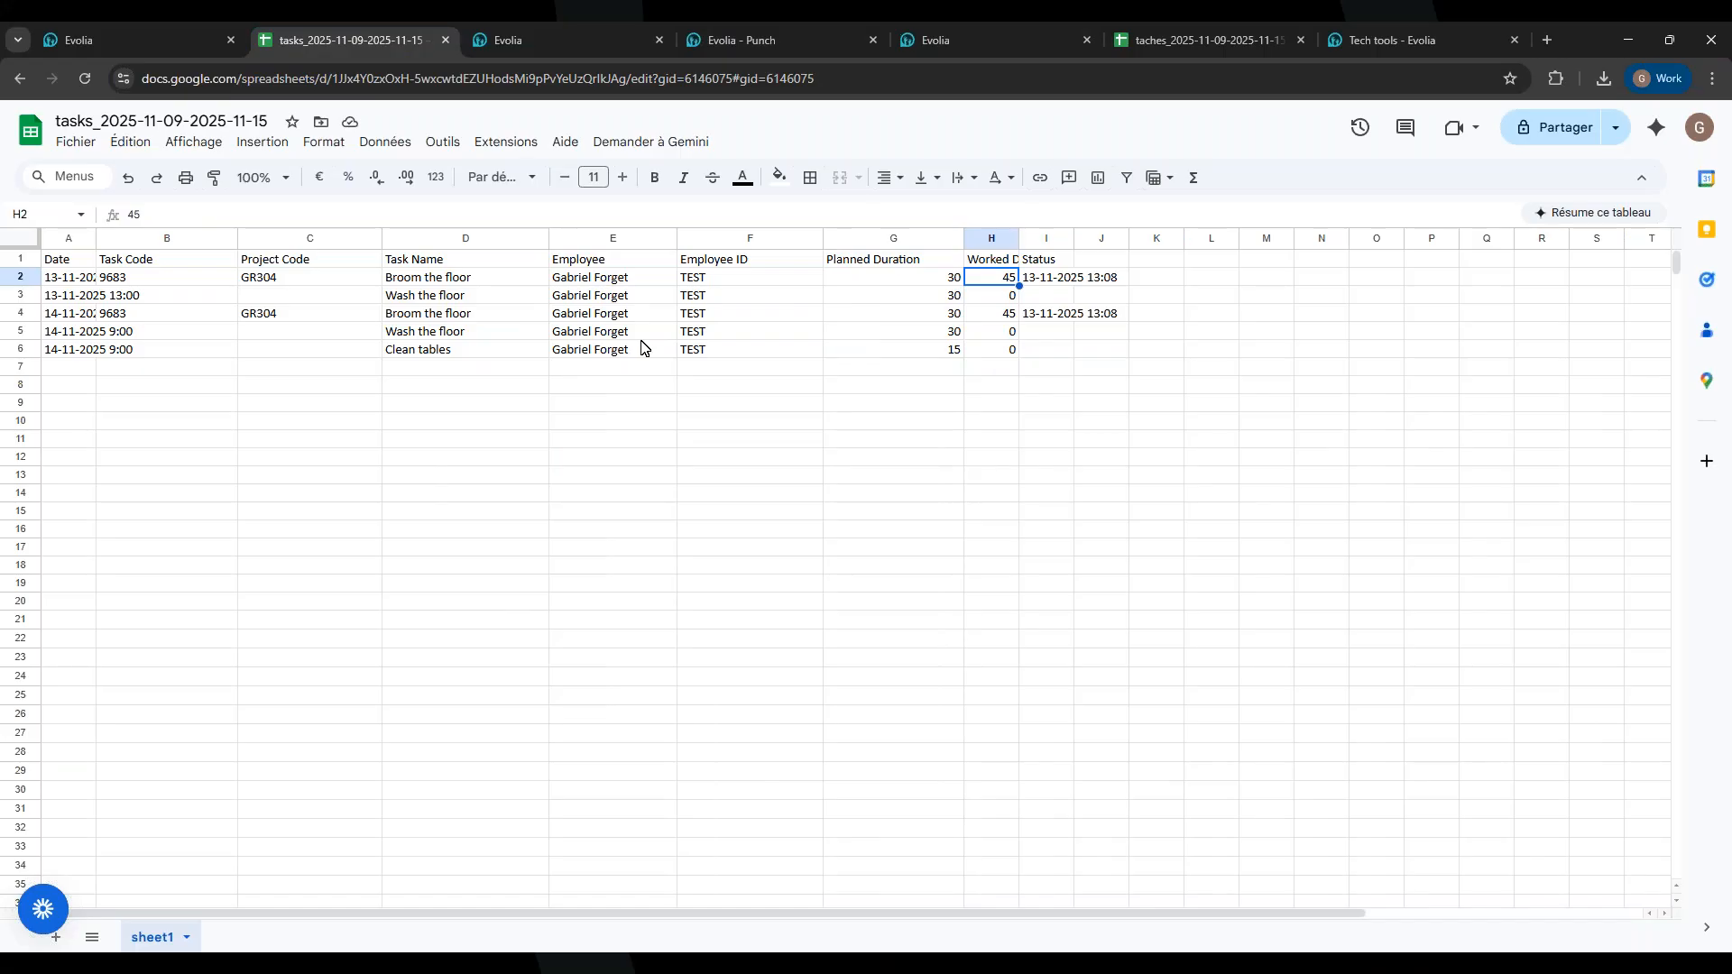
Step: Switch back to the Evolia tab showing the filtered Nov 9–15 Task Report
{"action": "left_click", "coordinate": [122, 36]}
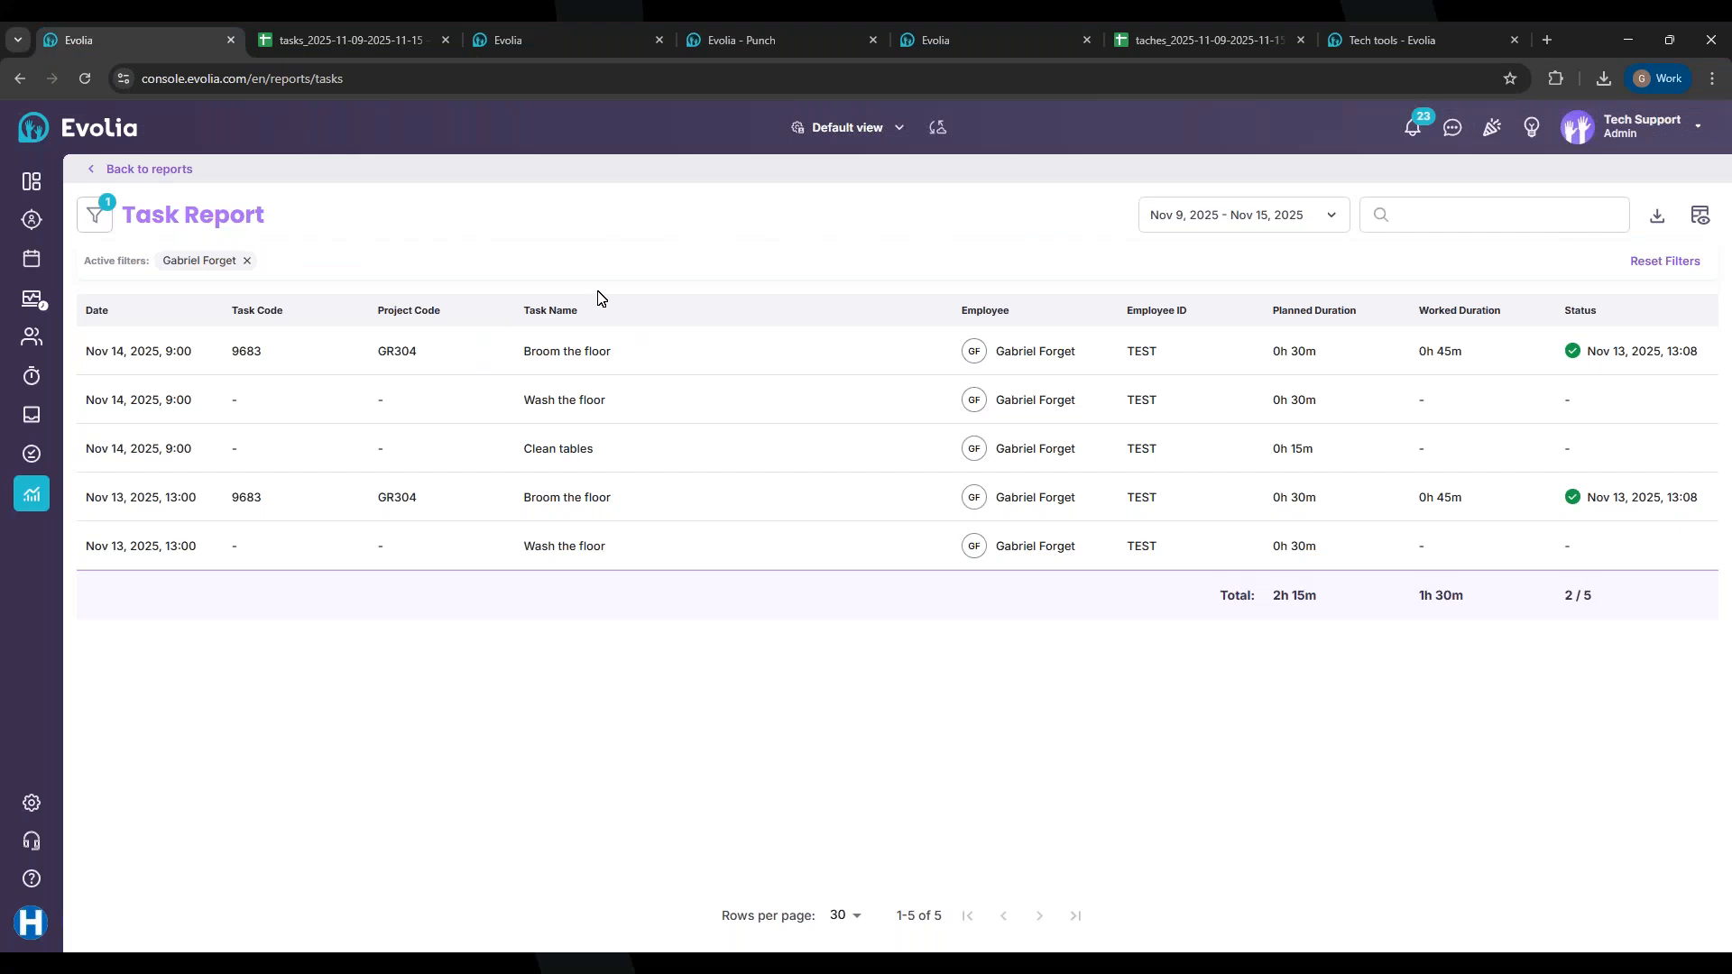